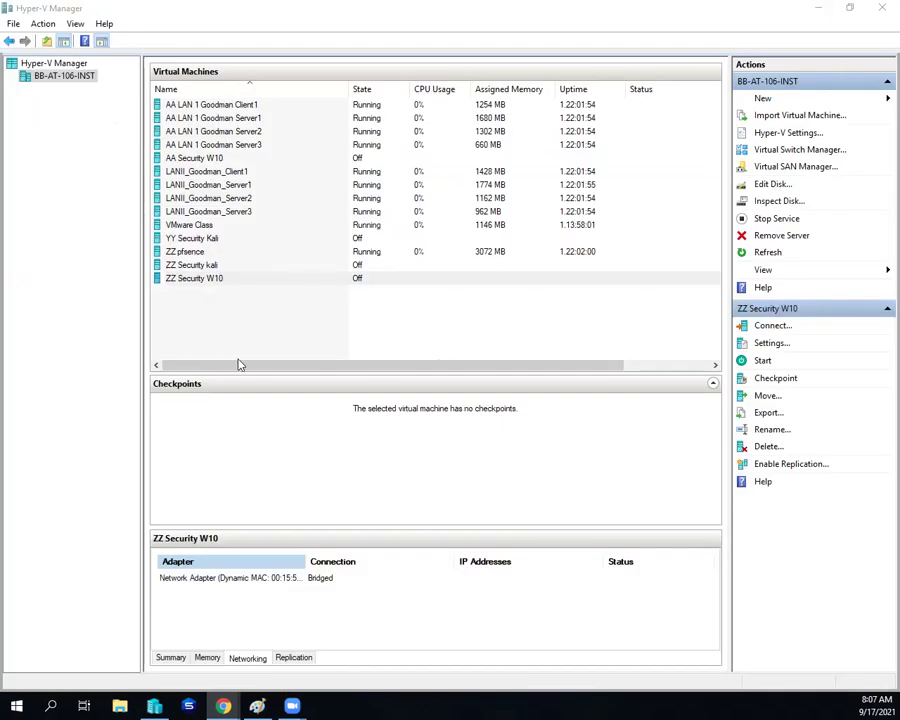
Step: Connect to the LANII_Goodman_Server1 VM and sign in with the domain administrator password
{"action": "left_click", "coordinate": [210, 184]}
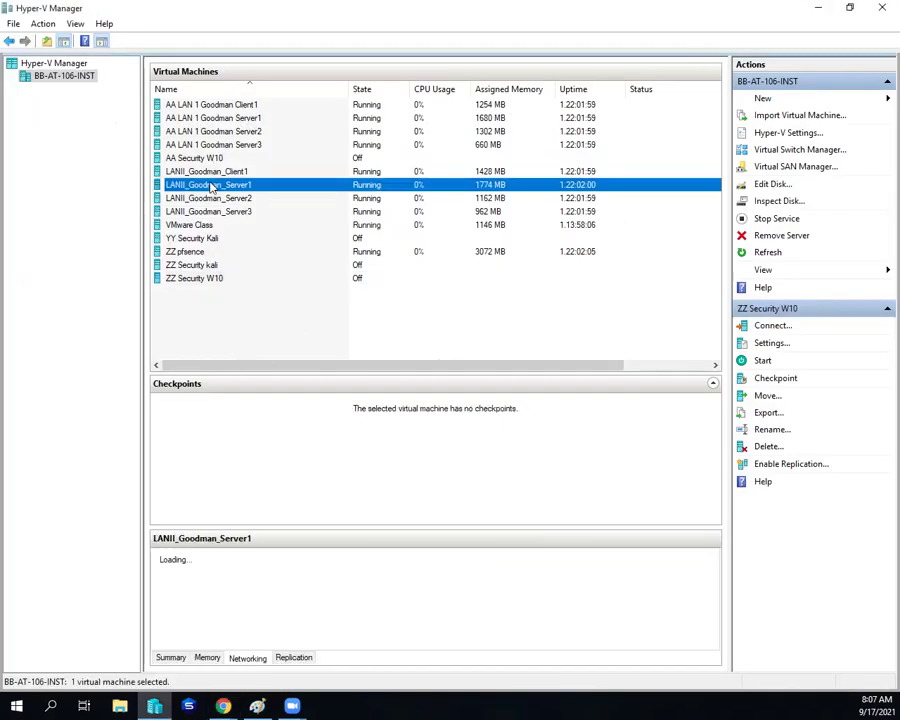
{"action": "double_click", "coordinate": [246, 184]}
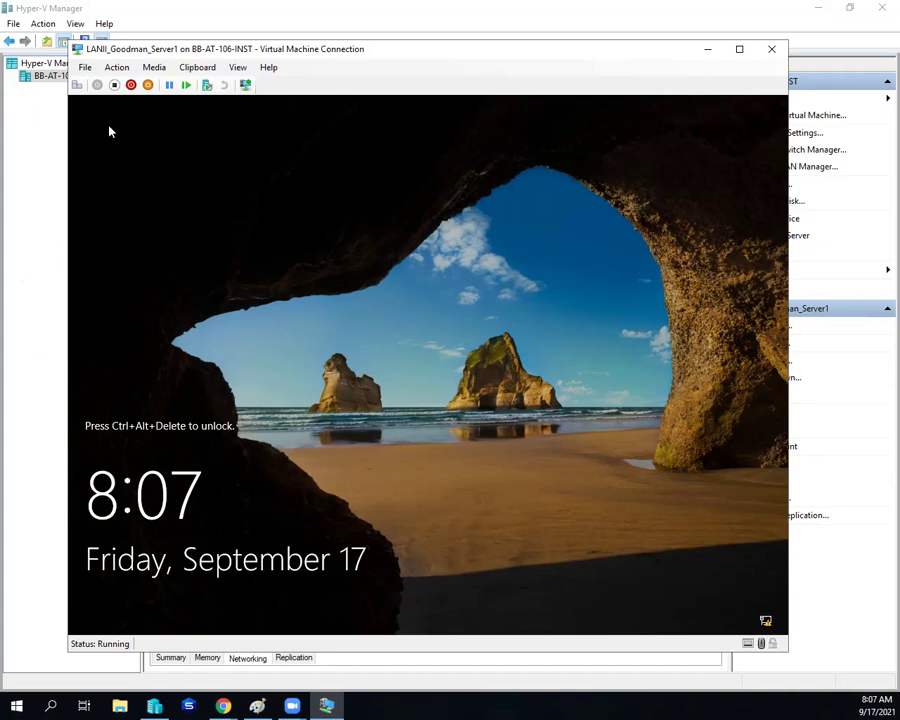
{"action": "left_click", "coordinate": [77, 85]}
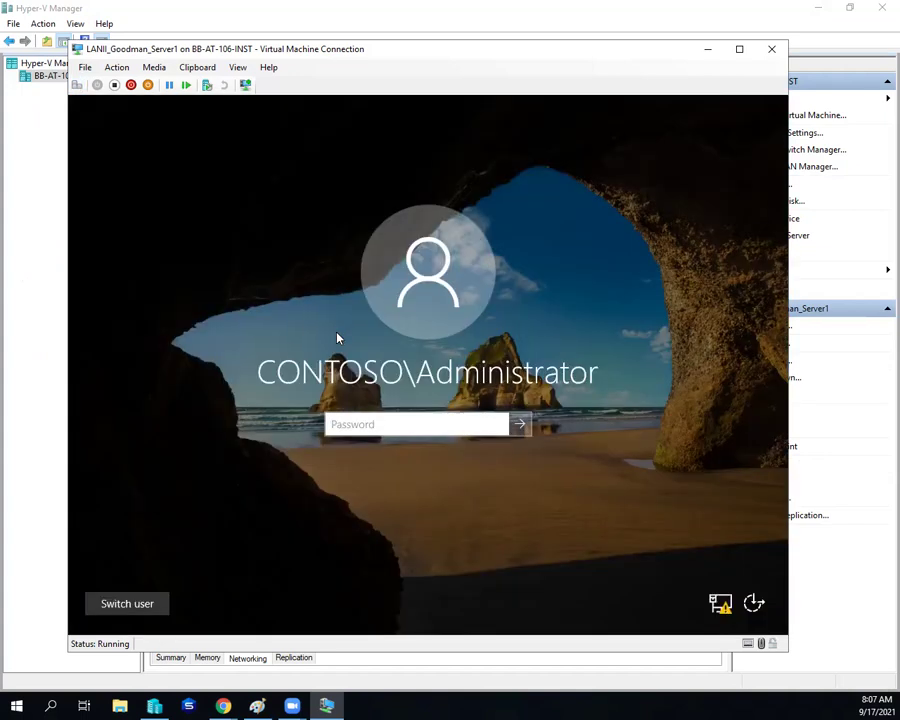
{"action": "type", "text": "Pa55w.r"}
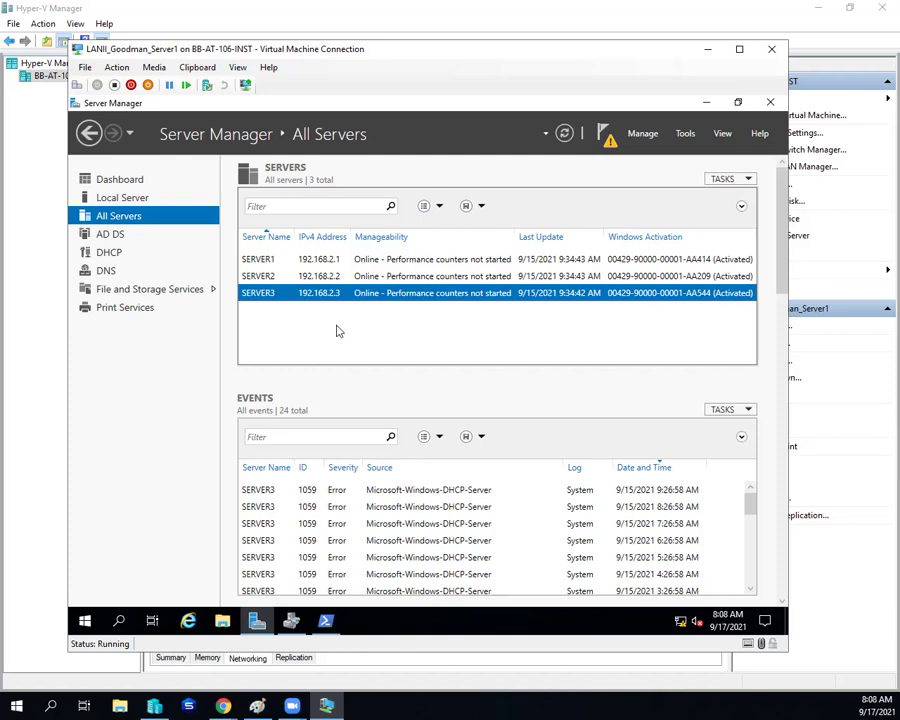
Step: Show the Shares list under File and Storage Services and bring up SERVER3's Public share options
{"action": "left_click", "coordinate": [160, 290]}
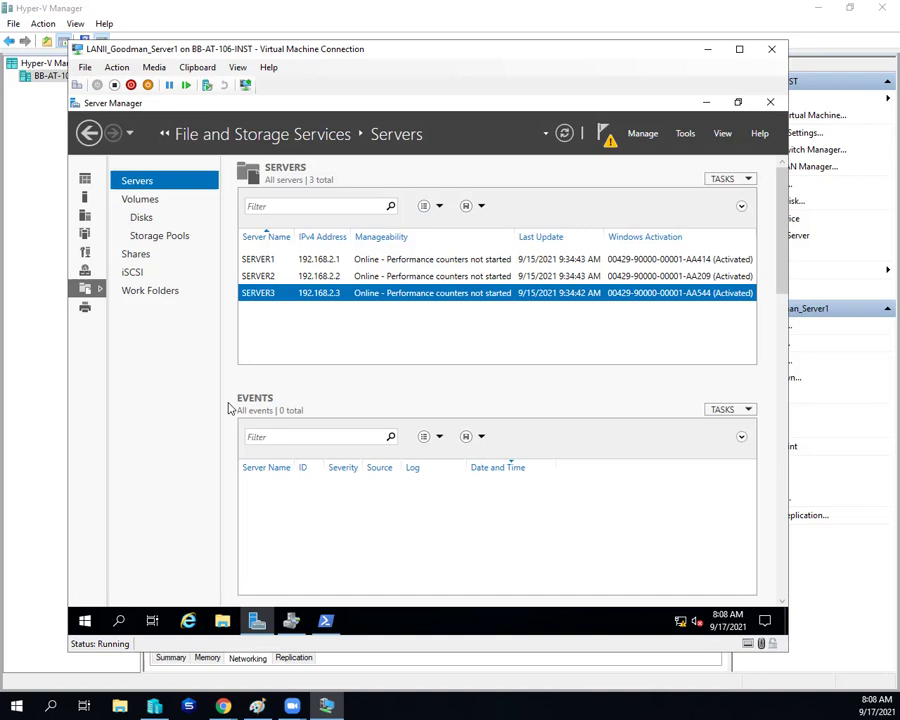
{"action": "left_click", "coordinate": [148, 256]}
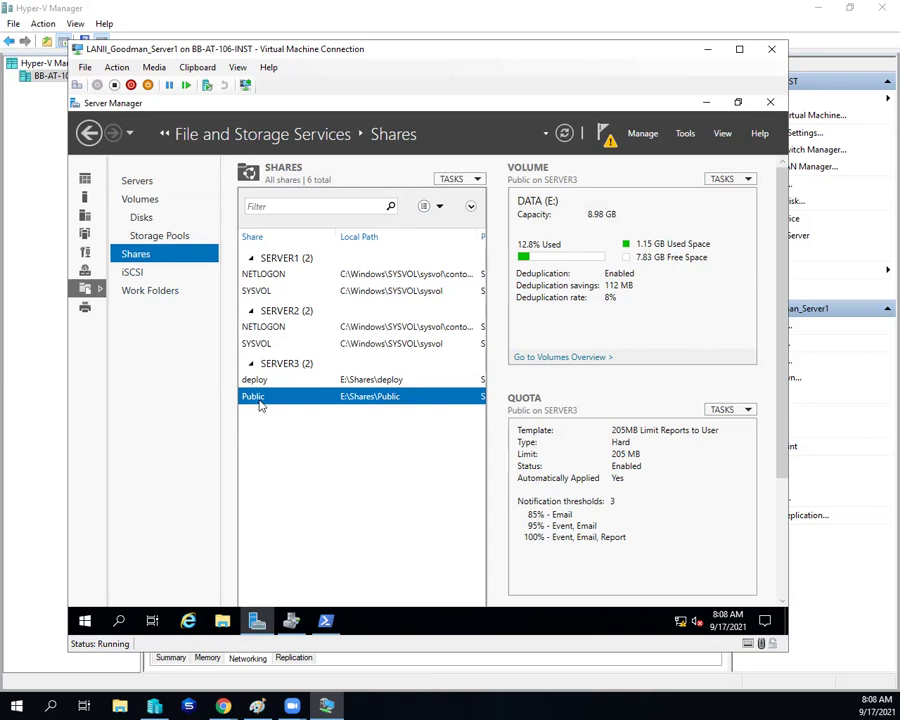
{"action": "right_click", "coordinate": [255, 398]}
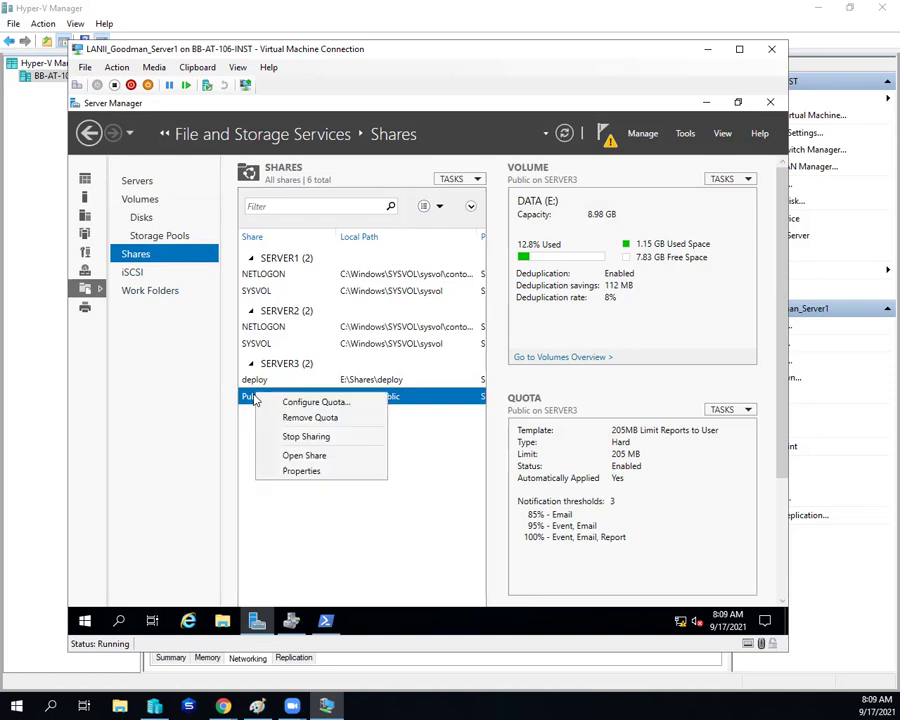
Step: Open the Public share's properties, expand Permissions, and open its Advanced Security Settings
{"action": "left_click", "coordinate": [303, 471]}
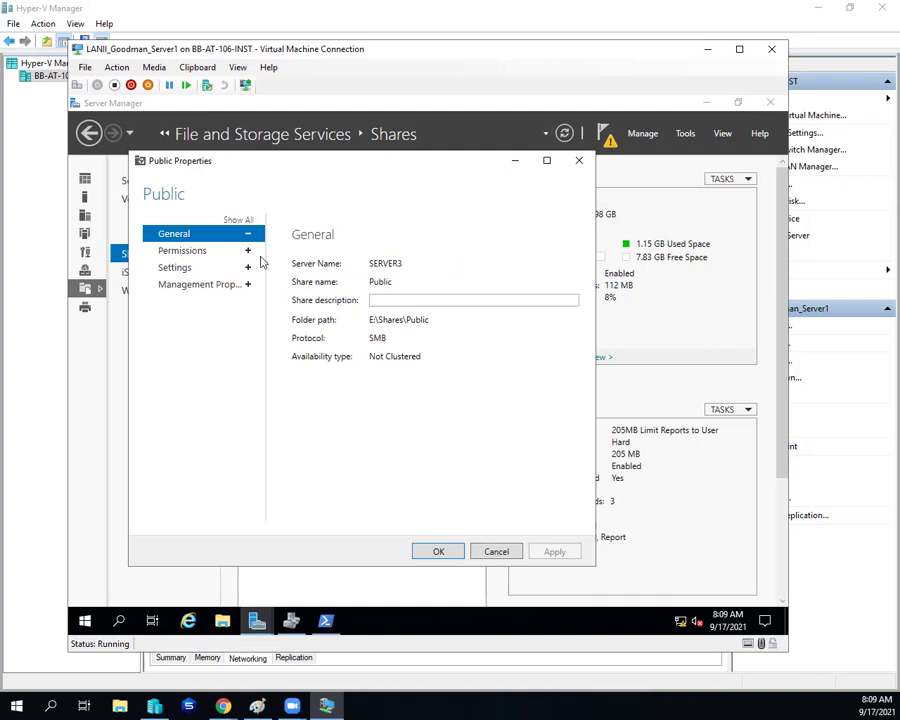
{"action": "left_click", "coordinate": [249, 253]}
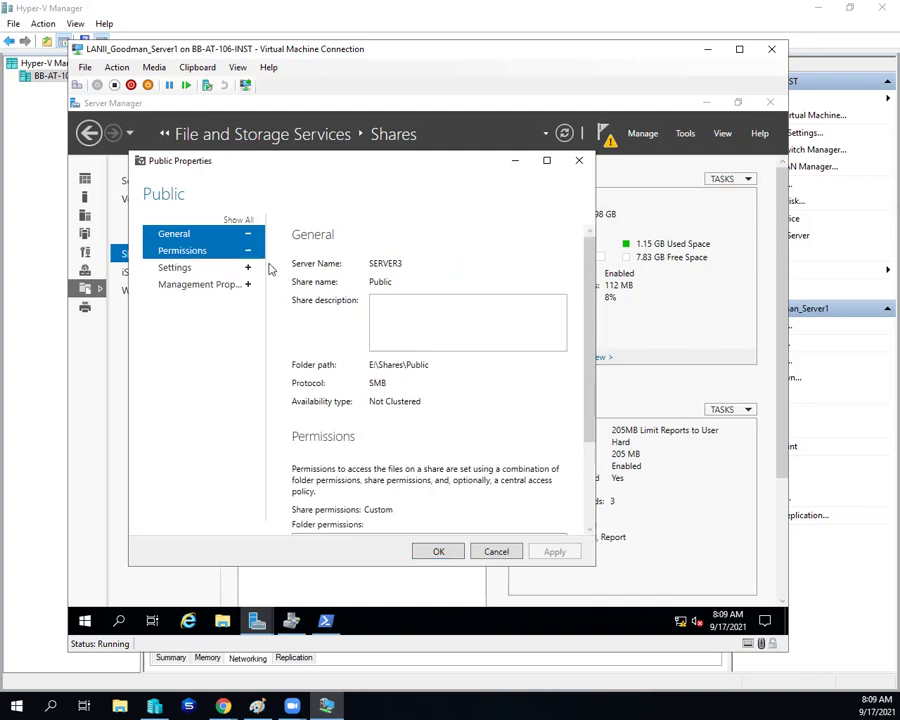
{"action": "left_click", "coordinate": [248, 234]}
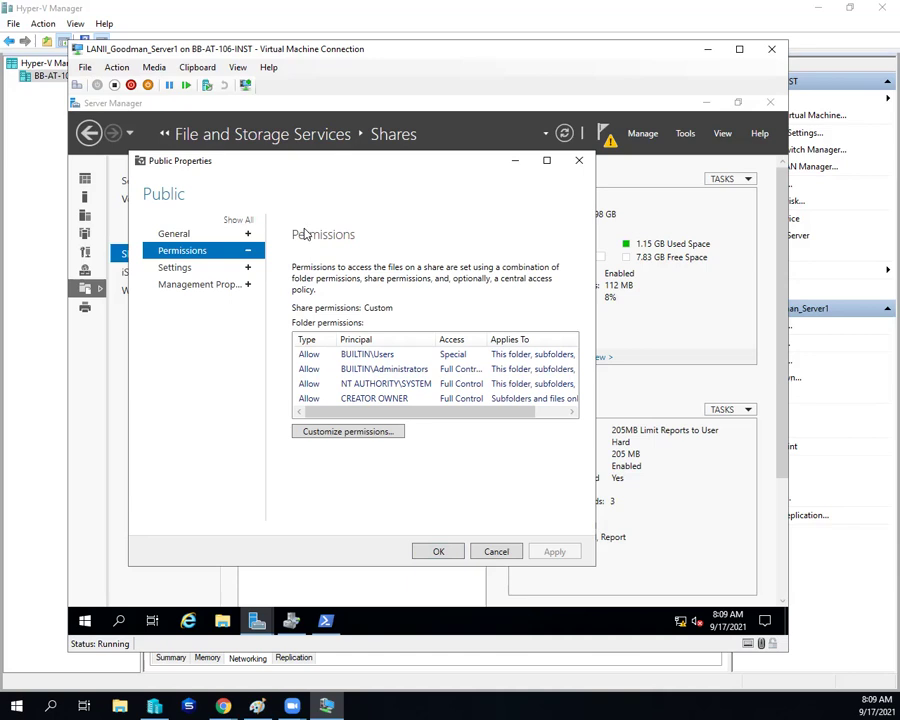
{"action": "left_click", "coordinate": [340, 435]}
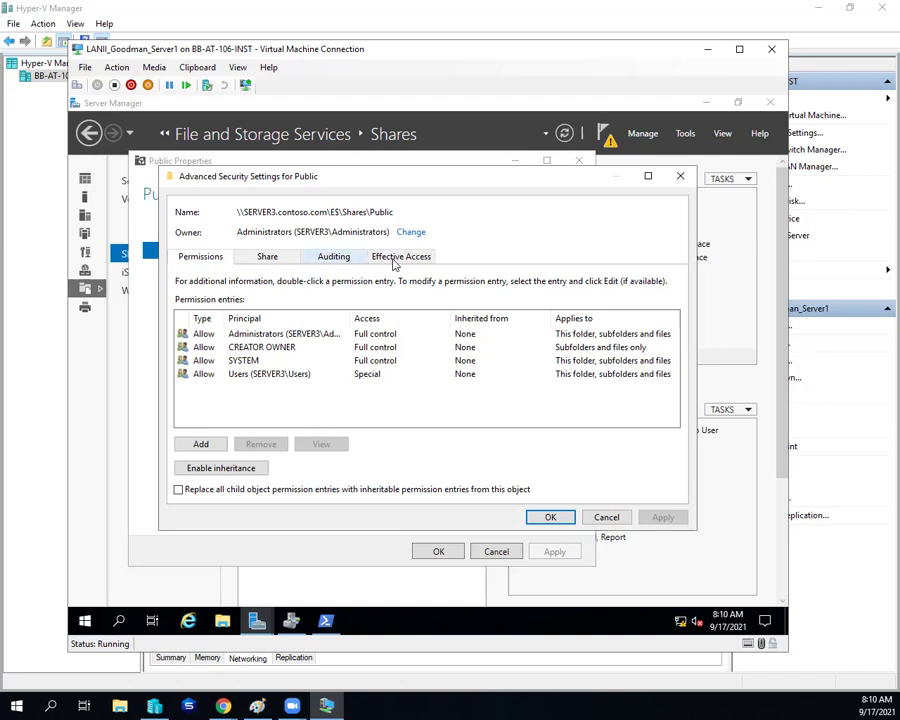
Step: On the Effective Access tab, select and resolve the domain user account to evaluate
{"action": "left_click", "coordinate": [396, 262]}
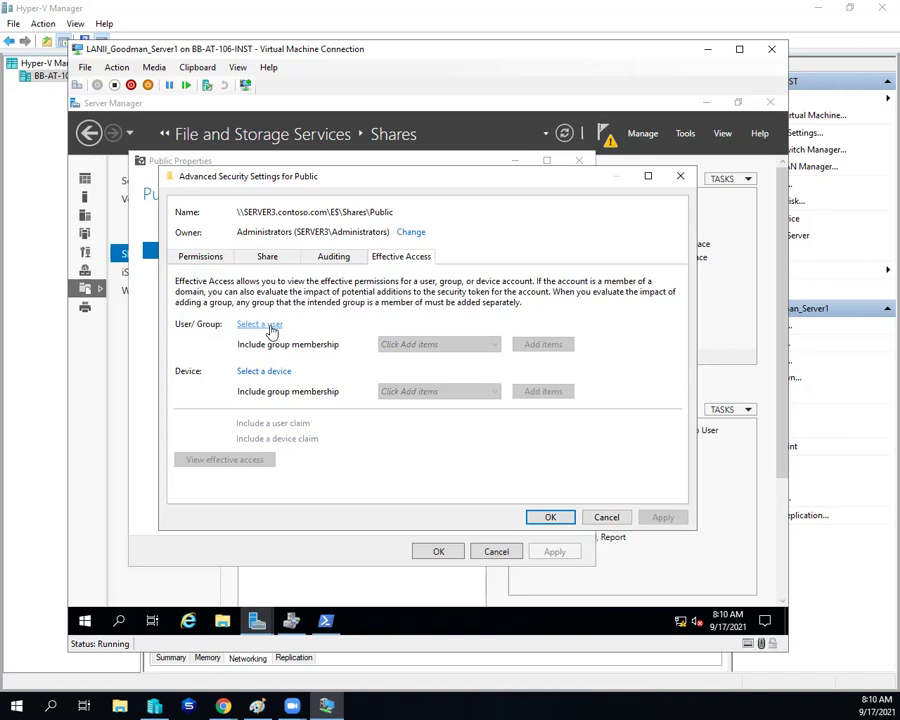
{"action": "left_click", "coordinate": [260, 325]}
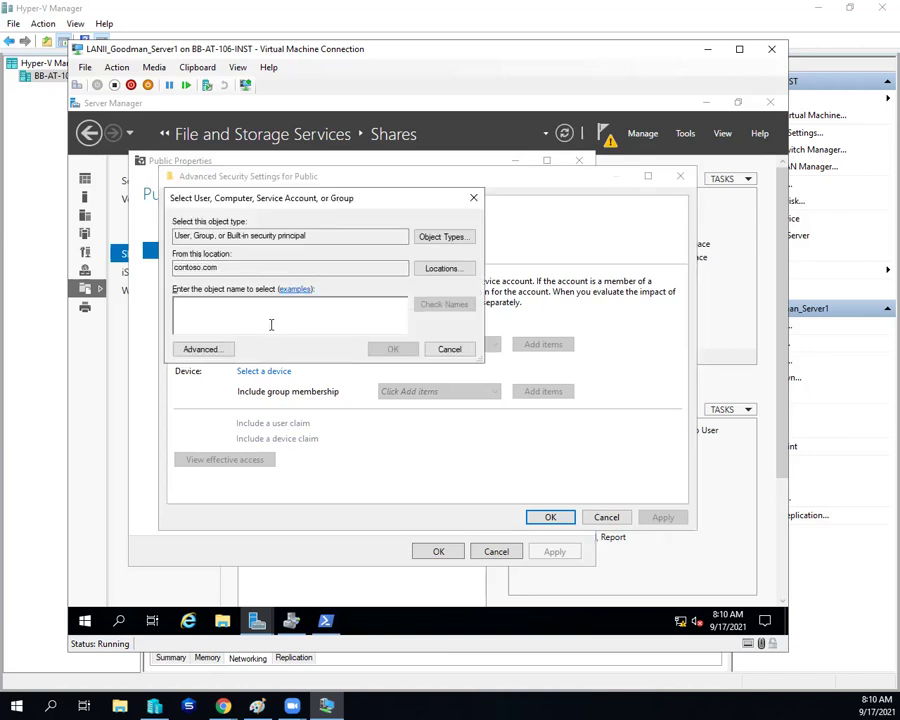
{"action": "type", "text": "bob.min"}
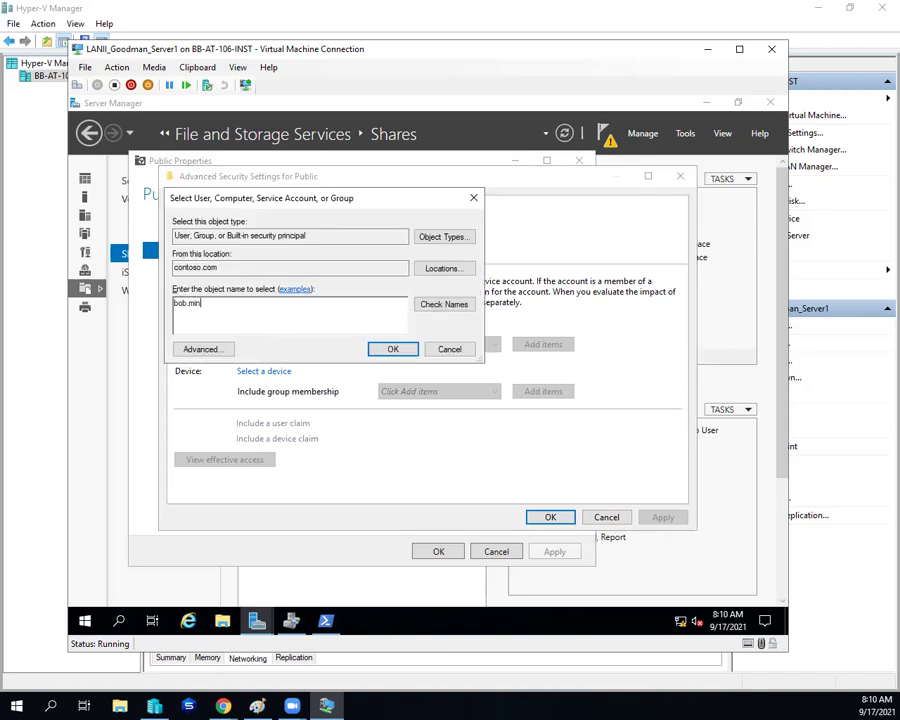
{"action": "left_click", "coordinate": [443, 304]}
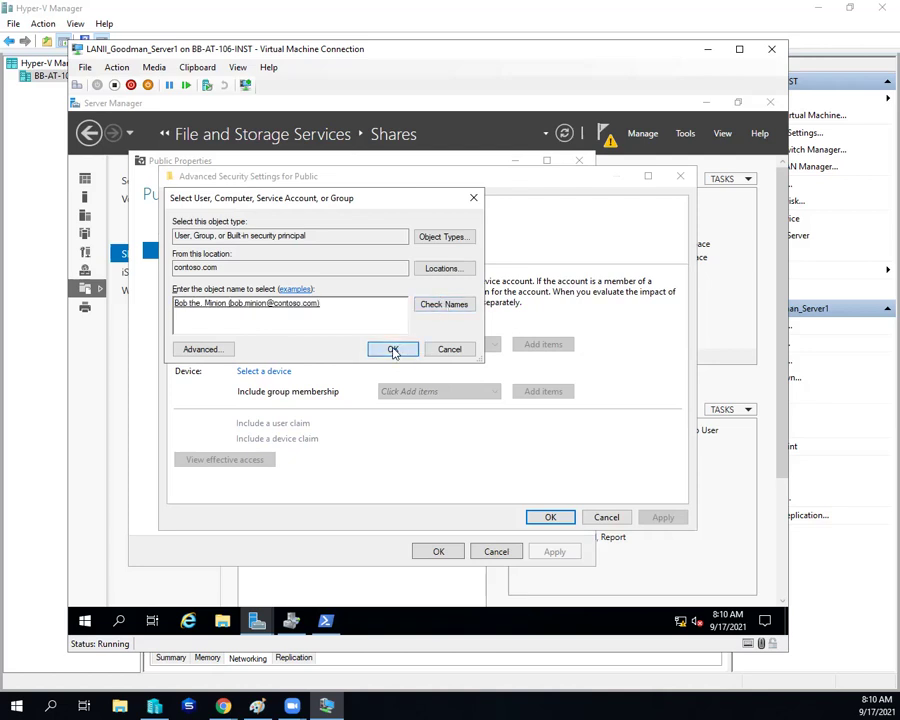
{"action": "left_click", "coordinate": [393, 350]}
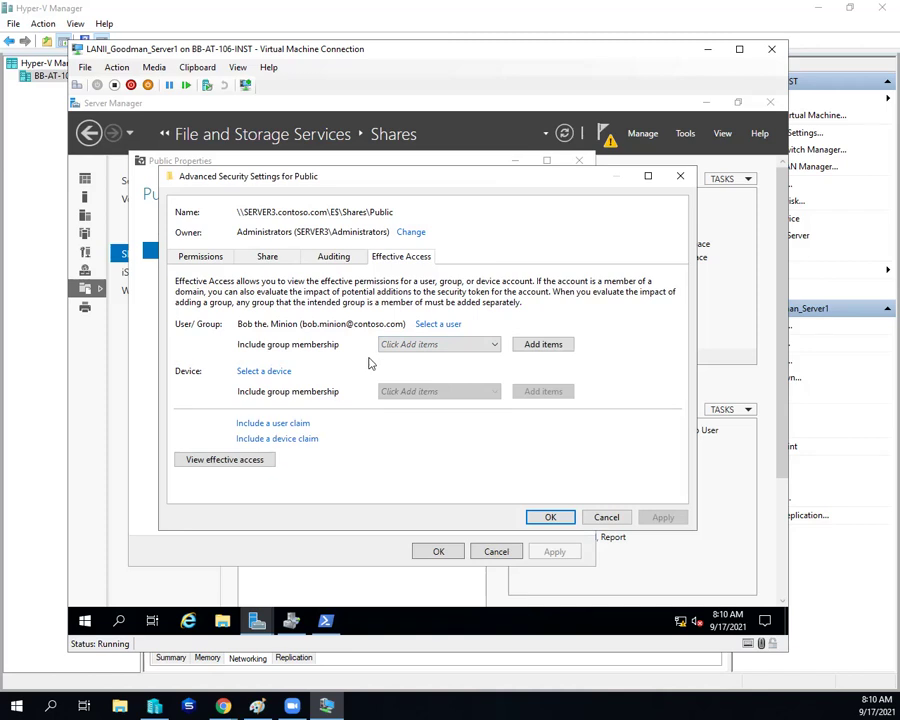
Step: Select computer CLIENT1 as the device for the effective access check
{"action": "left_click", "coordinate": [250, 372]}
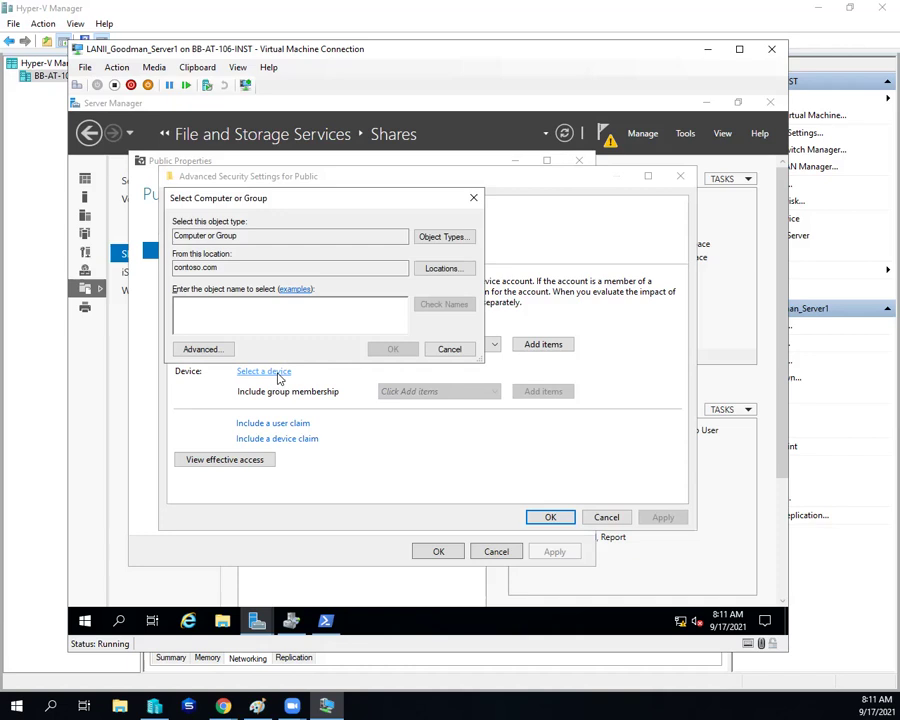
{"action": "type", "text": "client1"}
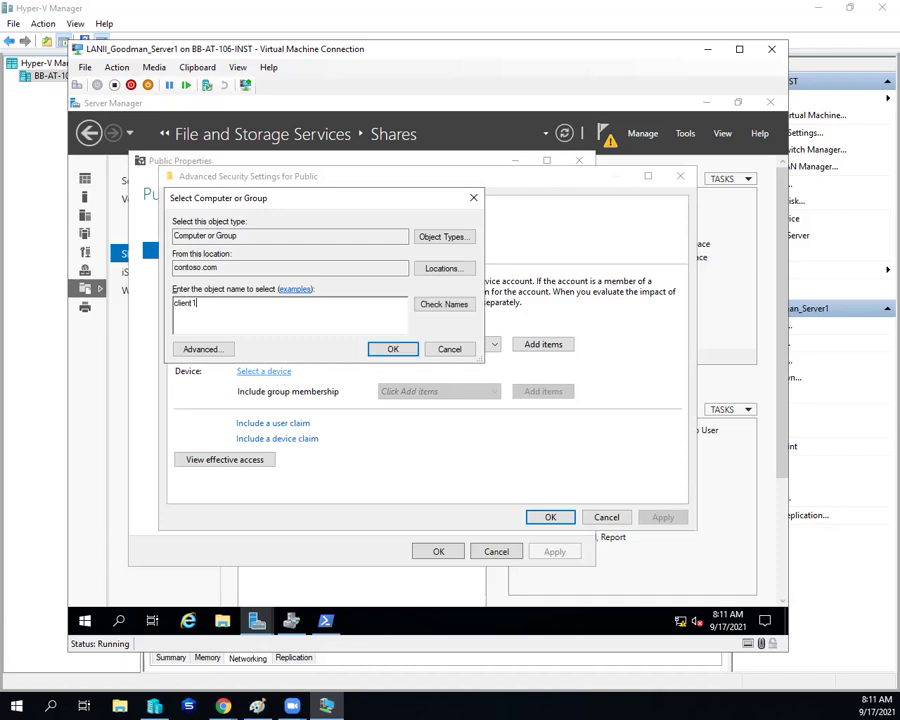
{"action": "left_click", "coordinate": [430, 304]}
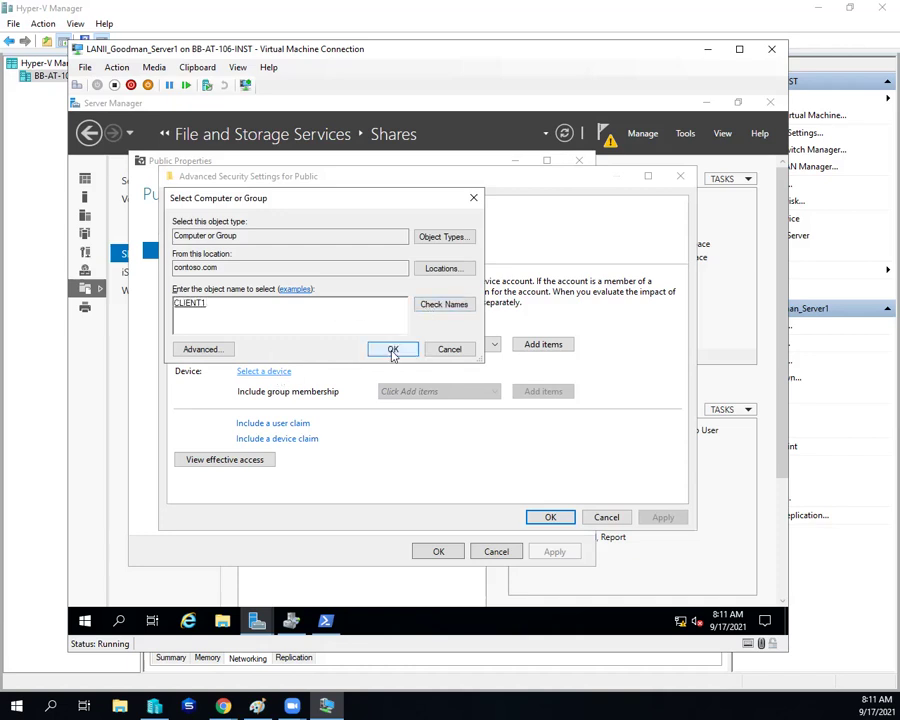
{"action": "left_click", "coordinate": [393, 350]}
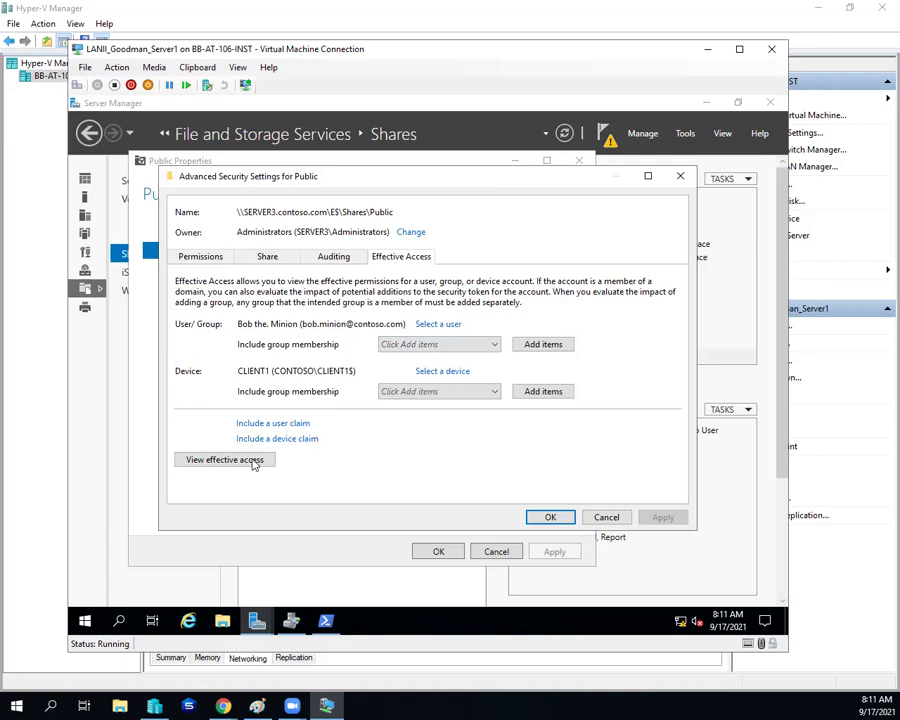
Step: Compute effective access, which fails with an RPC server unavailable error
{"action": "left_click", "coordinate": [225, 460]}
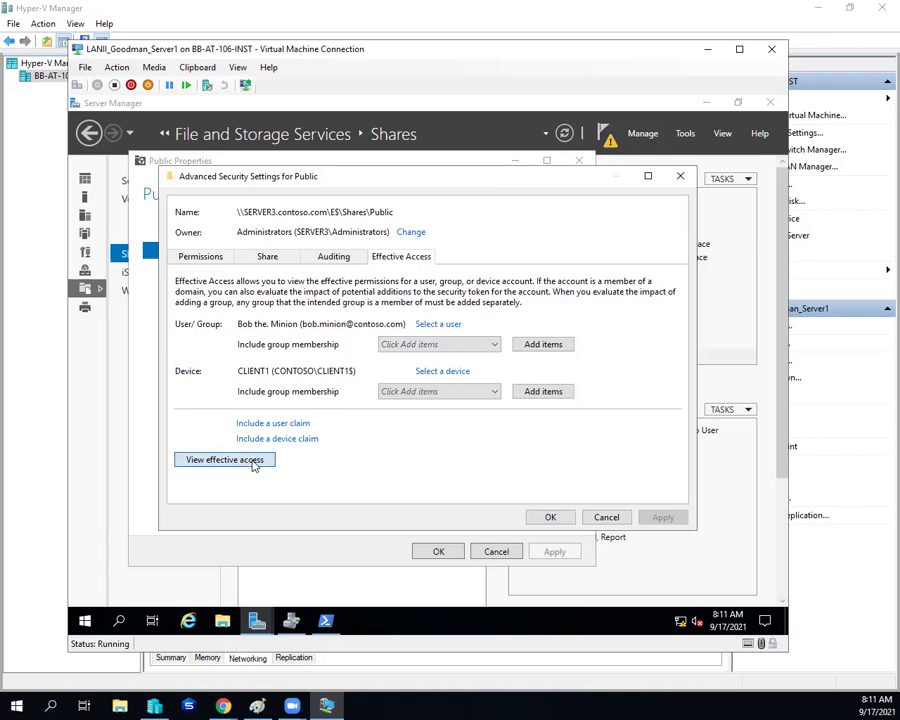
{"action": "left_click", "coordinate": [253, 462]}
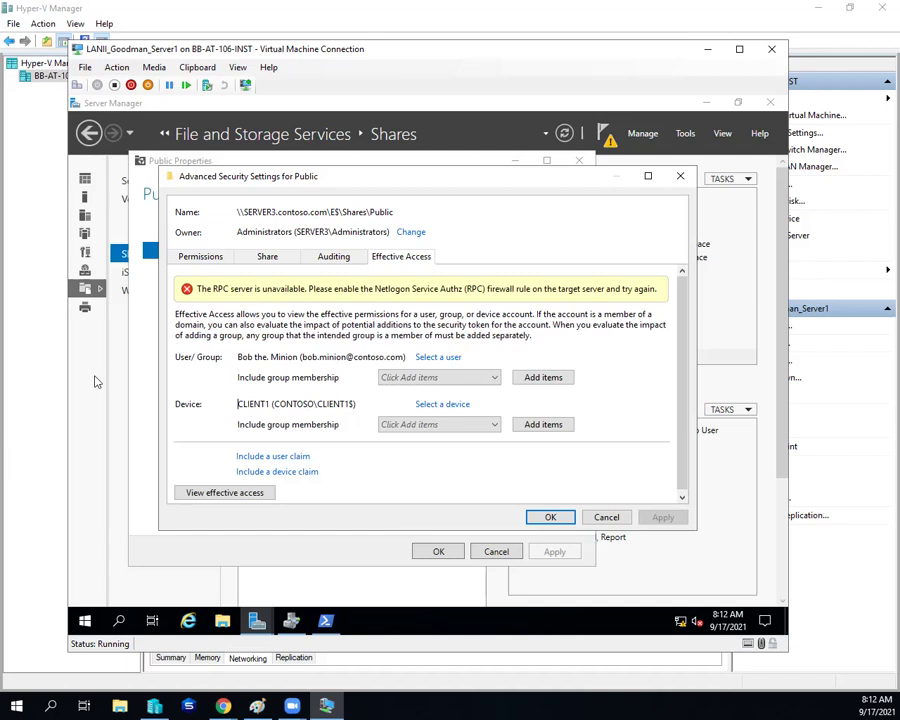
{"action": "key", "text": "alt+Tab"}
Step: Connect to the LANII_Goodman_Client1 VM and get past its lock screen
{"action": "right_click", "coordinate": [248, 178]}
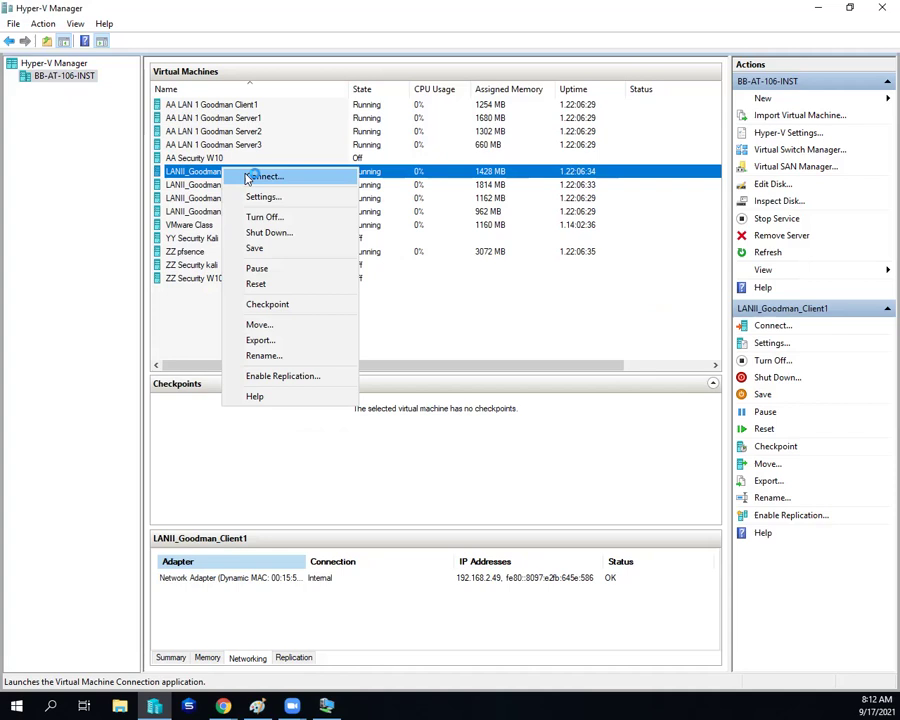
{"action": "left_click", "coordinate": [248, 177]}
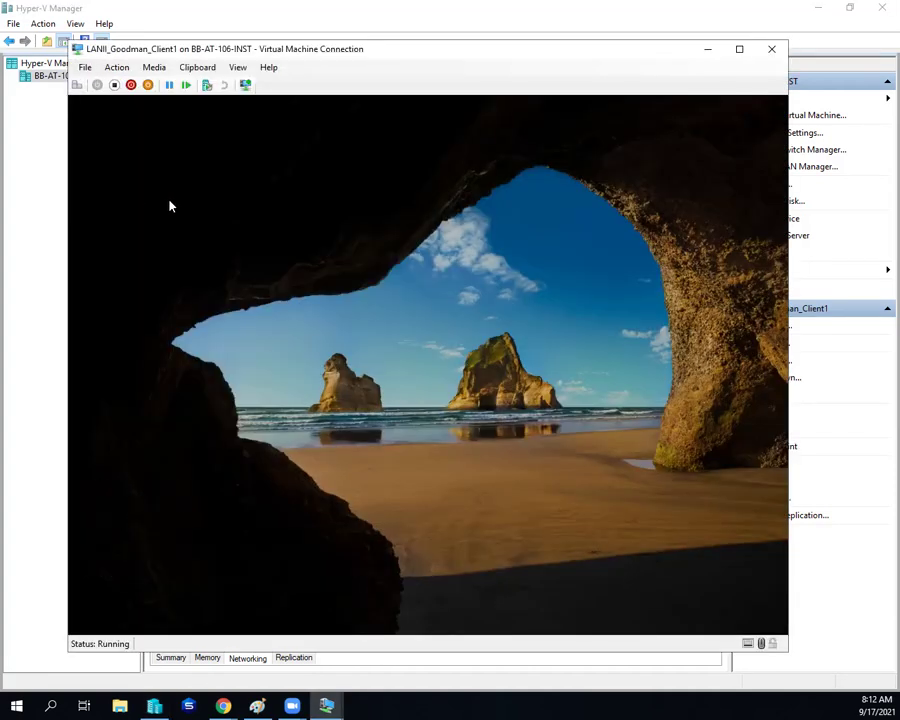
{"action": "left_click", "coordinate": [169, 203]}
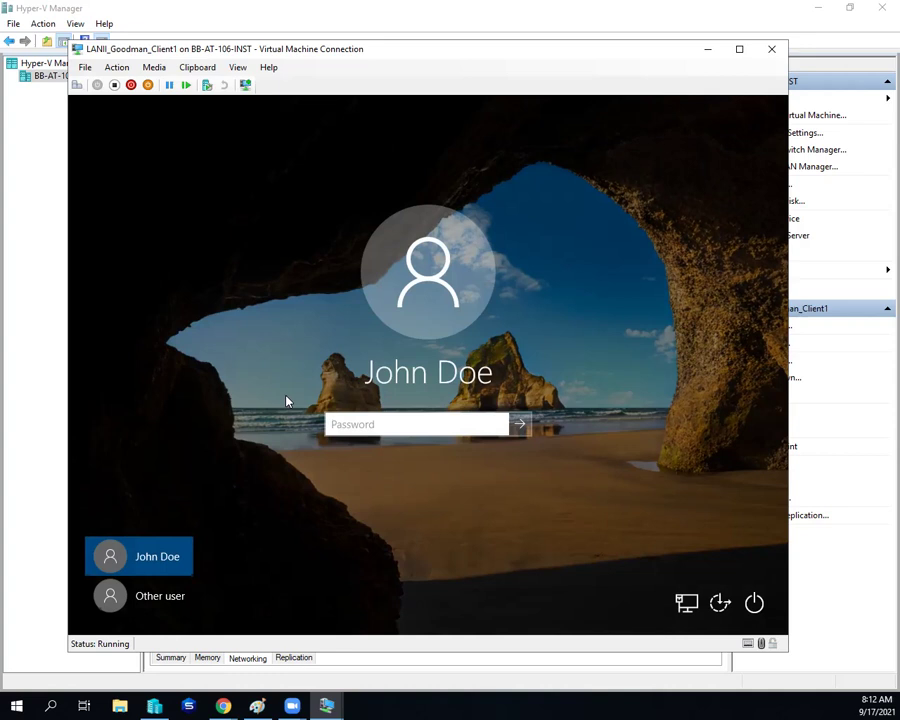
Step: Sign in as the contoso.com domain administrator, re-entering the password after an incorrect attempt
{"action": "left_click", "coordinate": [136, 595]}
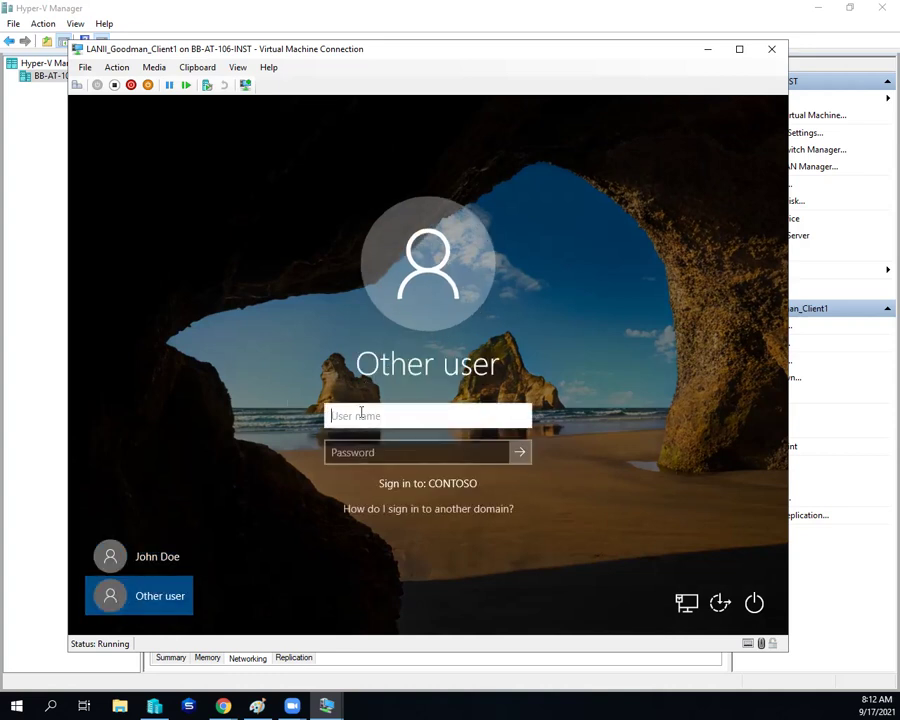
{"action": "type", "text": "administrator@contoso.com"}
{"action": "key", "text": "Tab"}
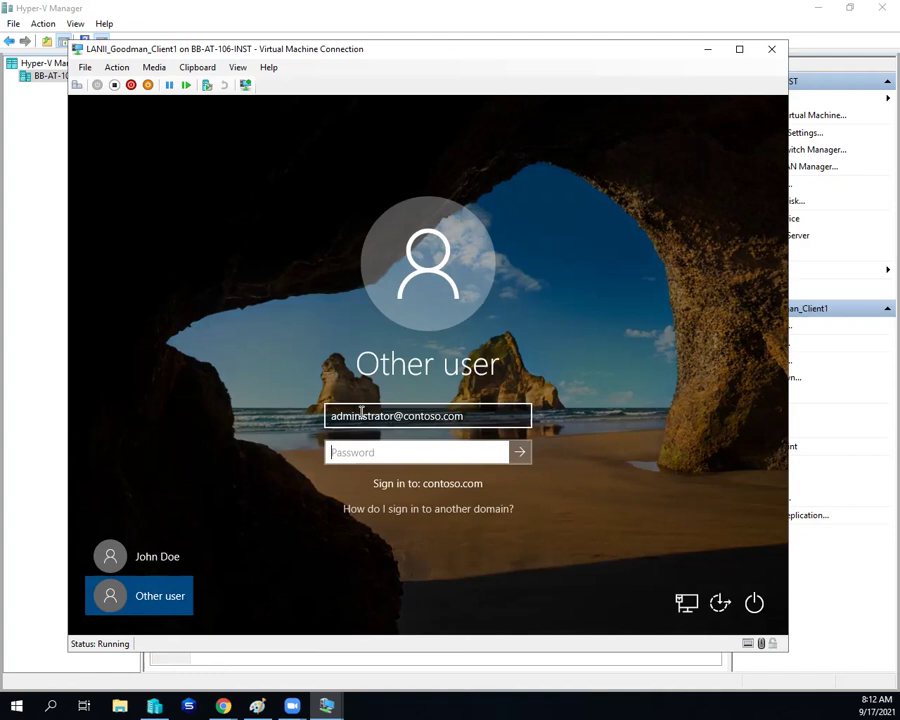
{"action": "type", "text": "******"}
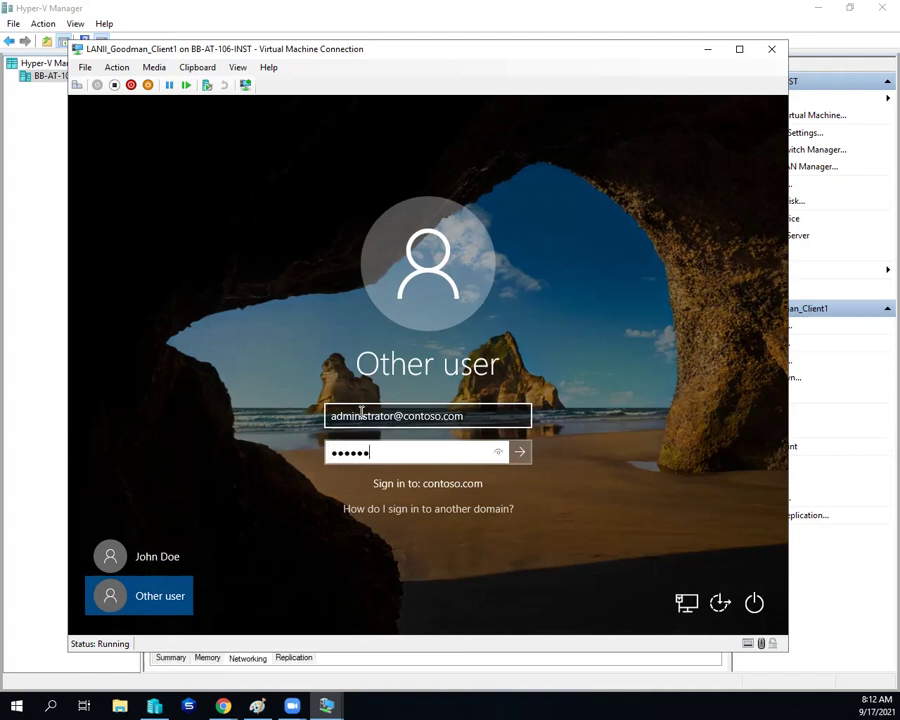
{"action": "type", "text": "********"}
{"action": "key", "text": "Return"}
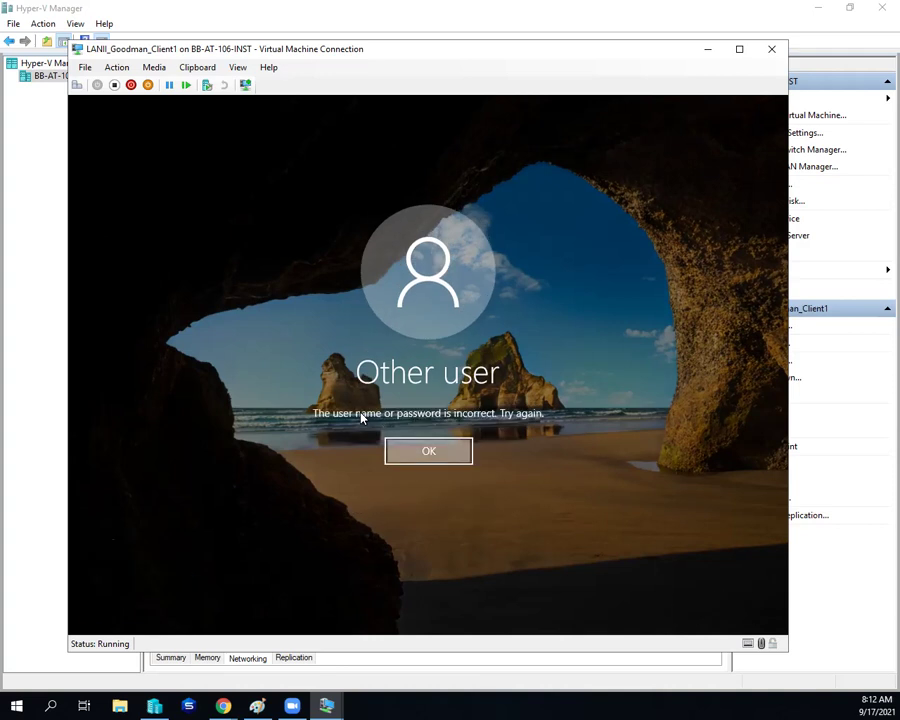
{"action": "key", "text": "Return"}
{"action": "type", "text": "********"}
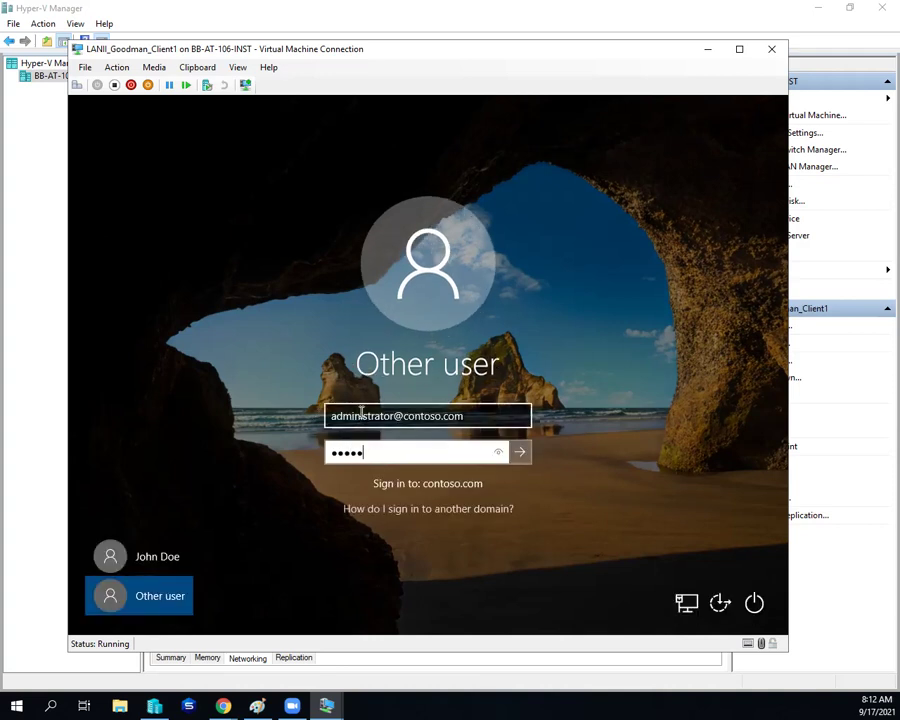
{"action": "key", "text": "Return"}
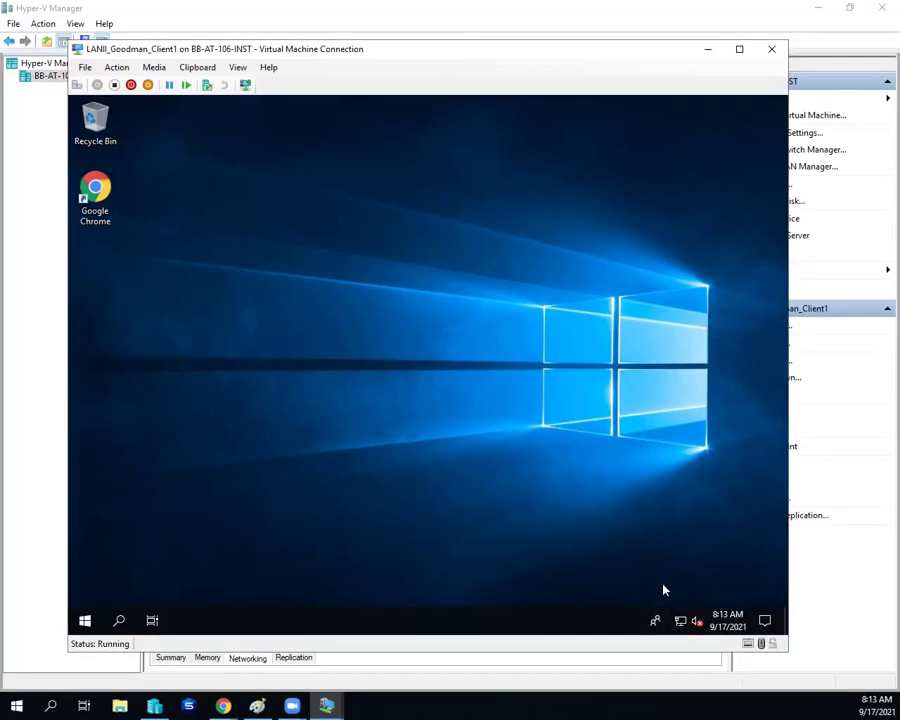
Step: From the tray network icon, reach the Ethernet connection's Windows Firewall settings
{"action": "left_click", "coordinate": [680, 619]}
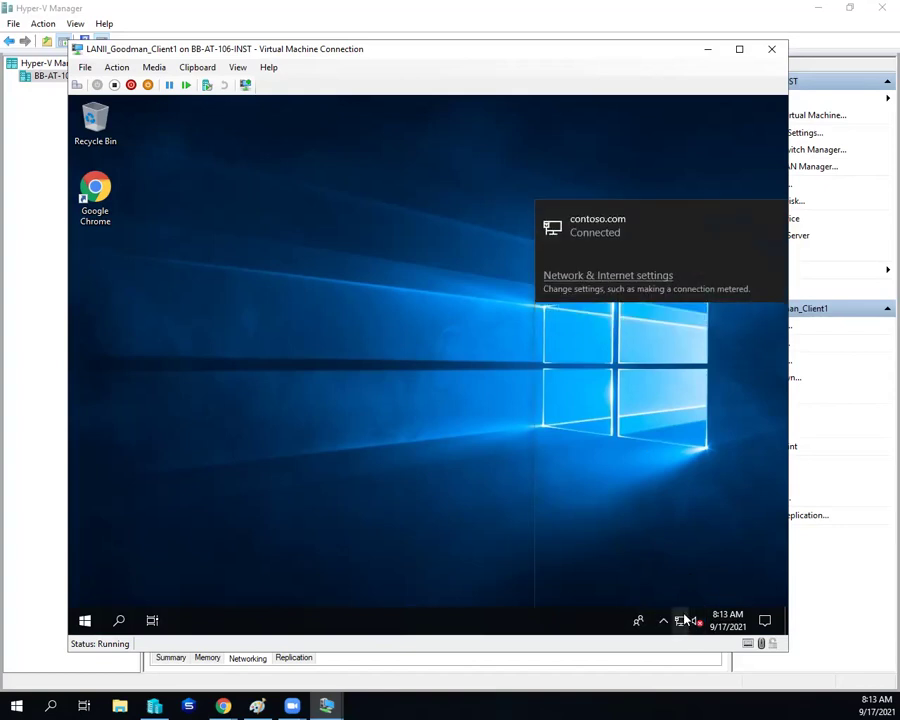
{"action": "right_click", "coordinate": [681, 619]}
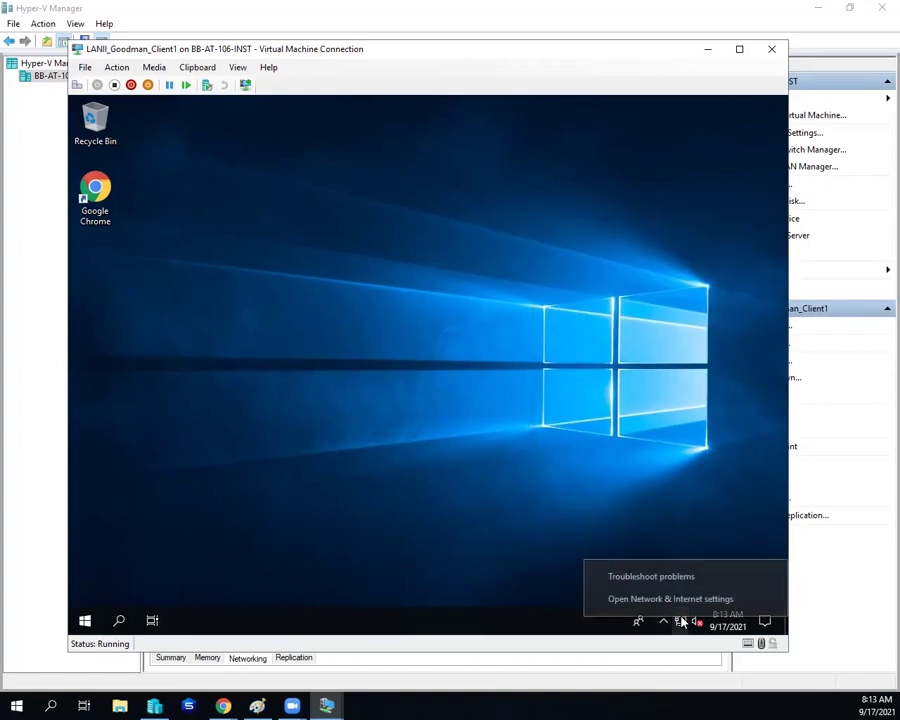
{"action": "left_click", "coordinate": [681, 621]}
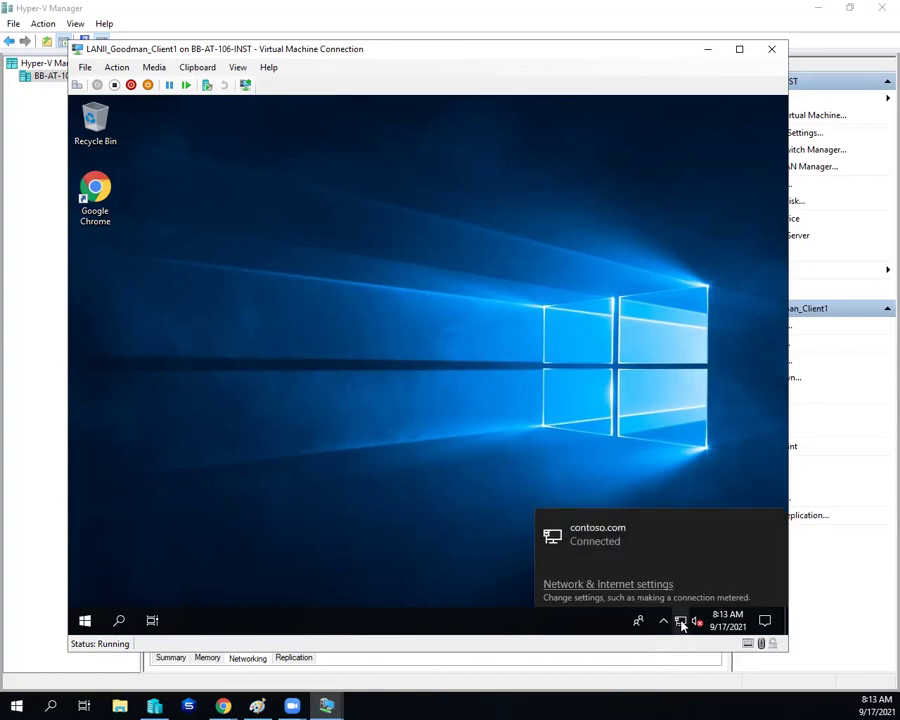
{"action": "right_click", "coordinate": [681, 621]}
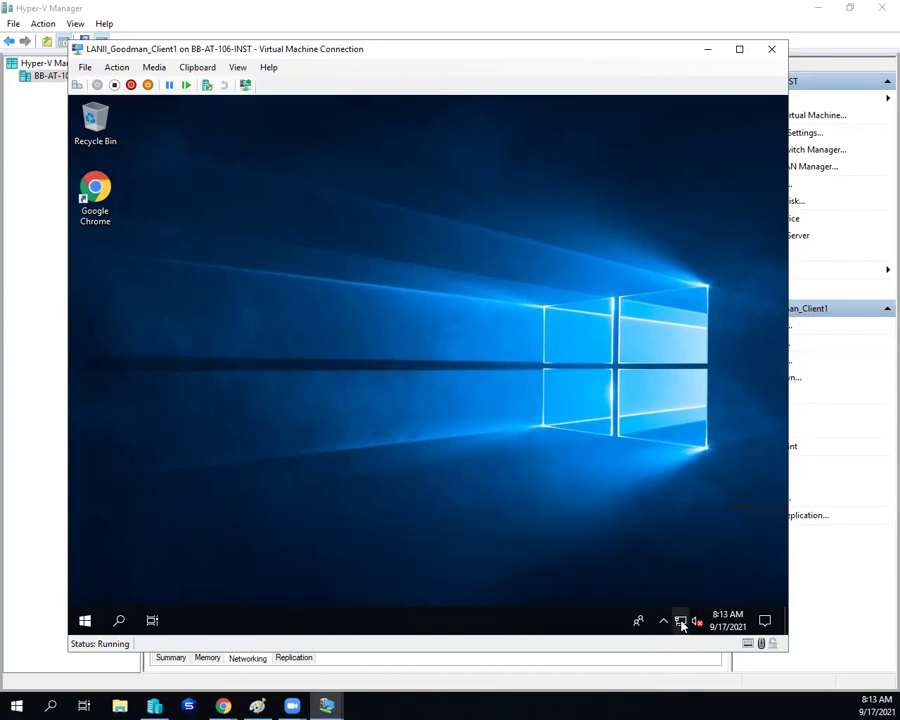
{"action": "left_click", "coordinate": [664, 603]}
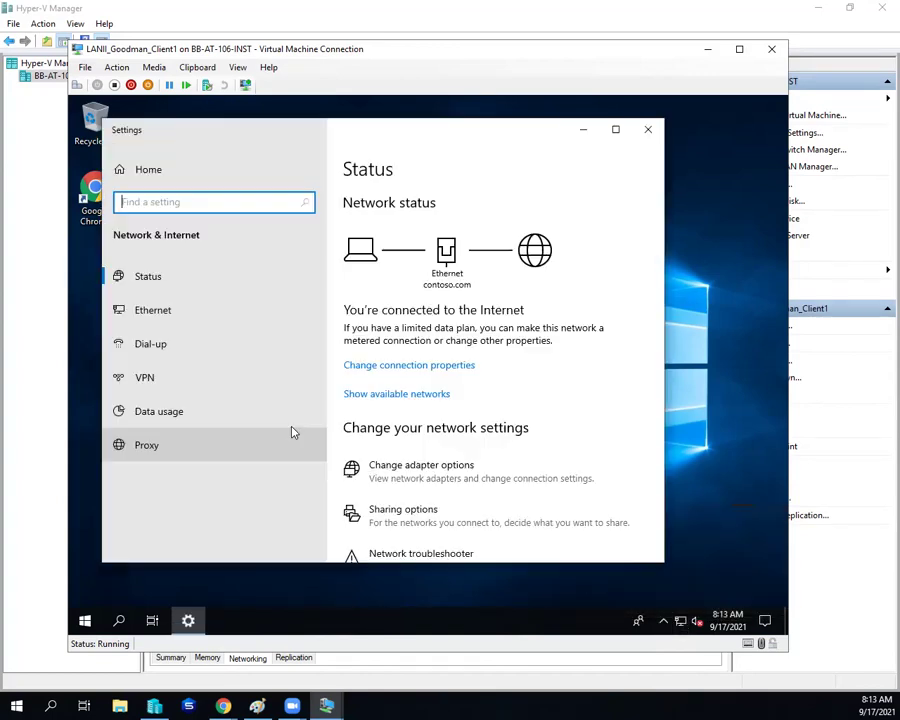
{"action": "left_click", "coordinate": [229, 314]}
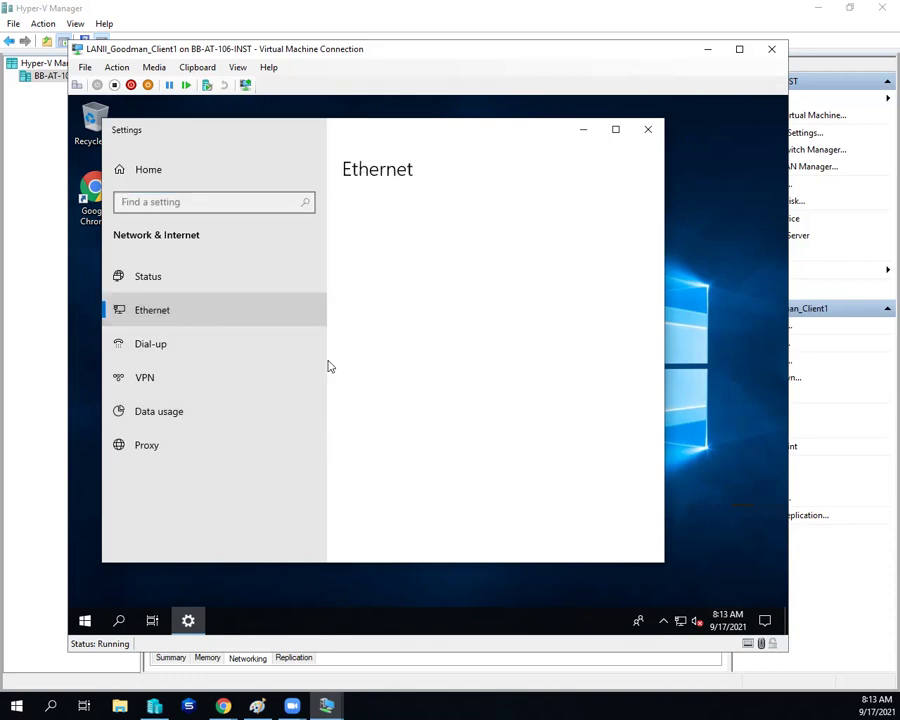
{"action": "left_click", "coordinate": [418, 401]}
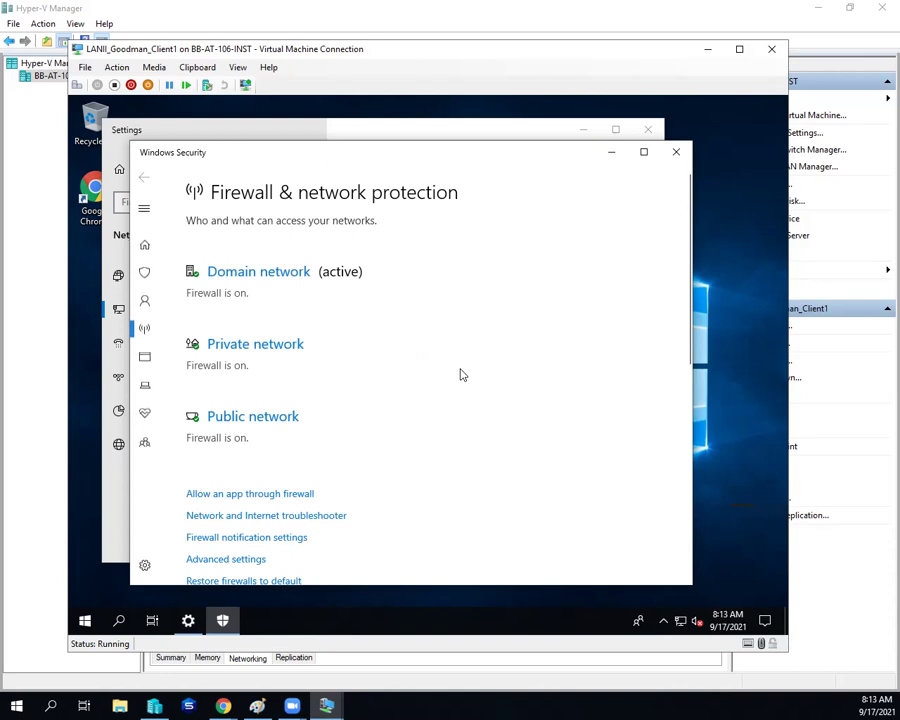
Step: Turn off the Domain network firewall, leaving Private and Public on
{"action": "scroll", "coordinate": [361, 333], "scroll_direction": "down", "scroll_amount": 1}
{"action": "scroll", "coordinate": [344, 315], "scroll_direction": "up", "scroll_amount": 1}
{"action": "scroll", "coordinate": [344, 316], "scroll_direction": "up", "scroll_amount": 1}
{"action": "left_click", "coordinate": [261, 276]}
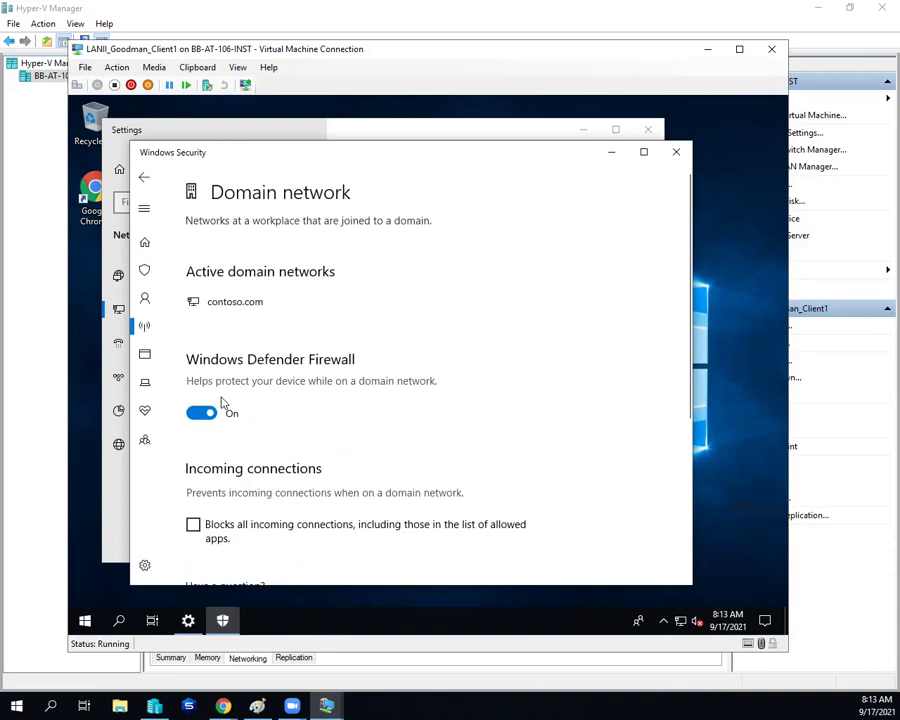
{"action": "left_click", "coordinate": [211, 417]}
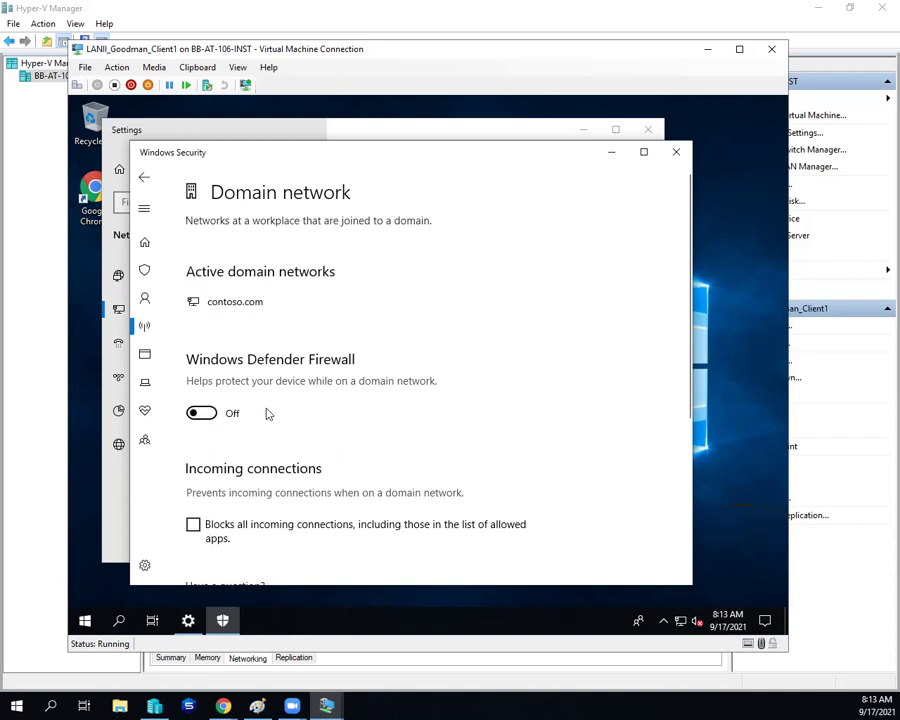
{"action": "left_click", "coordinate": [145, 178]}
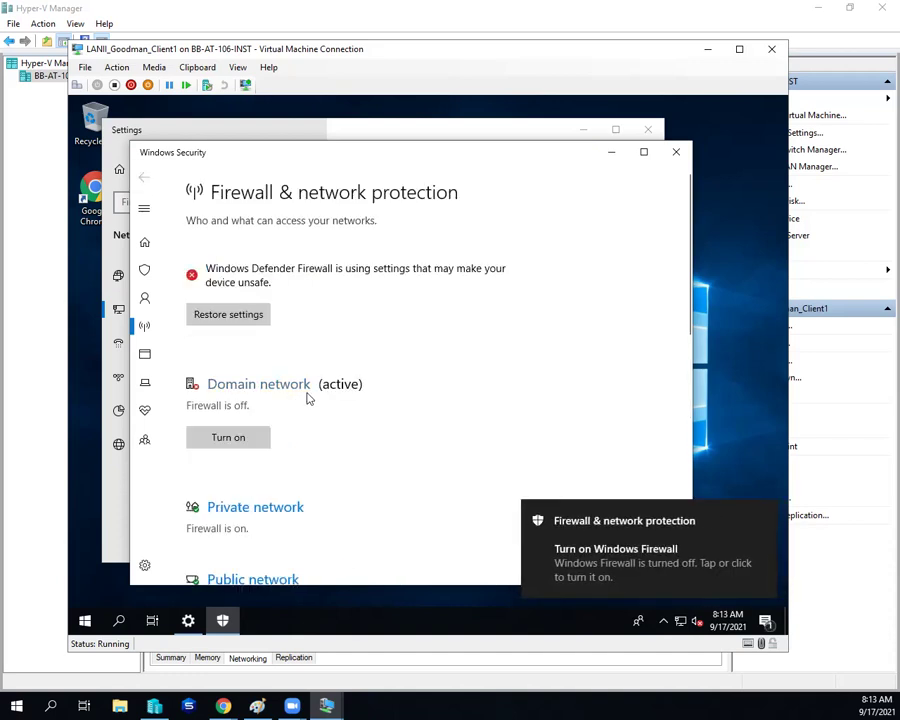
{"action": "scroll", "coordinate": [313, 396], "scroll_direction": "down", "scroll_amount": 5}
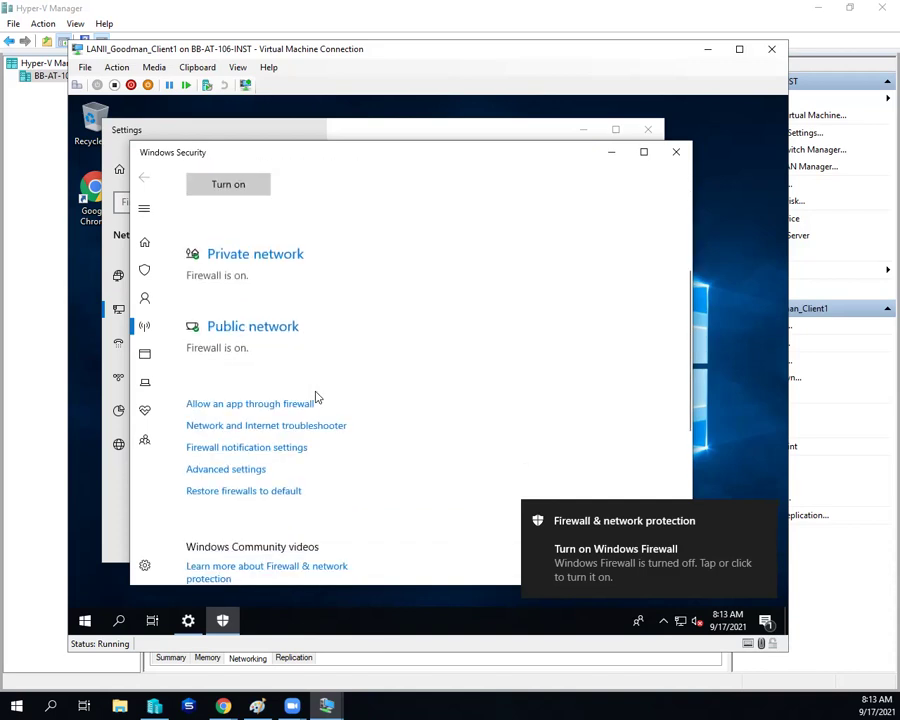
{"action": "scroll", "coordinate": [318, 395], "scroll_direction": "up", "scroll_amount": 5}
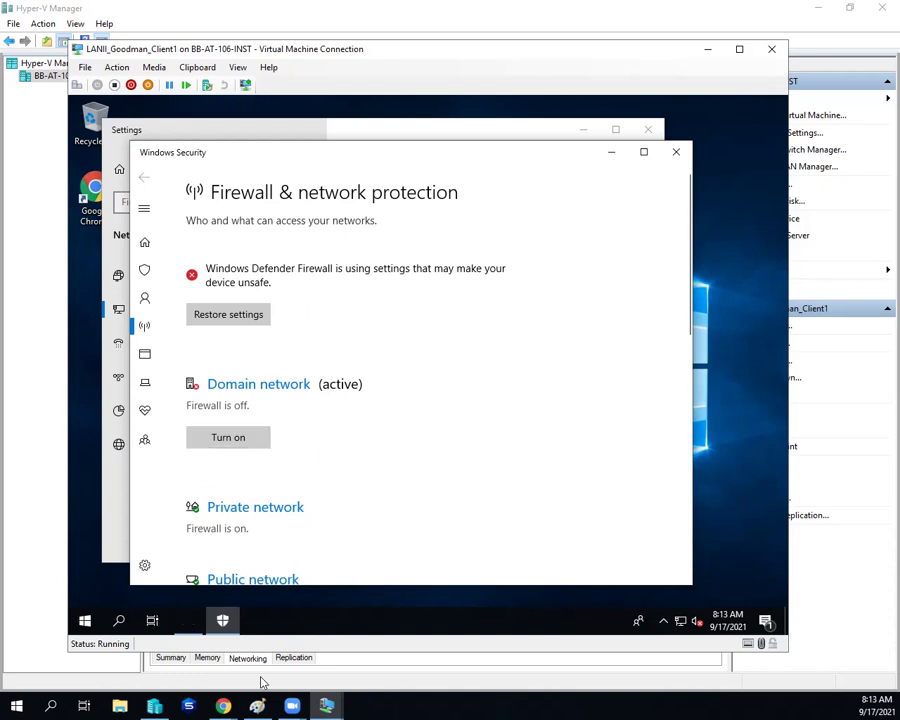
Step: Back on Server1, rerun View effective access; it still reports RPC server unavailable
{"action": "mouse_move", "coordinate": [326, 705]}
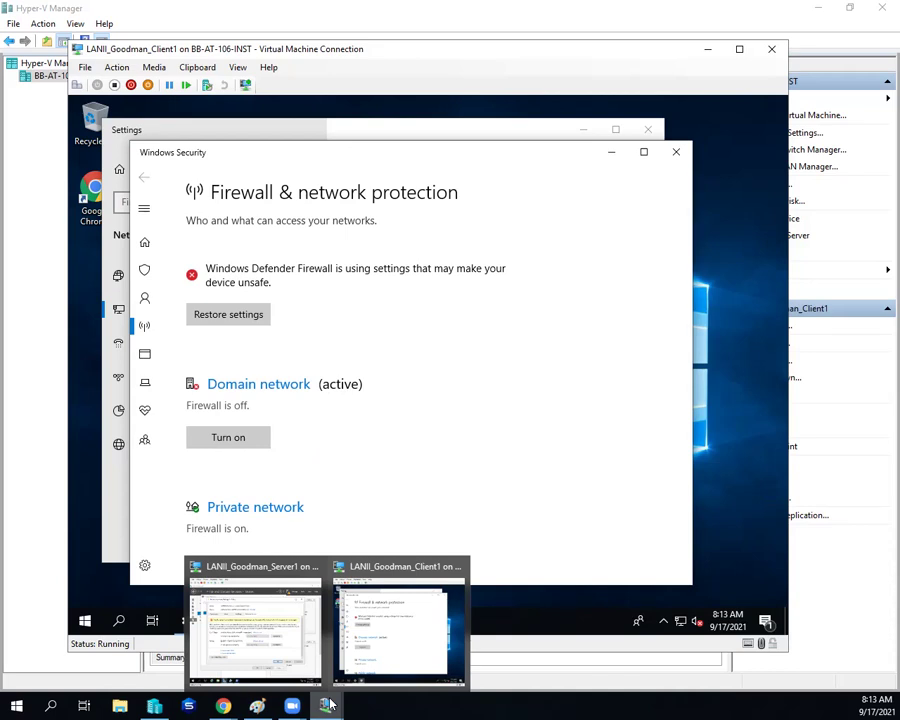
{"action": "left_click", "coordinate": [238, 642]}
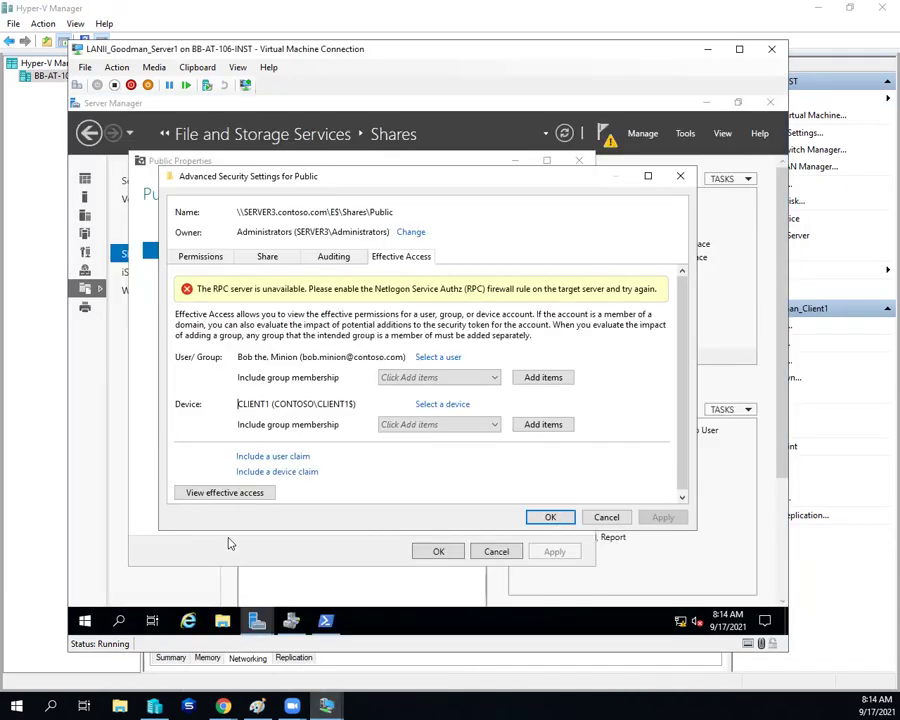
{"action": "left_click", "coordinate": [222, 492]}
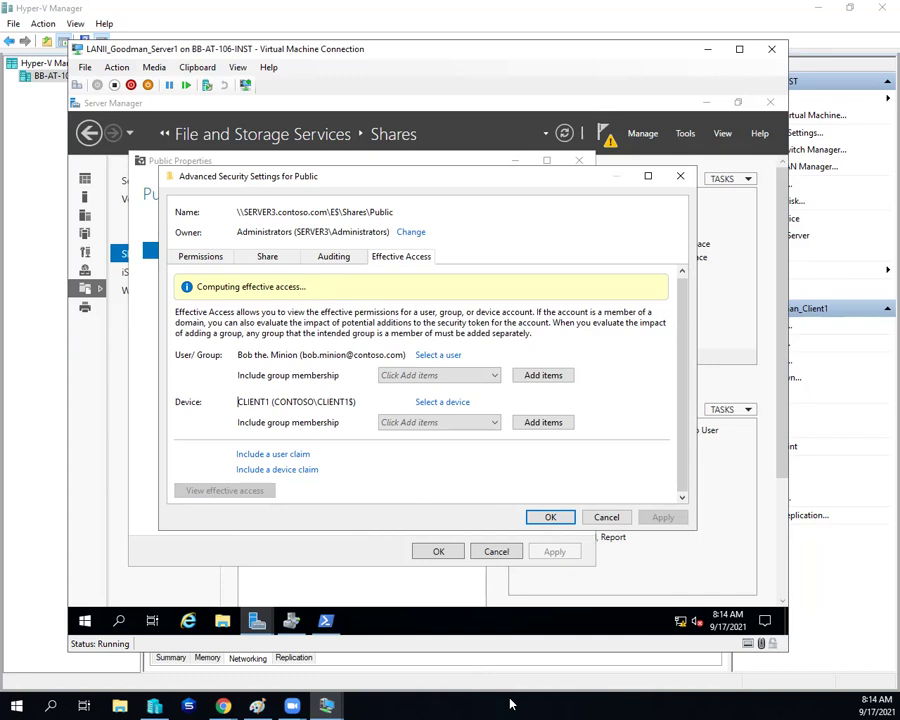
{"action": "mouse_move", "coordinate": [333, 700]}
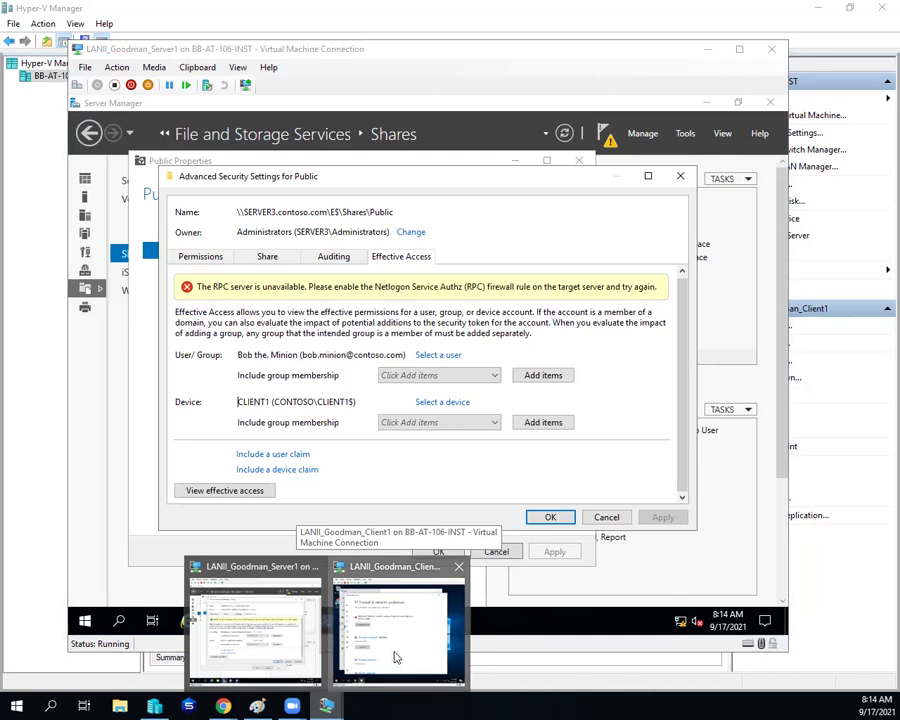
Step: On Client1, turn off the Private network firewall
{"action": "left_click", "coordinate": [393, 655]}
{"action": "scroll", "coordinate": [430, 434], "scroll_direction": "down", "scroll_amount": 5}
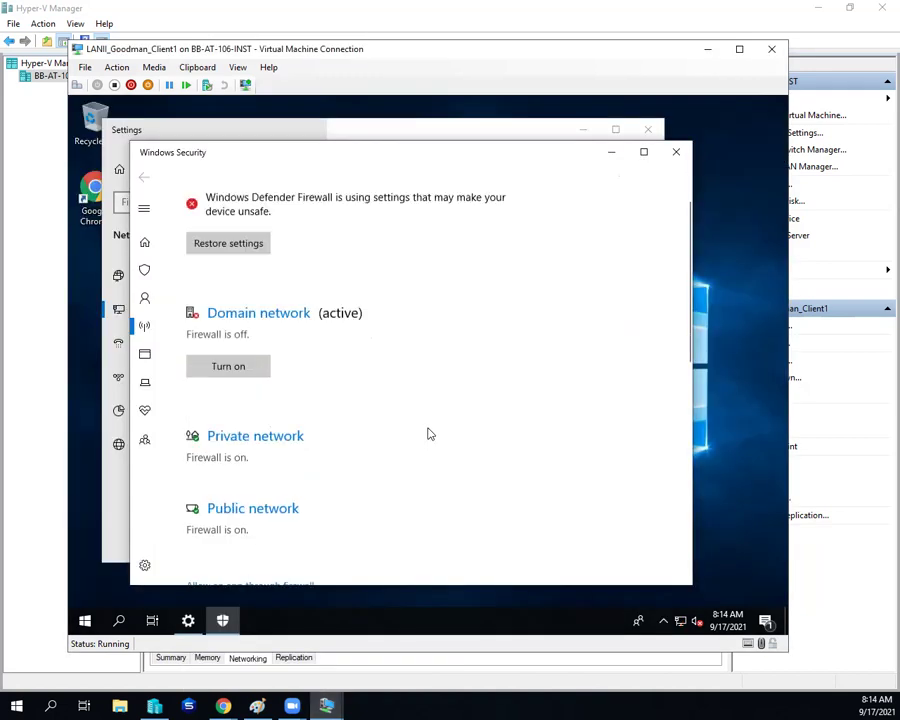
{"action": "scroll", "coordinate": [430, 434], "scroll_direction": "up", "scroll_amount": 4}
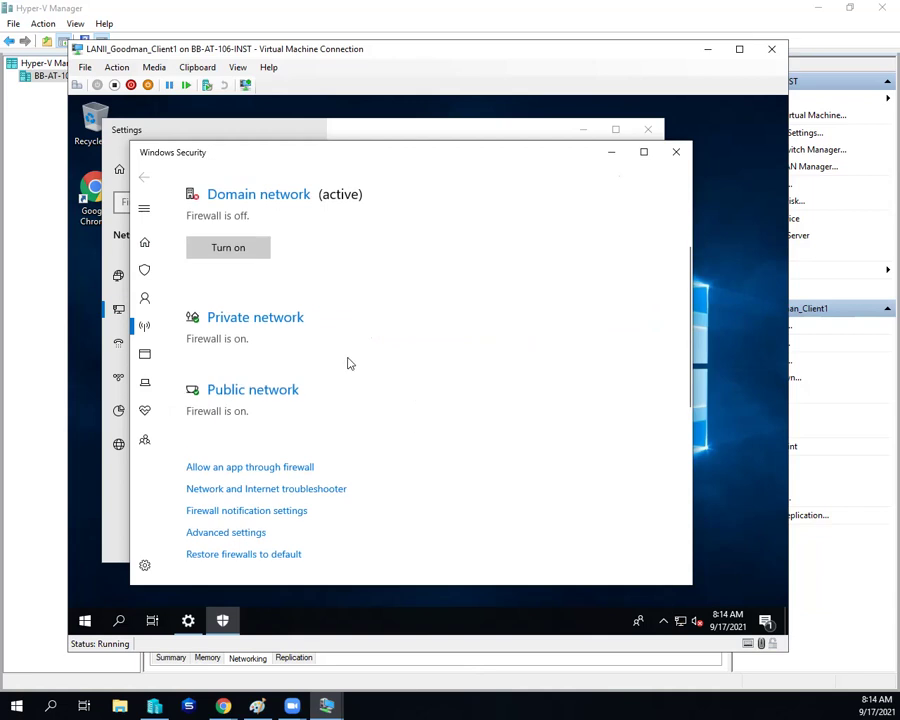
{"action": "left_click", "coordinate": [280, 318]}
{"action": "left_click", "coordinate": [205, 427]}
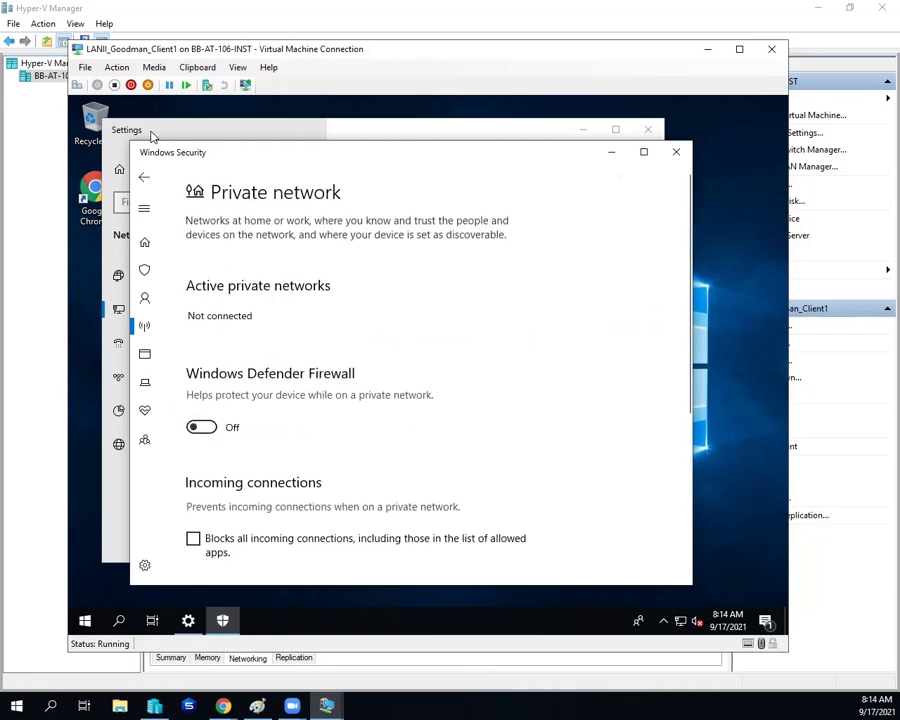
{"action": "left_click", "coordinate": [142, 177]}
Step: Turn off the Public network firewall as well, so all three profiles are off
{"action": "scroll", "coordinate": [230, 357], "scroll_direction": "down", "scroll_amount": 2}
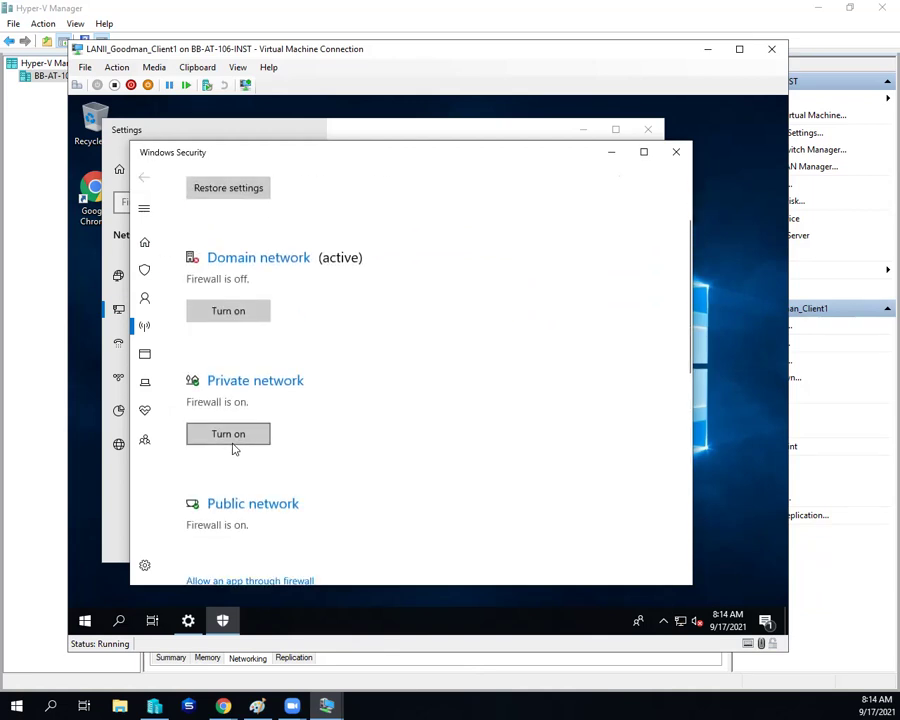
{"action": "left_click", "coordinate": [240, 504]}
{"action": "left_click", "coordinate": [198, 430]}
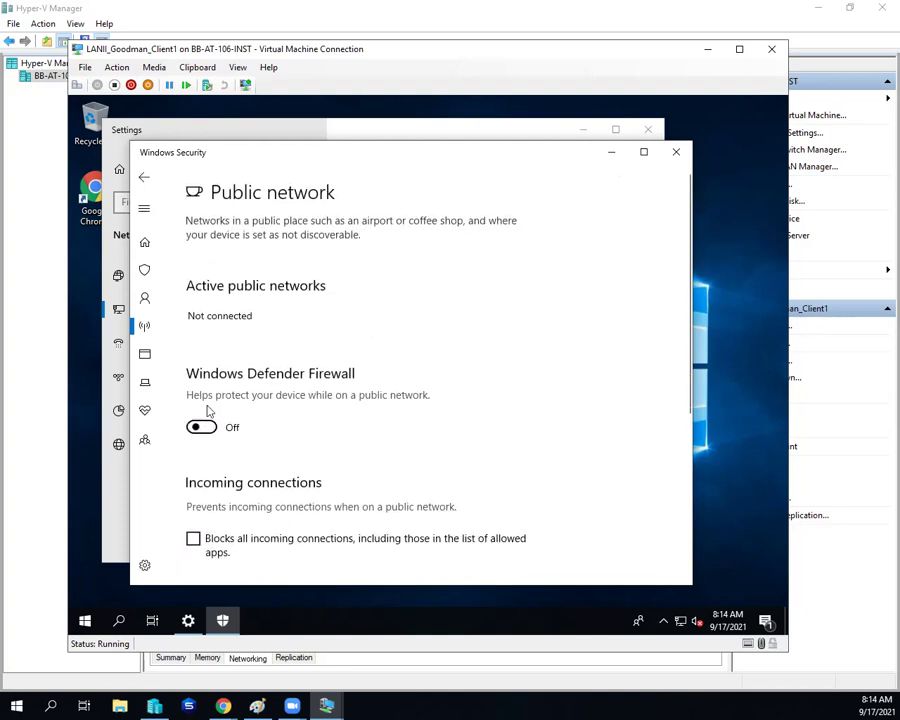
{"action": "left_click", "coordinate": [143, 177]}
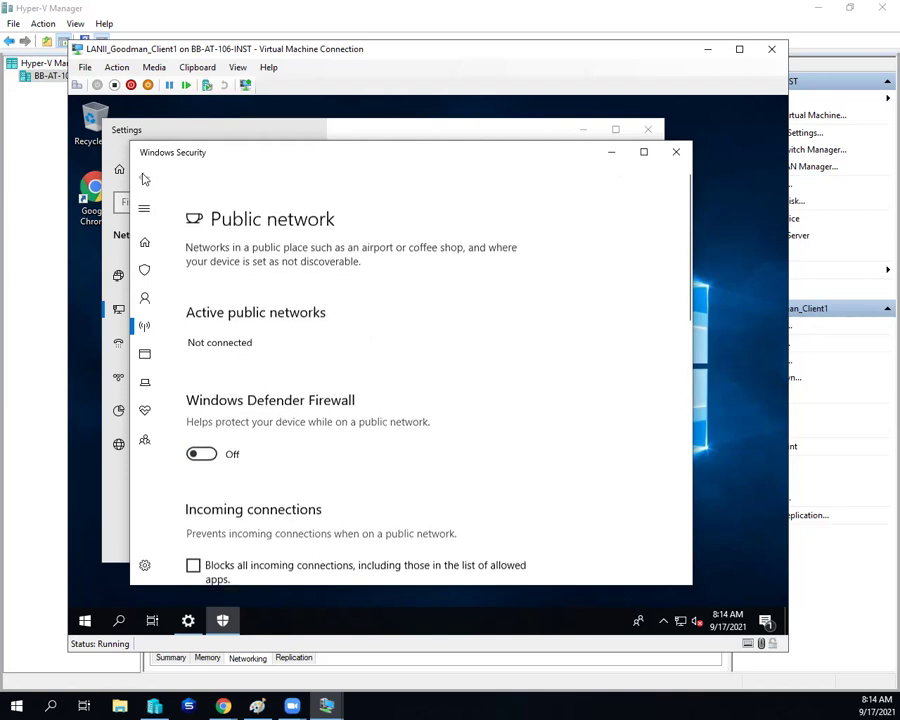
{"action": "scroll", "coordinate": [298, 366], "scroll_direction": "down", "scroll_amount": 1}
{"action": "scroll", "coordinate": [298, 363], "scroll_direction": "down", "scroll_amount": 3}
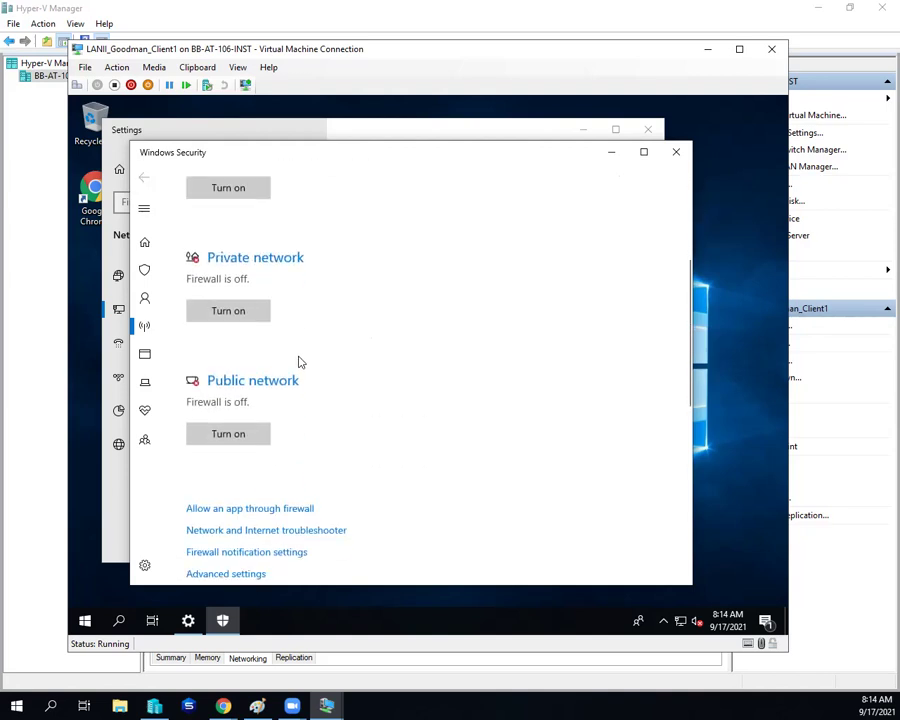
{"action": "scroll", "coordinate": [298, 362], "scroll_direction": "down", "scroll_amount": 1}
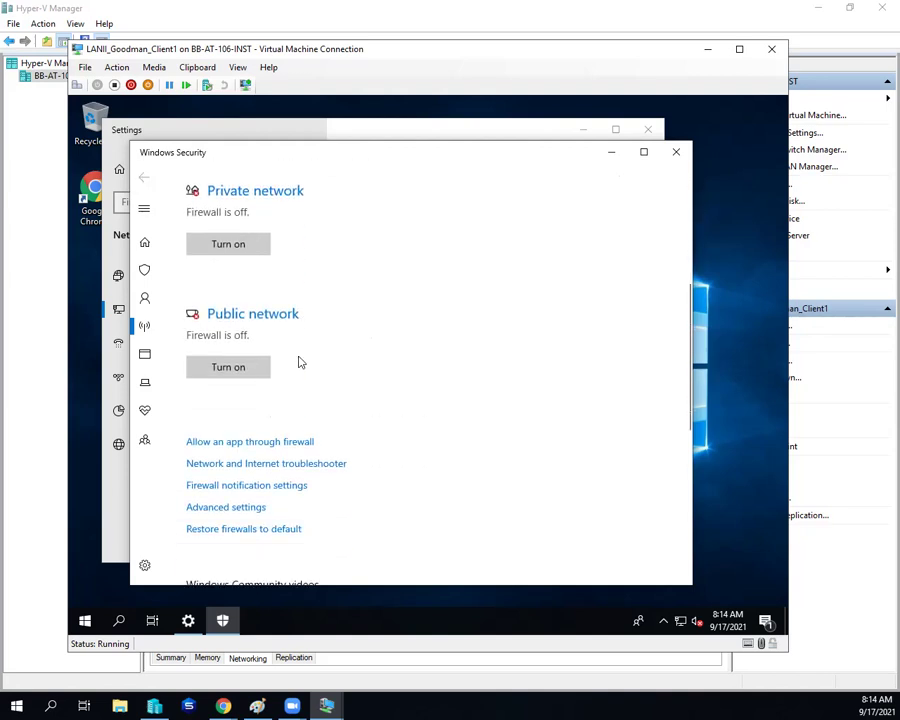
{"action": "scroll", "coordinate": [302, 361], "scroll_direction": "up", "scroll_amount": 3}
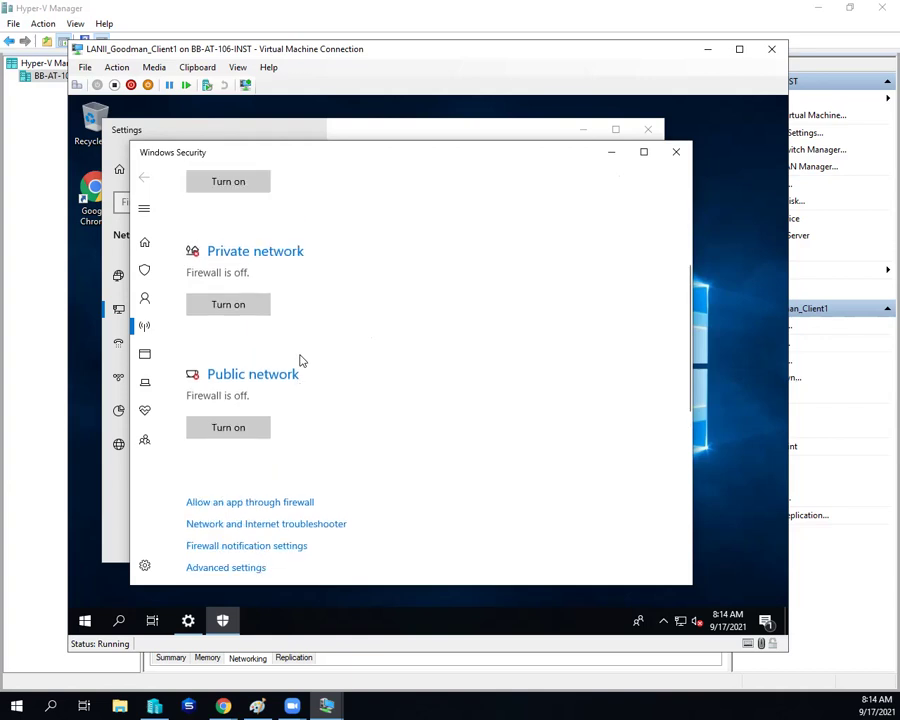
{"action": "scroll", "coordinate": [302, 361], "scroll_direction": "up", "scroll_amount": 2}
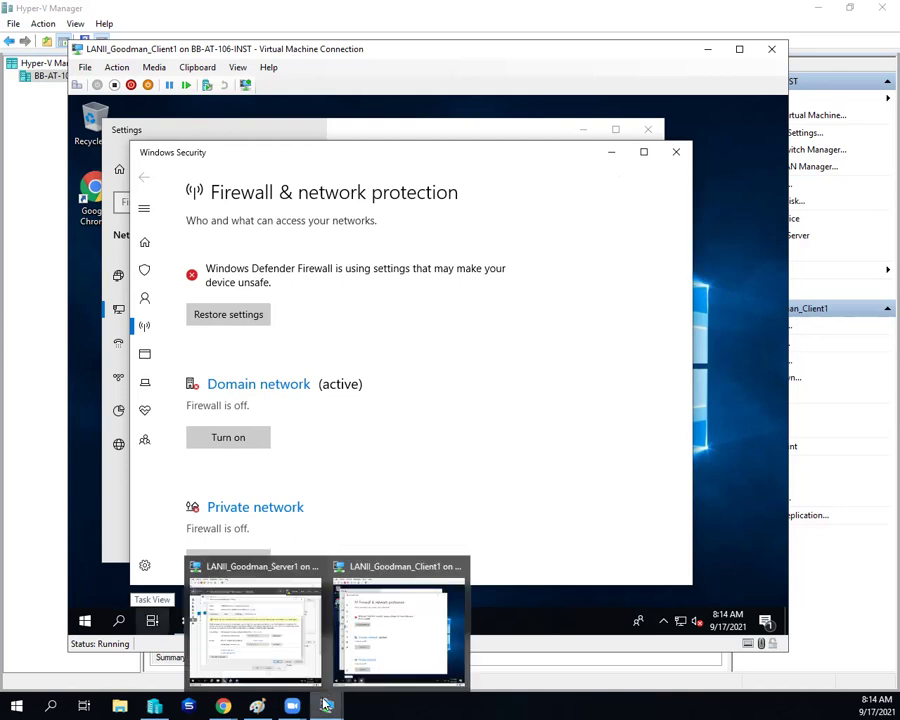
Step: On Server1, recompute the domain user's effective access to Public from CLIENT1
{"action": "left_click", "coordinate": [270, 640]}
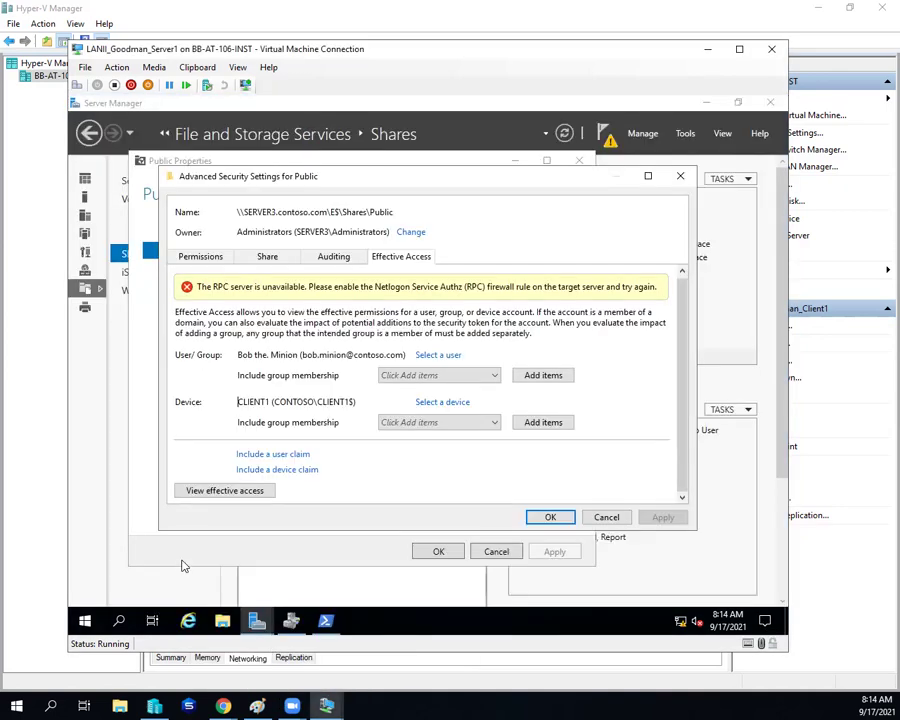
{"action": "left_click", "coordinate": [232, 491]}
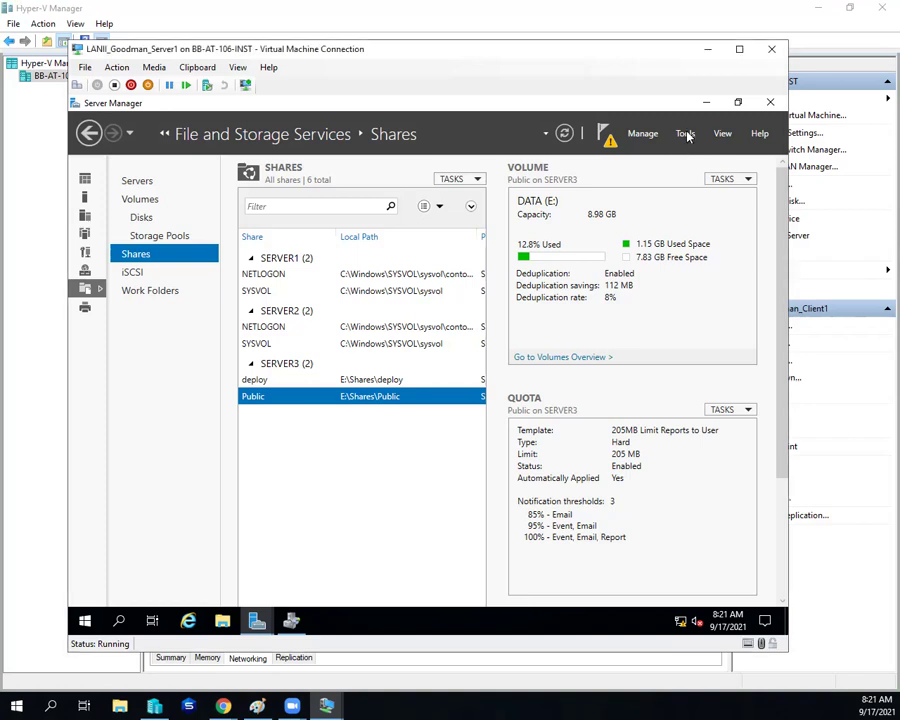
Step: Launch Group Policy Management and edit the Firewall Policy for Member Servers GPO linked to Servers
{"action": "left_click", "coordinate": [686, 137]}
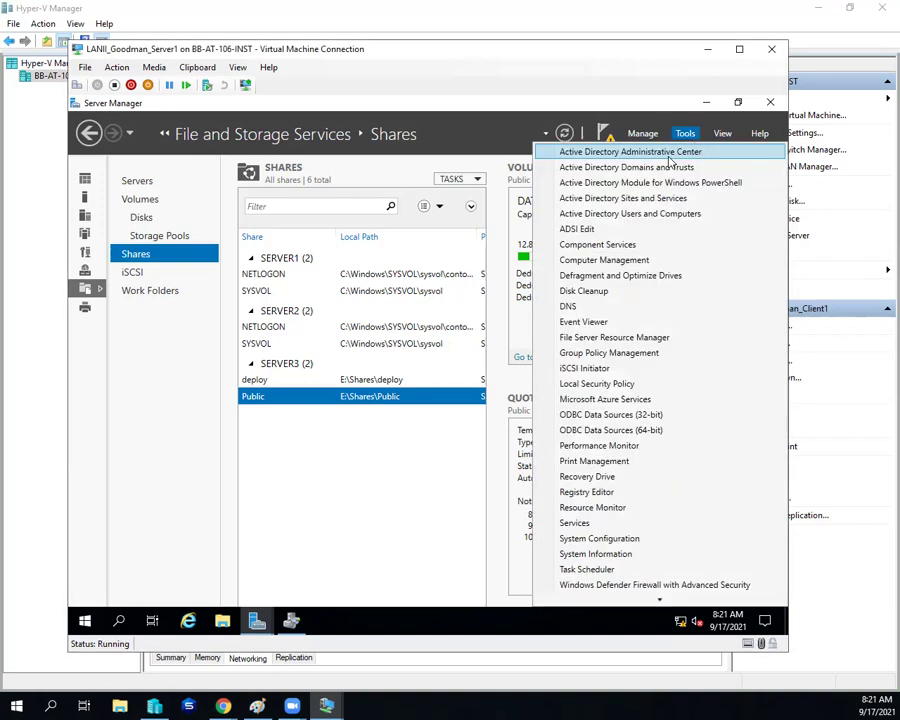
{"action": "left_click", "coordinate": [611, 356]}
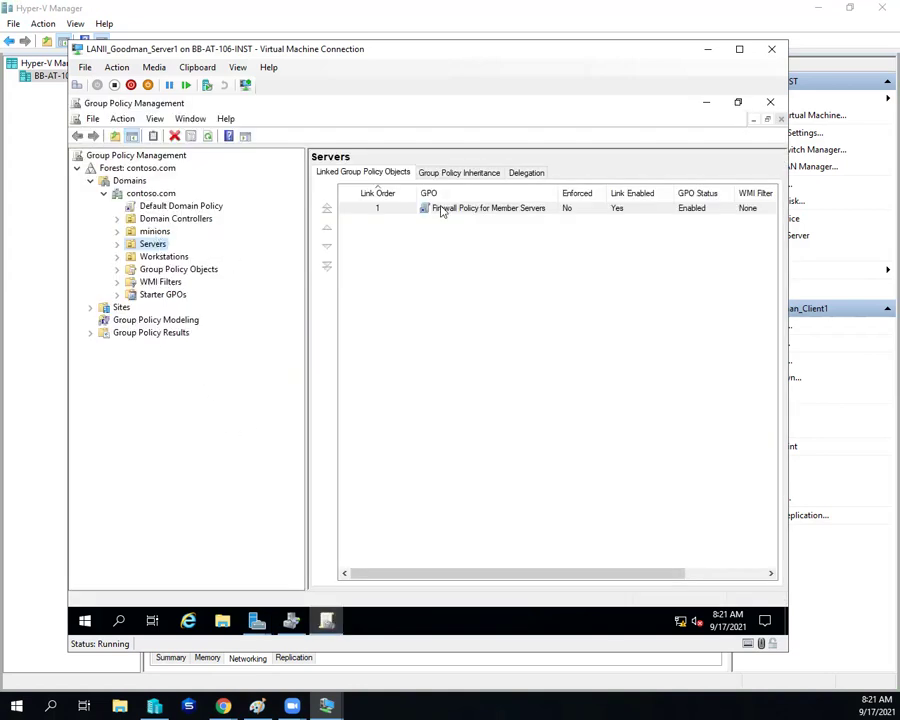
{"action": "right_click", "coordinate": [443, 208]}
{"action": "left_click", "coordinate": [472, 216]}
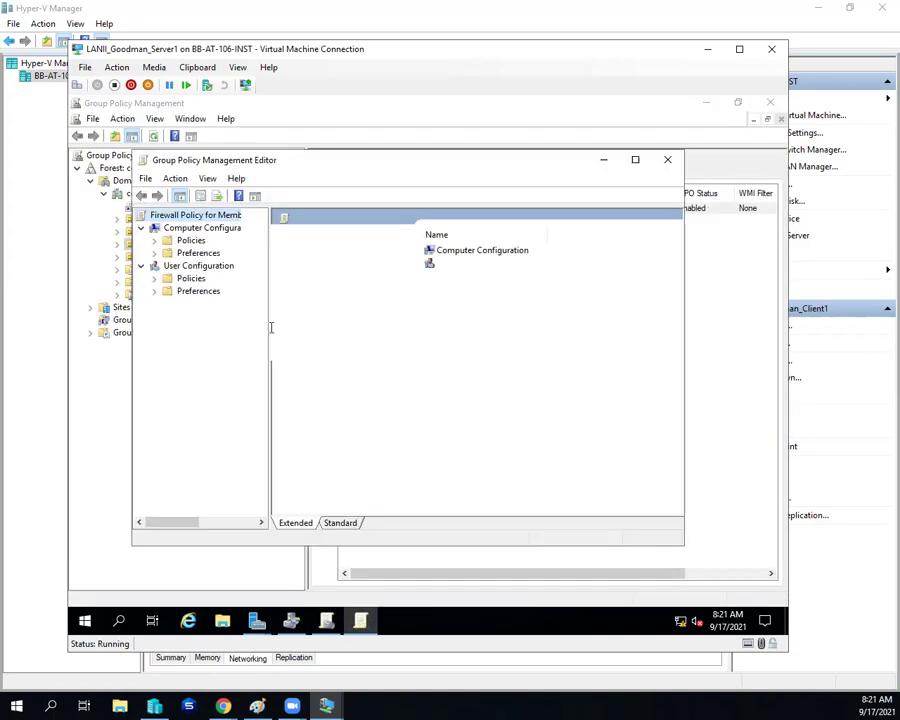
Step: Expand Security Settings down to Windows Defender Firewall Inbound Rules and scroll to the Netlogon Service rules
{"action": "left_click", "coordinate": [154, 241]}
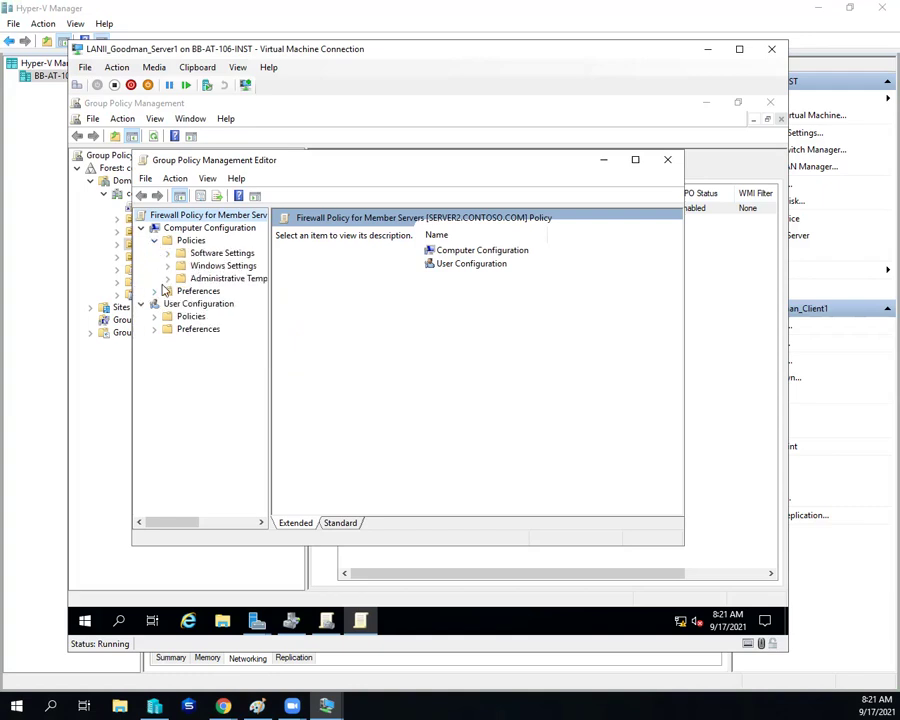
{"action": "left_click", "coordinate": [167, 266]}
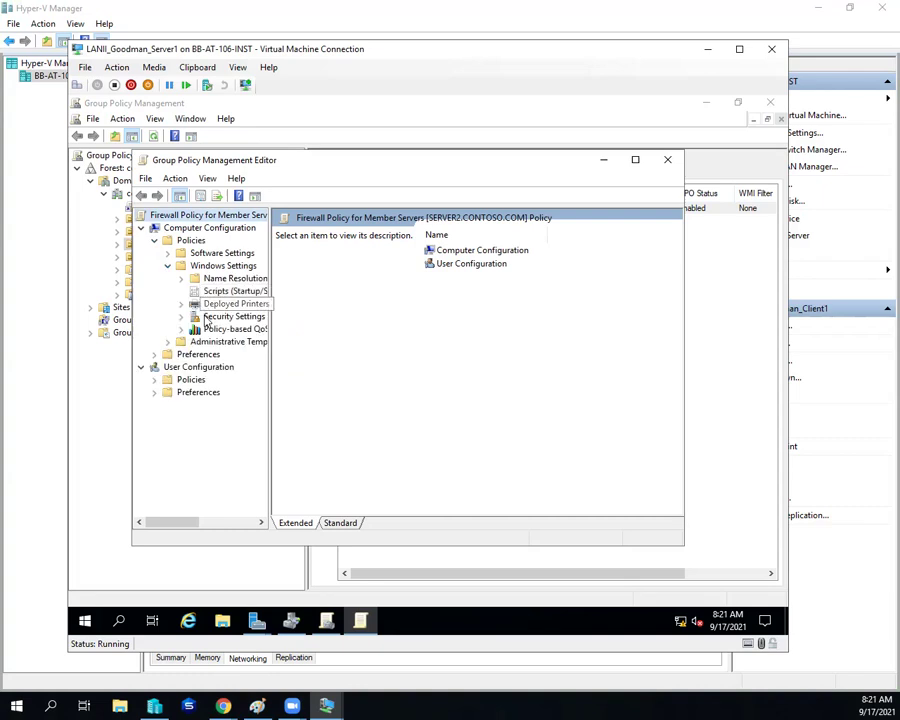
{"action": "left_click", "coordinate": [181, 316]}
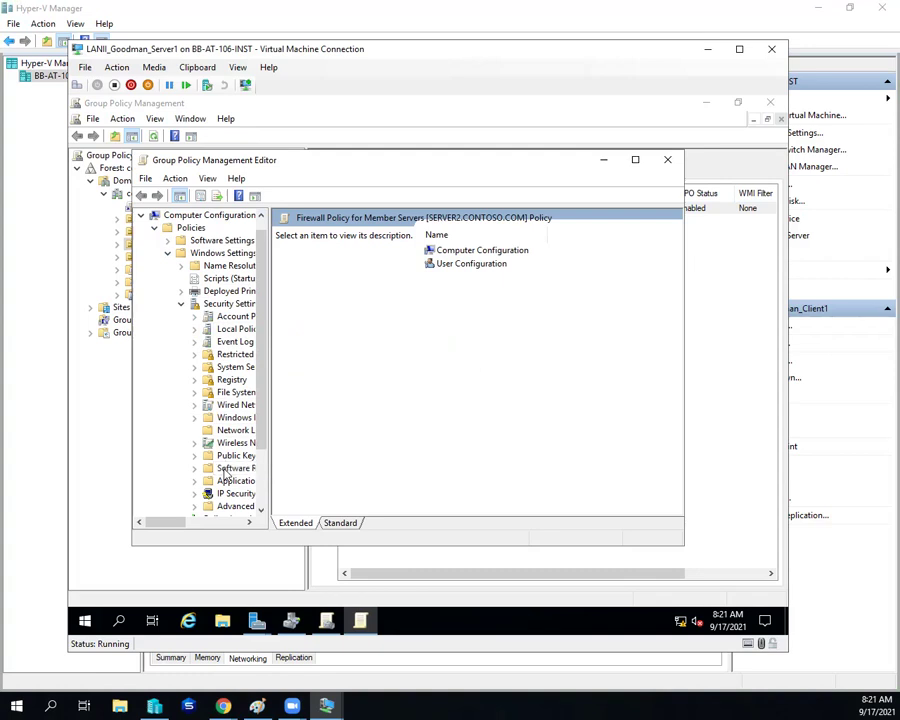
{"action": "left_click", "coordinate": [232, 418]}
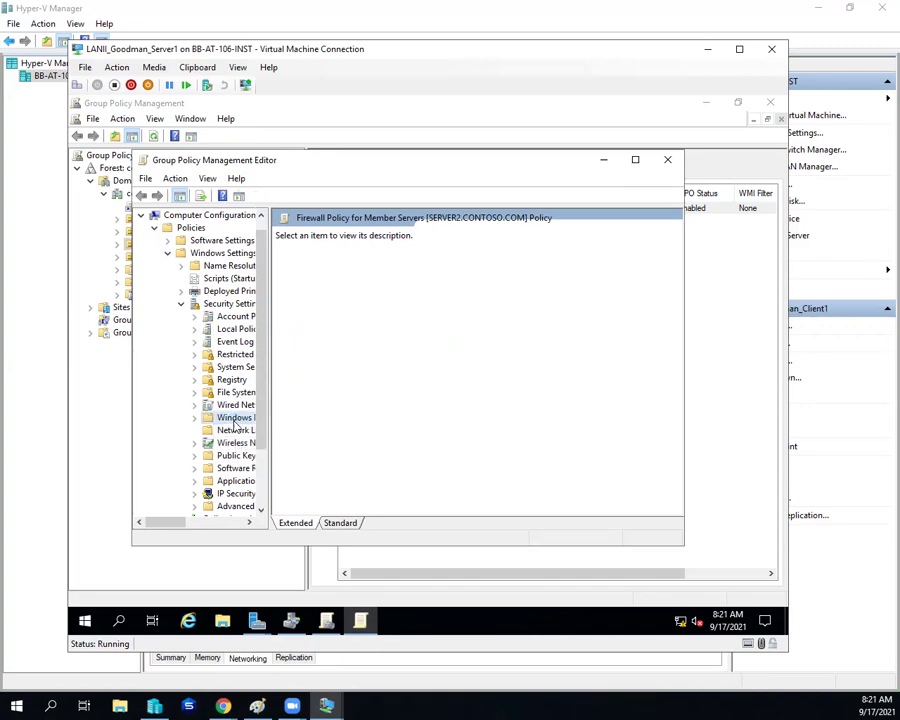
{"action": "left_click_drag", "start_coordinate": [268, 408], "coordinate": [318, 408]}
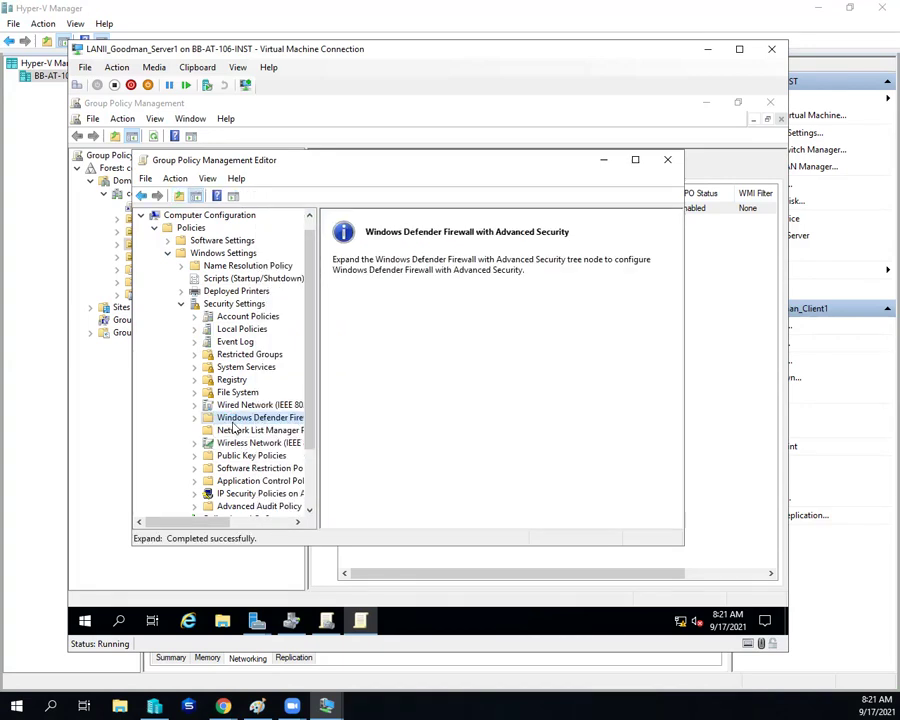
{"action": "left_click", "coordinate": [194, 418]}
{"action": "left_click", "coordinate": [209, 431]}
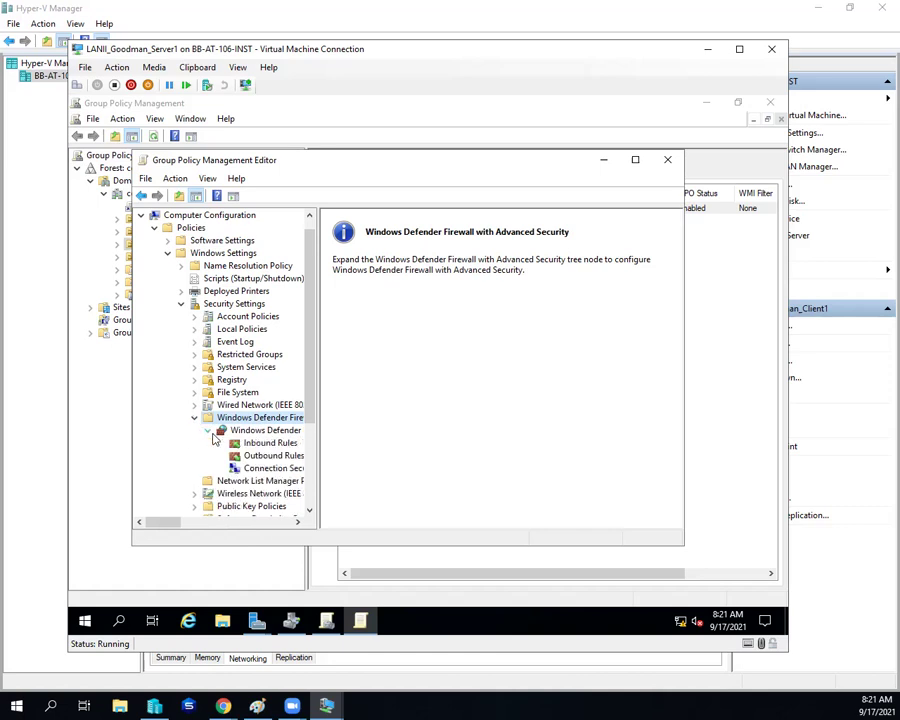
{"action": "left_click", "coordinate": [268, 443]}
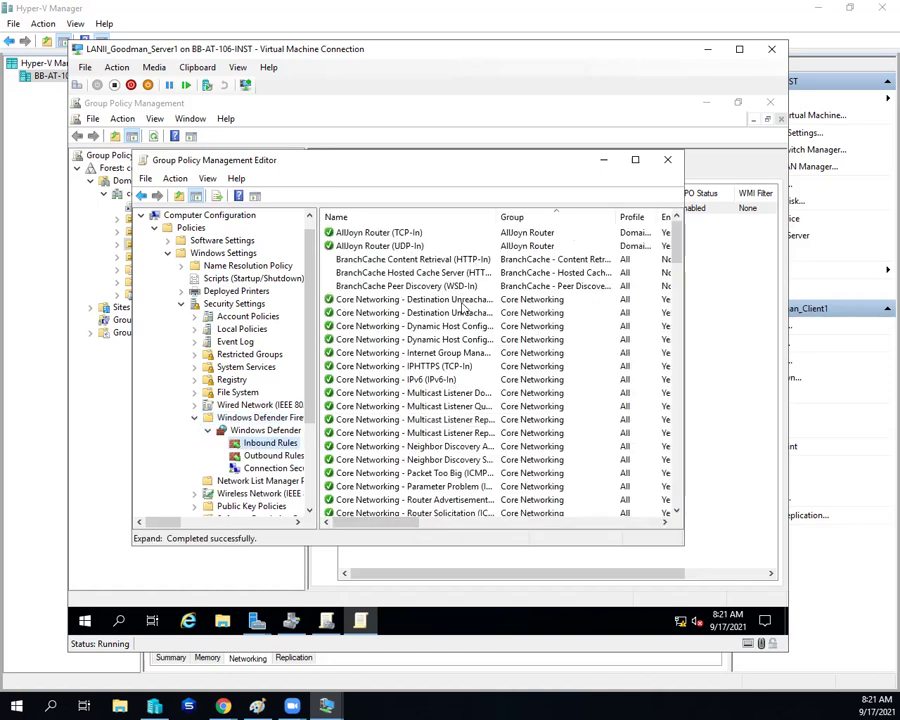
{"action": "scroll", "coordinate": [458, 297], "scroll_direction": "down", "scroll_amount": 12}
{"action": "scroll", "coordinate": [456, 297], "scroll_direction": "down", "scroll_amount": 3}
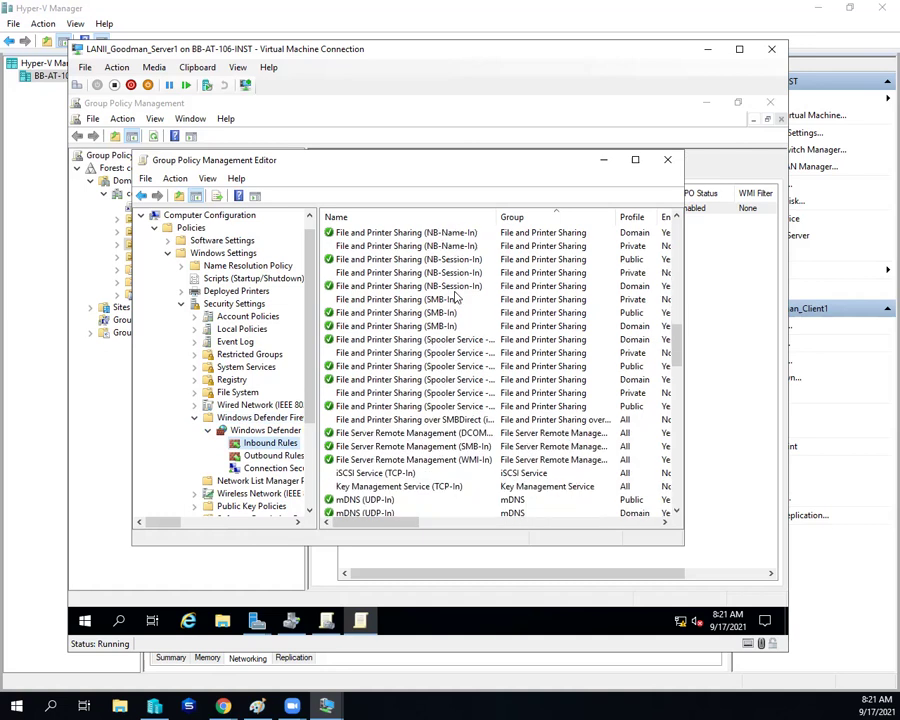
{"action": "scroll", "coordinate": [456, 297], "scroll_direction": "down", "scroll_amount": 5}
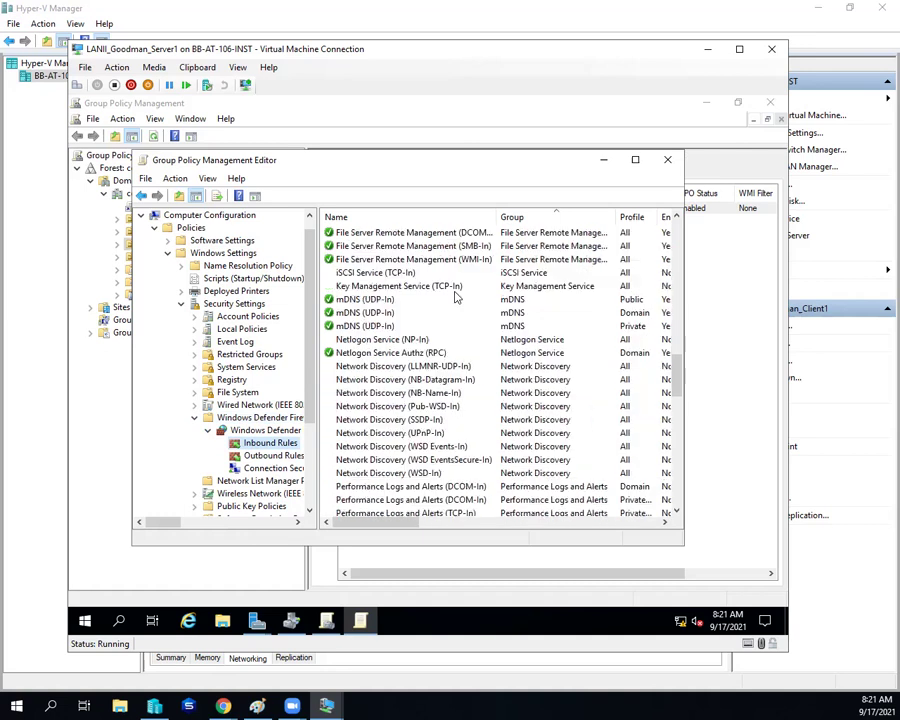
{"action": "double_click", "coordinate": [393, 355]}
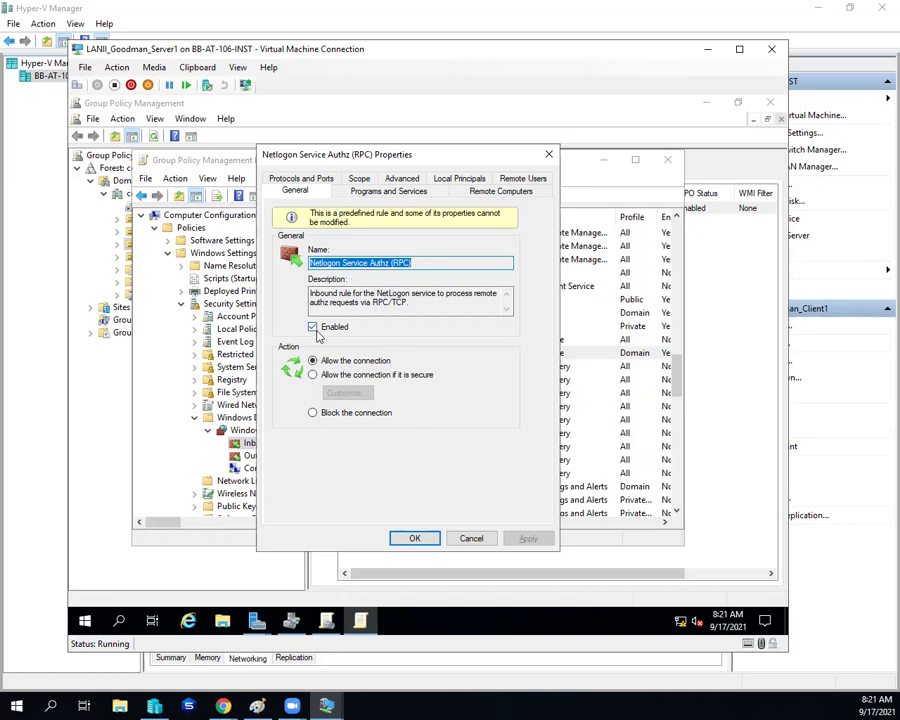
{"action": "left_click", "coordinate": [400, 179]}
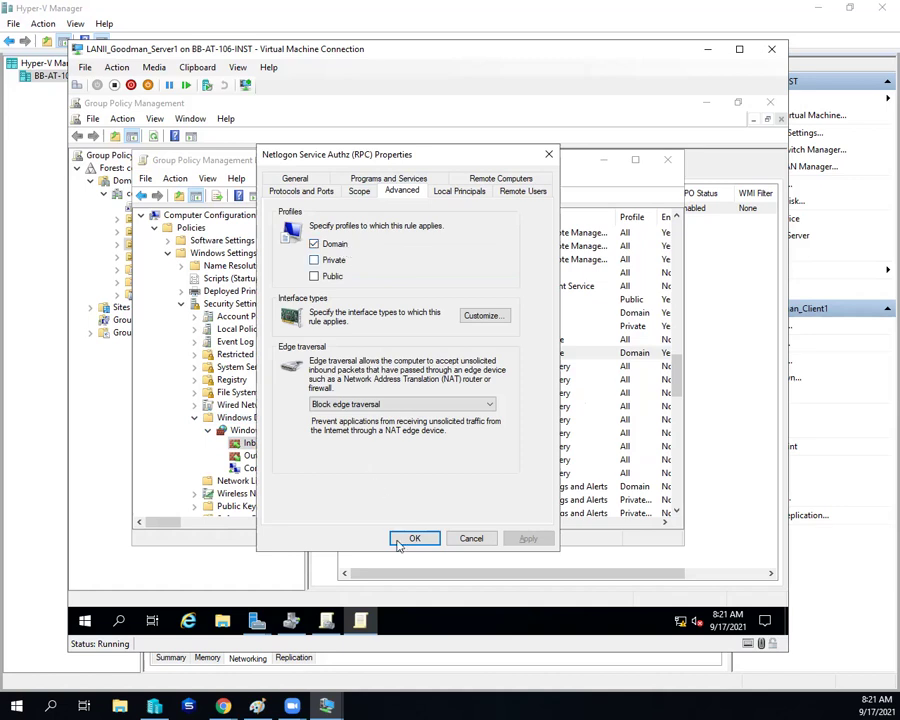
{"action": "left_click", "coordinate": [300, 178]}
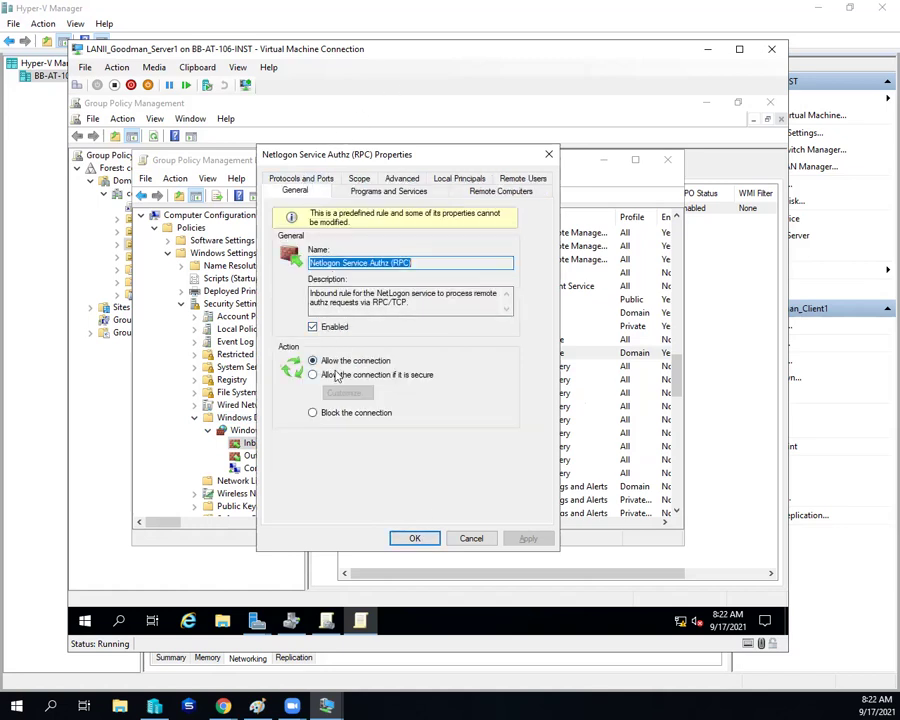
{"action": "left_click", "coordinate": [428, 539]}
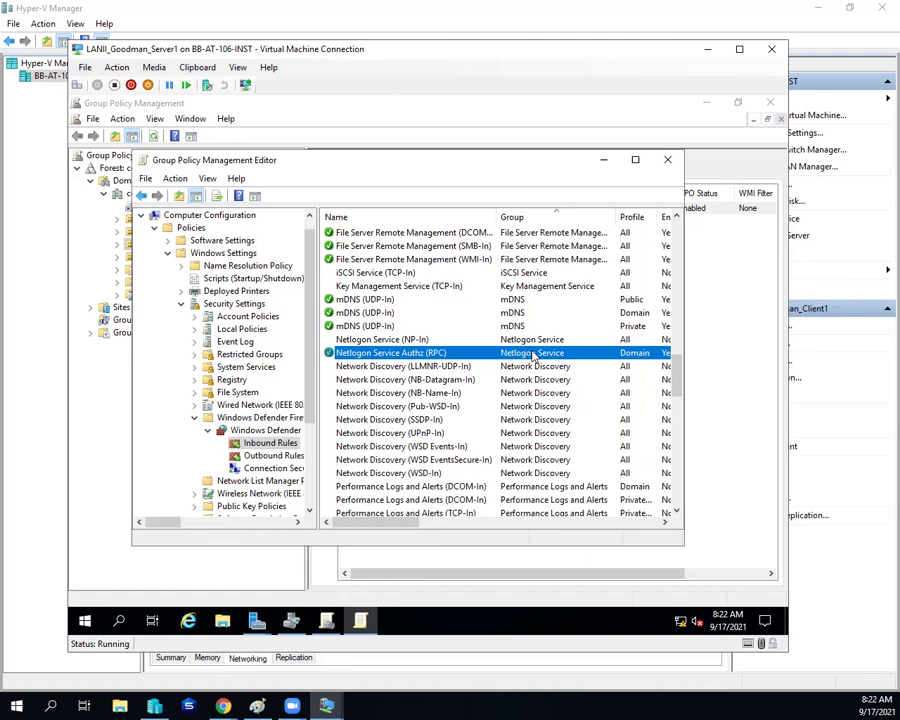
{"action": "scroll", "coordinate": [535, 357], "scroll_direction": "down", "scroll_amount": 6}
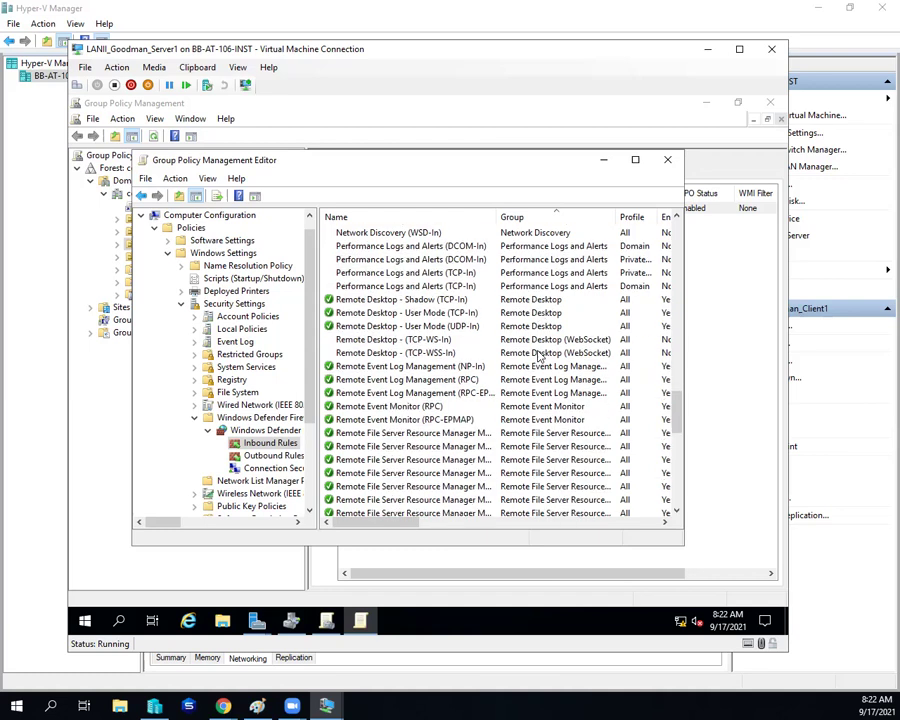
{"action": "scroll", "coordinate": [538, 357], "scroll_direction": "up", "scroll_amount": 5}
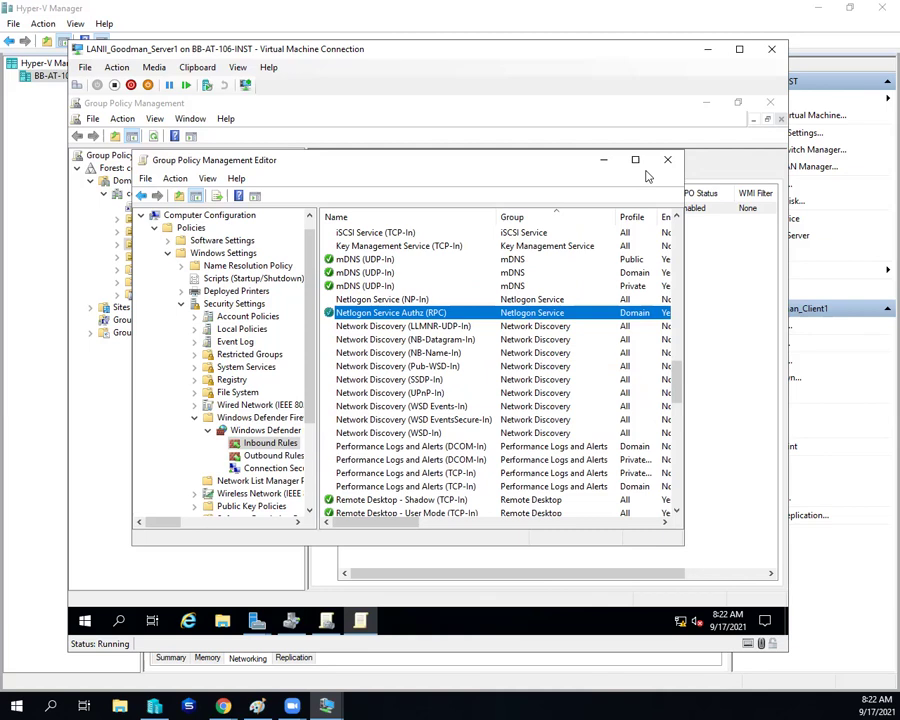
Step: Close the Group Policy windows, run gpupdate /force in a PowerShell session on SERVER3, then close it
{"action": "left_click", "coordinate": [667, 160]}
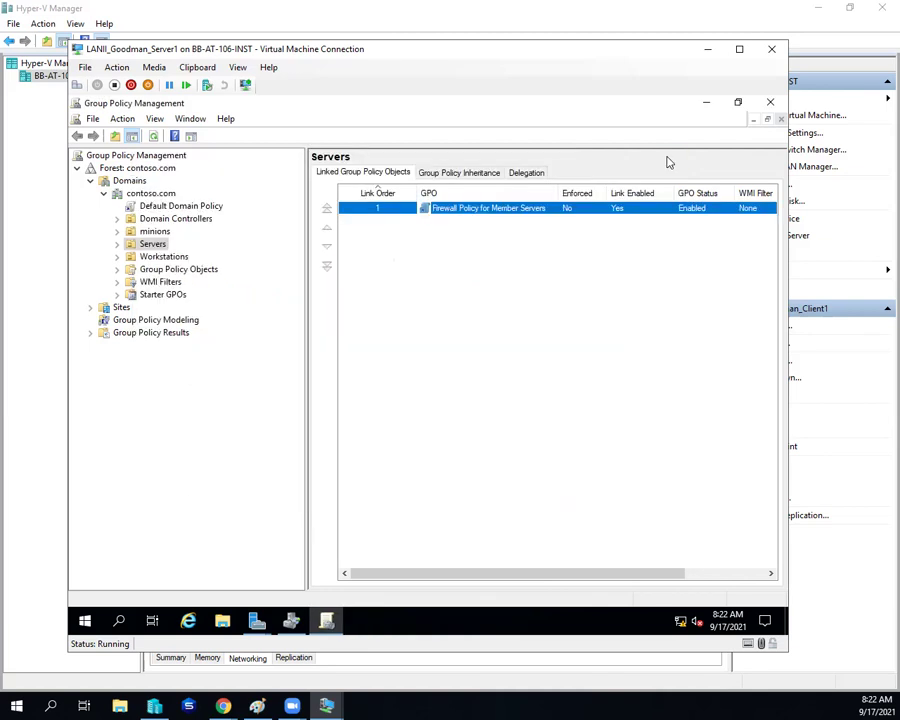
{"action": "left_click", "coordinate": [770, 102]}
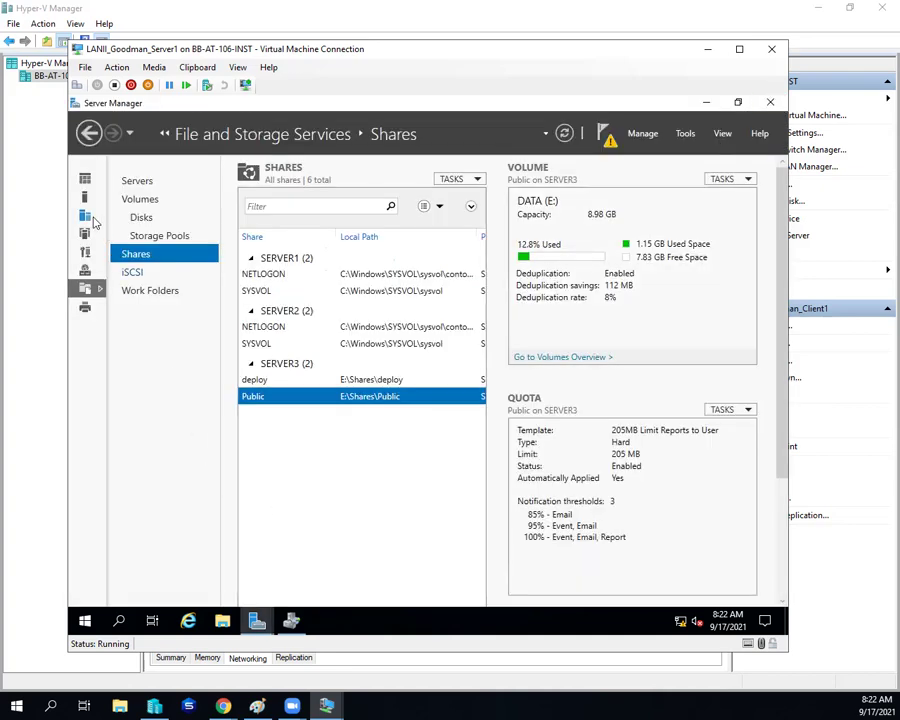
{"action": "left_click", "coordinate": [85, 216]}
{"action": "right_click", "coordinate": [287, 295]}
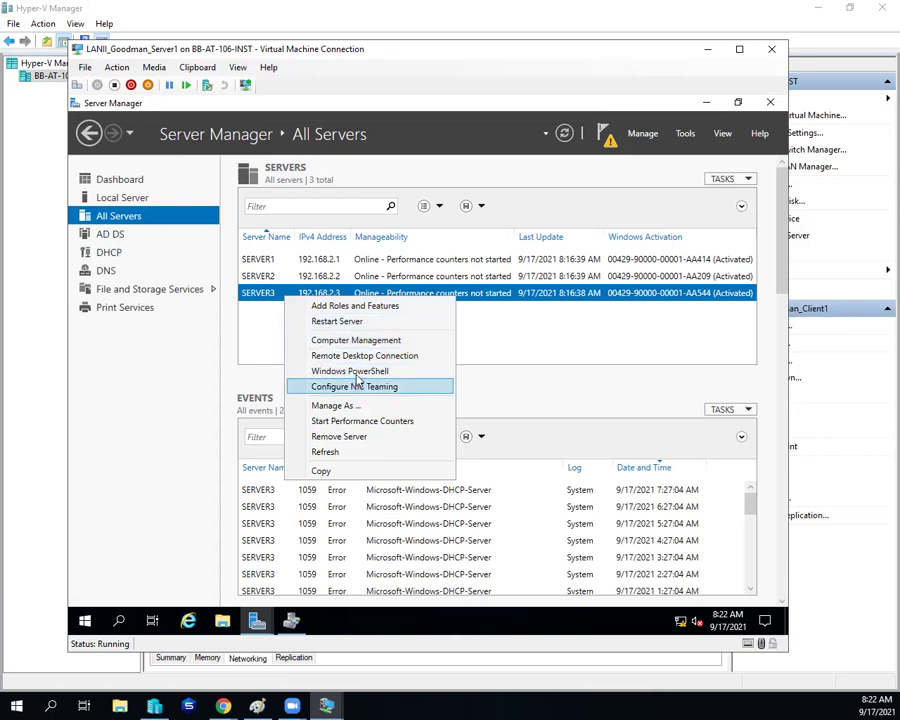
{"action": "left_click", "coordinate": [354, 373]}
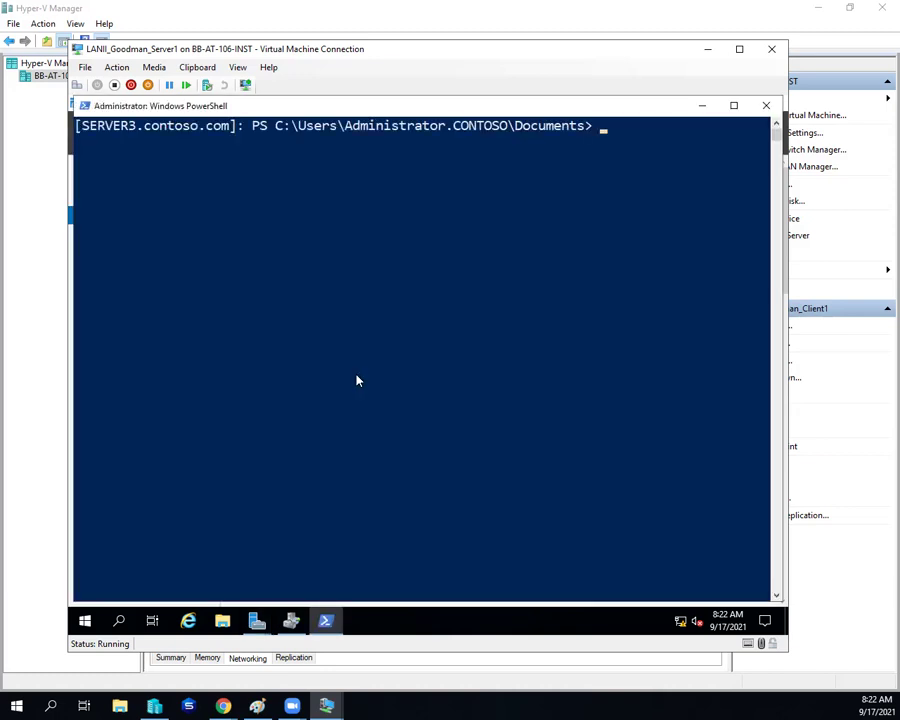
{"action": "type", "text": "gpupdate /force"}
{"action": "key", "text": "Return"}
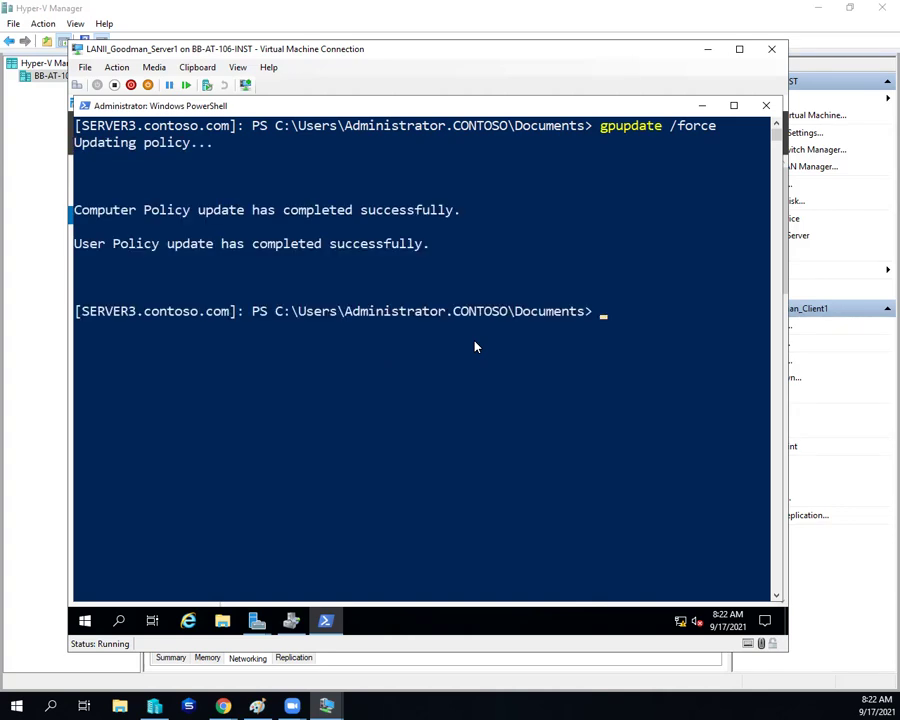
{"action": "left_click", "coordinate": [766, 105]}
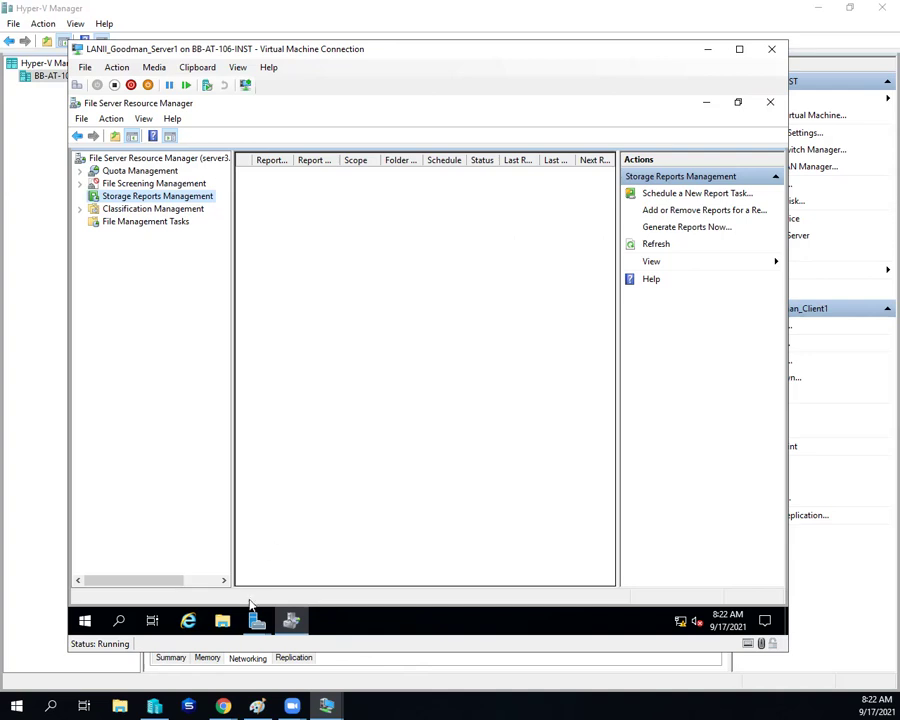
Step: Bring back the Public Properties window and compute the test user's effective access on Public
{"action": "left_click", "coordinate": [256, 618]}
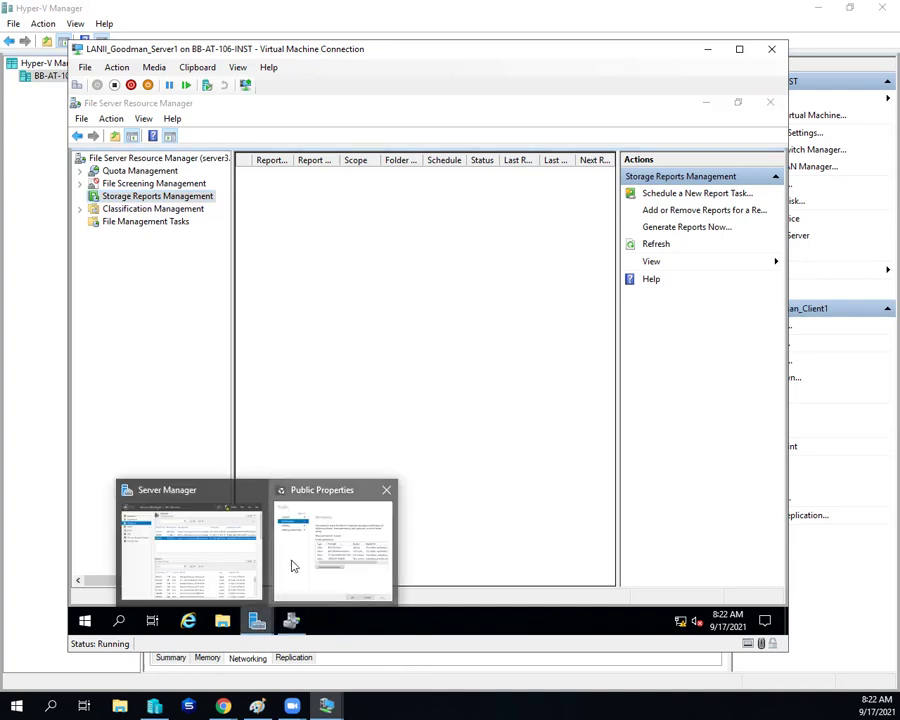
{"action": "left_click", "coordinate": [292, 562]}
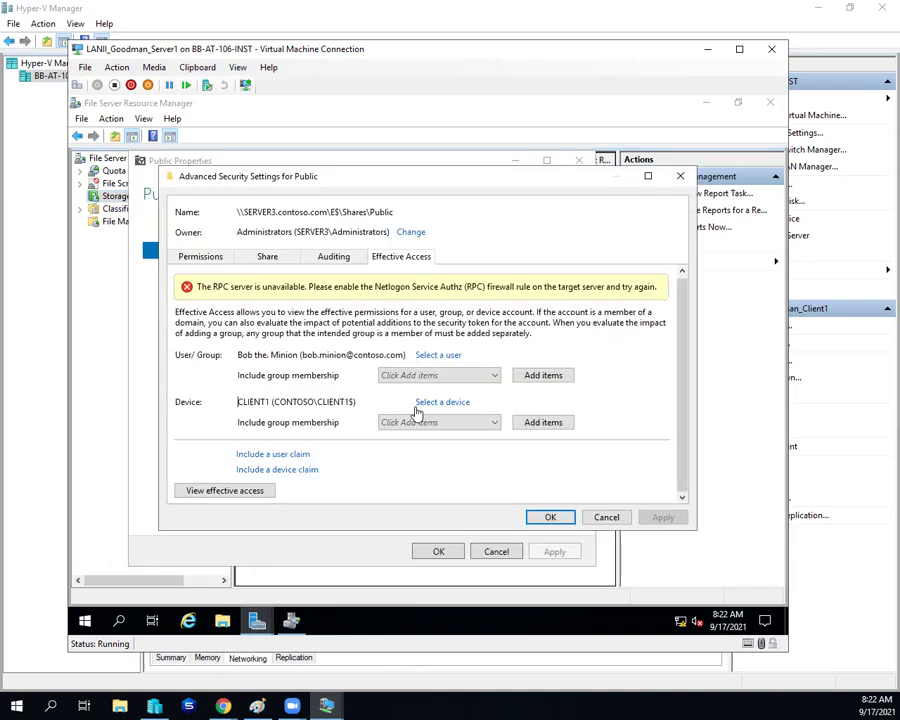
{"action": "left_click", "coordinate": [211, 490]}
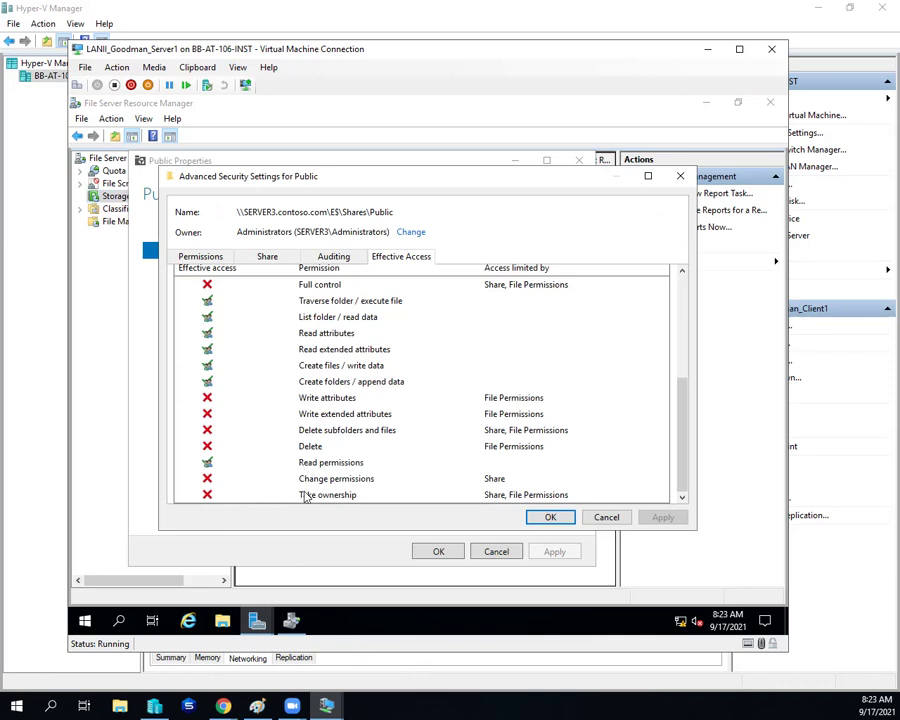
Step: On Client1, restore the firewall for domain, private and public networks and close the settings windows
{"action": "mouse_move", "coordinate": [328, 705]}
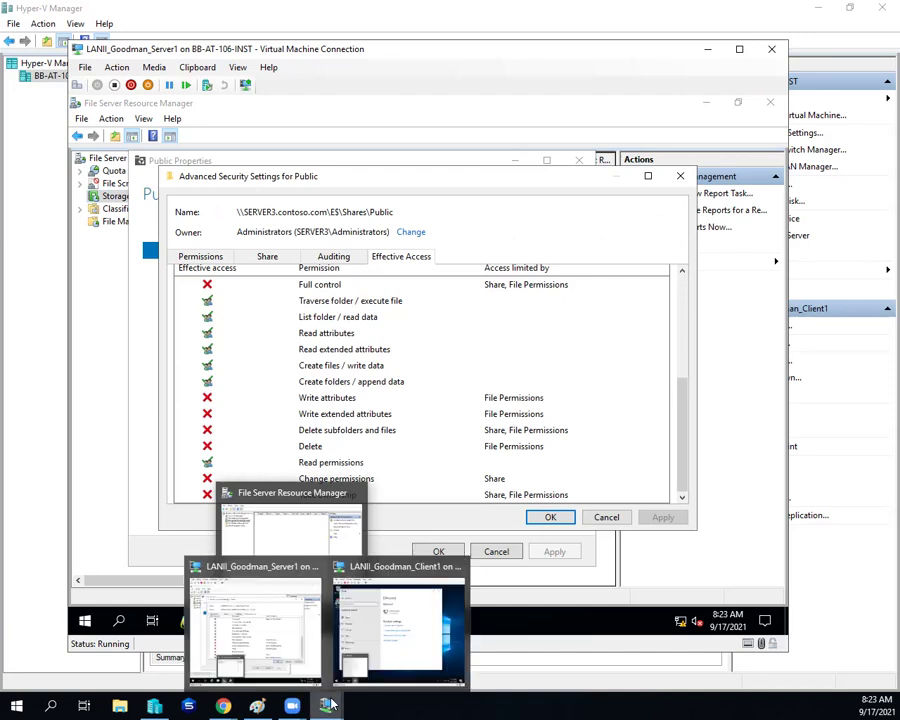
{"action": "left_click", "coordinate": [369, 638]}
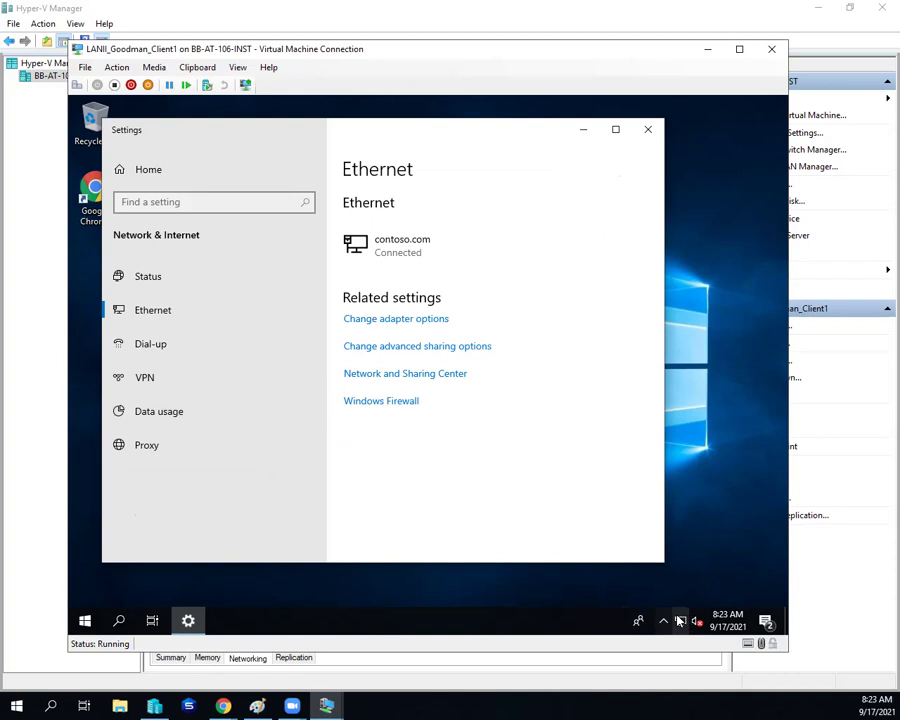
{"action": "left_click", "coordinate": [386, 403]}
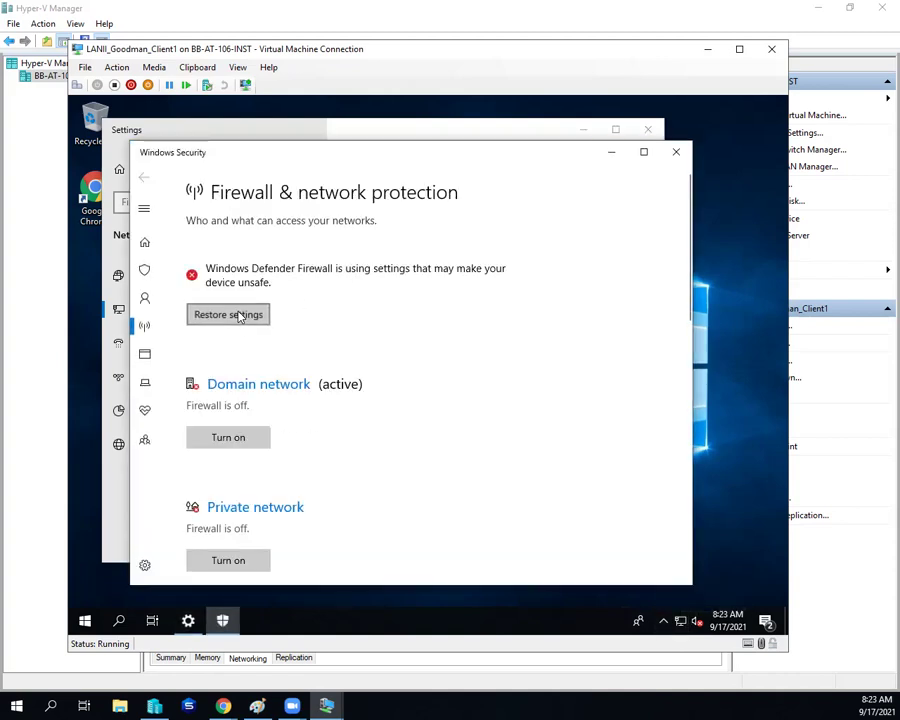
{"action": "left_click", "coordinate": [240, 315]}
{"action": "scroll", "coordinate": [400, 340], "scroll_direction": "down", "scroll_amount": 3}
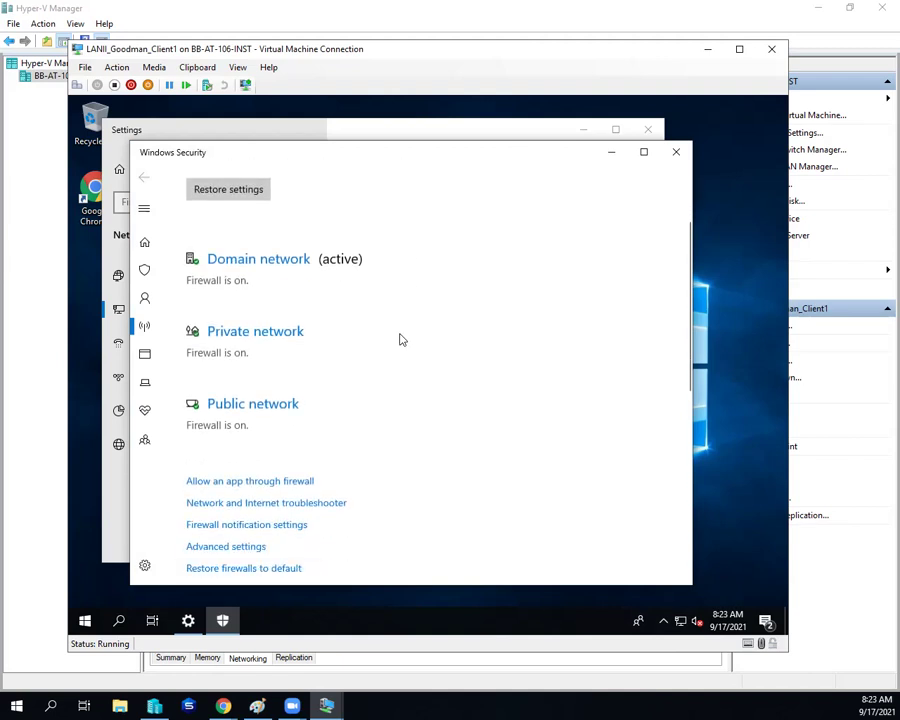
{"action": "scroll", "coordinate": [600, 185], "scroll_direction": "down", "scroll_amount": 3}
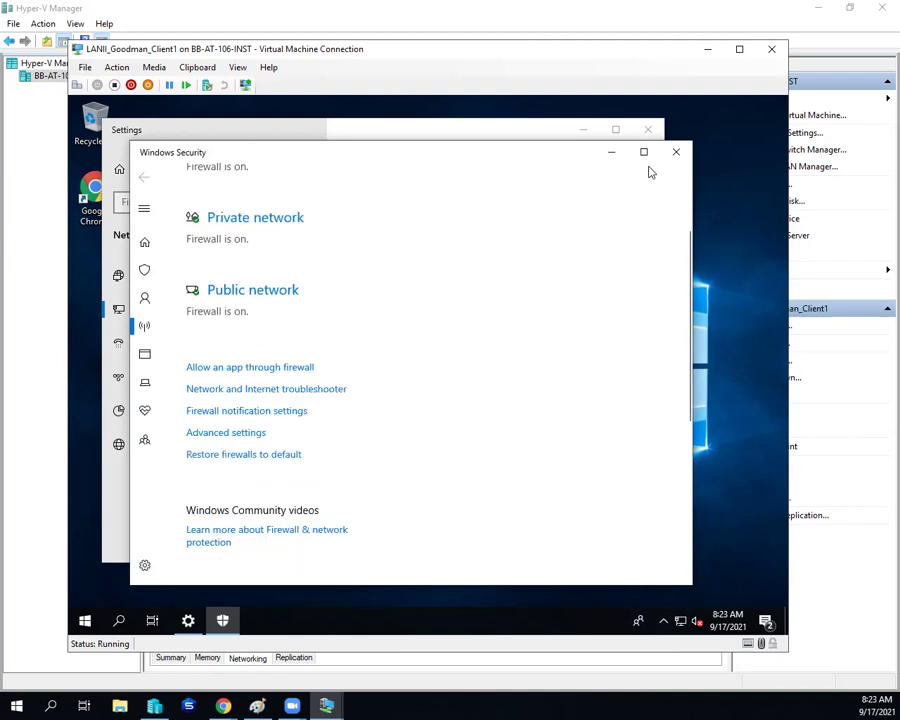
{"action": "left_click", "coordinate": [662, 146]}
{"action": "left_click", "coordinate": [650, 132]}
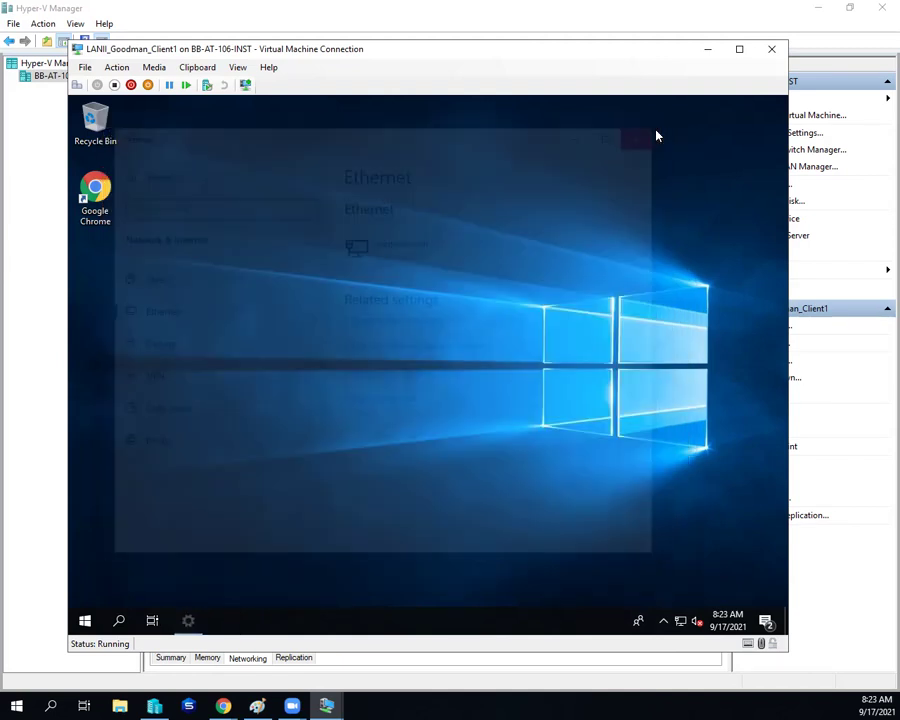
Step: On Server1, return to Public's Effective Access tab and scroll through the allowed and denied rights
{"action": "mouse_move", "coordinate": [326, 705]}
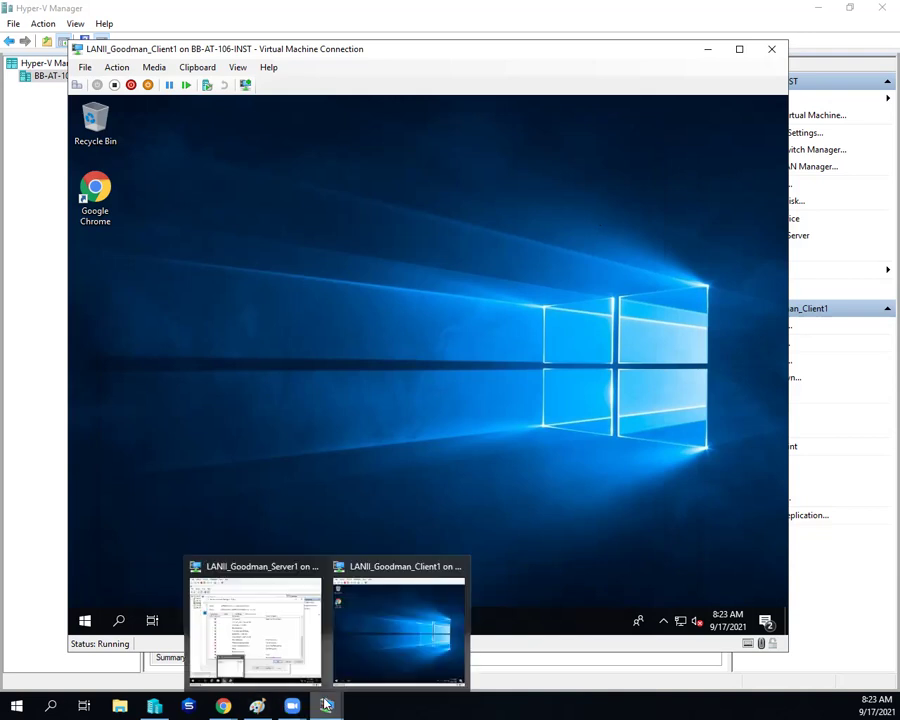
{"action": "left_click", "coordinate": [291, 647]}
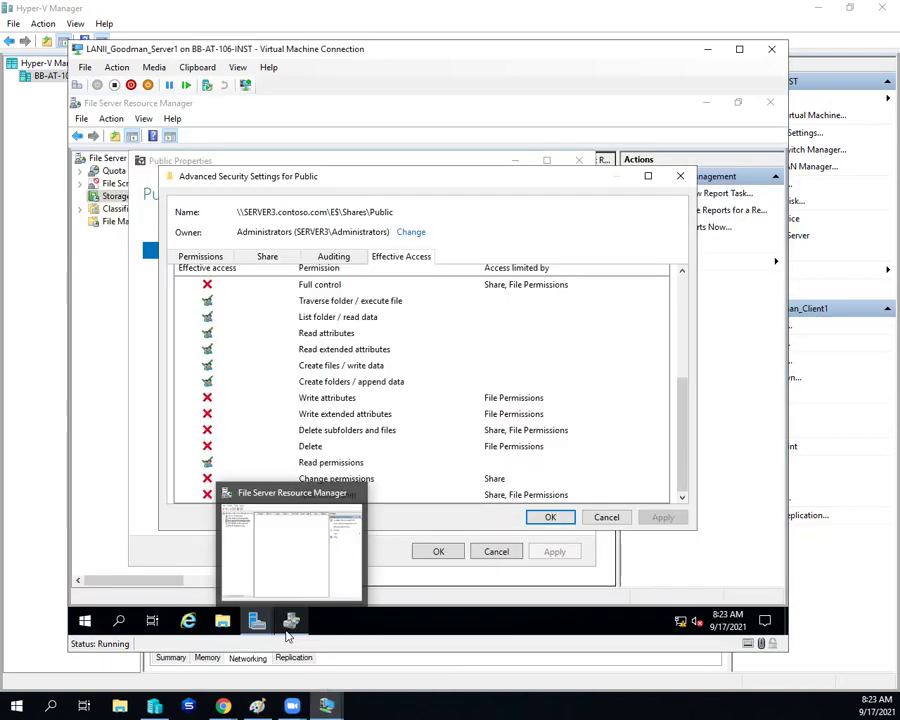
{"action": "left_click", "coordinate": [346, 257]}
{"action": "left_click", "coordinate": [400, 257]}
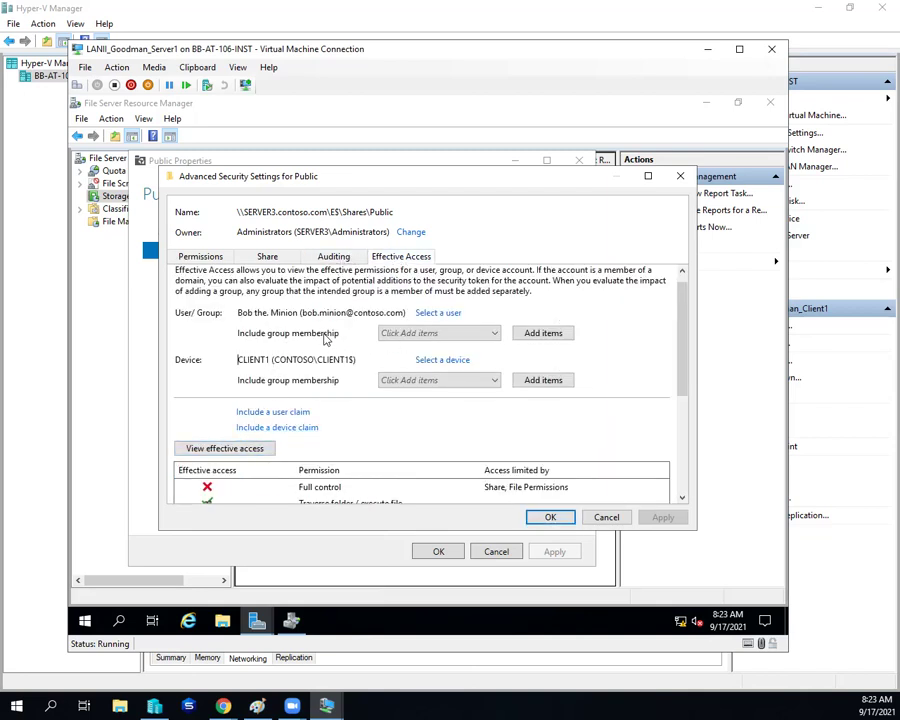
{"action": "scroll", "coordinate": [325, 338], "scroll_direction": "down", "scroll_amount": 2}
{"action": "scroll", "coordinate": [325, 338], "scroll_direction": "down", "scroll_amount": 3}
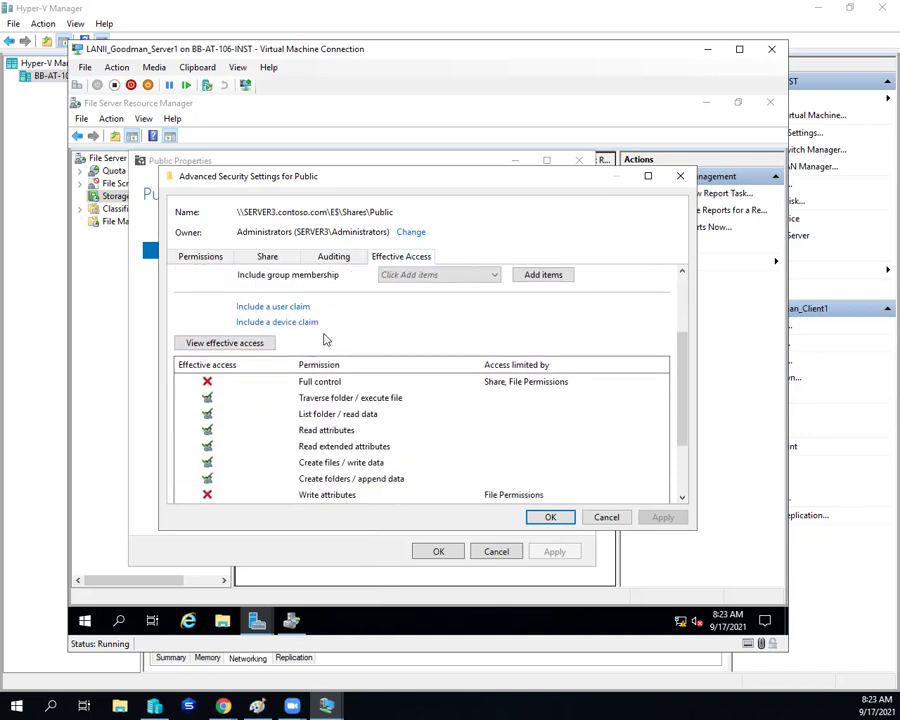
{"action": "scroll", "coordinate": [325, 340], "scroll_direction": "up", "scroll_amount": 5}
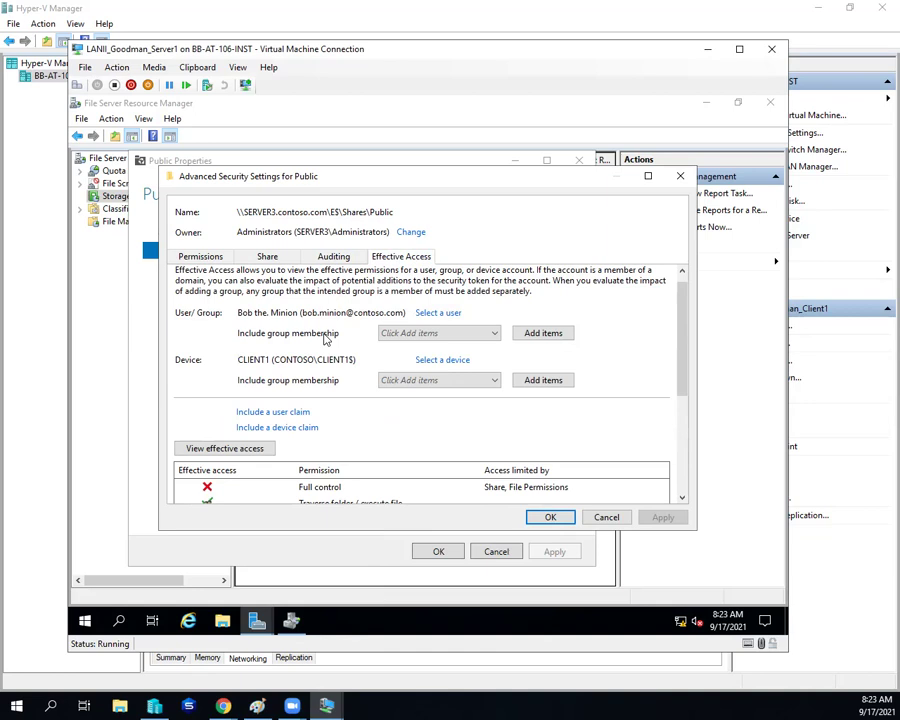
{"action": "scroll", "coordinate": [340, 346], "scroll_direction": "down", "scroll_amount": 1}
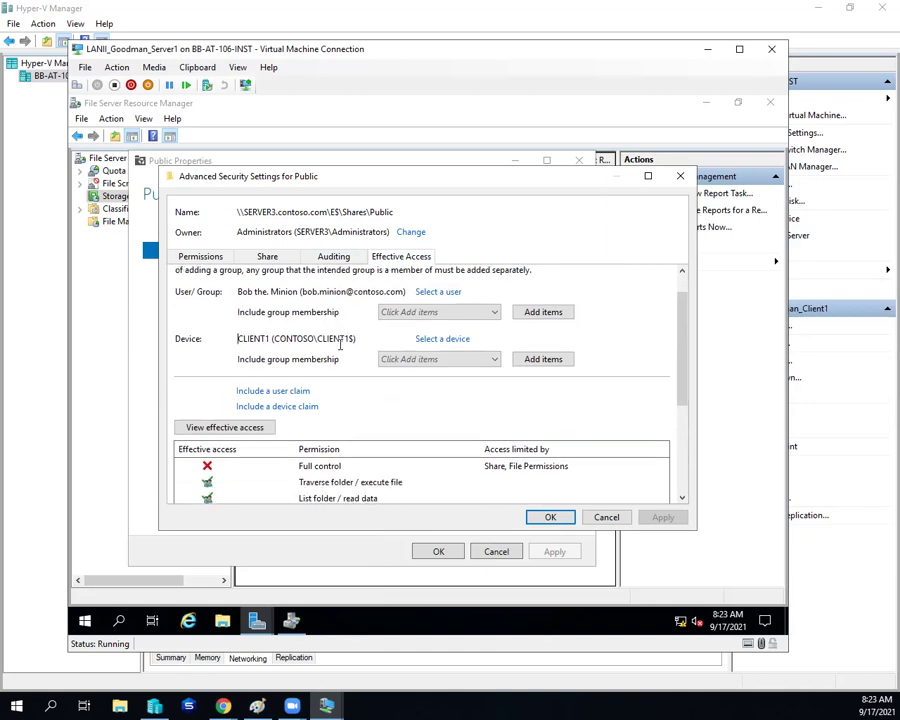
{"action": "scroll", "coordinate": [340, 346], "scroll_direction": "down", "scroll_amount": 7}
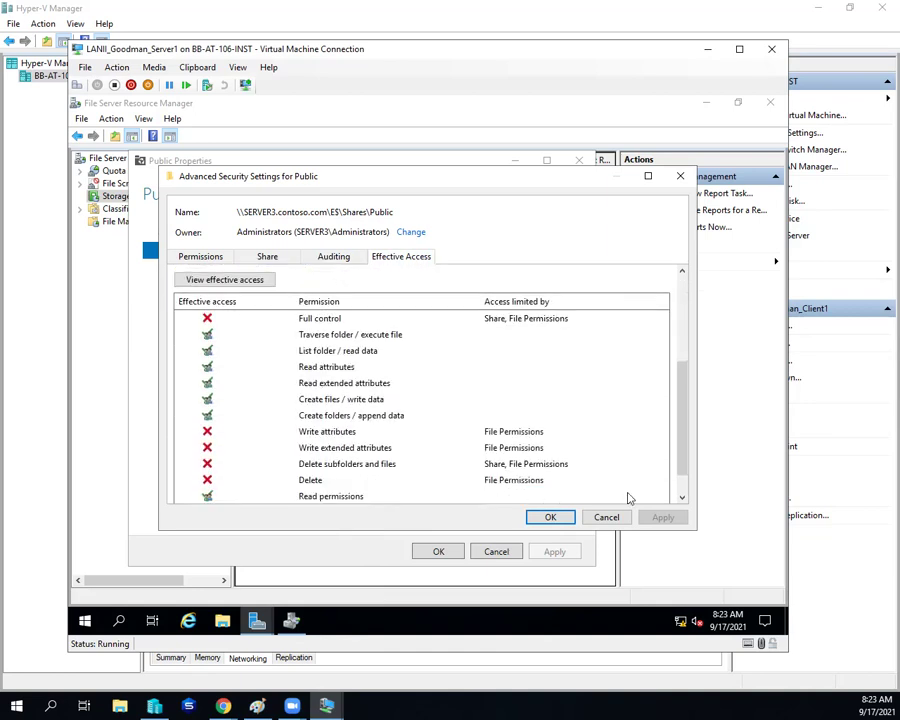
{"action": "mouse_move", "coordinate": [685, 365]}
{"action": "left_mouse_down"}
{"action": "mouse_move", "coordinate": [683, 407]}
{"action": "mouse_move", "coordinate": [701, 295]}
{"action": "mouse_move", "coordinate": [700, 371]}
{"action": "left_mouse_up"}
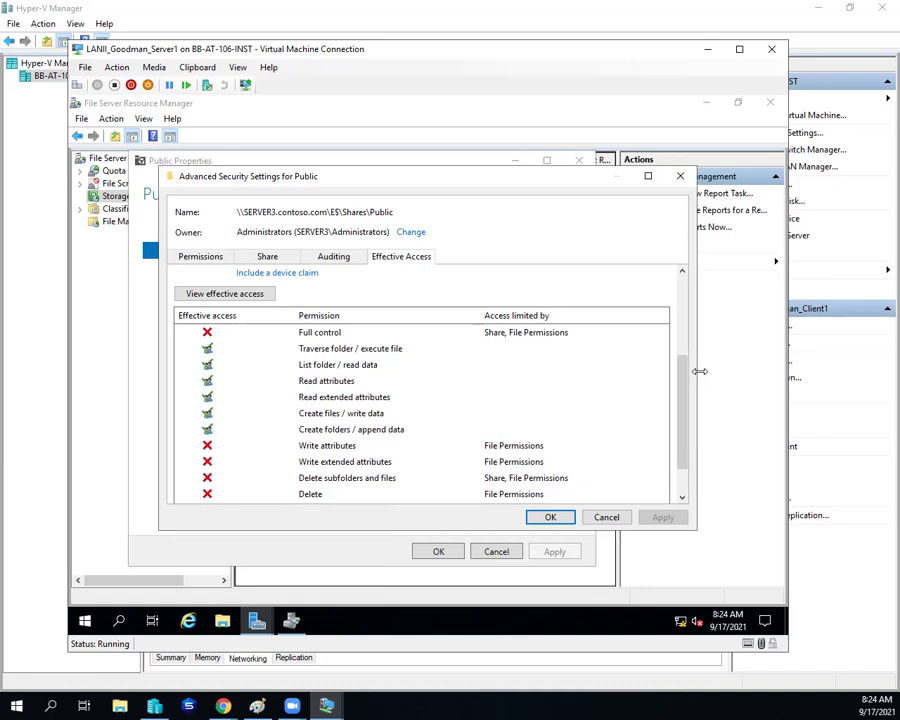
{"action": "left_click_drag", "start_coordinate": [681, 381], "coordinate": [680, 432]}
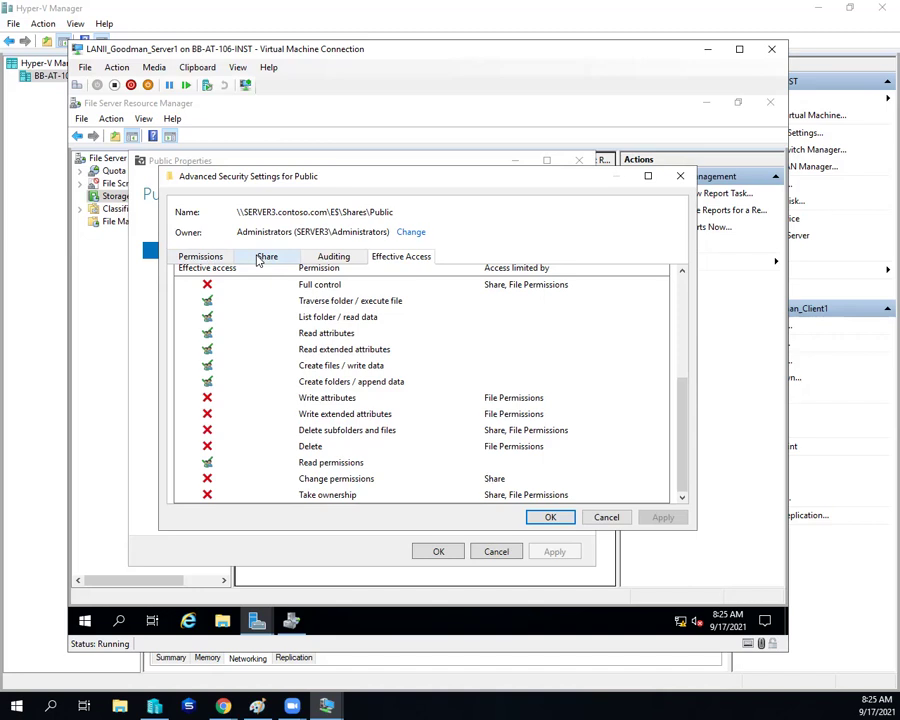
Step: Remove the Change permission from Everyone's share permission on Public, leaving Read only
{"action": "left_click", "coordinate": [262, 257]}
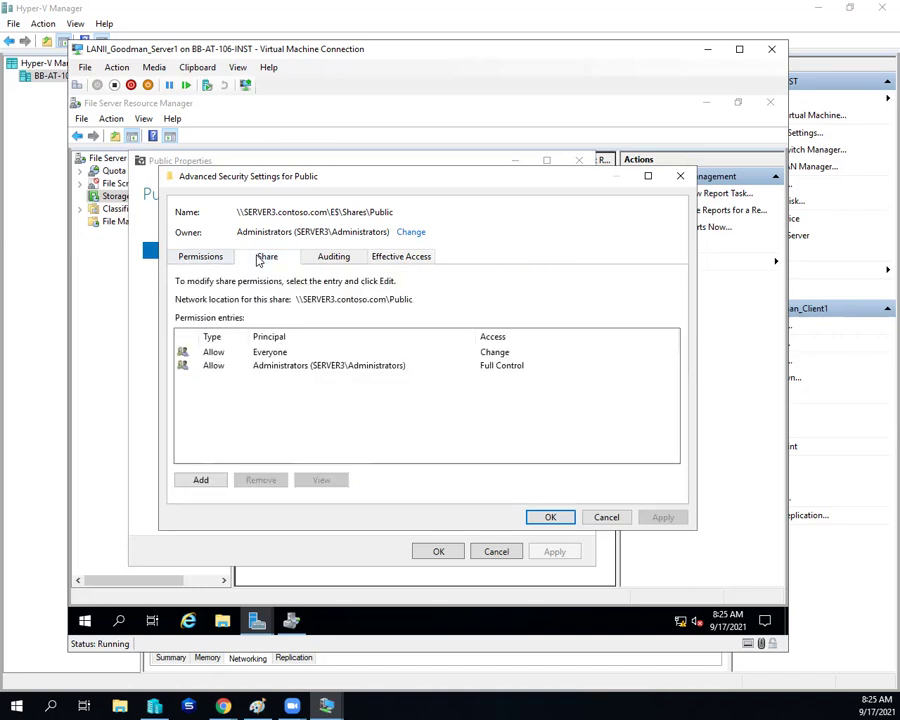
{"action": "double_click", "coordinate": [295, 357]}
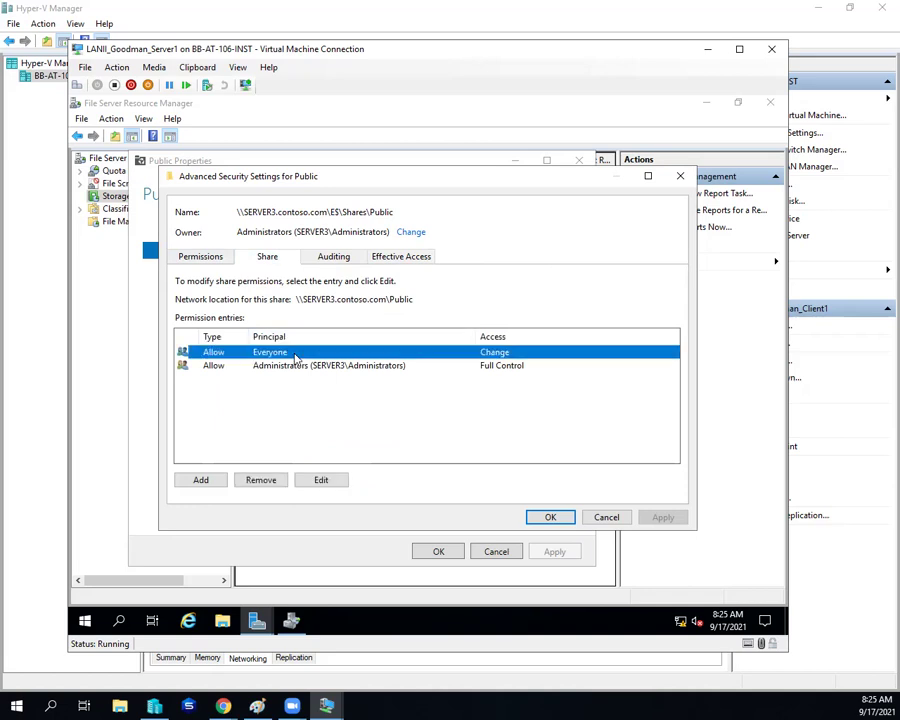
{"action": "left_click", "coordinate": [200, 291]}
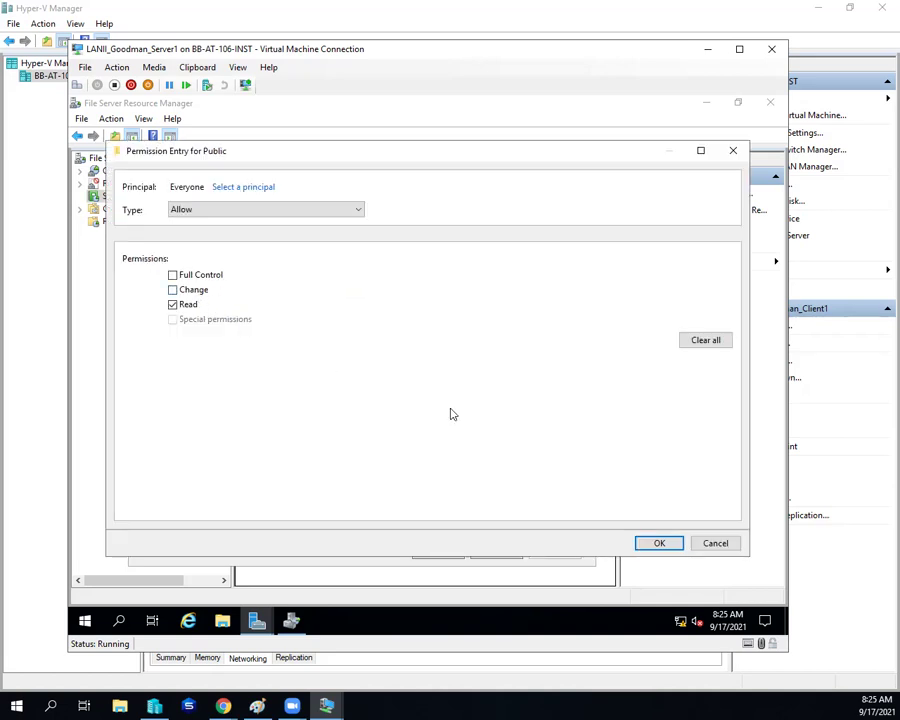
{"action": "left_click", "coordinate": [663, 543]}
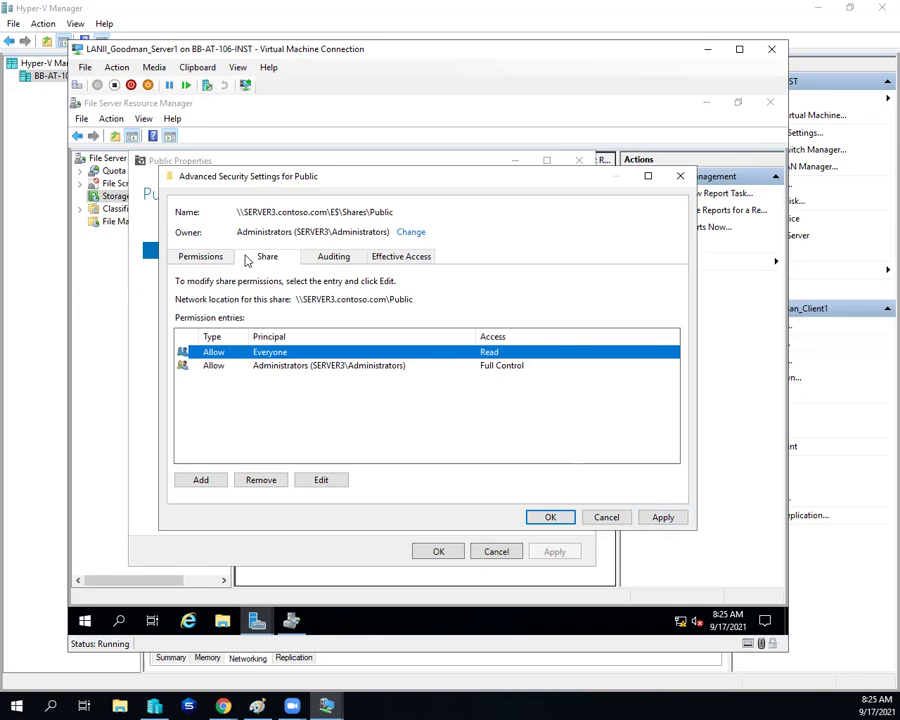
Step: Apply the share change and recompute the test user's effective access, reviewing the denied create rights
{"action": "left_click", "coordinate": [386, 257]}
{"action": "left_click", "coordinate": [237, 449]}
{"action": "scroll", "coordinate": [312, 395], "scroll_direction": "down", "scroll_amount": 1}
{"action": "scroll", "coordinate": [312, 395], "scroll_direction": "down", "scroll_amount": 5}
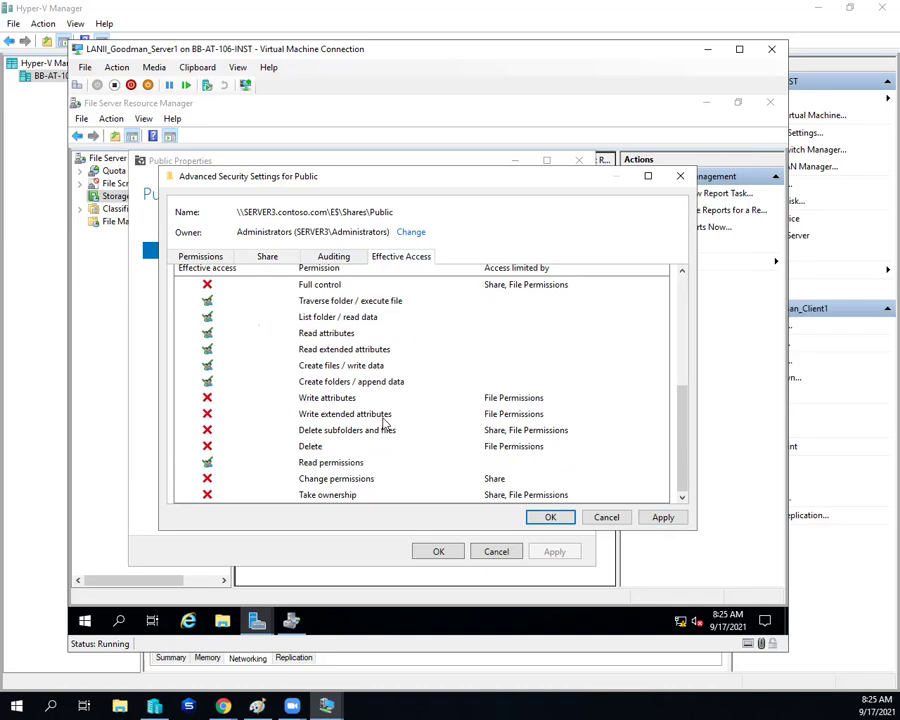
{"action": "left_click", "coordinate": [661, 516]}
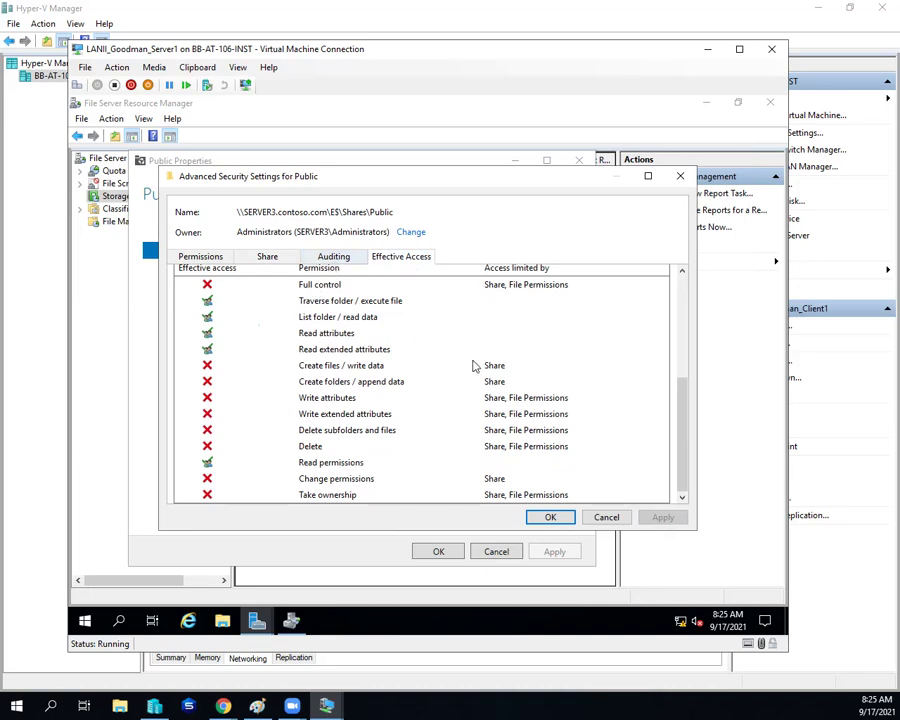
{"action": "left_click_drag", "start_coordinate": [684, 396], "coordinate": [679, 343]}
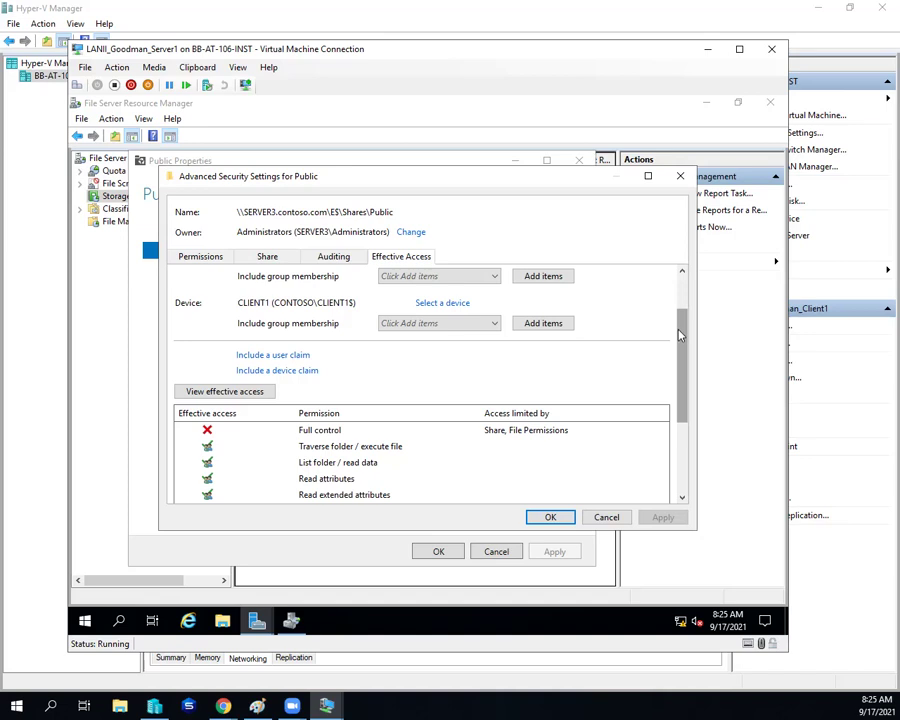
{"action": "left_click_drag", "start_coordinate": [680, 327], "coordinate": [668, 405]}
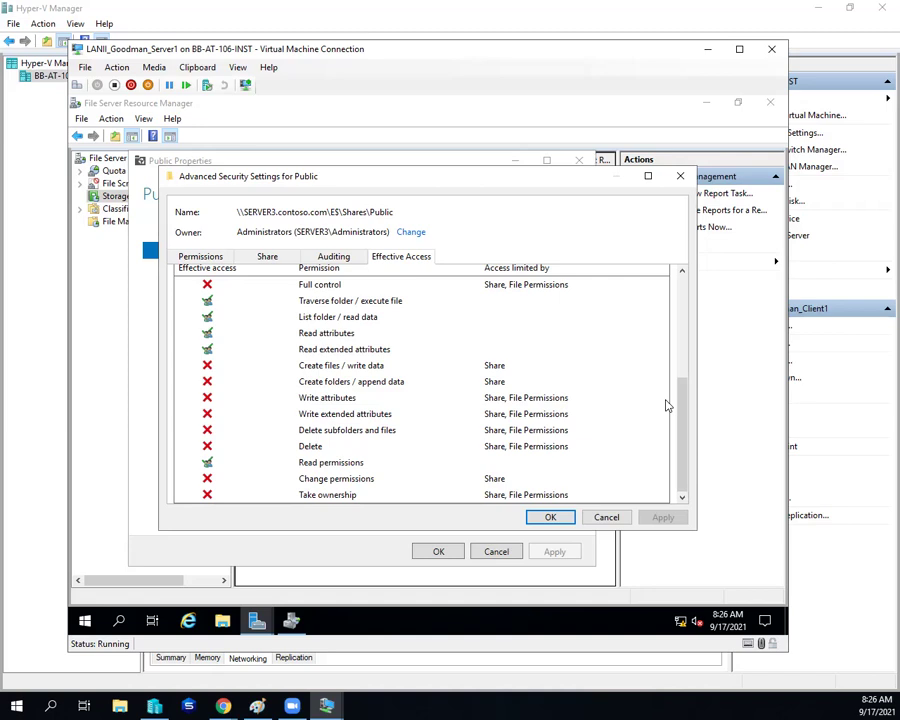
Step: Re-grant Everyone the Change share permission on Public and apply it
{"action": "left_click", "coordinate": [272, 259]}
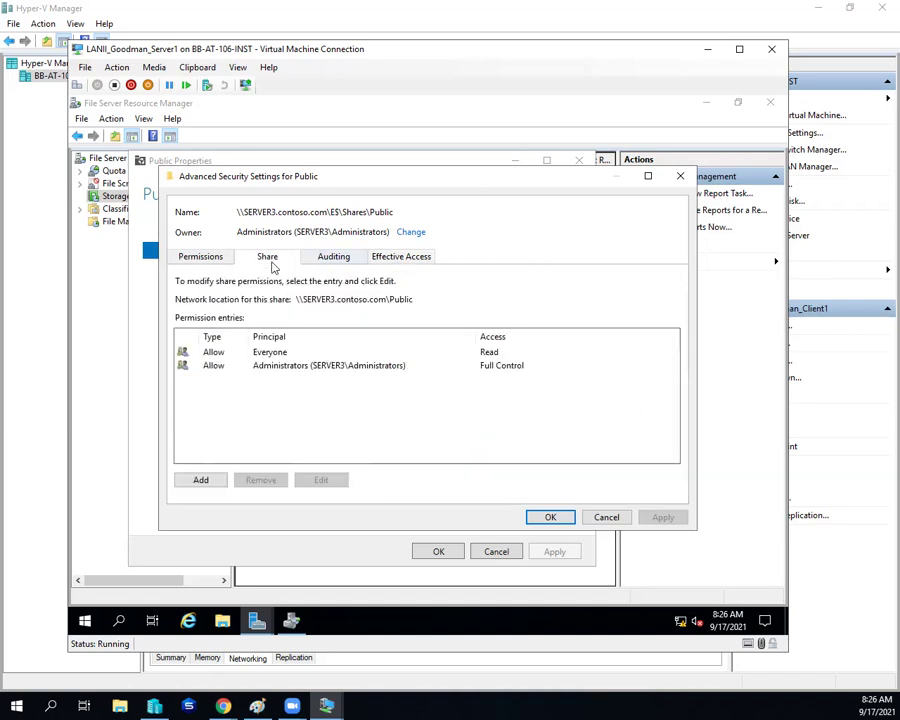
{"action": "left_click", "coordinate": [265, 353]}
{"action": "left_click", "coordinate": [321, 482]}
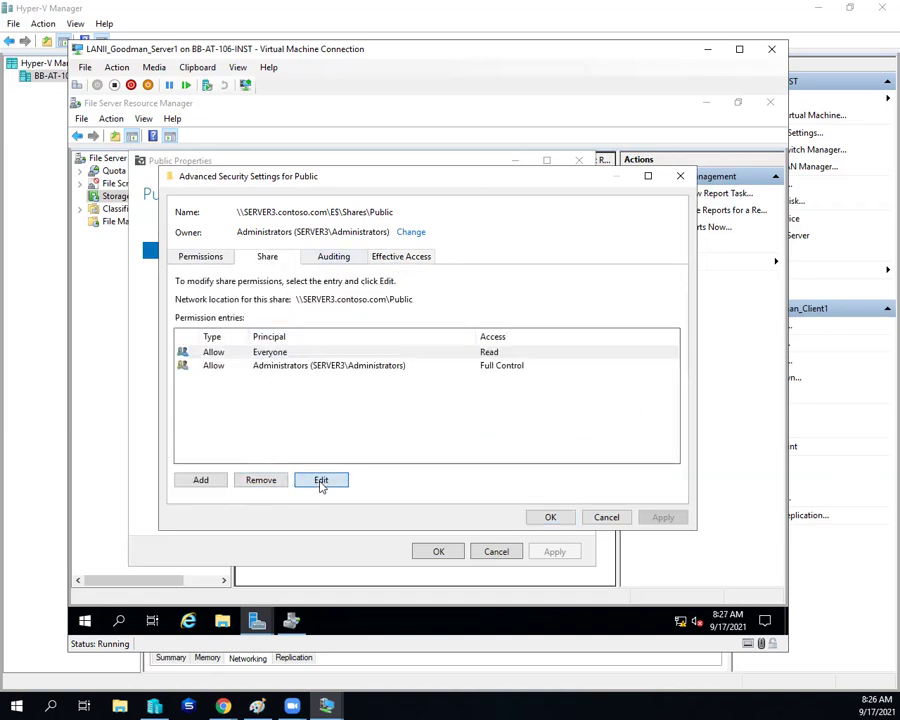
{"action": "left_click", "coordinate": [236, 291]}
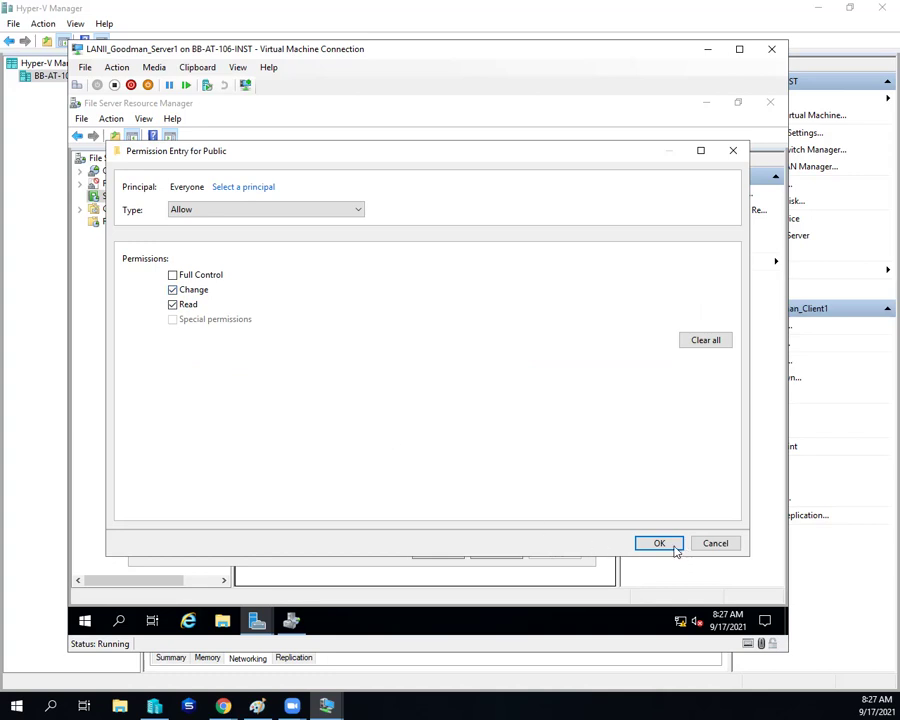
{"action": "left_click", "coordinate": [673, 547]}
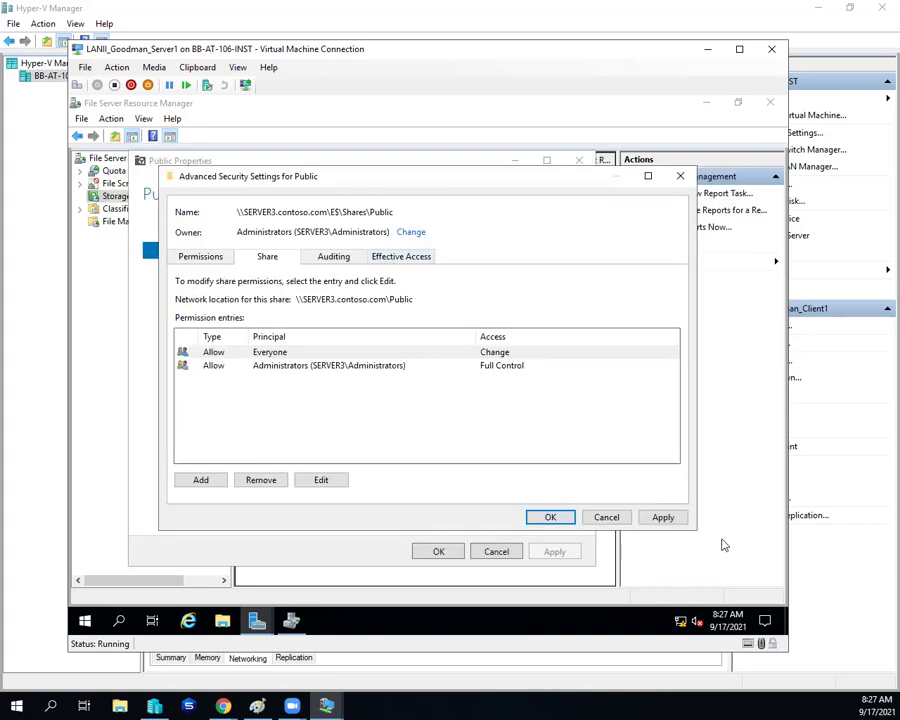
{"action": "left_click", "coordinate": [661, 519]}
Step: Return to the Effective Access results and scroll through the recomputed rights
{"action": "left_click", "coordinate": [400, 258]}
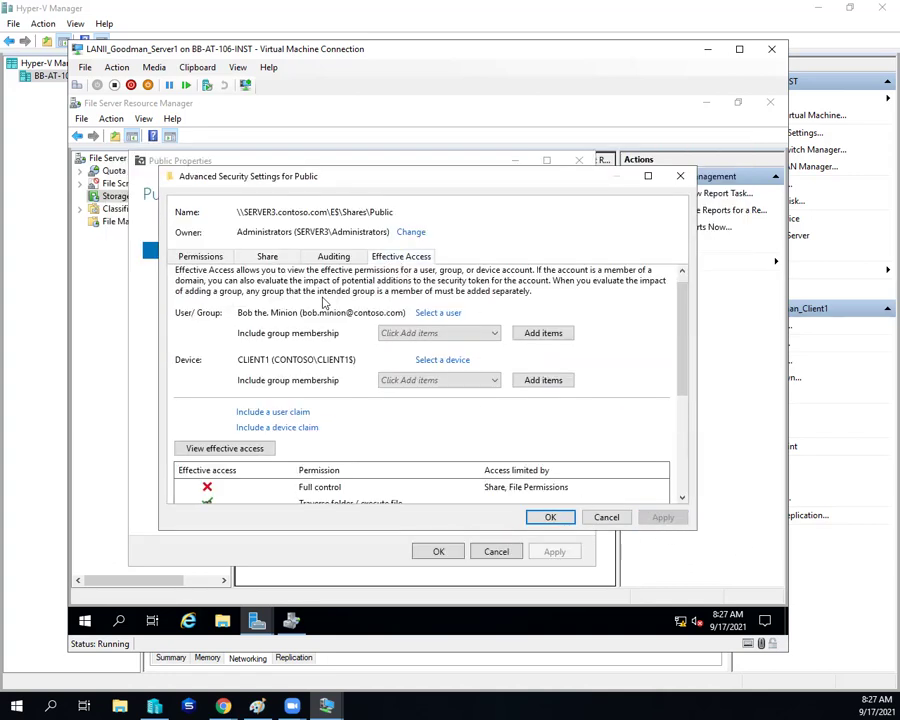
{"action": "scroll", "coordinate": [204, 394], "scroll_direction": "down", "scroll_amount": 4}
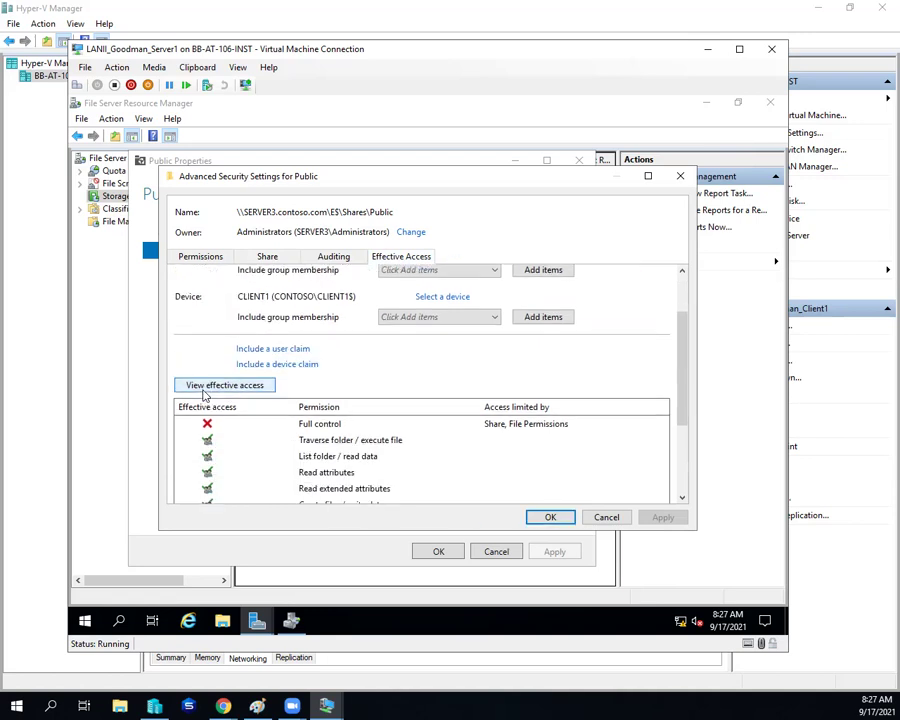
{"action": "scroll", "coordinate": [204, 394], "scroll_direction": "down", "scroll_amount": 1}
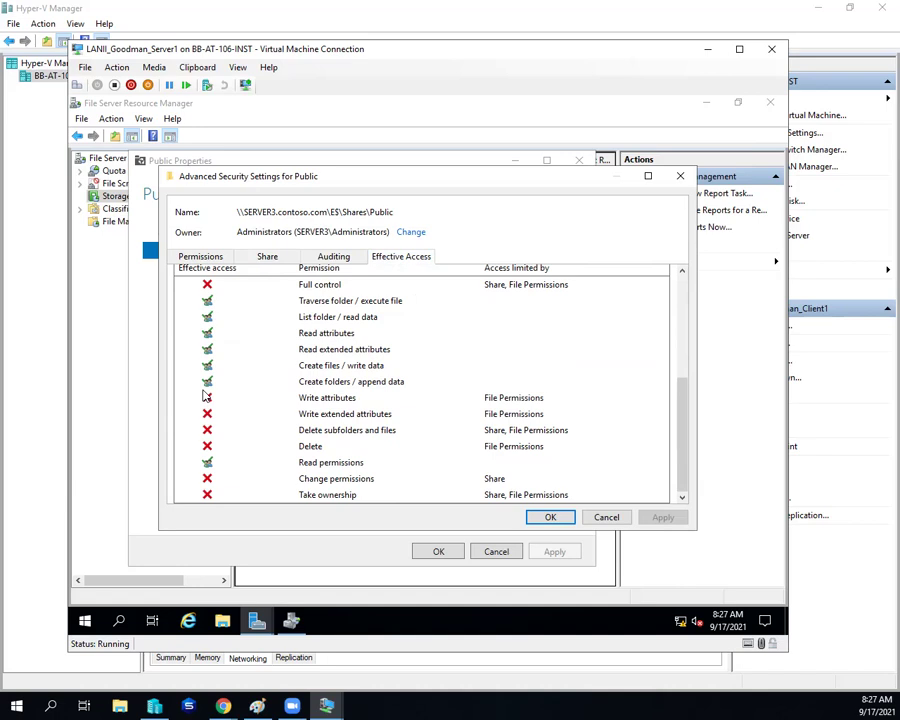
Step: Inspect the effective access entries, from Create folders and read rights to Write attributes and Delete subfolders
{"action": "left_click", "coordinate": [318, 381]}
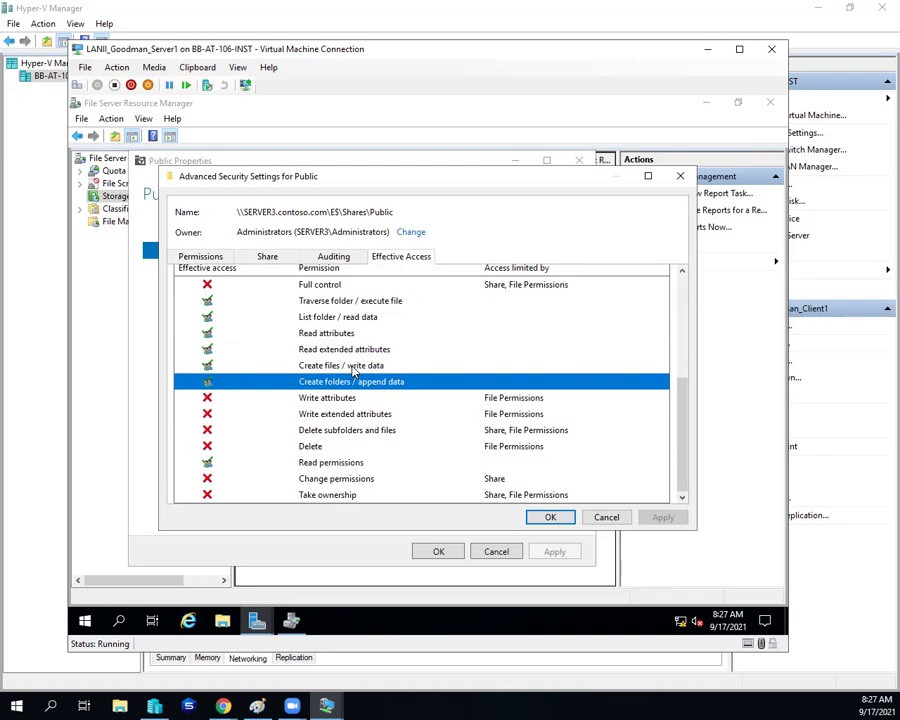
{"action": "left_click", "coordinate": [358, 349]}
{"action": "left_click", "coordinate": [358, 316]}
{"action": "left_click", "coordinate": [358, 304]}
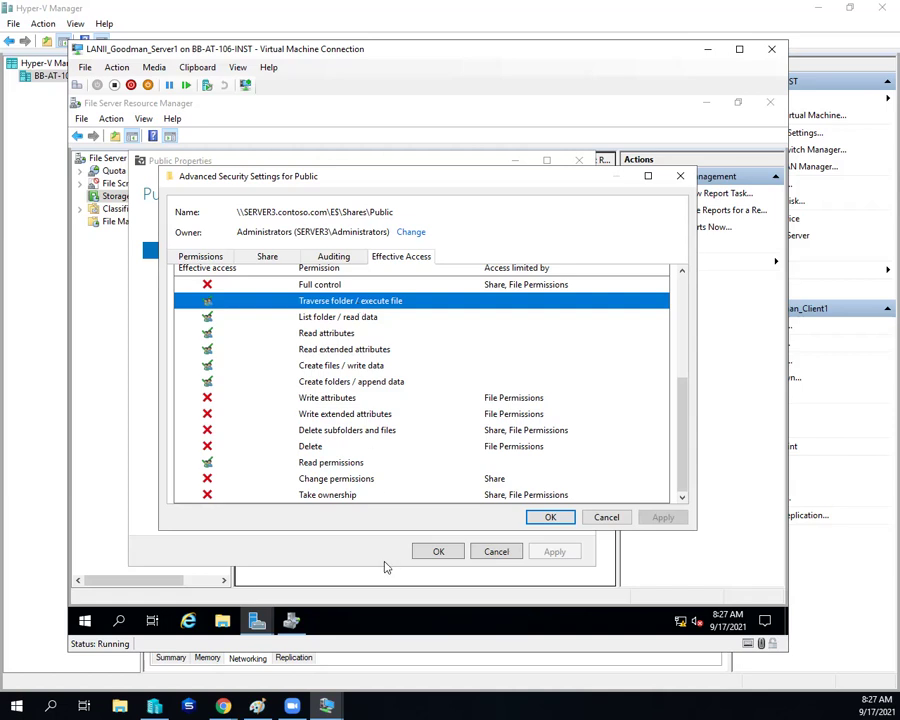
{"action": "left_click", "coordinate": [356, 480]}
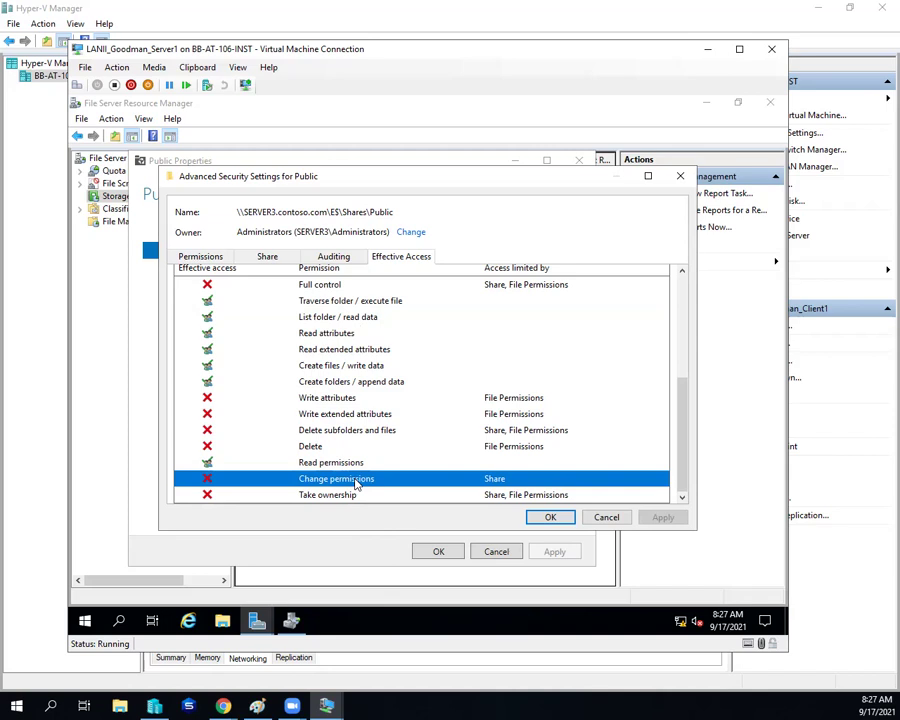
{"action": "left_click", "coordinate": [326, 400]}
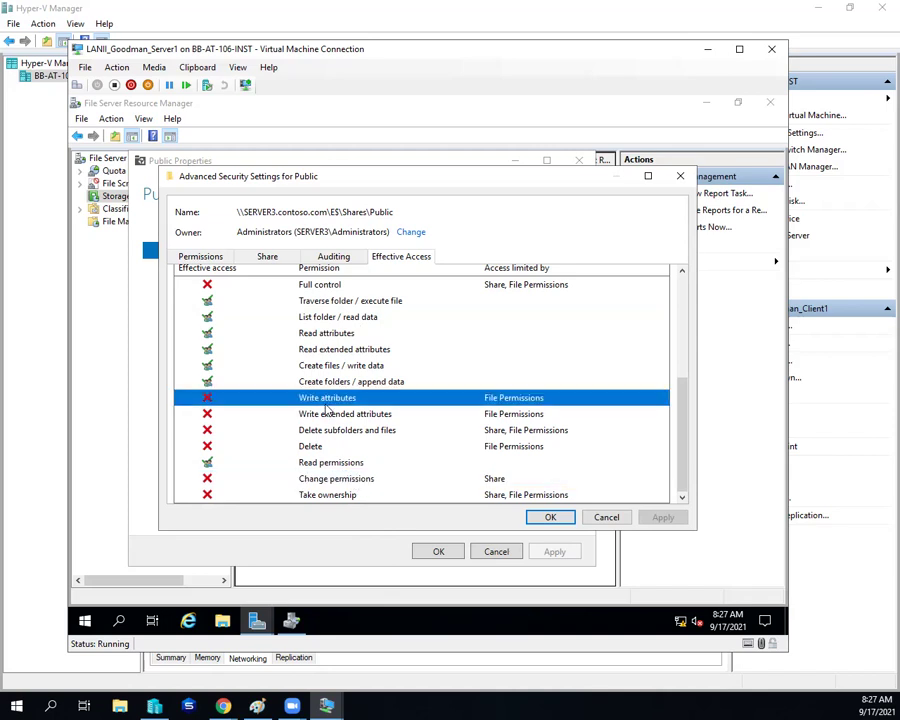
{"action": "left_click", "coordinate": [327, 416]}
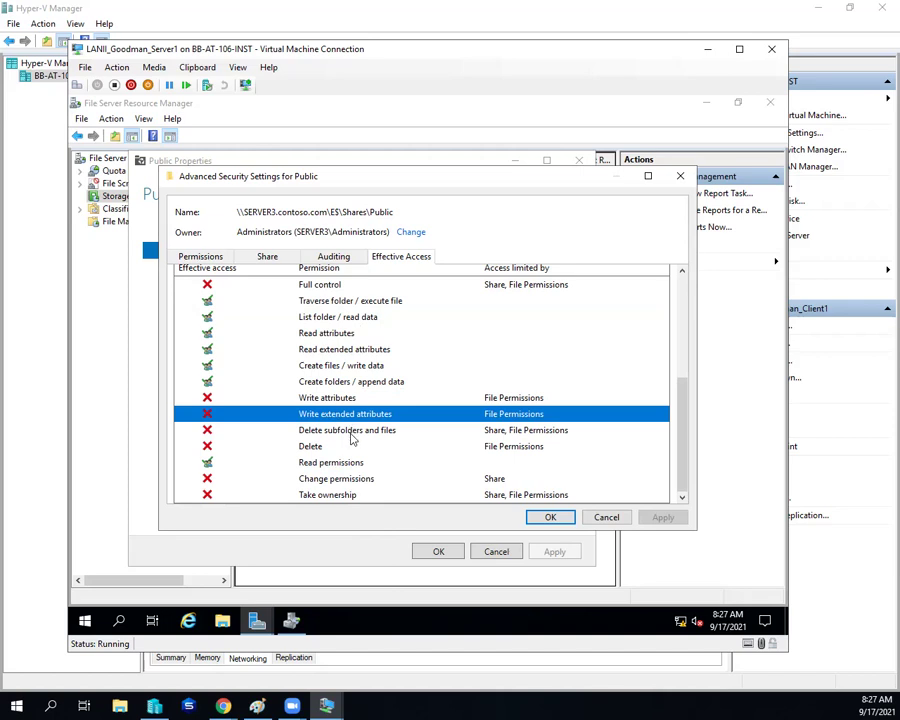
{"action": "left_click", "coordinate": [352, 434]}
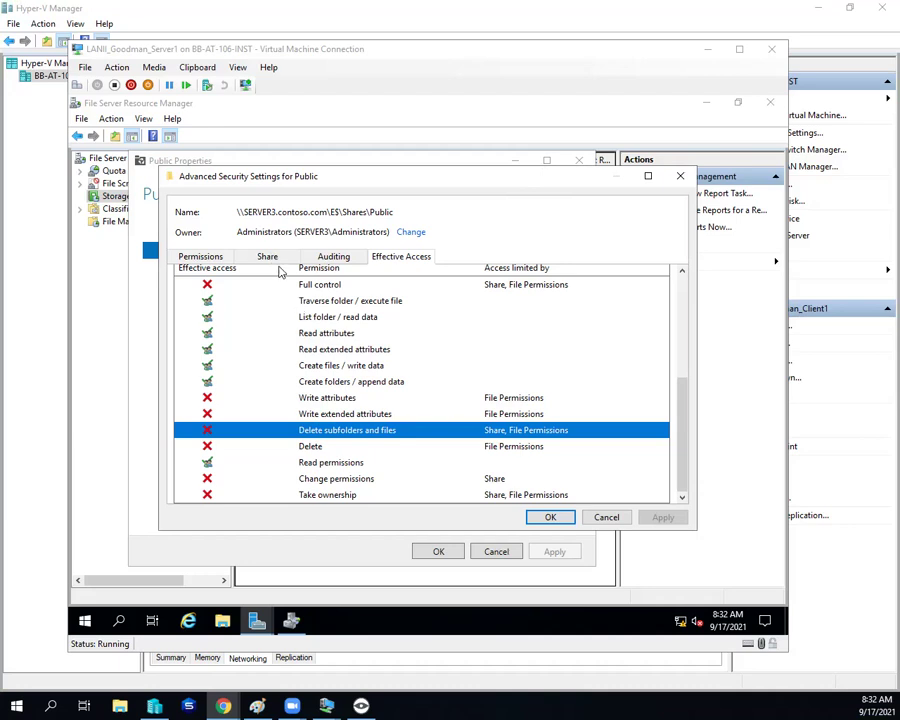
Step: Close Advanced Security Settings, apply and close Public Properties, then close File Server Resource Manager
{"action": "left_click", "coordinate": [272, 257]}
{"action": "left_click", "coordinate": [222, 257]}
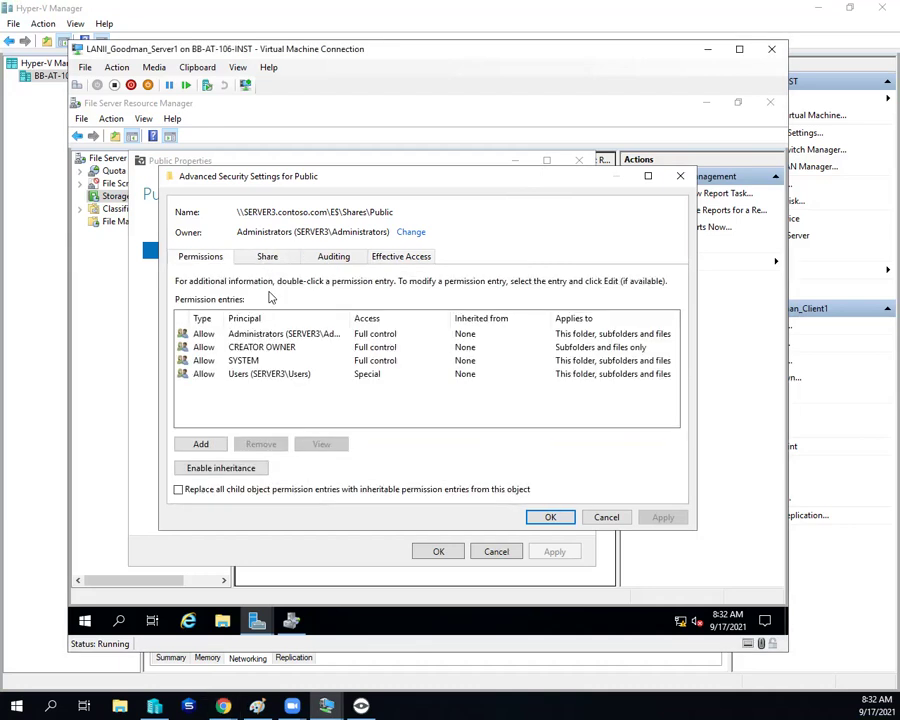
{"action": "left_click", "coordinate": [548, 517]}
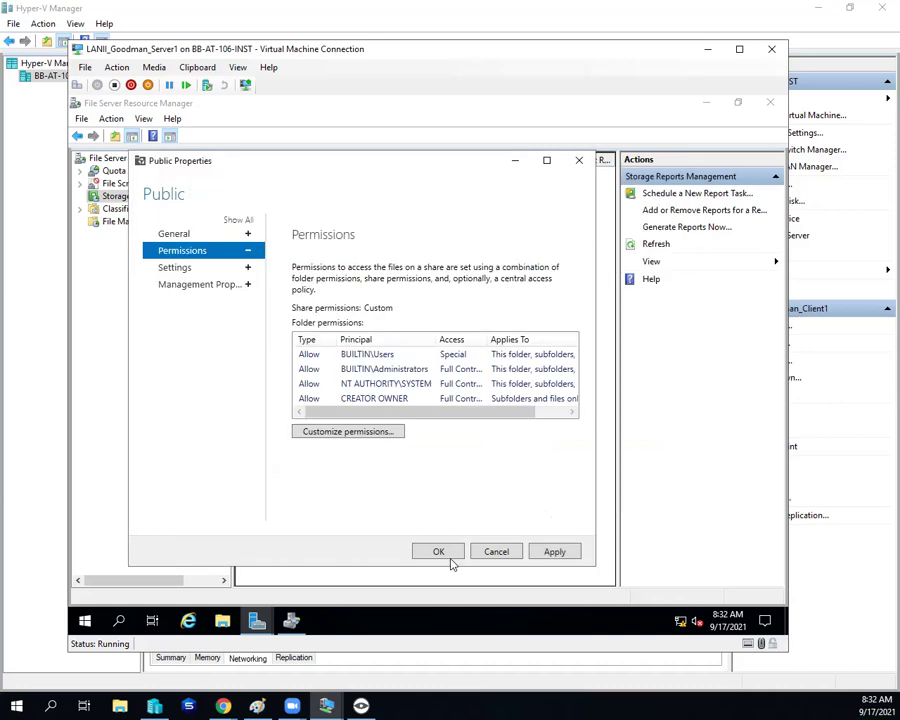
{"action": "left_click", "coordinate": [557, 552]}
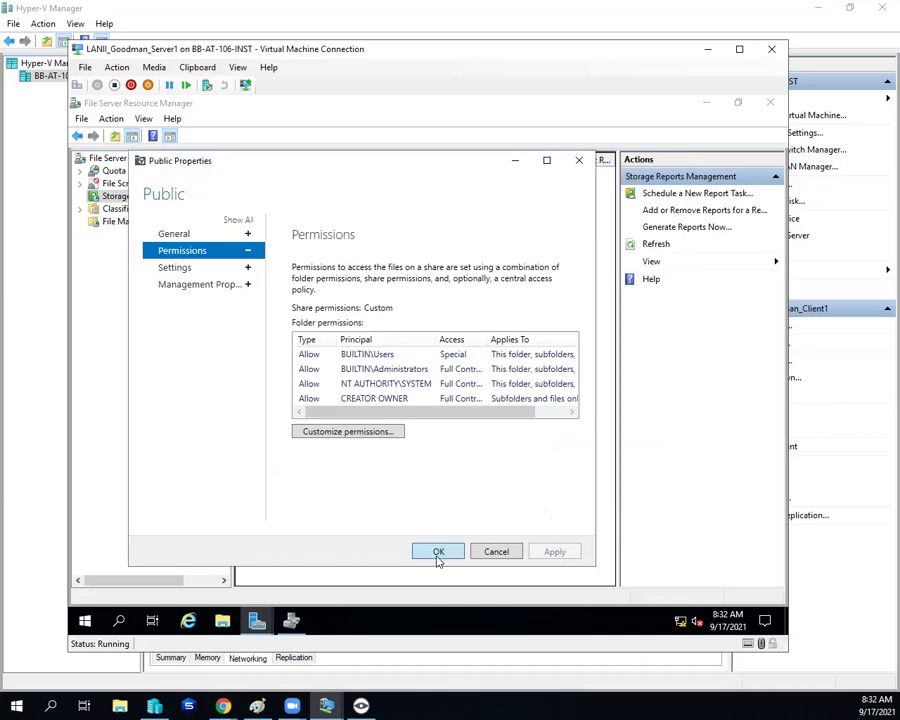
{"action": "left_click", "coordinate": [437, 556]}
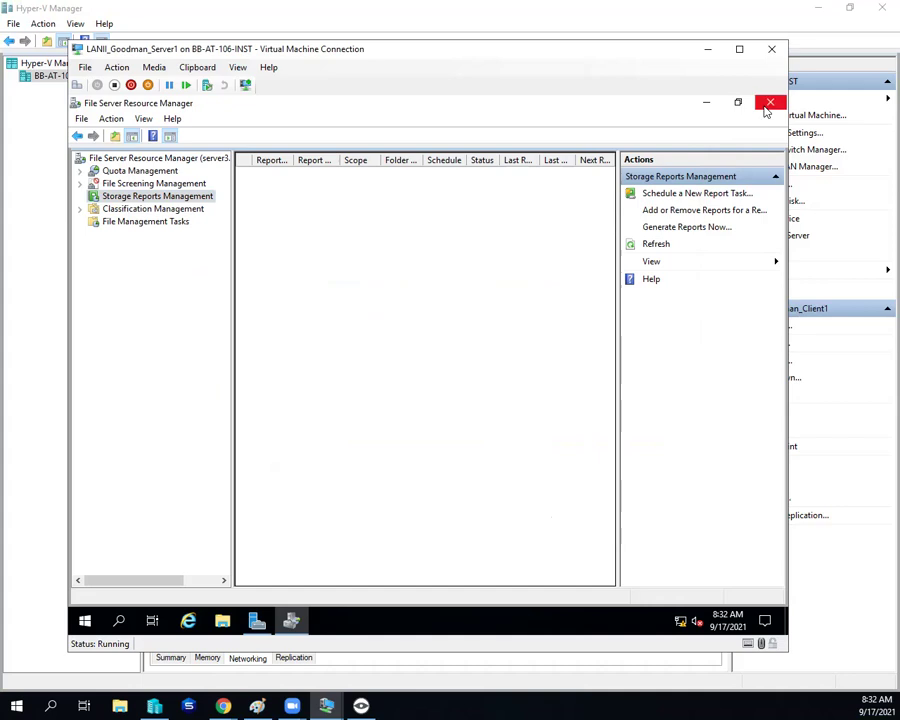
{"action": "left_click", "coordinate": [768, 105]}
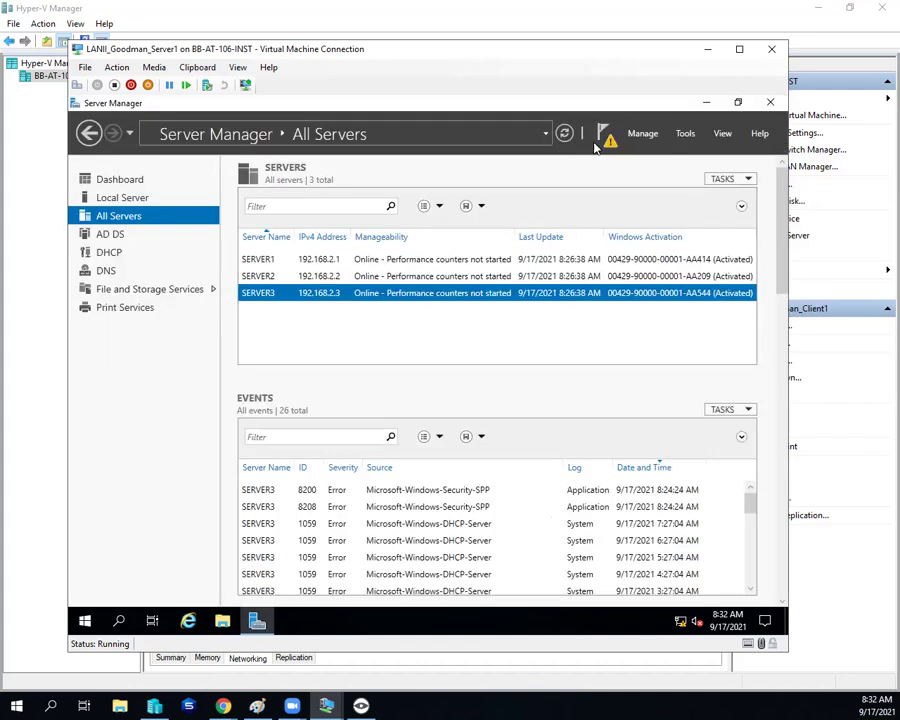
Step: Open Active Directory Users and Computers and create the Global Security group 'Domain Minions' in the minions OU
{"action": "left_click", "coordinate": [685, 133]}
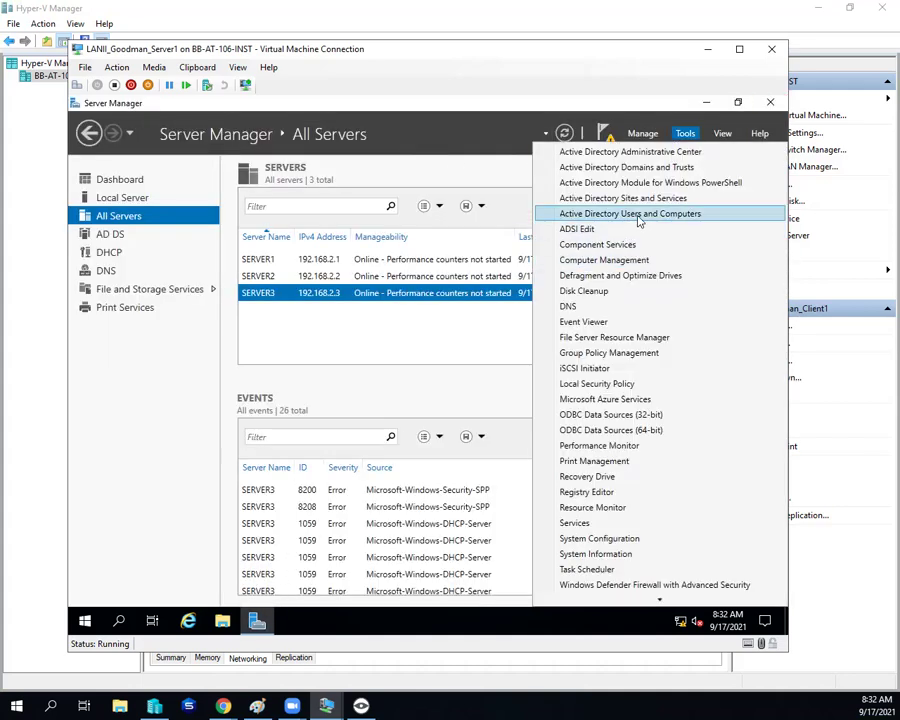
{"action": "left_click", "coordinate": [636, 214]}
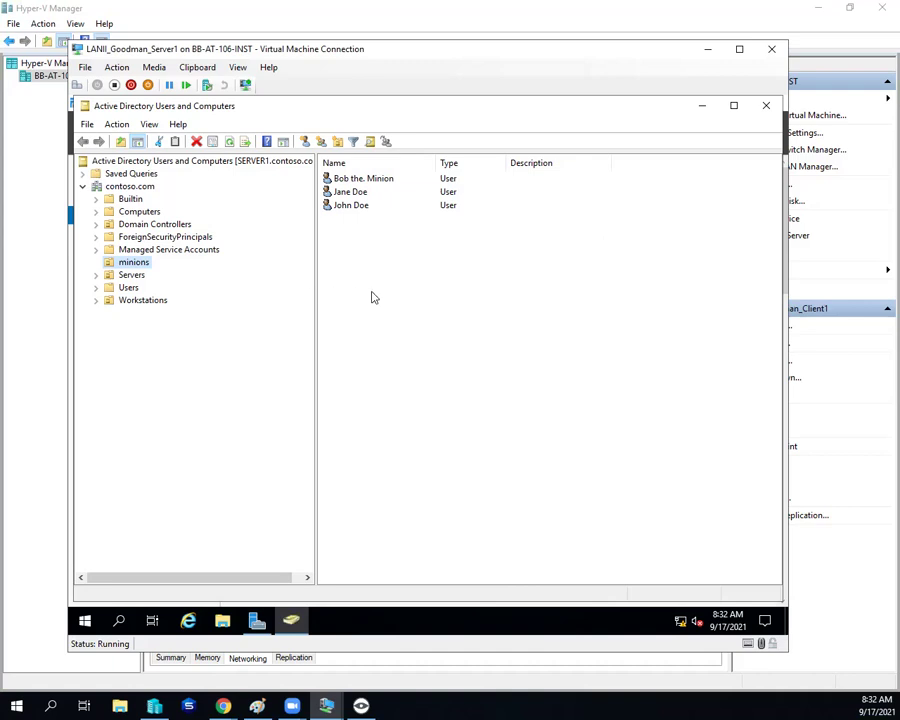
{"action": "right_click", "coordinate": [371, 292]}
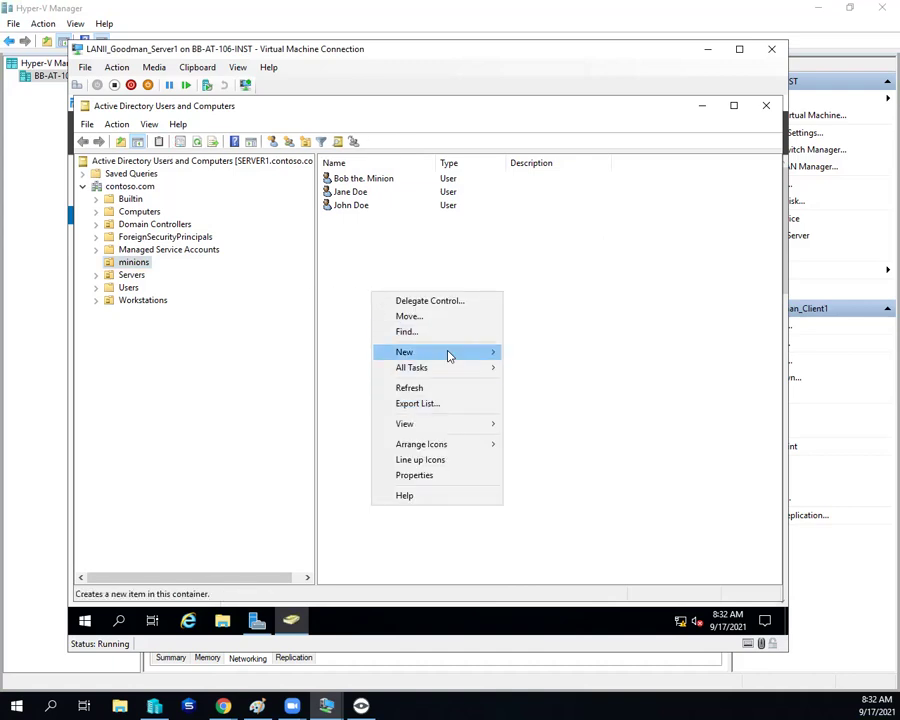
{"action": "left_click", "coordinate": [336, 242]}
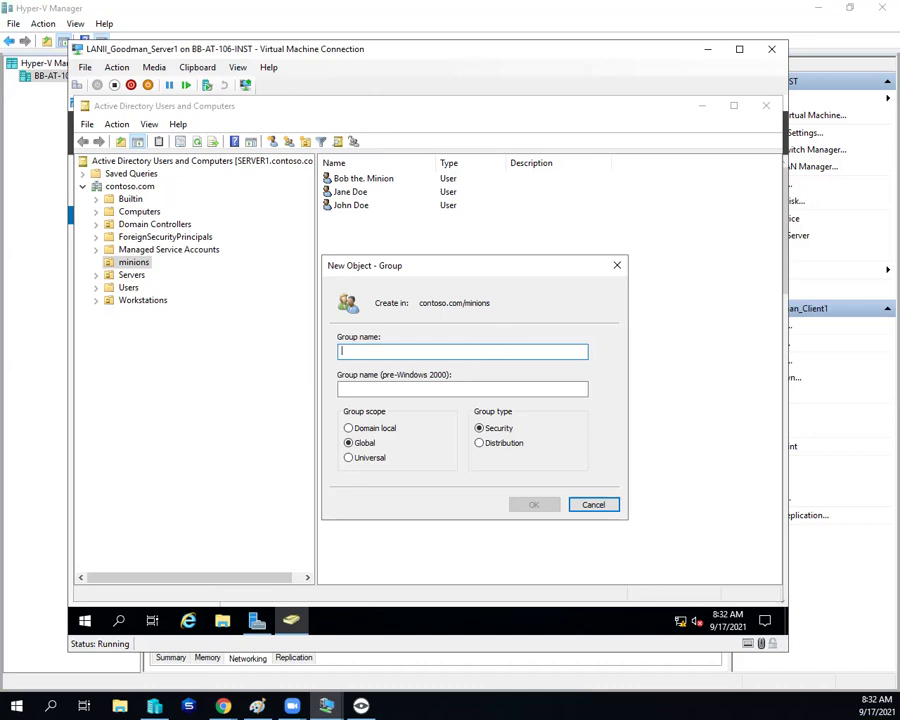
{"action": "type", "text": "Domain"}
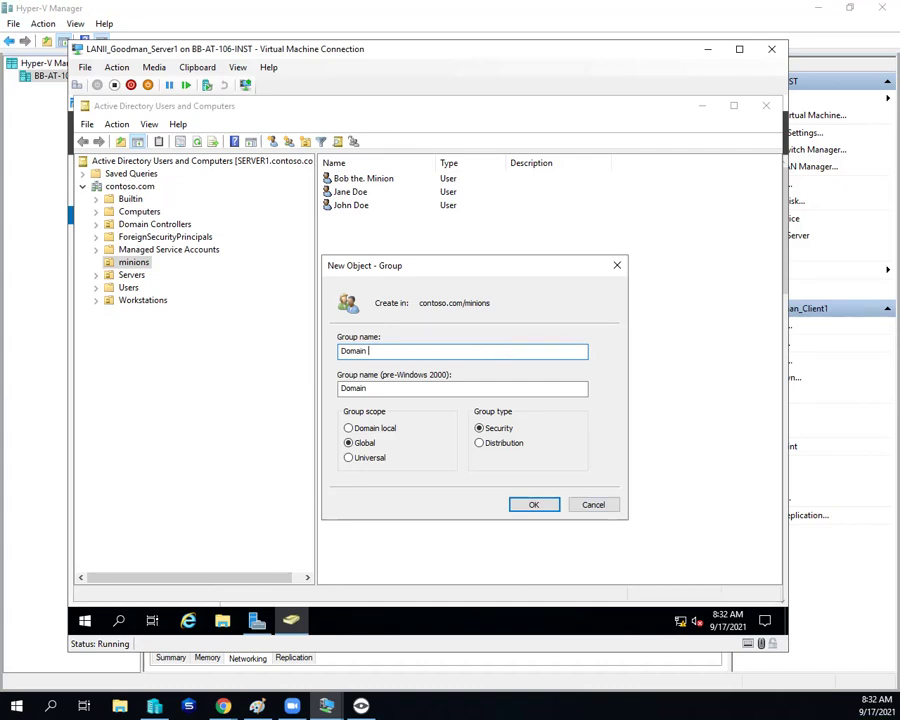
{"action": "type", "text": "Minions"}
{"action": "left_click", "coordinate": [535, 505]}
Step: Select the three minions users and add them to Domain Minions, resolving 'domain min' with Check Names
{"action": "left_click", "coordinate": [378, 403]}
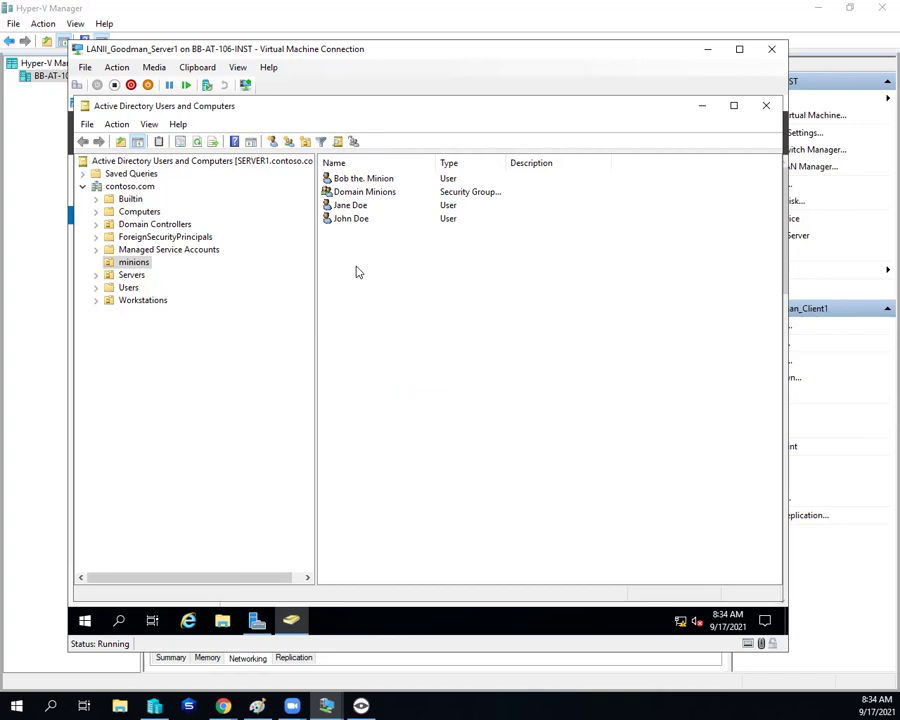
{"action": "left_click", "coordinate": [368, 218]}
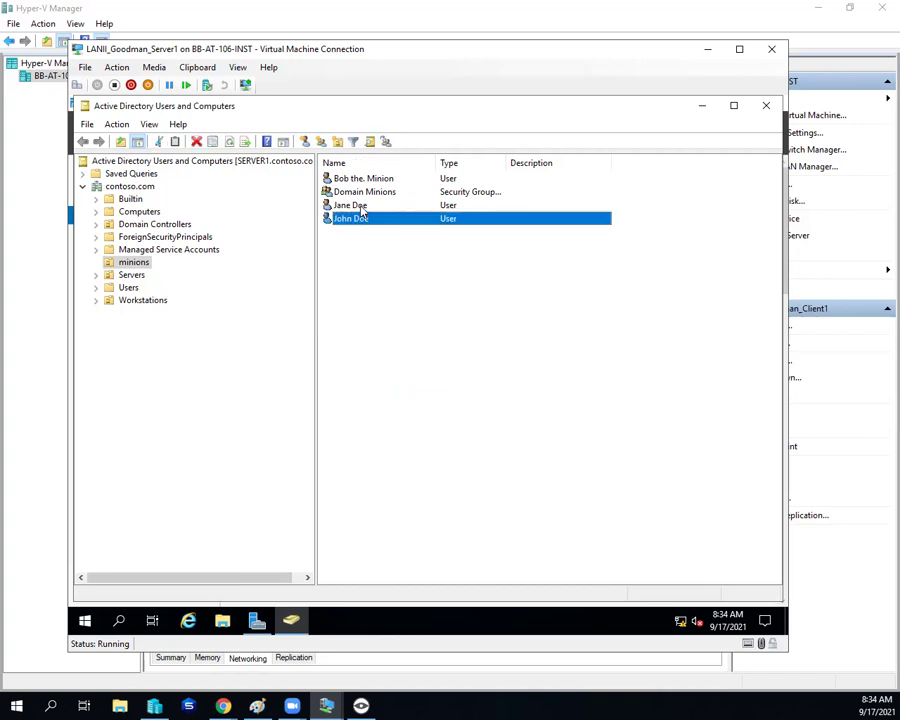
{"action": "left_click", "coordinate": [360, 205], "text": "ctrl"}
{"action": "left_click", "coordinate": [391, 180], "text": "ctrl"}
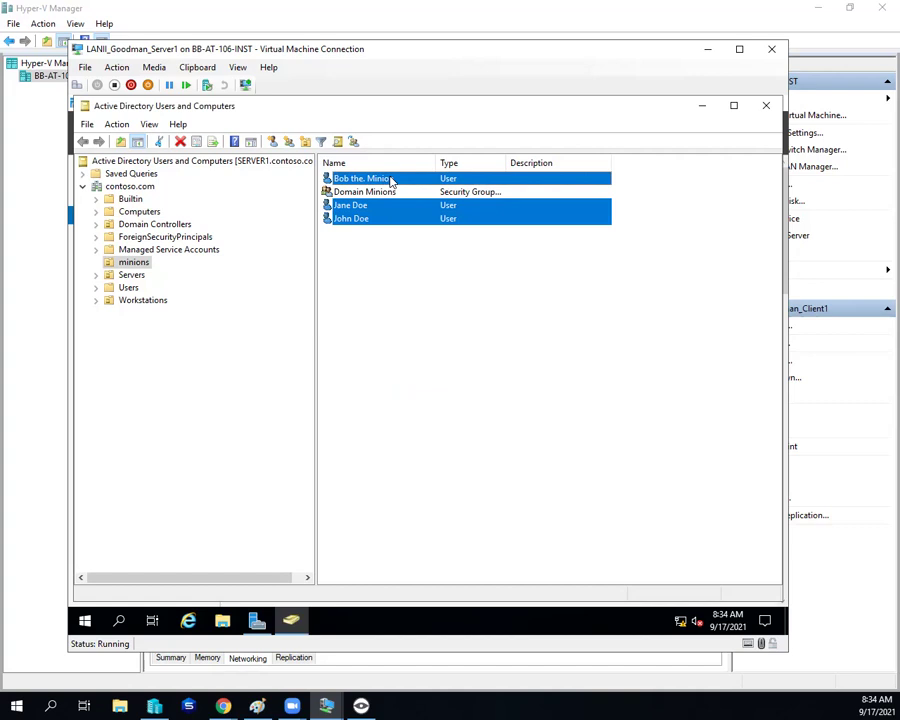
{"action": "right_click", "coordinate": [391, 180]}
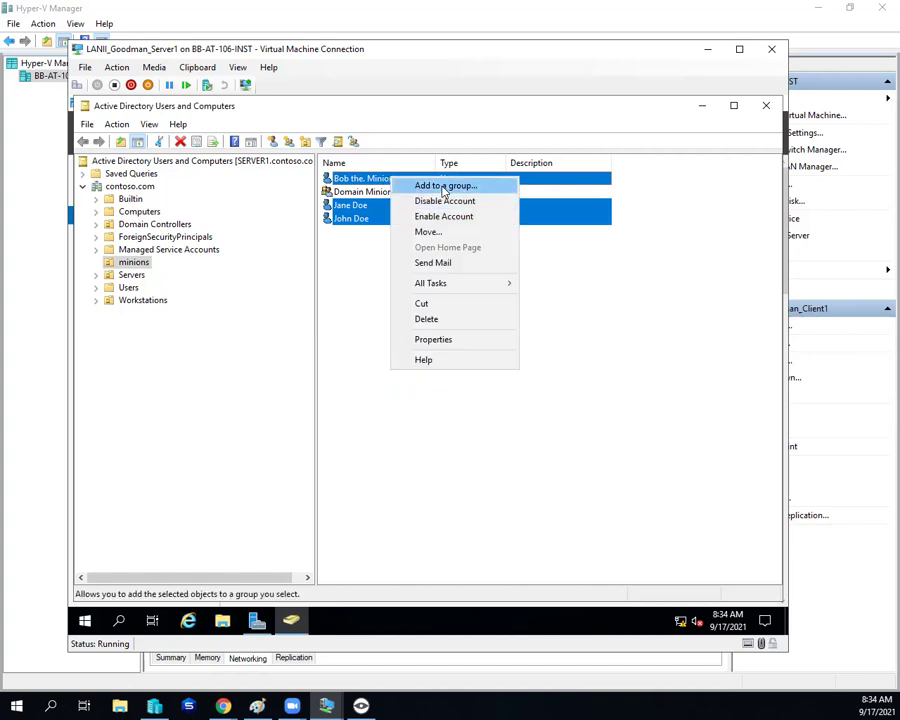
{"action": "left_click", "coordinate": [445, 187]}
{"action": "left_click_drag", "start_coordinate": [188, 133], "coordinate": [237, 371]}
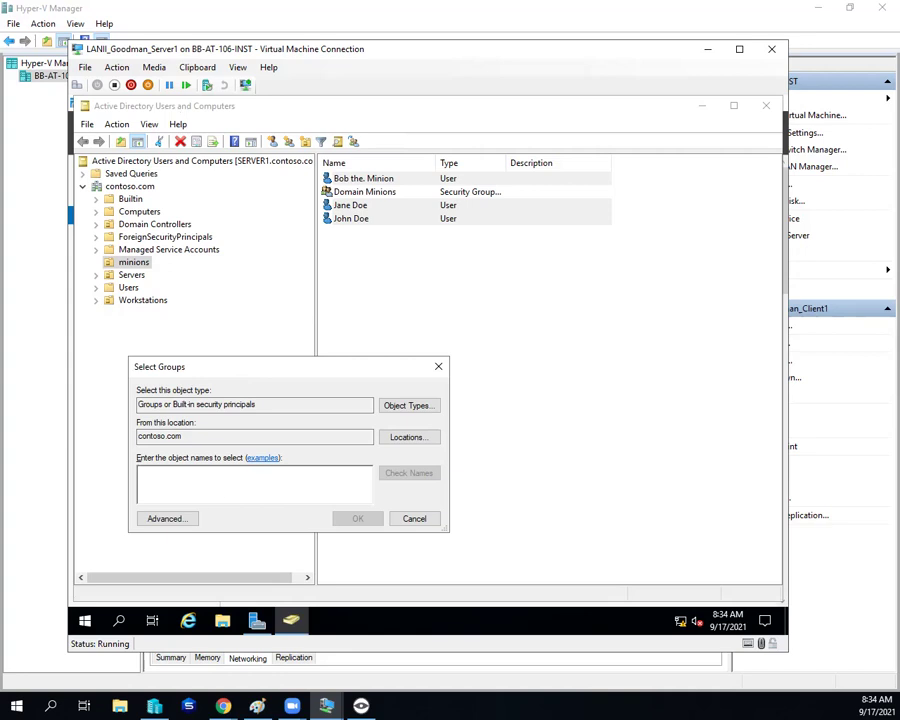
{"action": "type", "text": "domain min"}
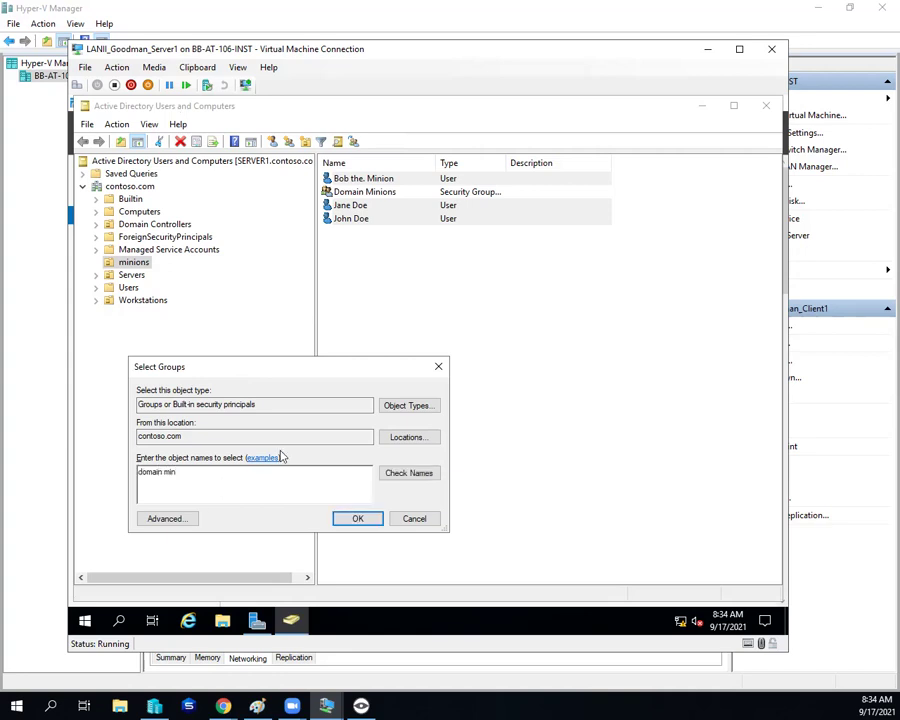
{"action": "left_click", "coordinate": [404, 473]}
{"action": "left_click", "coordinate": [352, 519]}
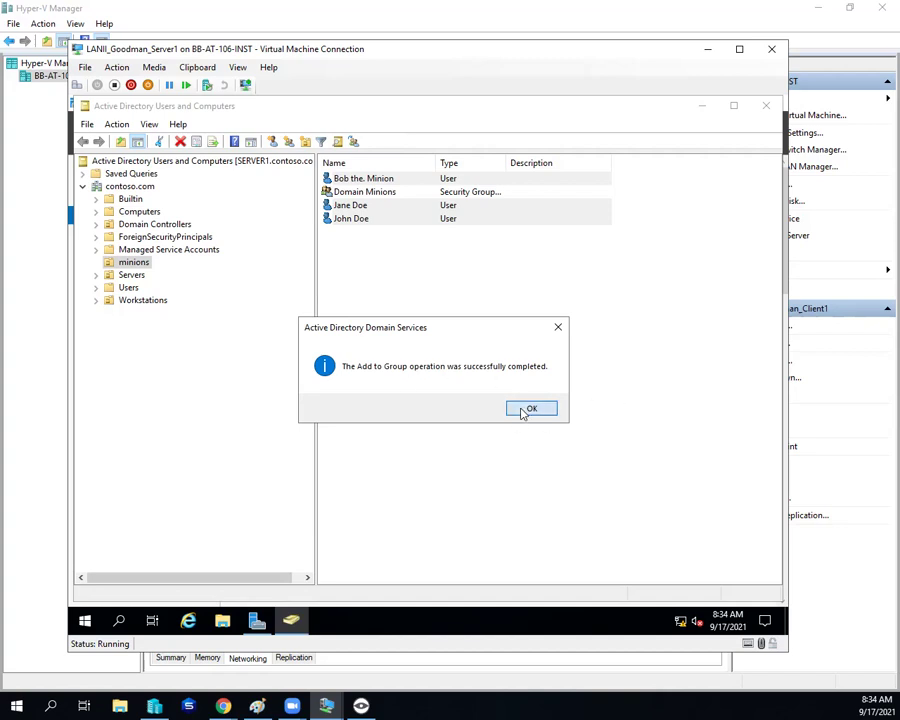
{"action": "left_click", "coordinate": [524, 411]}
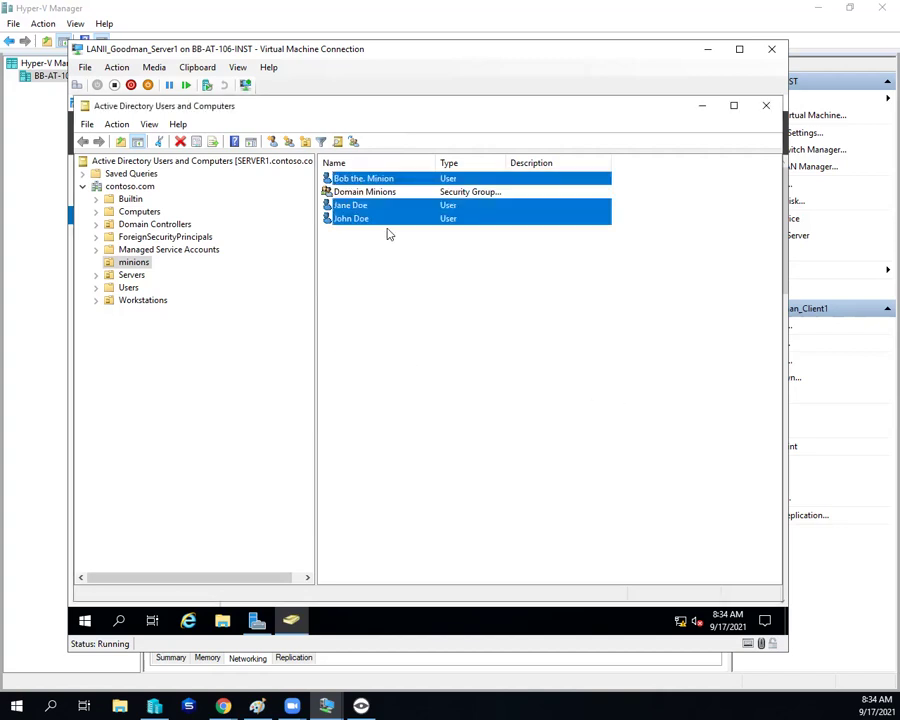
Step: Check the members listed in the Domain Minions group's properties
{"action": "left_click", "coordinate": [355, 316]}
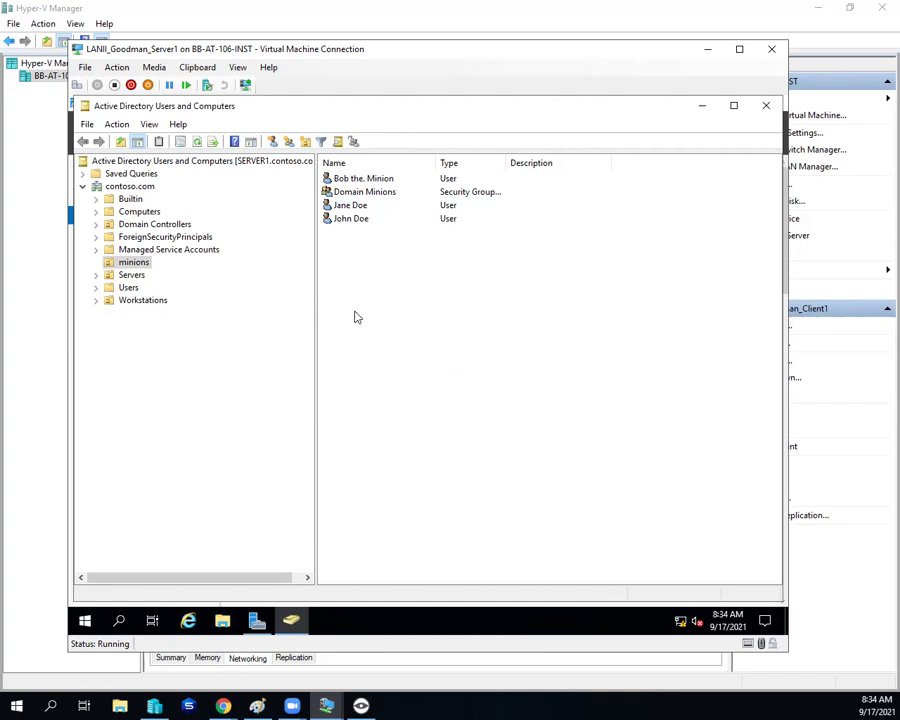
{"action": "double_click", "coordinate": [366, 191]}
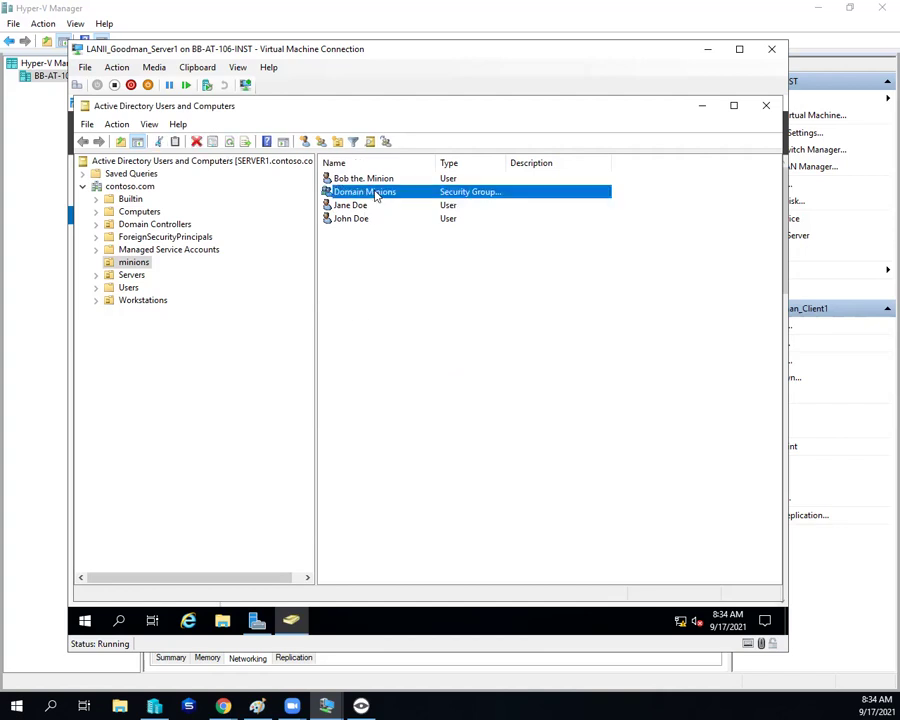
{"action": "left_click", "coordinate": [348, 223]}
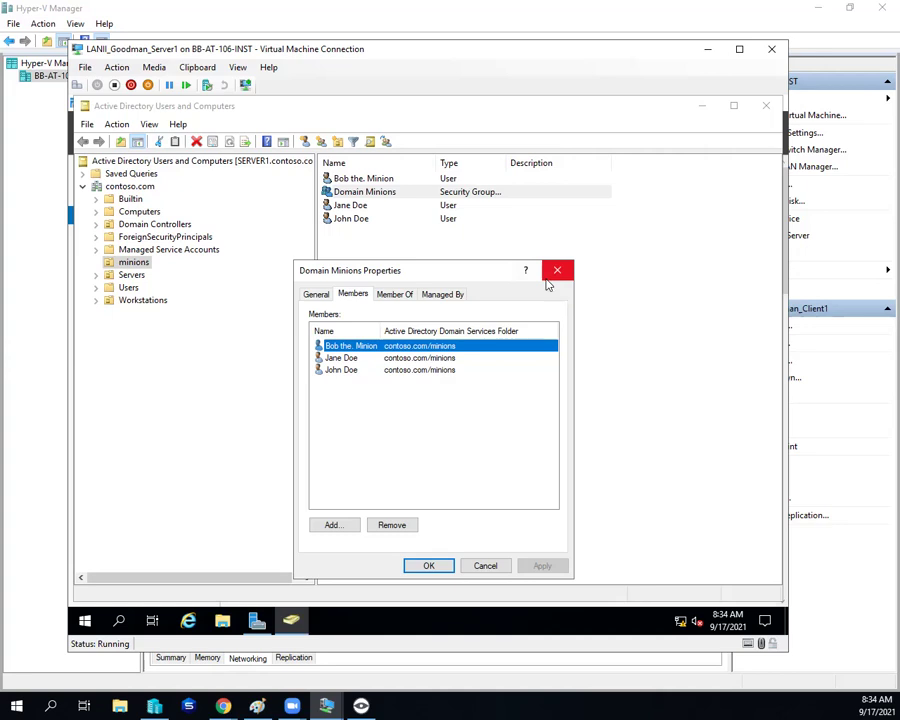
{"action": "left_click", "coordinate": [558, 275]}
Step: Verify the minion user's Member Of tab shows Domain Minions, then close Active Directory Users and Computers
{"action": "left_click_drag", "start_coordinate": [348, 235], "coordinate": [344, 208]}
{"action": "left_click", "coordinate": [357, 180], "text": "ctrl"}
{"action": "right_click", "coordinate": [355, 179]}
{"action": "left_click", "coordinate": [431, 491]}
{"action": "left_click", "coordinate": [431, 491]}
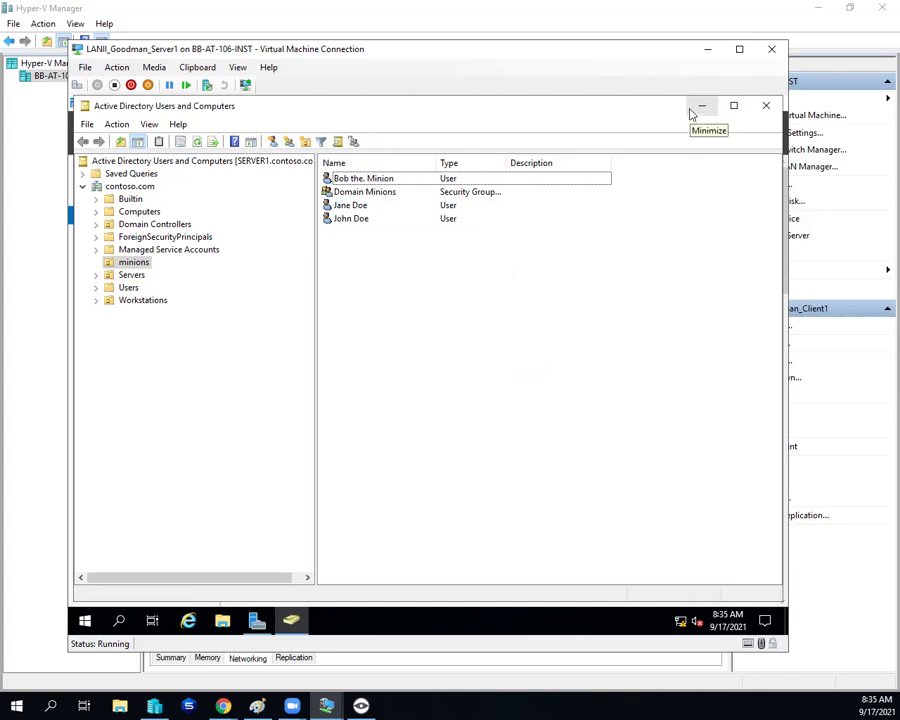
{"action": "double_click", "coordinate": [352, 178]}
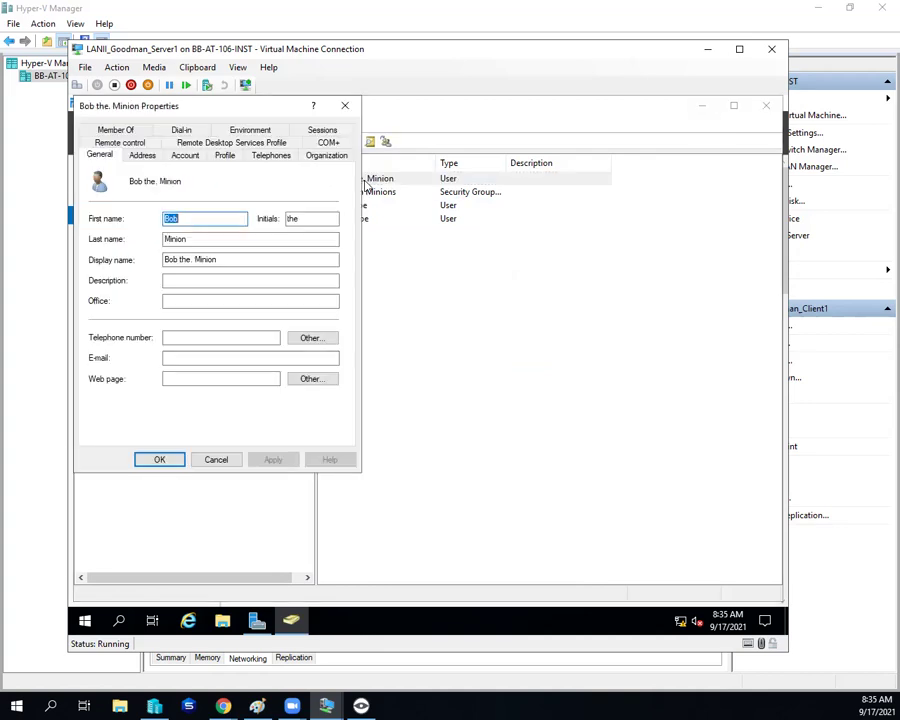
{"action": "left_click", "coordinate": [120, 131]}
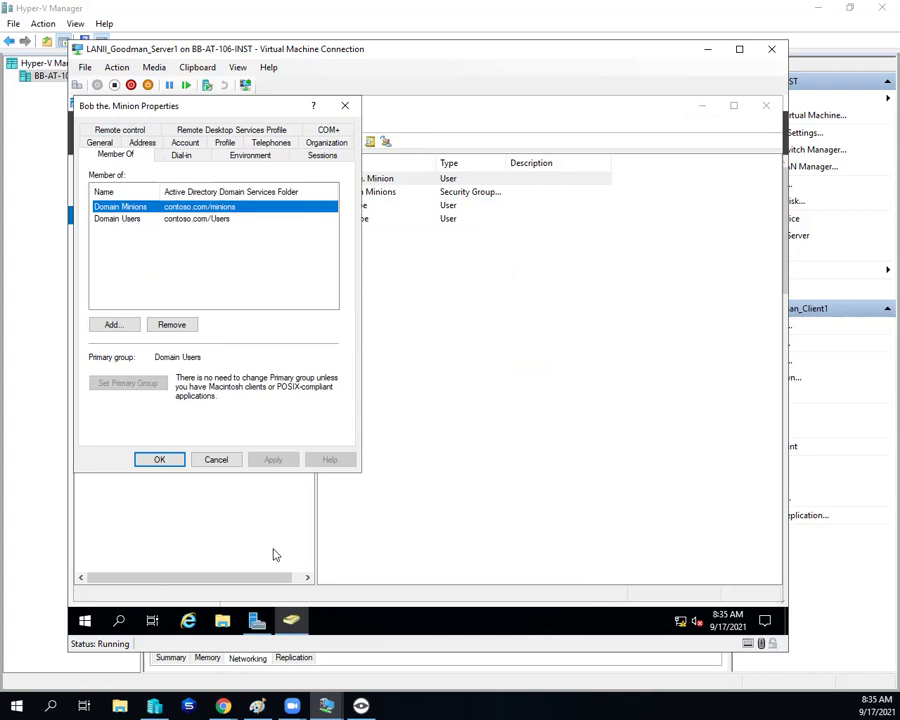
{"action": "left_click", "coordinate": [214, 461]}
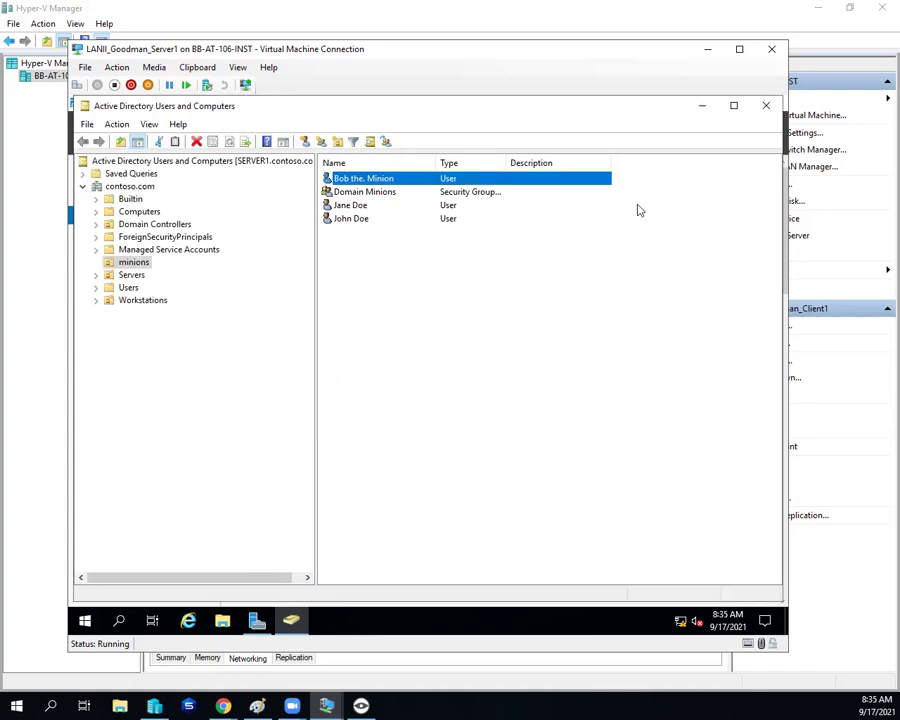
{"action": "left_click", "coordinate": [764, 107]}
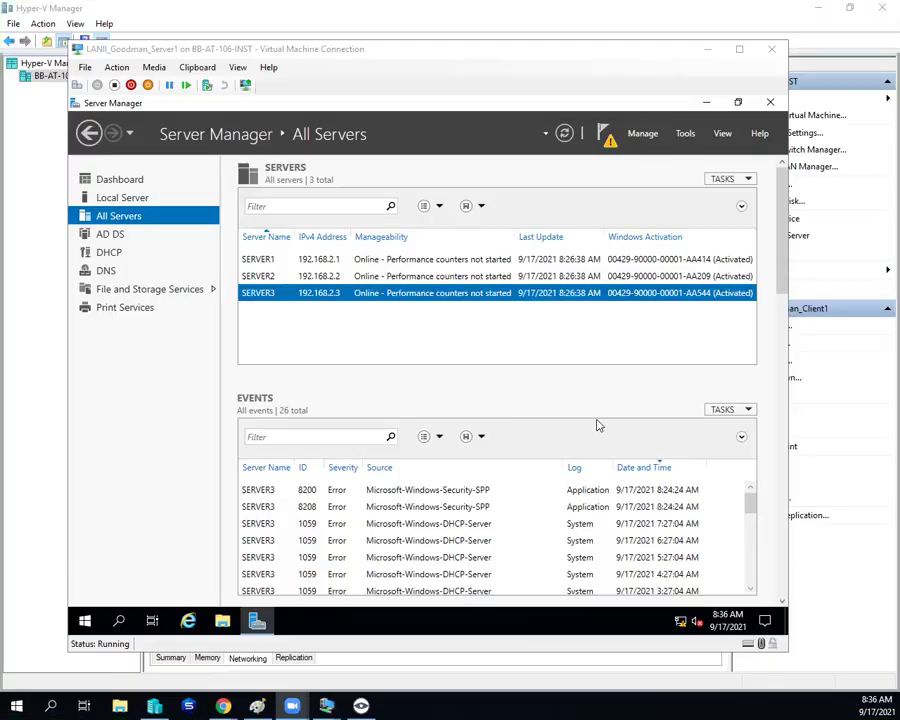
Step: Open the Public share's properties from File and Storage Services > Shares and scroll to Permissions
{"action": "left_click", "coordinate": [130, 292]}
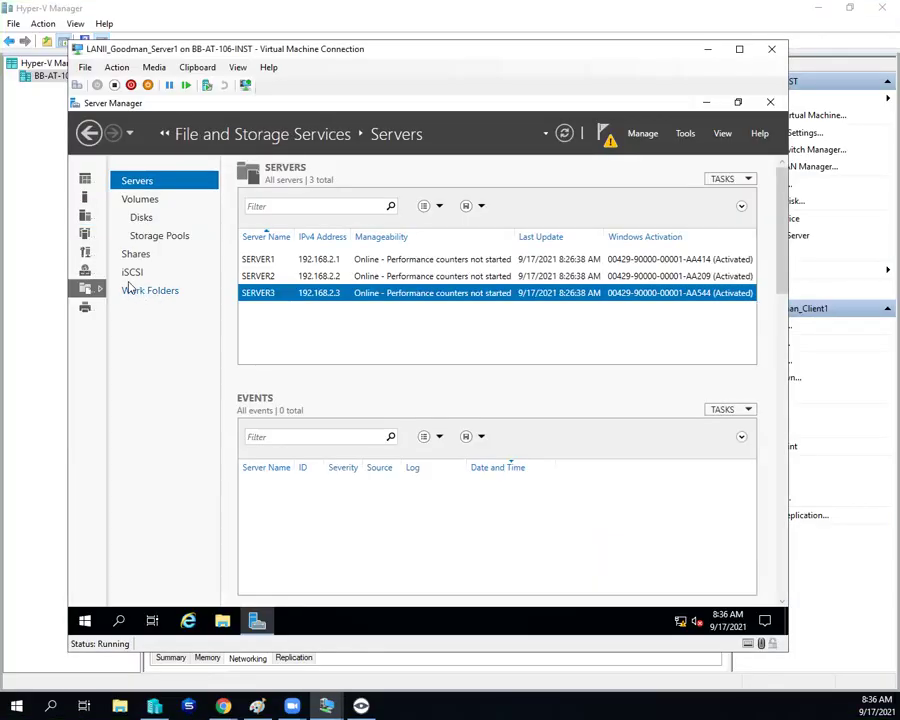
{"action": "left_click", "coordinate": [152, 255]}
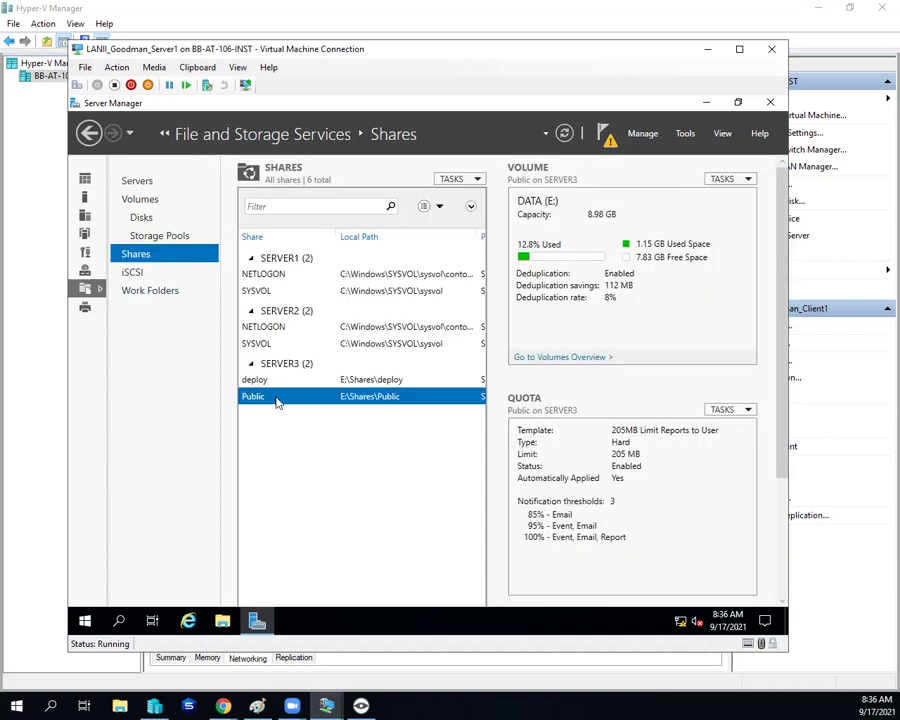
{"action": "right_click", "coordinate": [280, 401]}
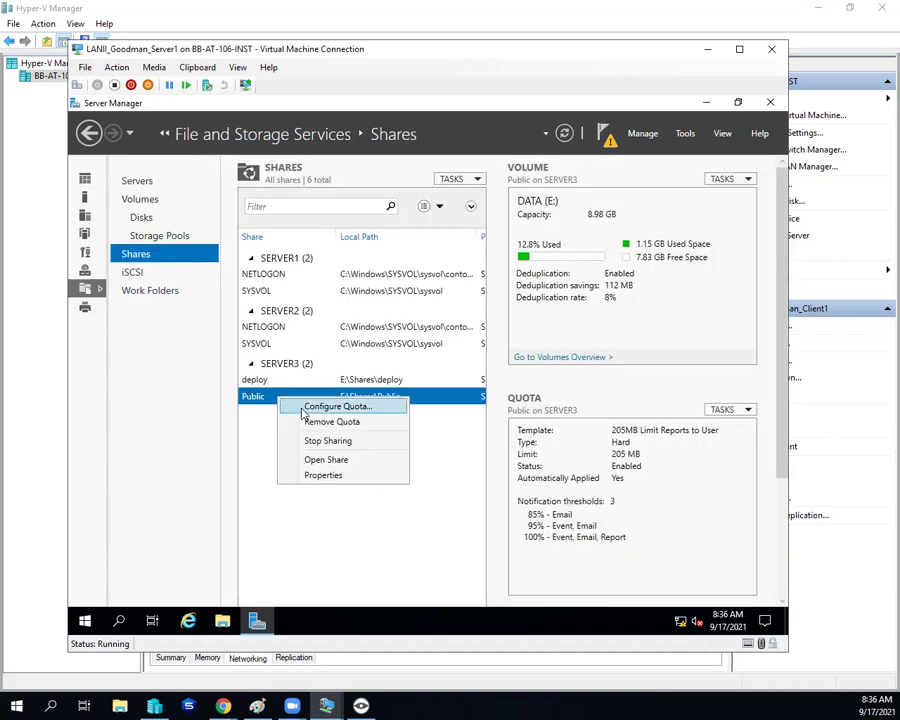
{"action": "left_click", "coordinate": [345, 477]}
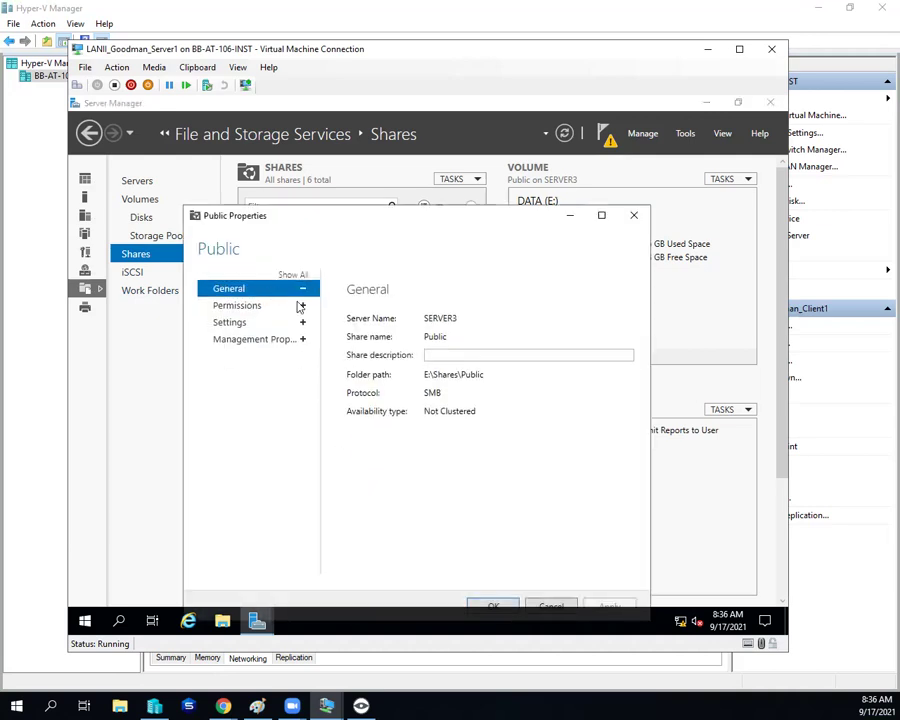
{"action": "scroll", "coordinate": [397, 372], "scroll_direction": "down", "scroll_amount": 3}
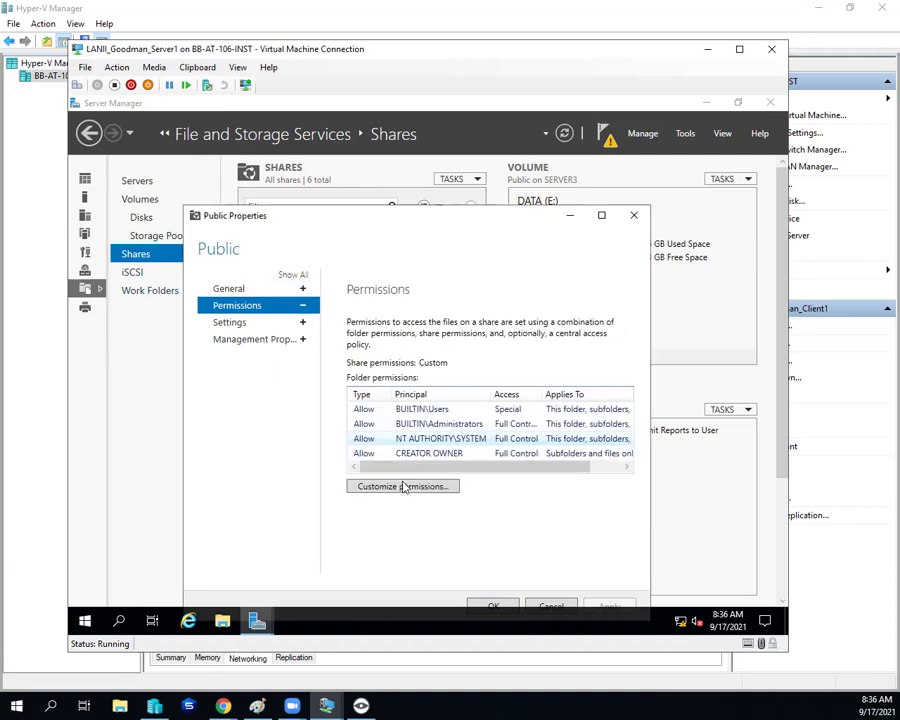
Step: Add a Domain Minions entry to Public's advanced security settings with Write ticked
{"action": "left_click", "coordinate": [403, 487]}
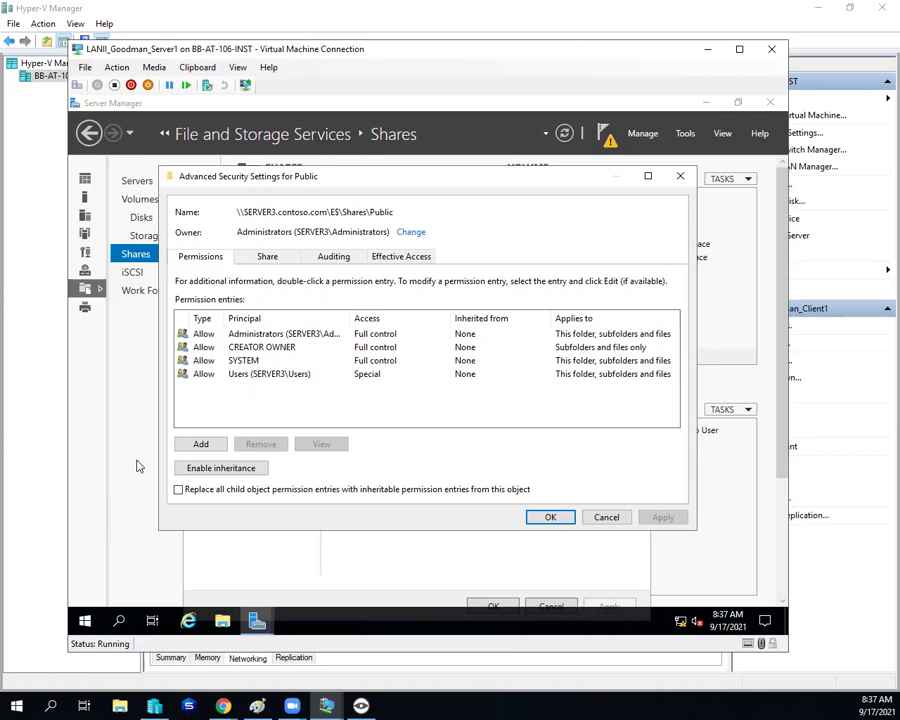
{"action": "left_click", "coordinate": [205, 446]}
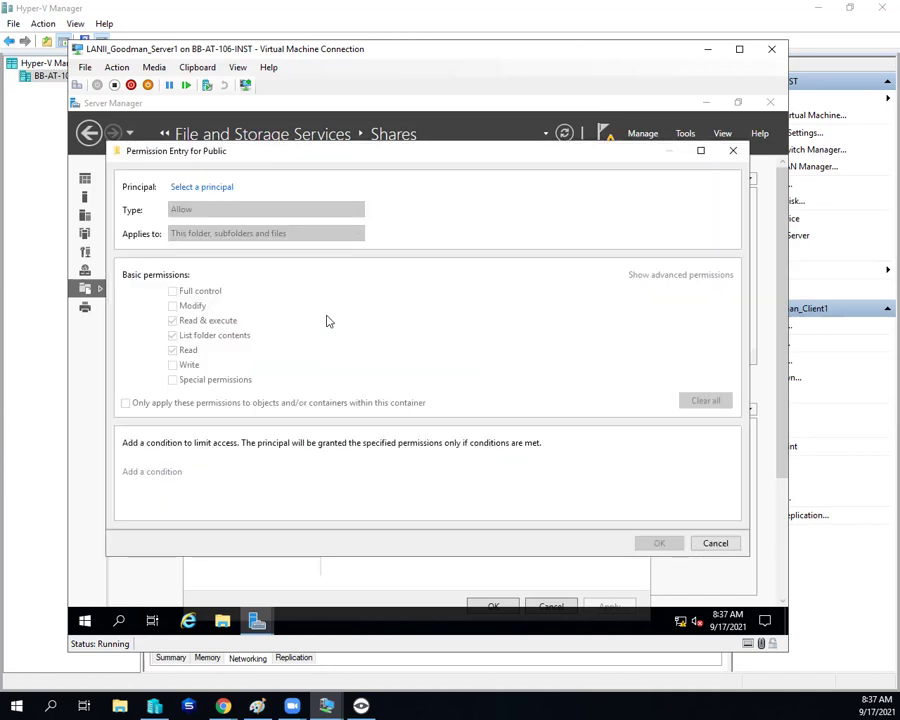
{"action": "left_click", "coordinate": [198, 189]}
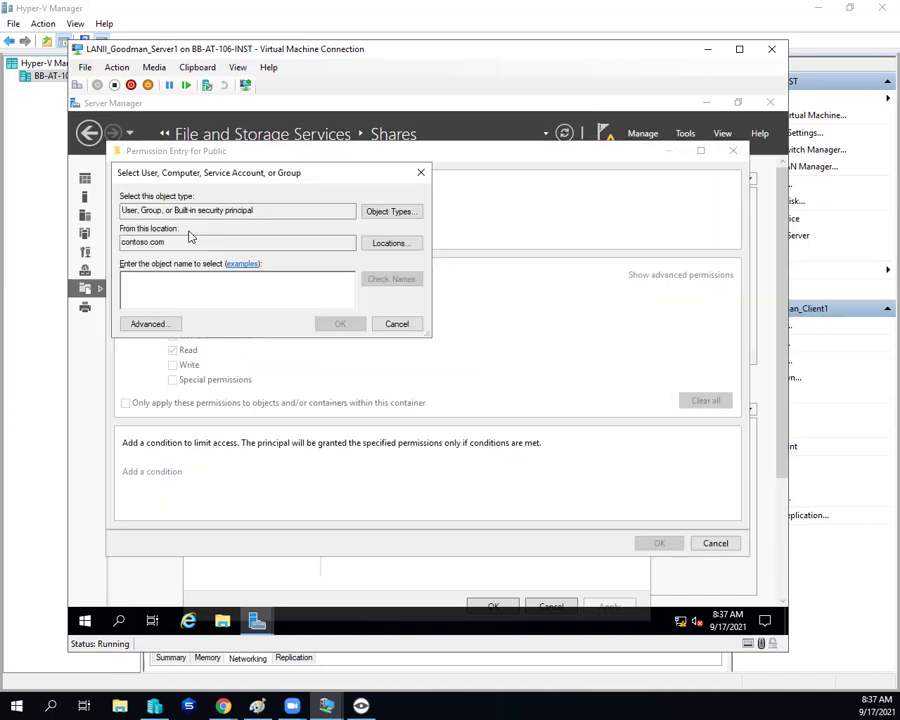
{"action": "type", "text": "domain min"}
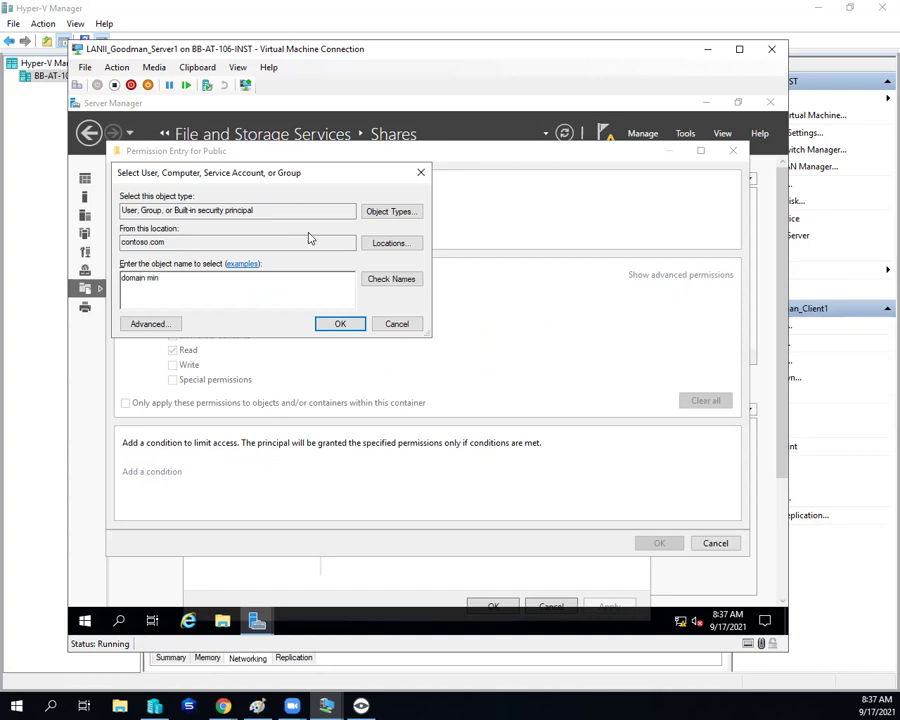
{"action": "left_click", "coordinate": [388, 279]}
{"action": "left_click", "coordinate": [343, 323]}
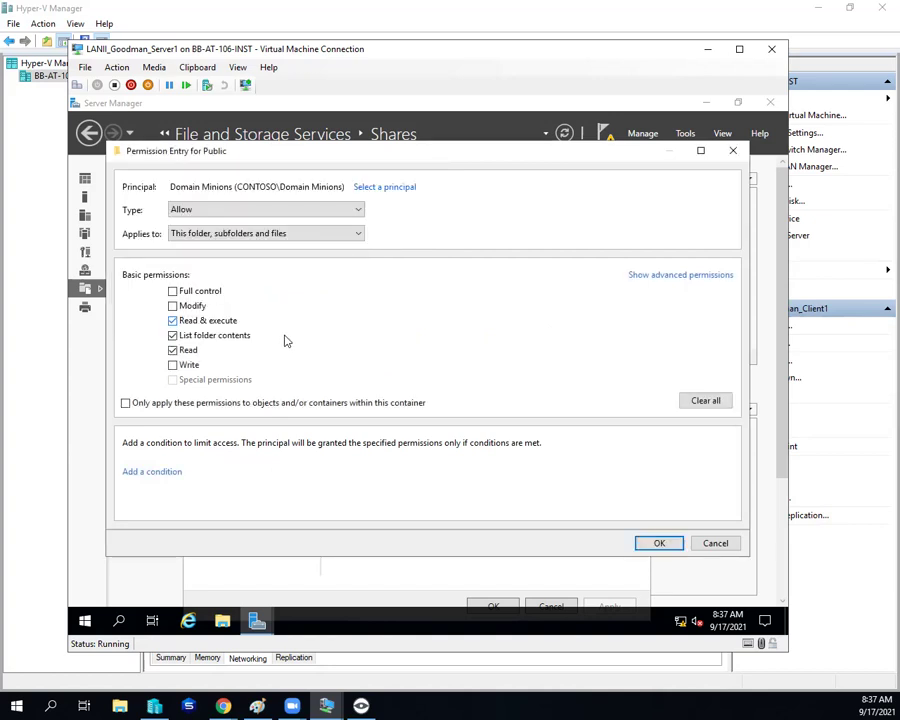
{"action": "left_click", "coordinate": [173, 365]}
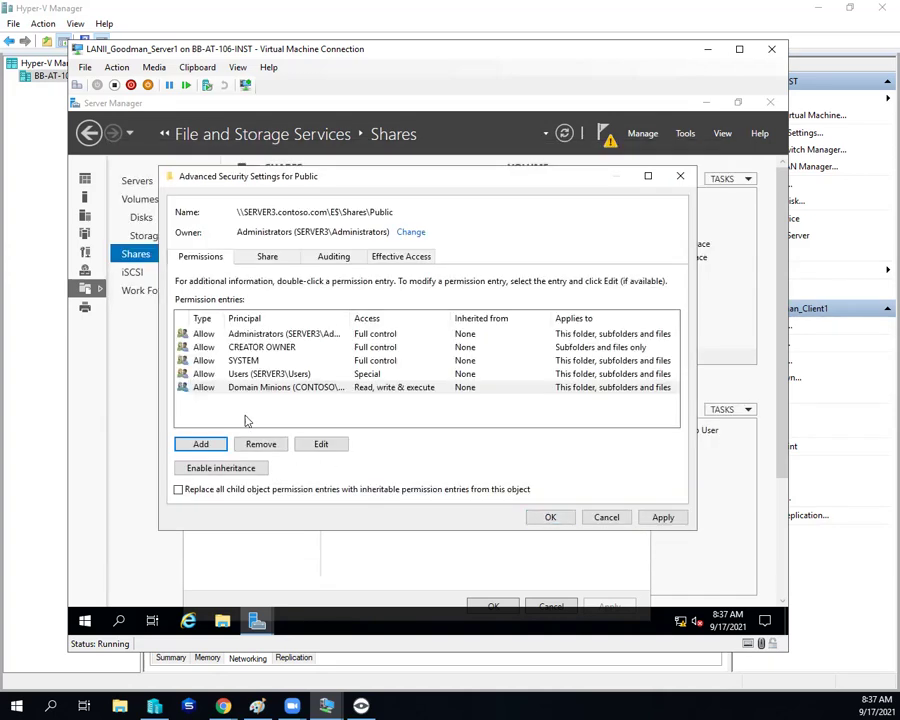
Step: Set the Users entry to Deny full control, apply, and decline the deny warning
{"action": "left_click", "coordinate": [247, 374]}
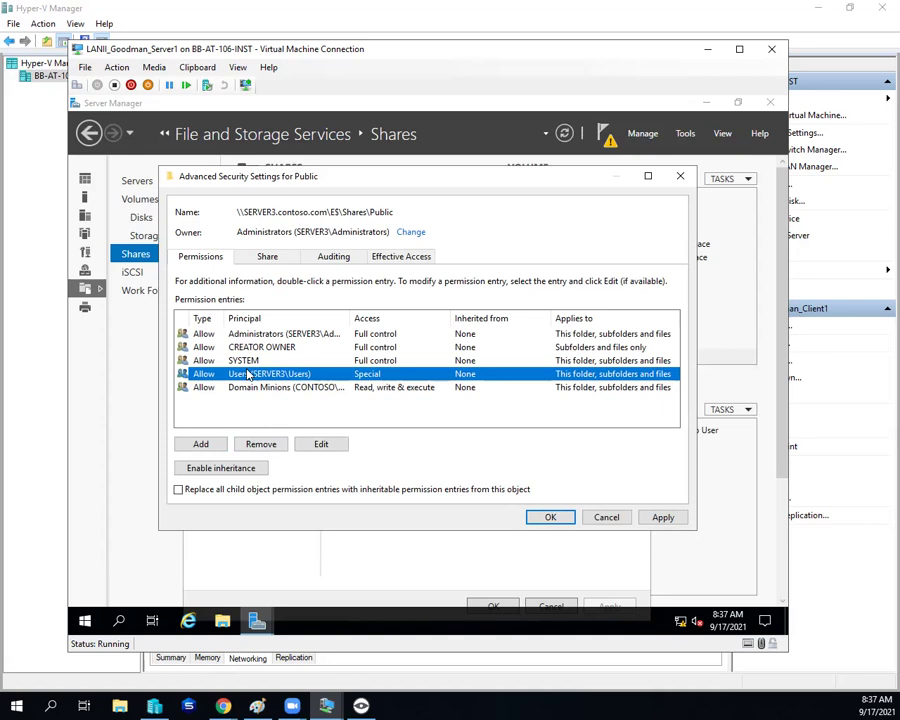
{"action": "left_click", "coordinate": [336, 447]}
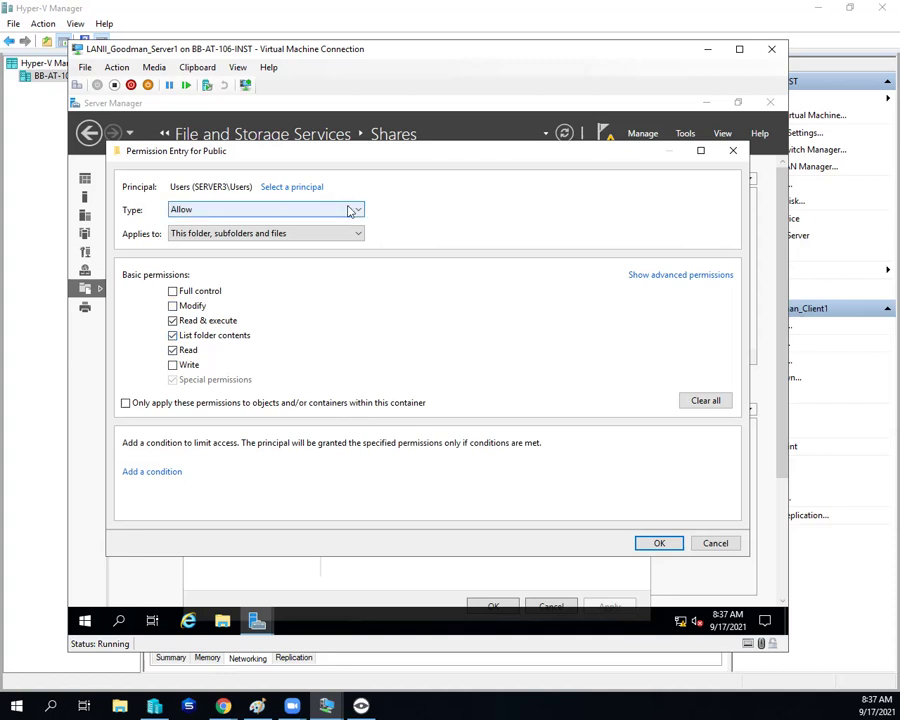
{"action": "left_click", "coordinate": [340, 212]}
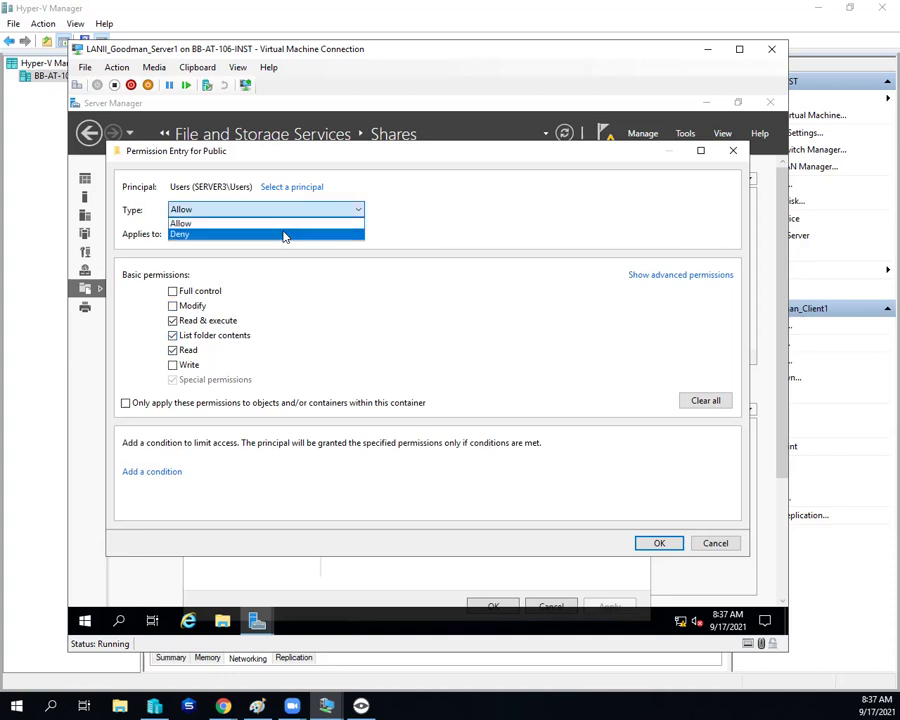
{"action": "left_click", "coordinate": [284, 234]}
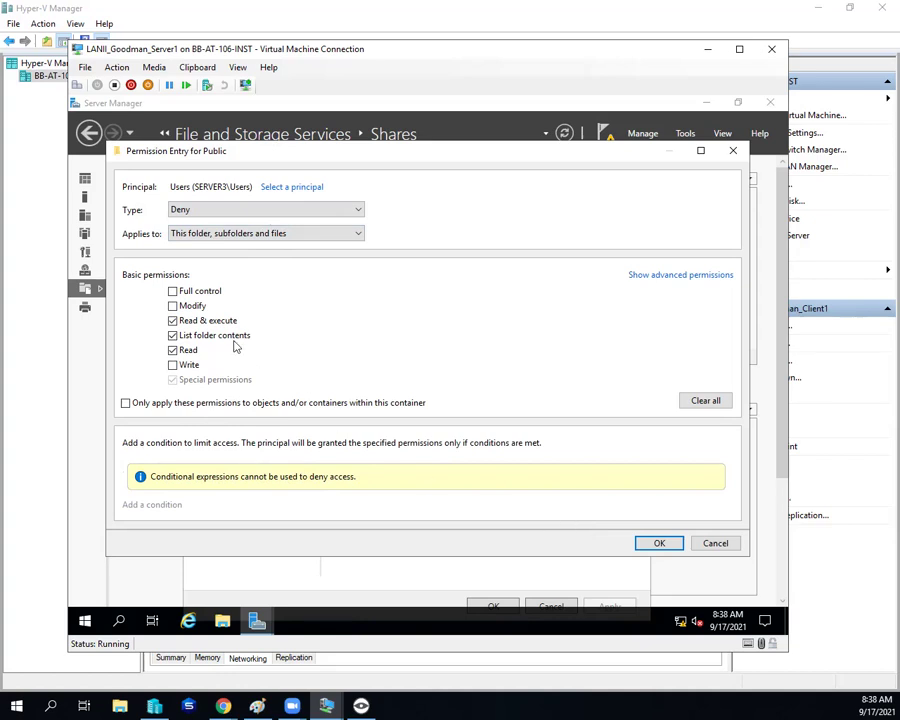
{"action": "left_click", "coordinate": [172, 291]}
{"action": "left_click", "coordinate": [668, 540]}
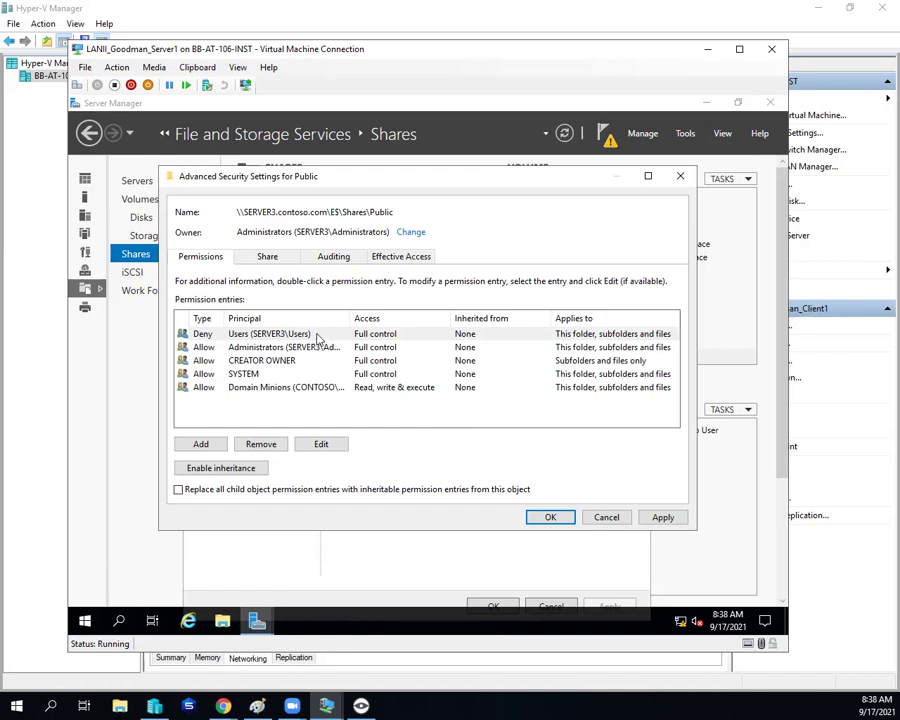
{"action": "left_click", "coordinate": [663, 517]}
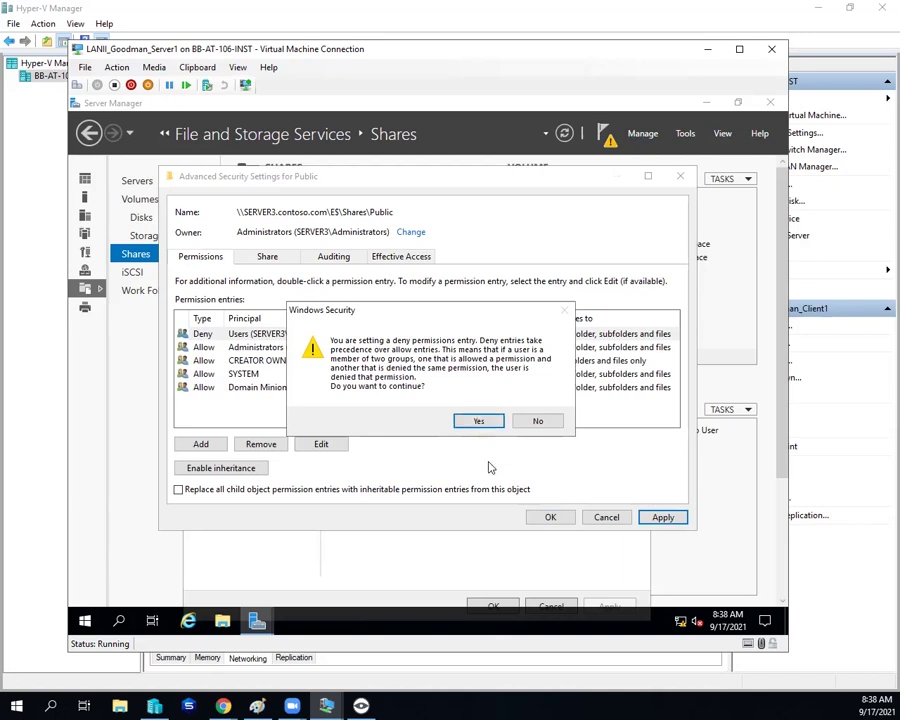
{"action": "left_click", "coordinate": [538, 423]}
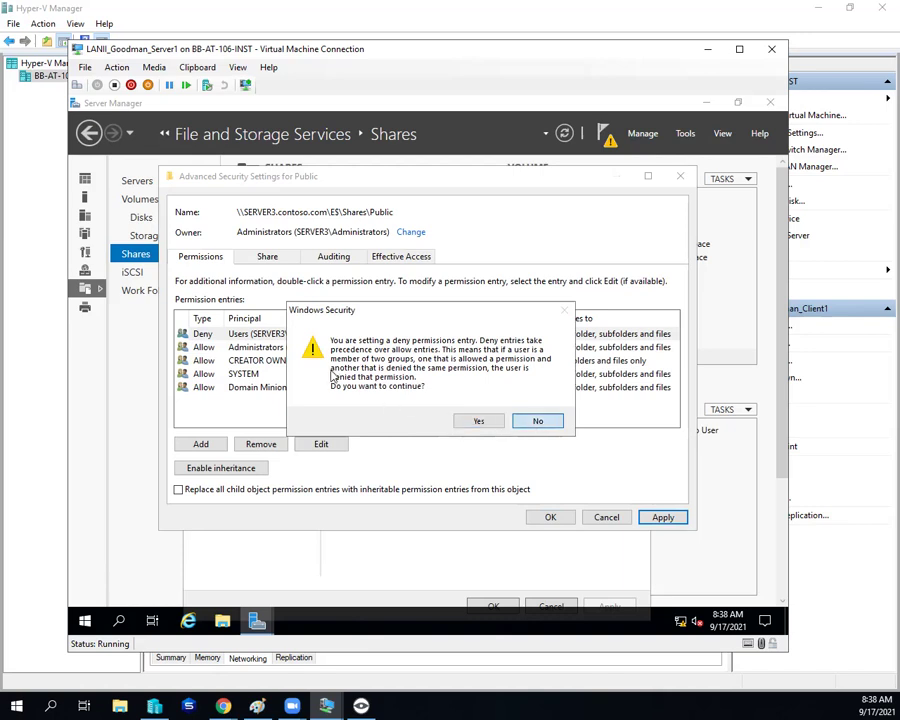
Step: Re-edit the Users entry to Deny with Modify and Write ticked, and confirm it
{"action": "left_click", "coordinate": [256, 376]}
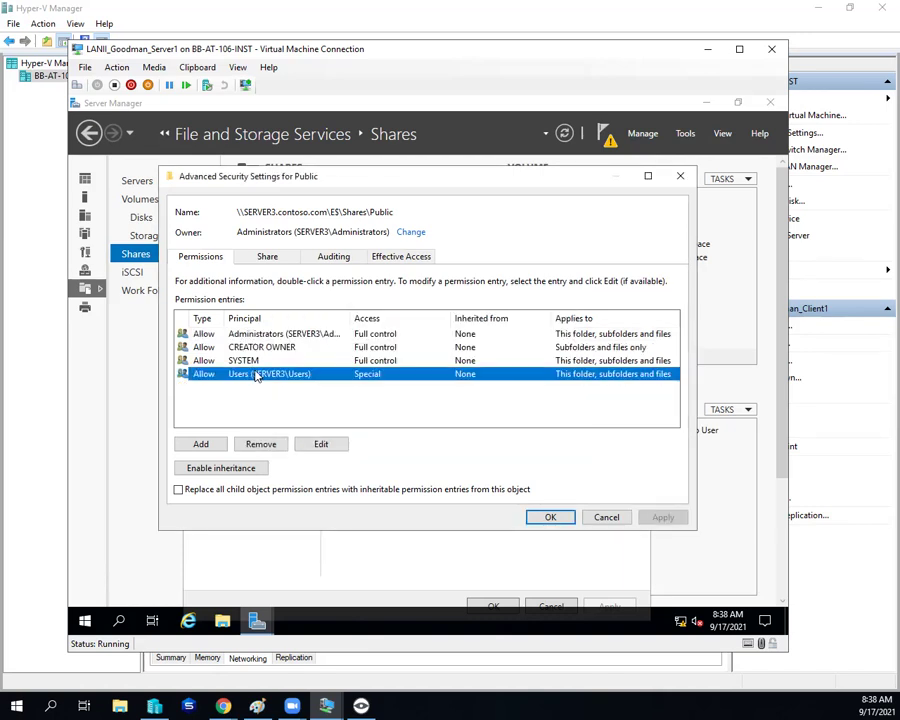
{"action": "left_click", "coordinate": [321, 444]}
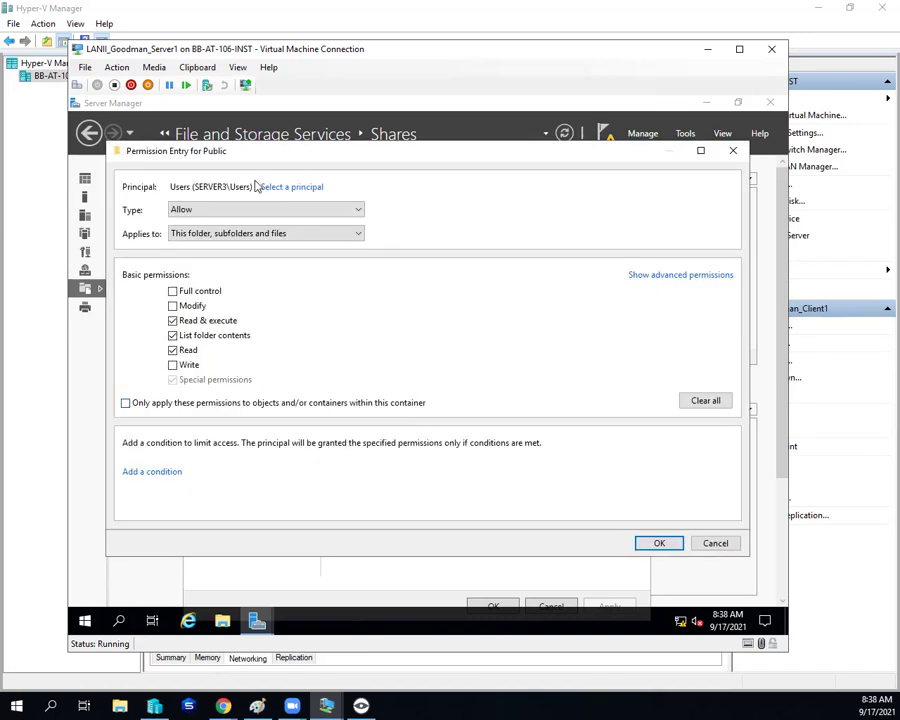
{"action": "left_click", "coordinate": [172, 306]}
{"action": "left_click", "coordinate": [268, 209]}
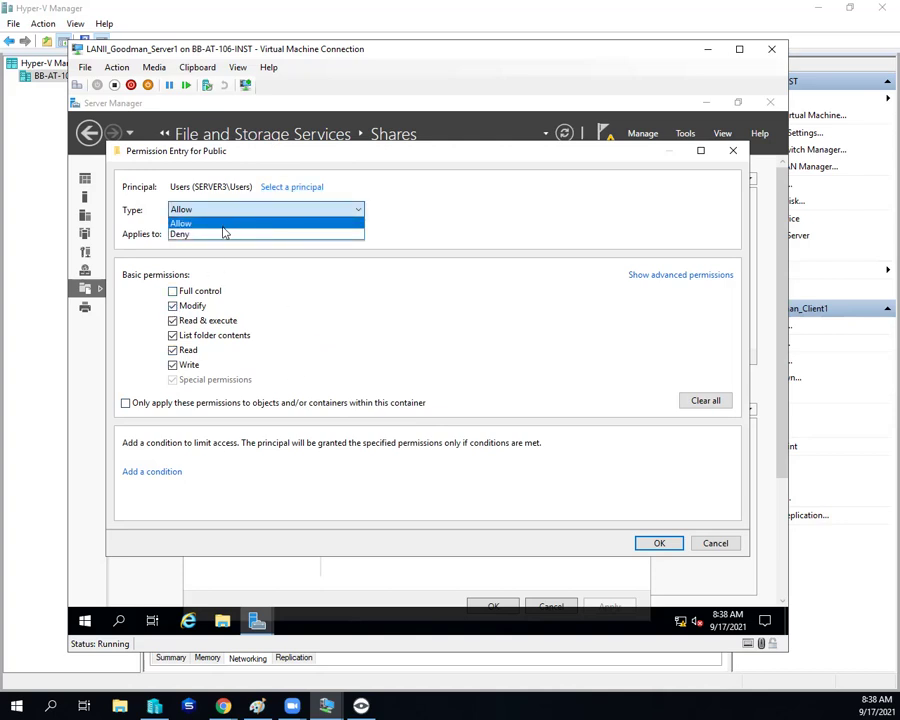
{"action": "left_click", "coordinate": [221, 234]}
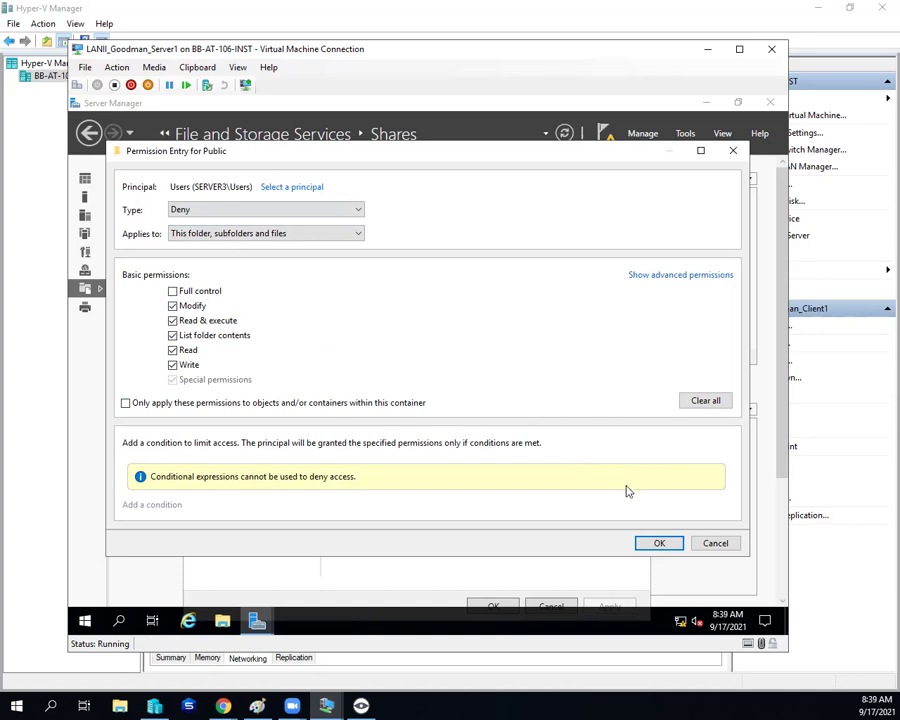
{"action": "left_click", "coordinate": [658, 542]}
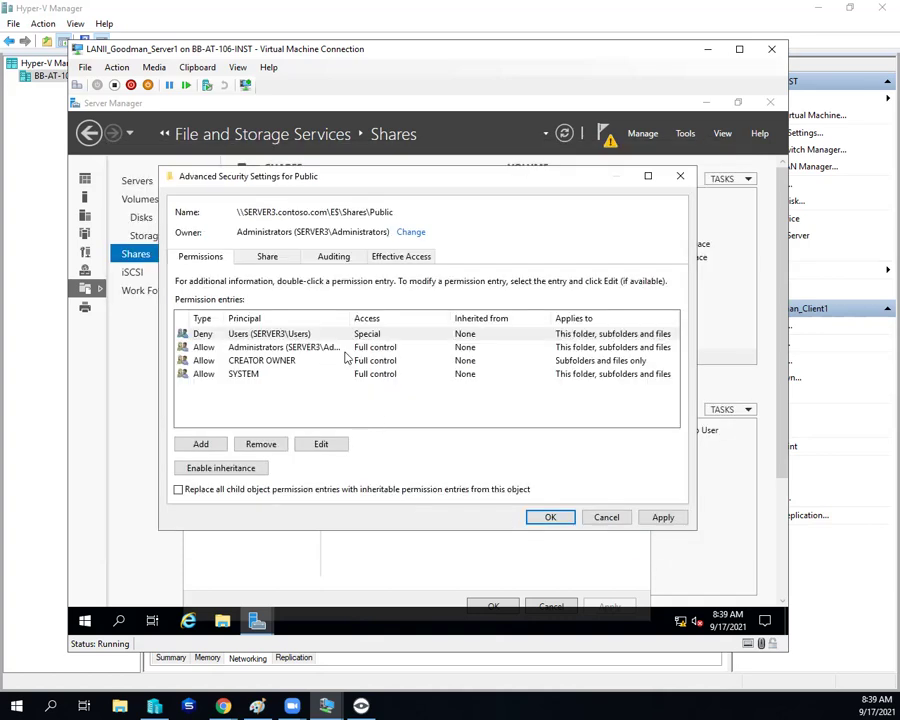
Step: Apply pending changes, then add a Domain Minions allow entry with Write and apply it
{"action": "left_click", "coordinate": [650, 518]}
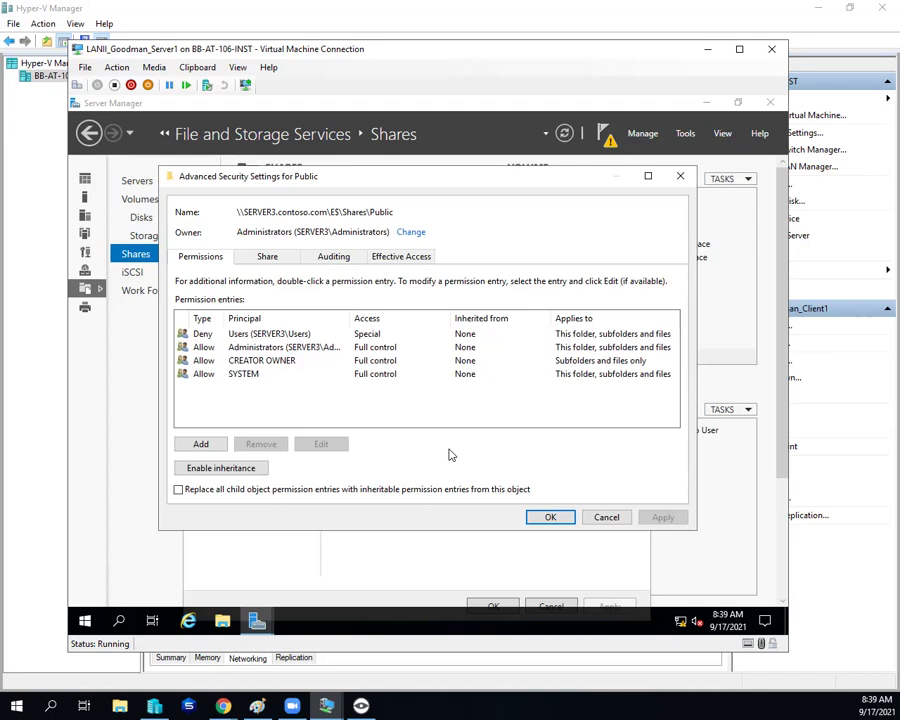
{"action": "left_click", "coordinate": [203, 442]}
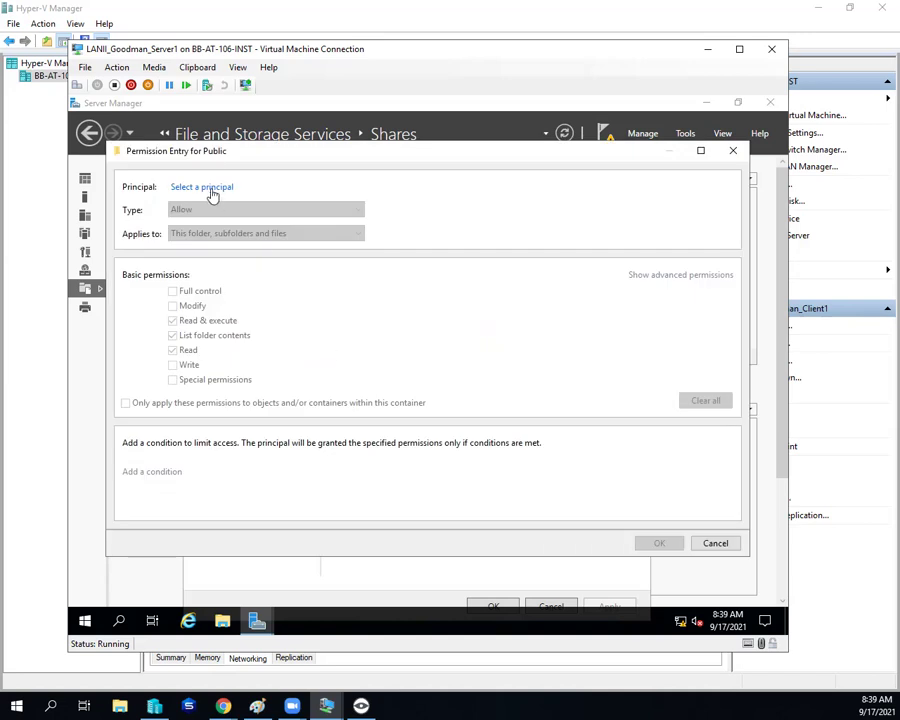
{"action": "left_click", "coordinate": [211, 188]}
{"action": "type", "text": "d"}
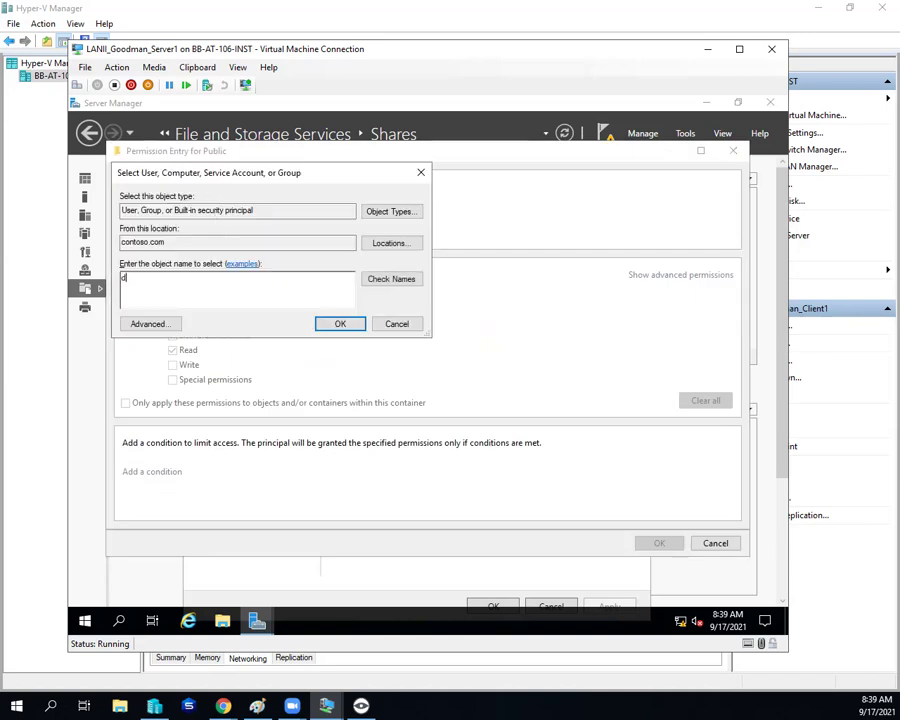
{"action": "type", "text": "omain Minions"}
{"action": "left_click", "coordinate": [340, 326]}
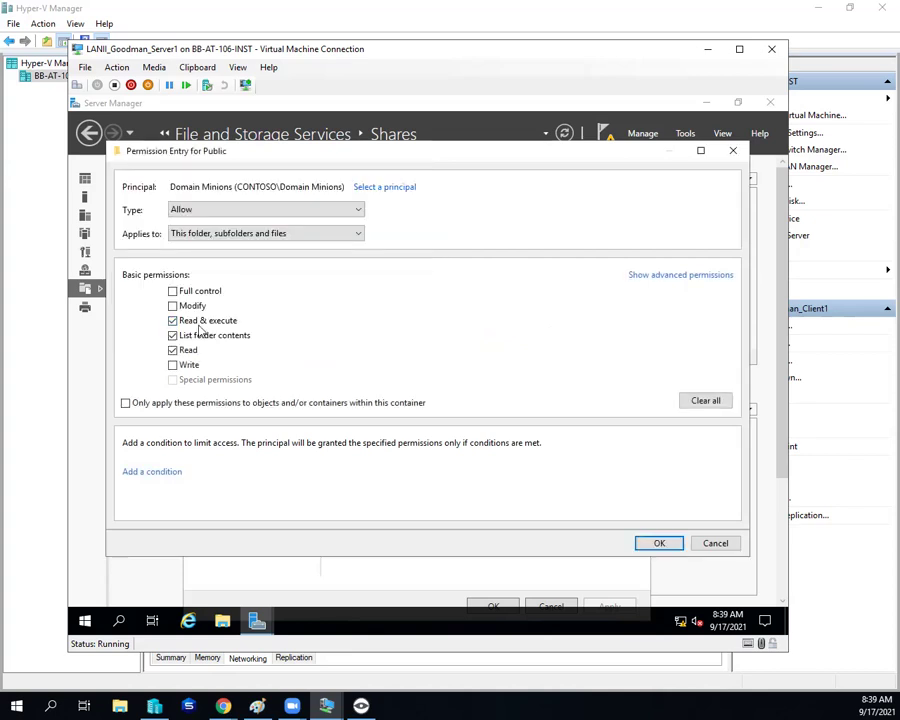
{"action": "left_click", "coordinate": [172, 364]}
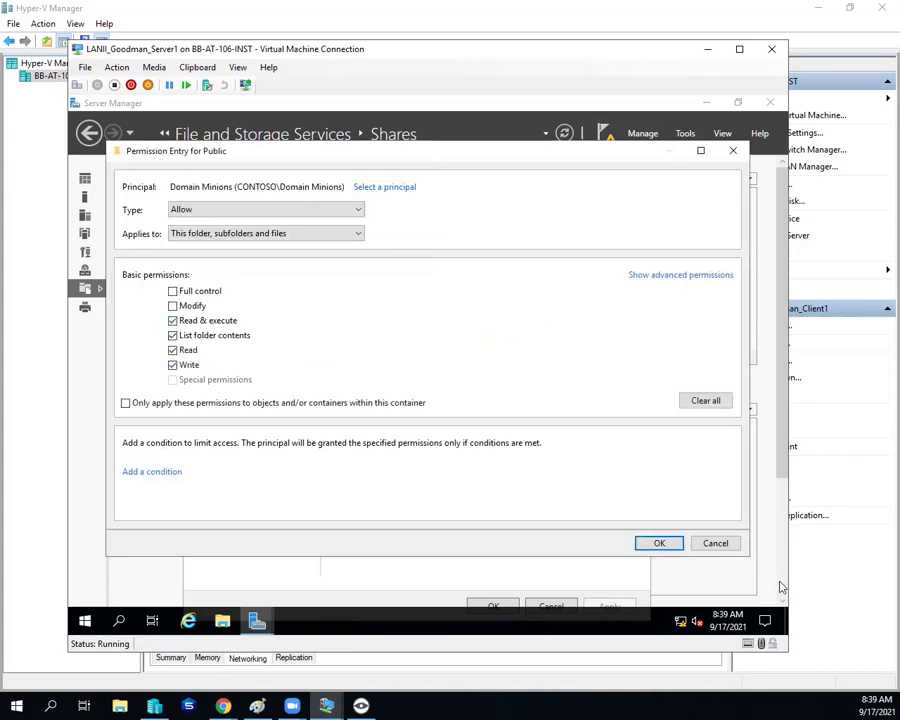
{"action": "left_click", "coordinate": [668, 547]}
{"action": "left_click", "coordinate": [658, 523]}
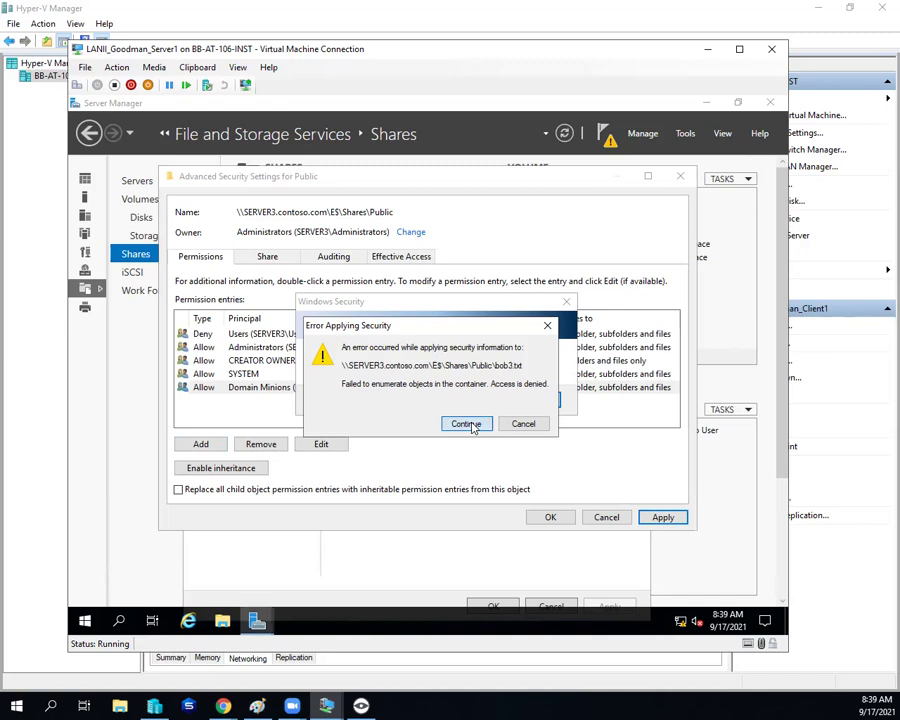
Step: Switch the Users entry from Deny to Allow and apply, skipping access-denied files
{"action": "left_click", "coordinate": [472, 426]}
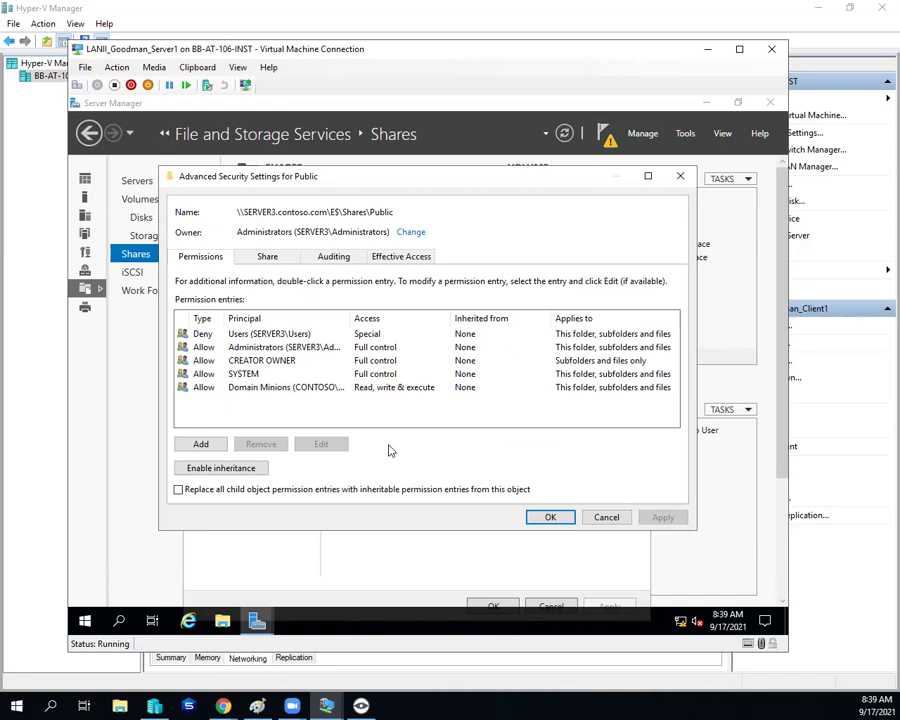
{"action": "left_click", "coordinate": [270, 389]}
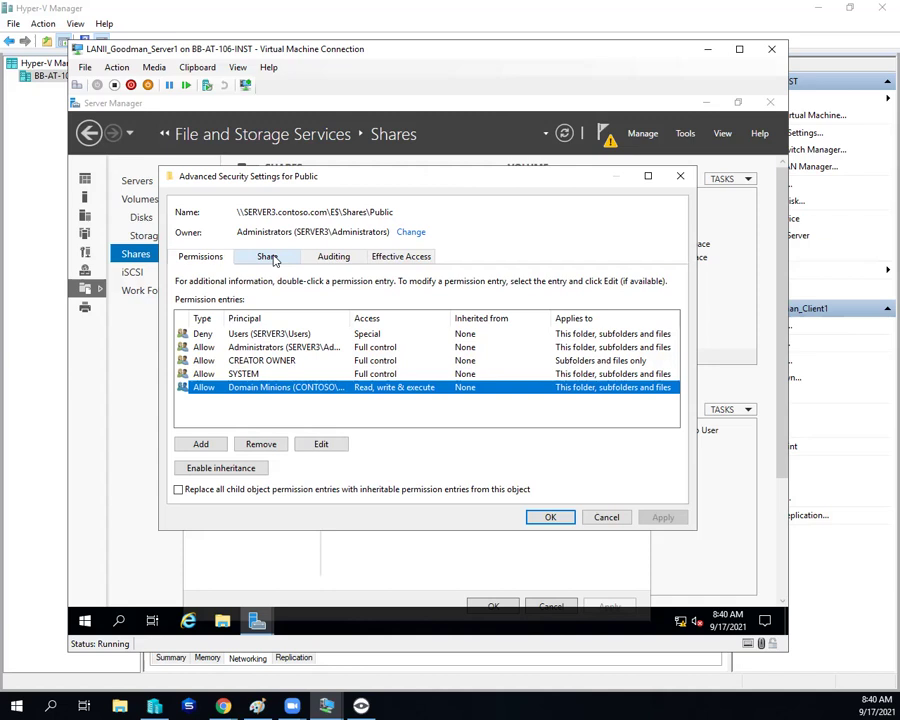
{"action": "left_click", "coordinate": [238, 338]}
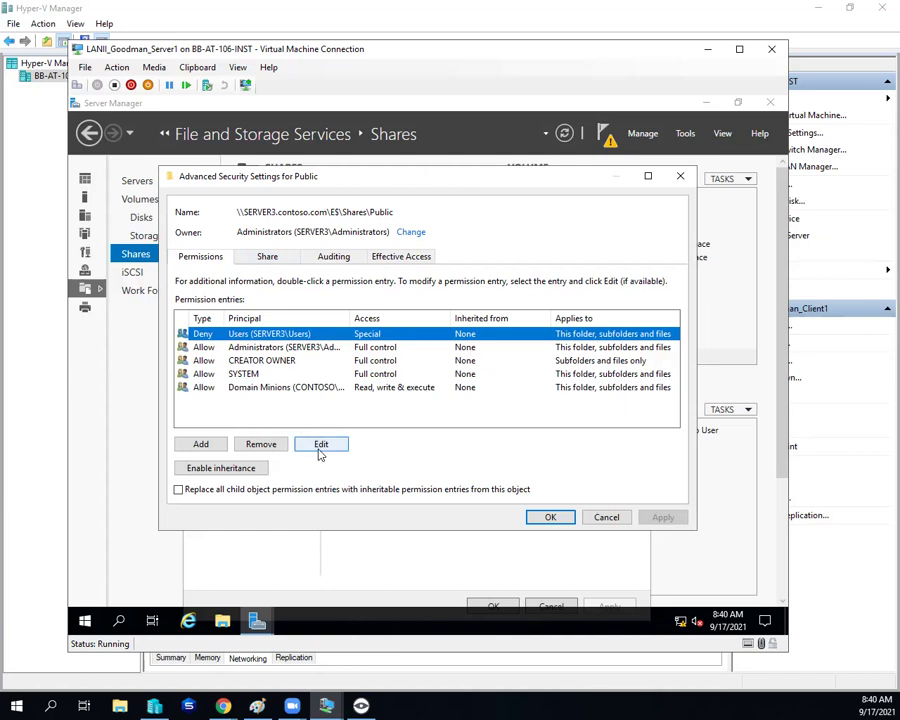
{"action": "left_click", "coordinate": [318, 446]}
{"action": "left_click", "coordinate": [207, 214]}
{"action": "left_click", "coordinate": [207, 224]}
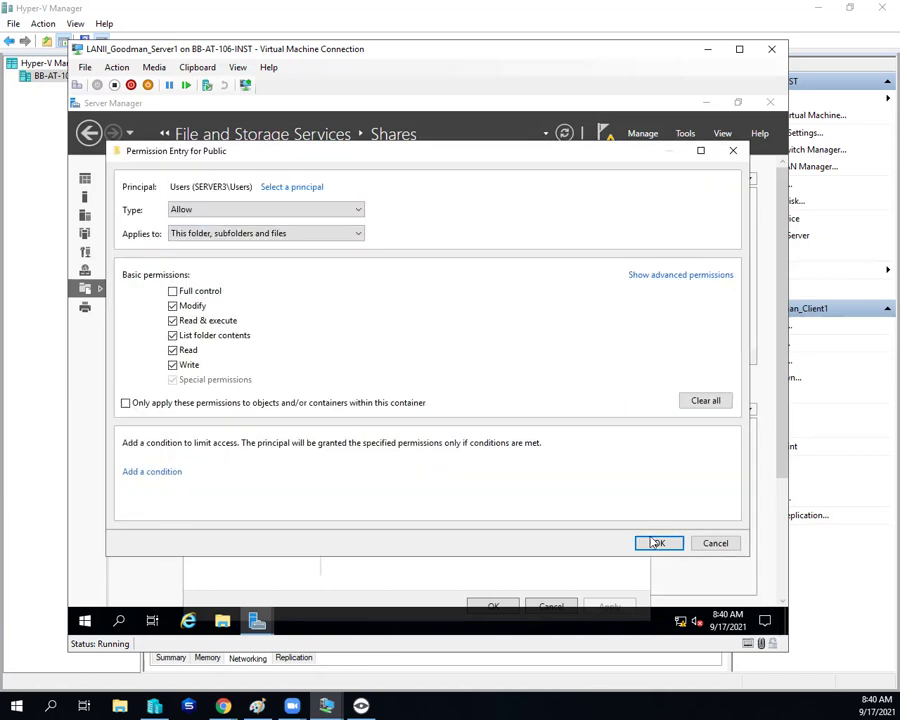
{"action": "left_click", "coordinate": [657, 543]}
{"action": "left_click", "coordinate": [663, 517]}
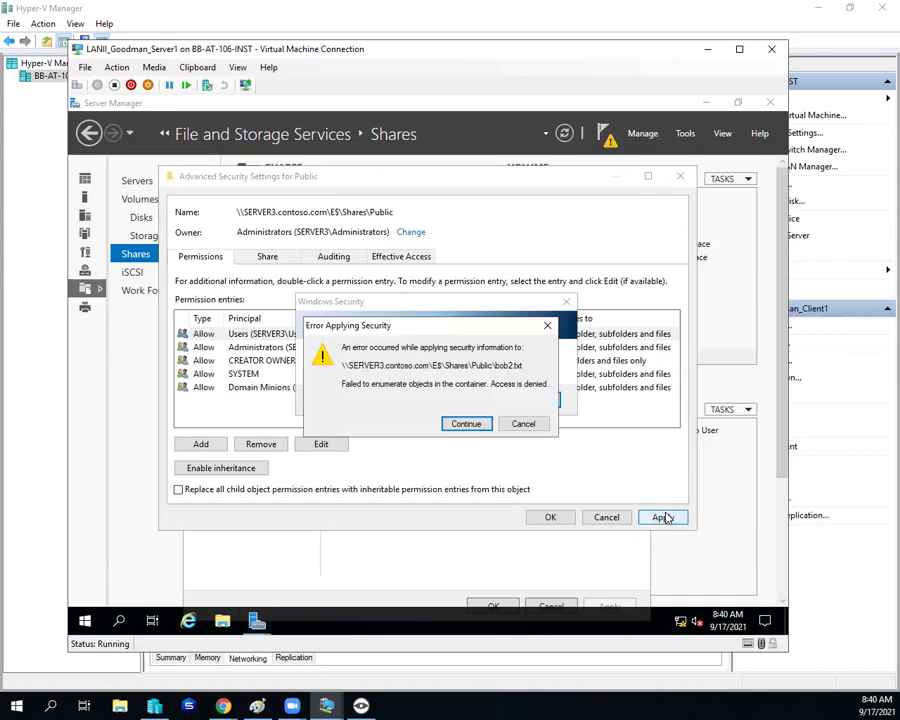
{"action": "left_click", "coordinate": [448, 426]}
{"action": "left_click", "coordinate": [449, 426]}
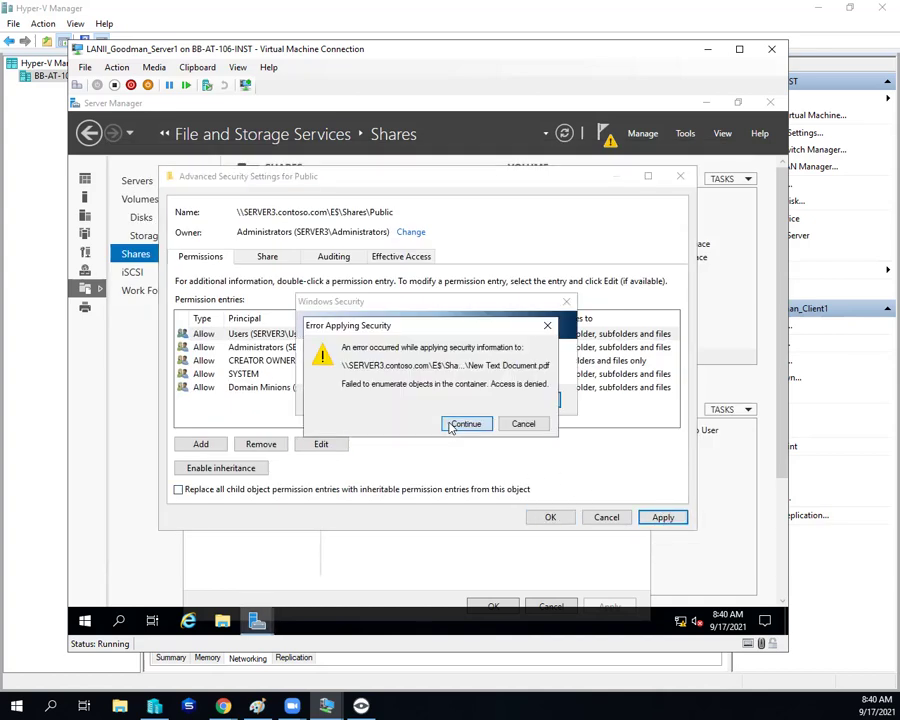
{"action": "left_click", "coordinate": [450, 427]}
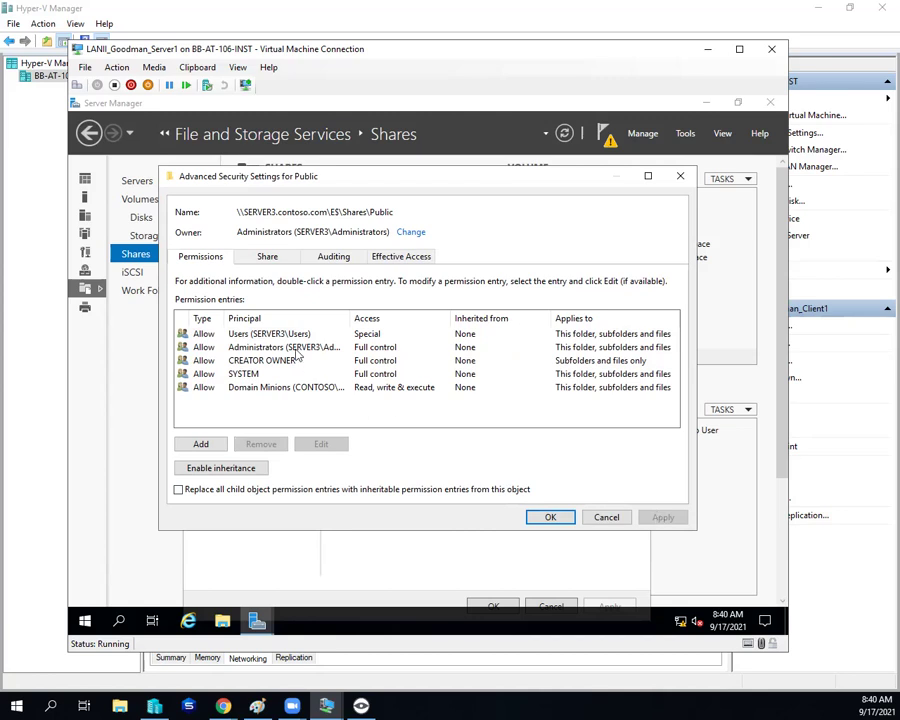
Step: Tick 'Replace all child object permission entries' and apply, continuing past failing files
{"action": "left_click", "coordinate": [219, 490]}
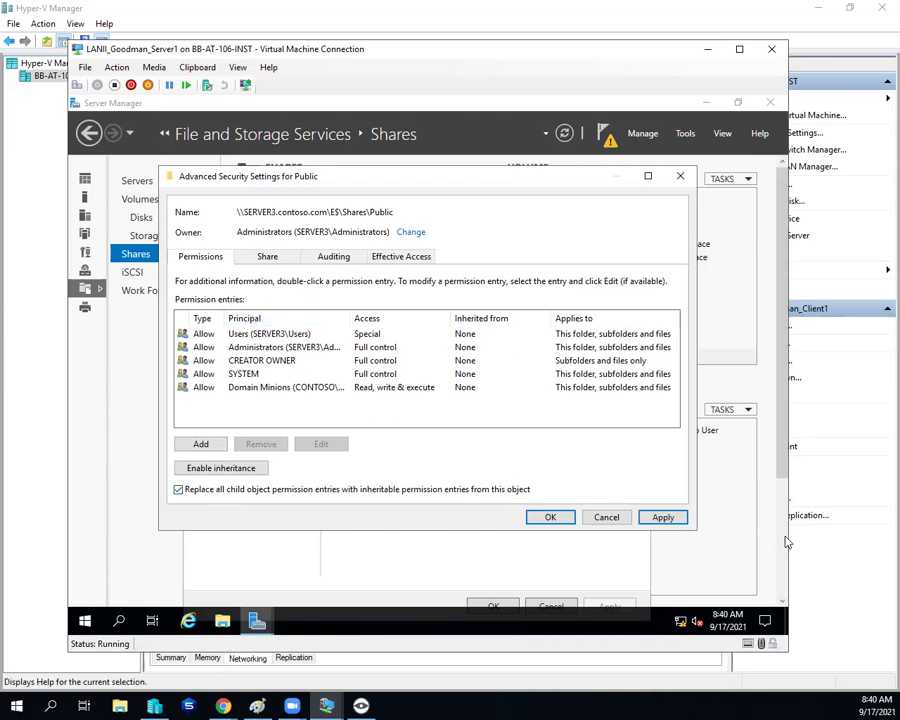
{"action": "left_click", "coordinate": [673, 519]}
{"action": "left_click", "coordinate": [472, 417]}
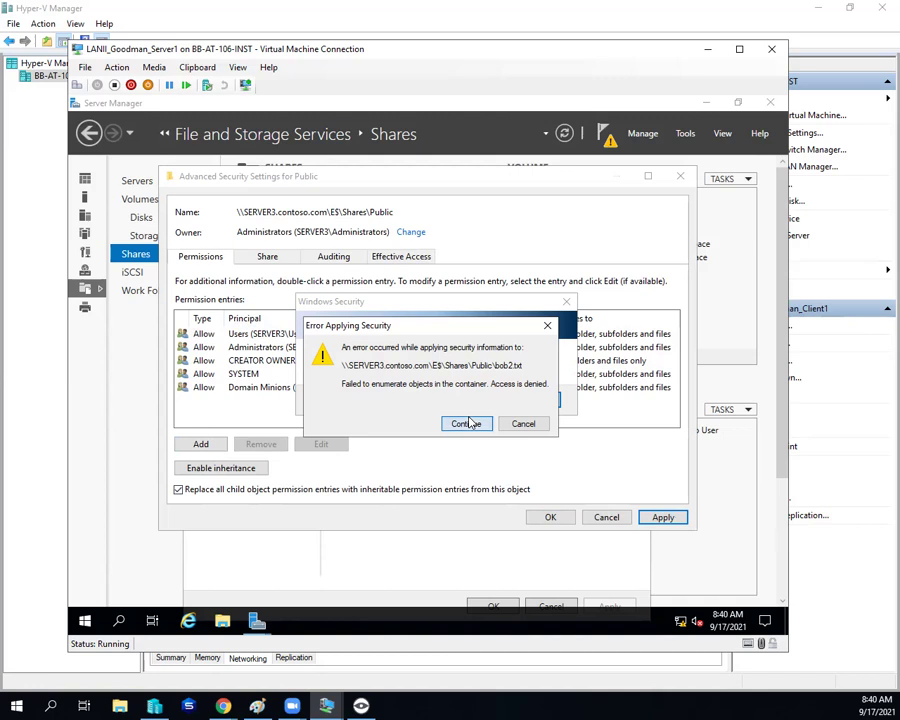
{"action": "left_click", "coordinate": [466, 423]}
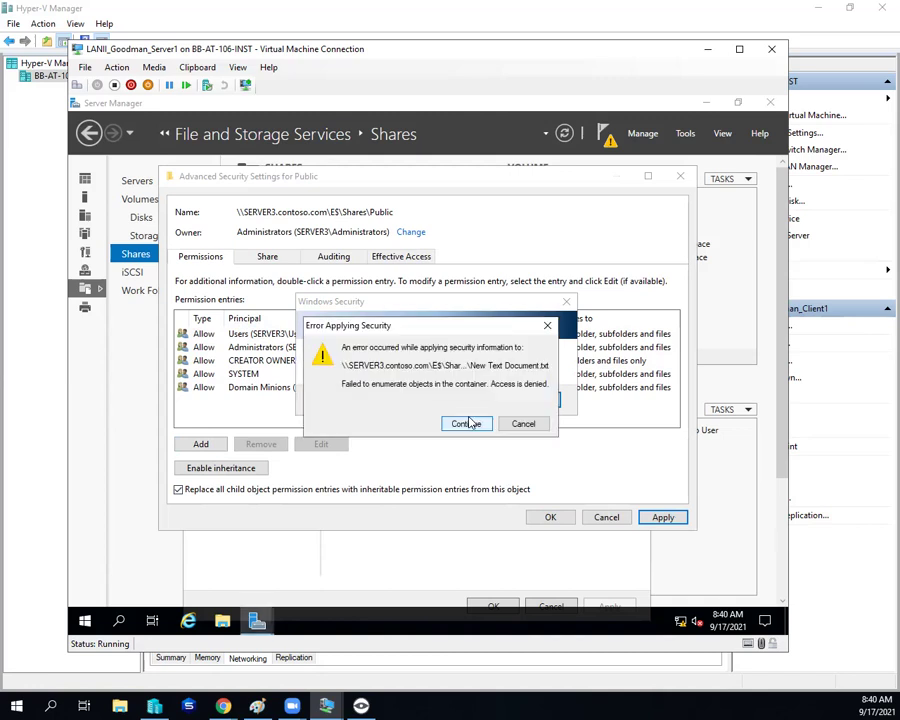
{"action": "left_click", "coordinate": [466, 423]}
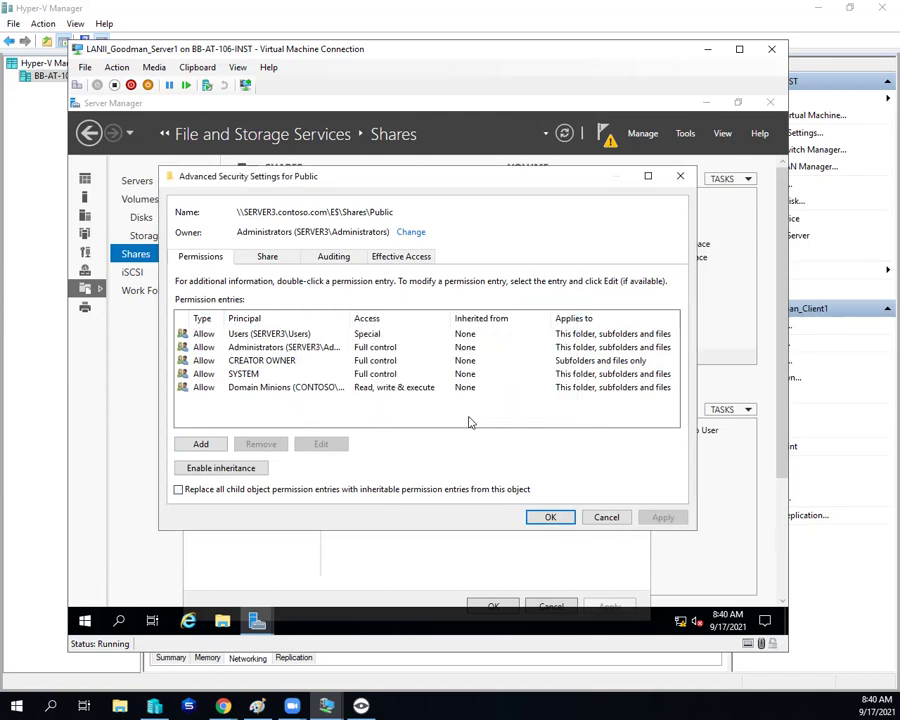
Step: Retry the child permission replacement, stop at the access error, then close the security settings with OK
{"action": "left_click", "coordinate": [297, 489]}
{"action": "left_click", "coordinate": [663, 518]}
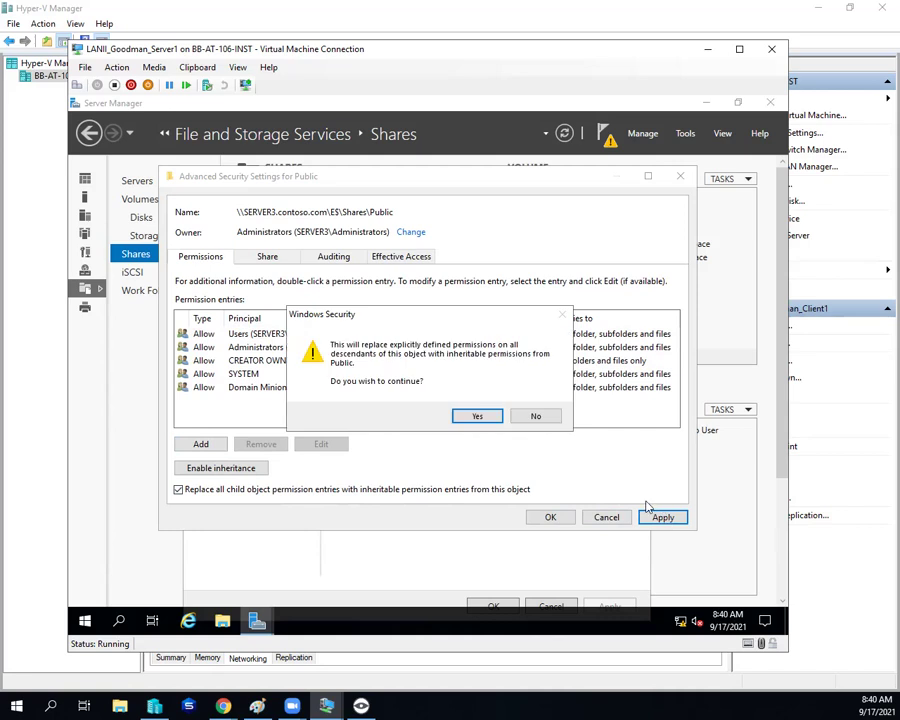
{"action": "left_click", "coordinate": [478, 417]}
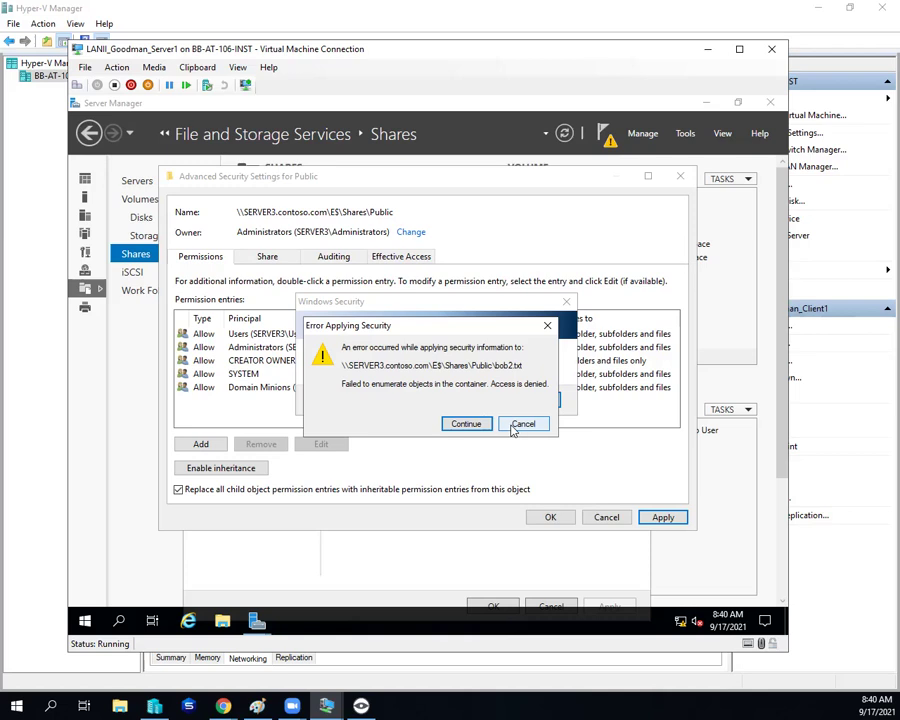
{"action": "left_click", "coordinate": [518, 426]}
{"action": "left_click", "coordinate": [532, 411]}
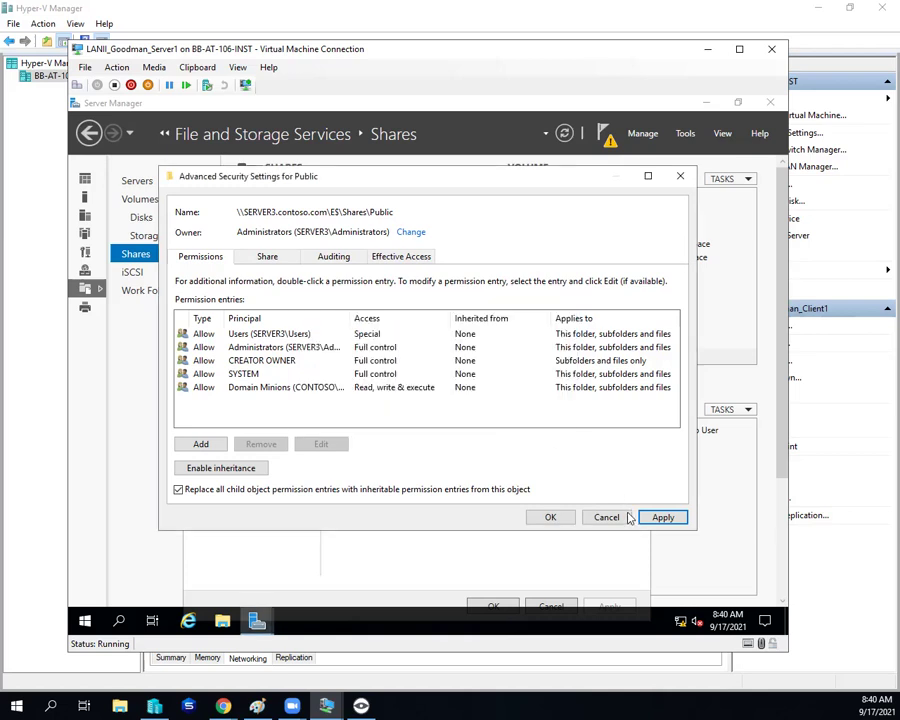
{"action": "left_click", "coordinate": [538, 516]}
{"action": "left_click", "coordinate": [484, 419]}
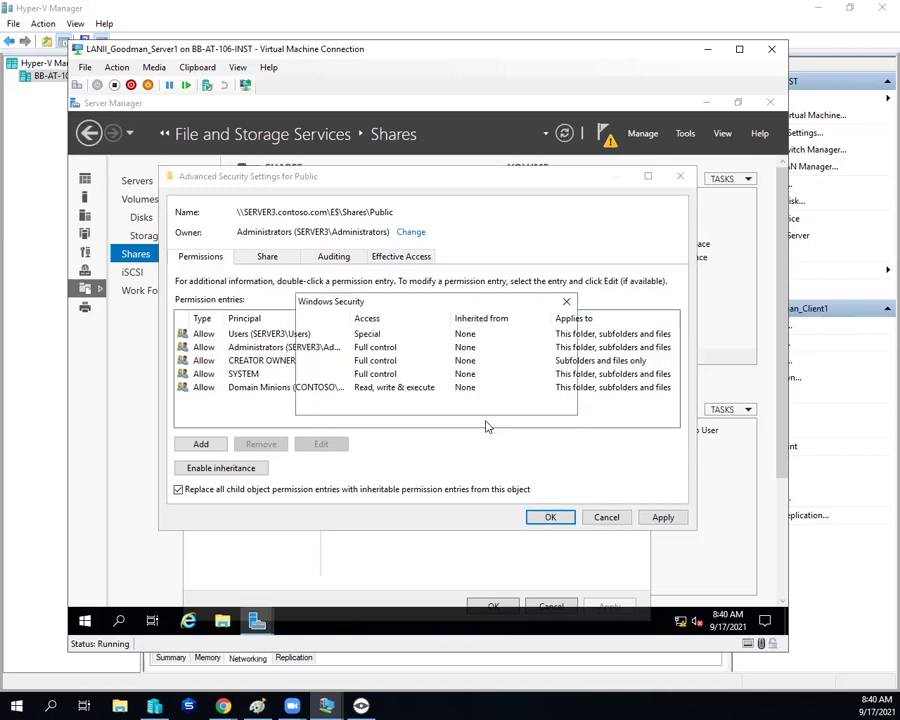
{"action": "left_click", "coordinate": [485, 423]}
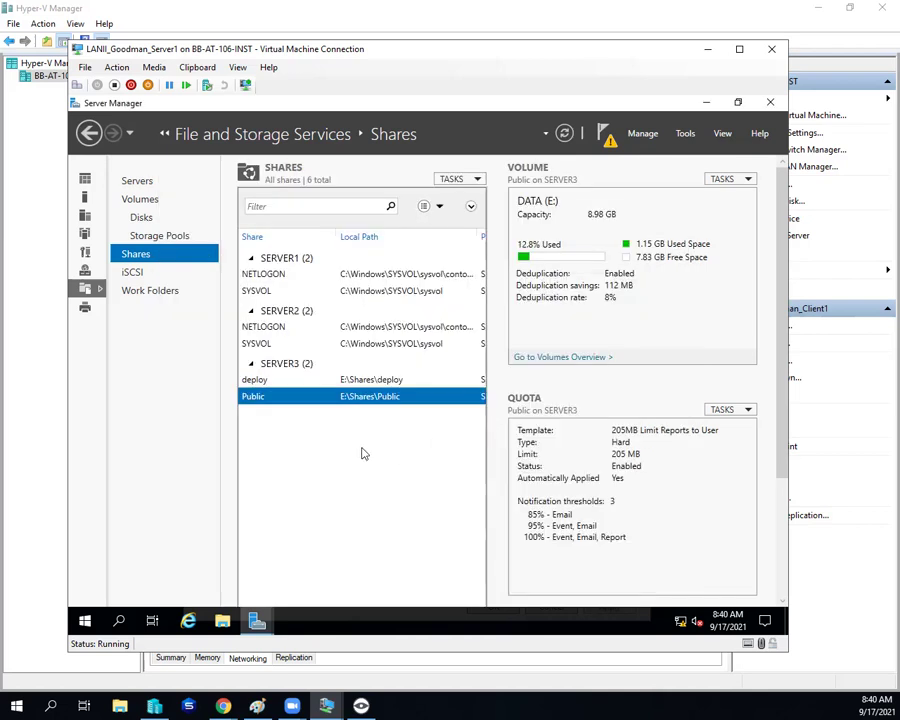
Step: Reopen Public's properties and its advanced security settings
{"action": "right_click", "coordinate": [271, 399]}
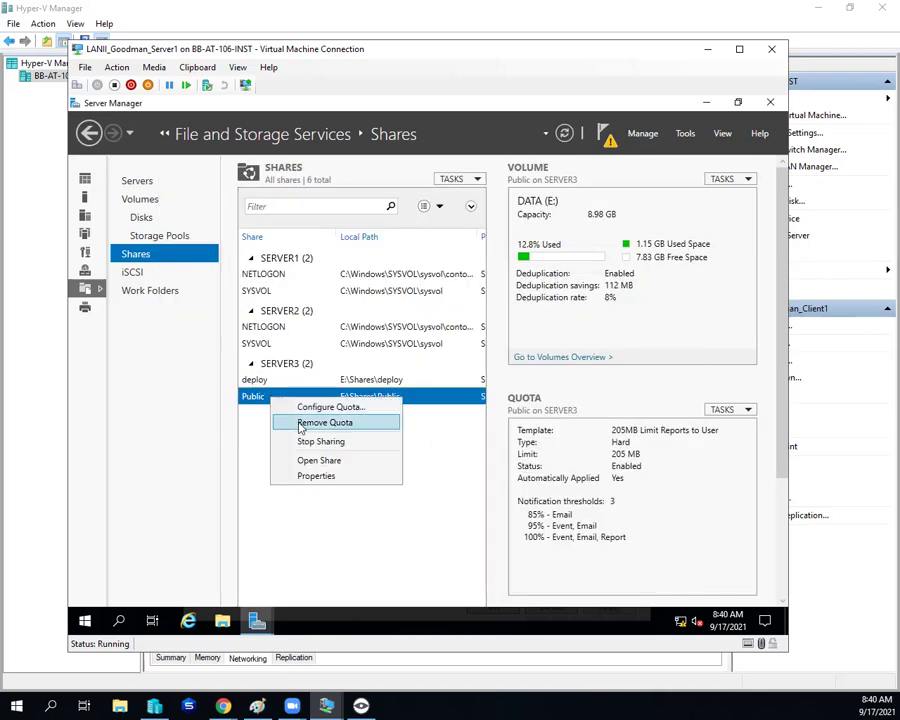
{"action": "left_click", "coordinate": [316, 475]}
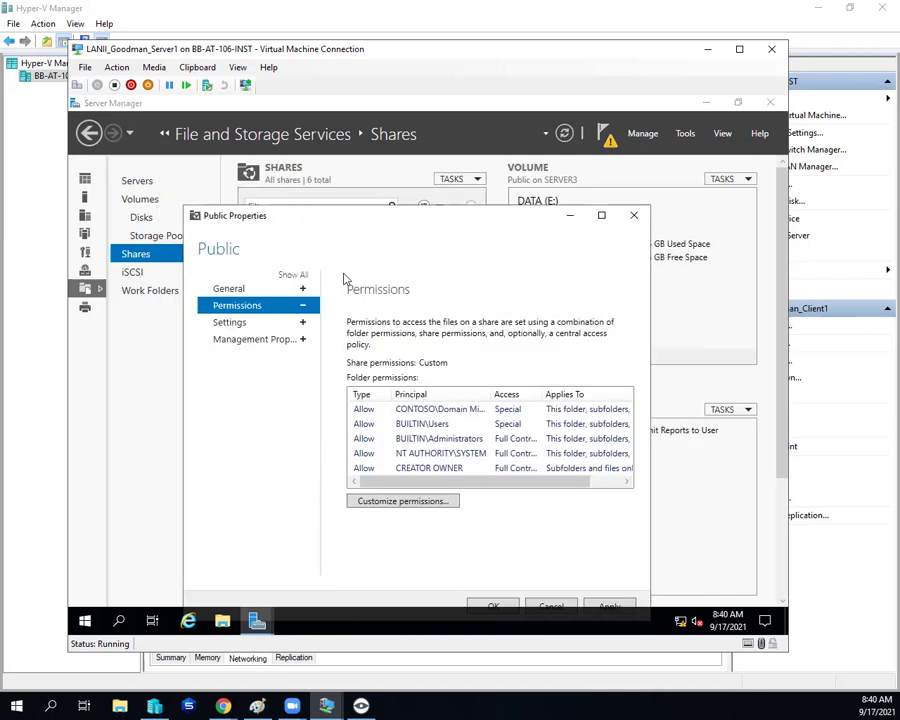
{"action": "left_click", "coordinate": [410, 500]}
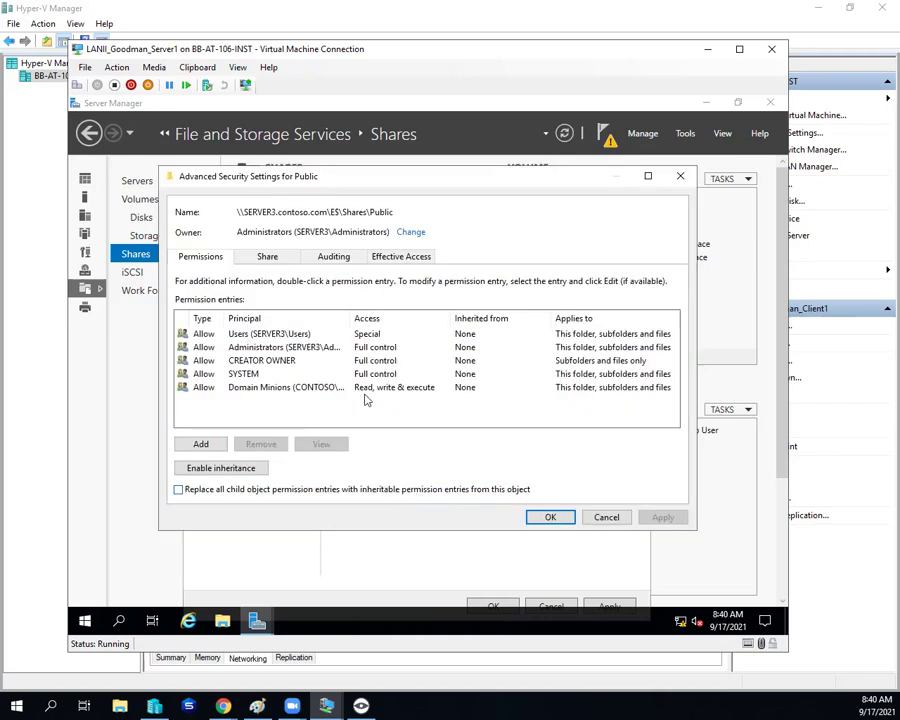
Step: Replace all child object permissions, continue past failing files, and sort entries by Principal
{"action": "left_click", "coordinate": [413, 497]}
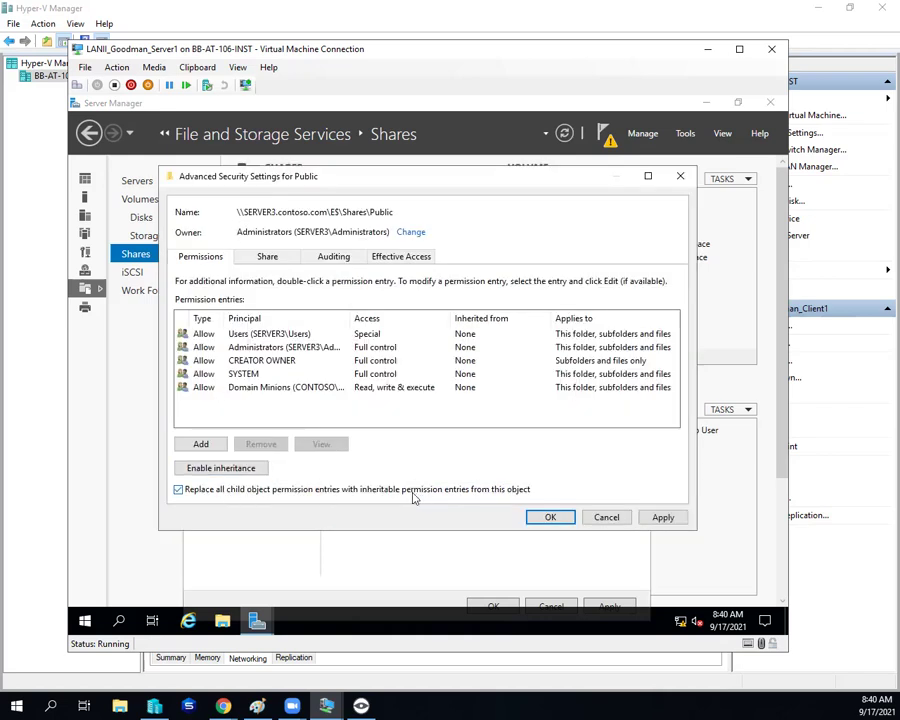
{"action": "left_click", "coordinate": [663, 517]}
{"action": "left_click", "coordinate": [458, 419]}
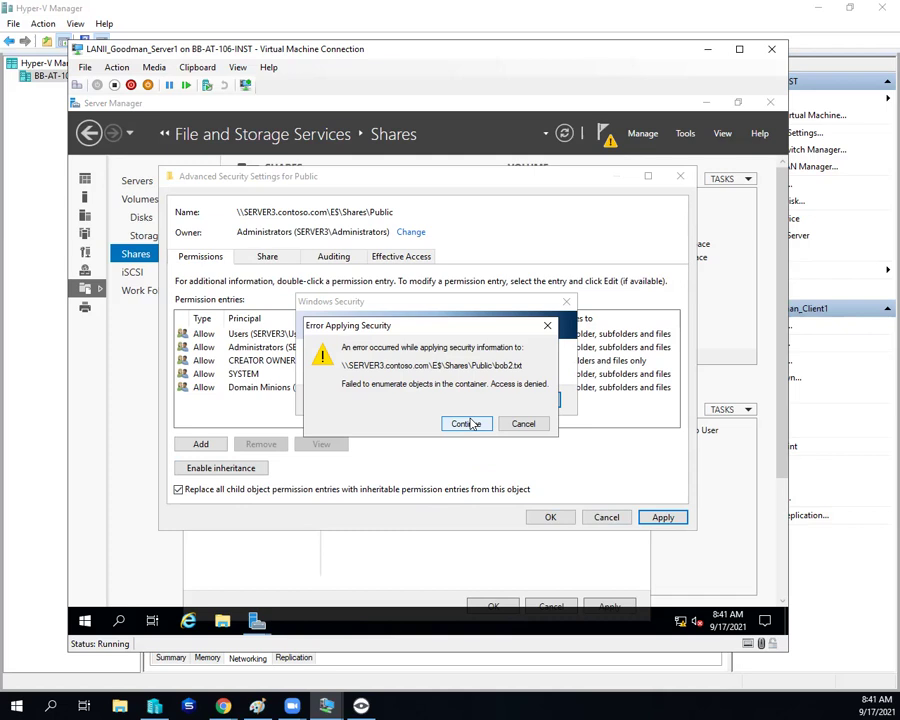
{"action": "left_click", "coordinate": [466, 424]}
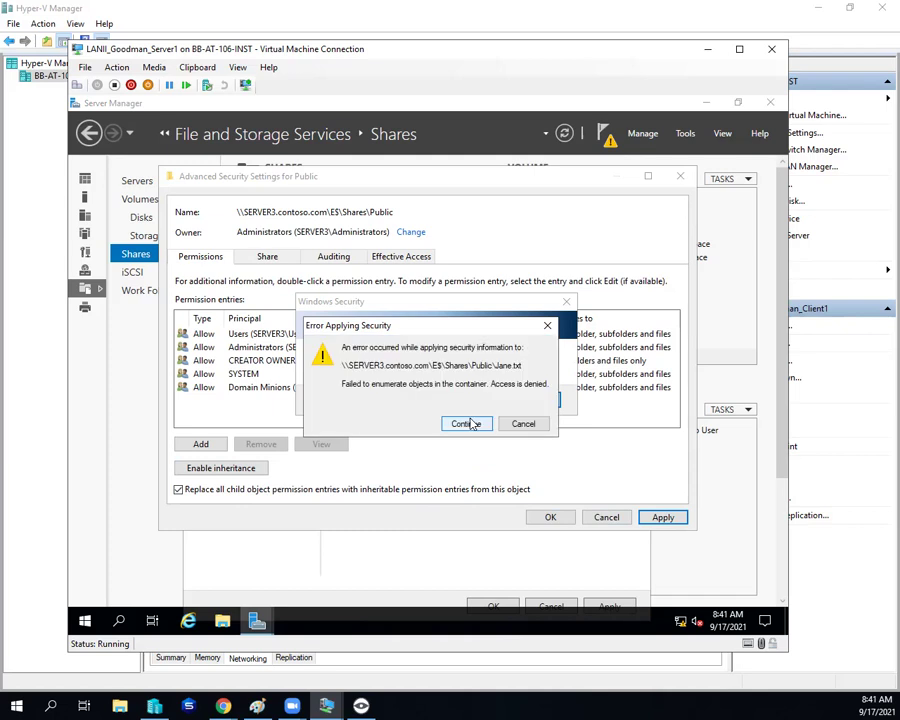
{"action": "left_click", "coordinate": [470, 424]}
{"action": "left_click", "coordinate": [470, 424]}
{"action": "left_click", "coordinate": [470, 424]}
{"action": "left_click", "coordinate": [244, 318]}
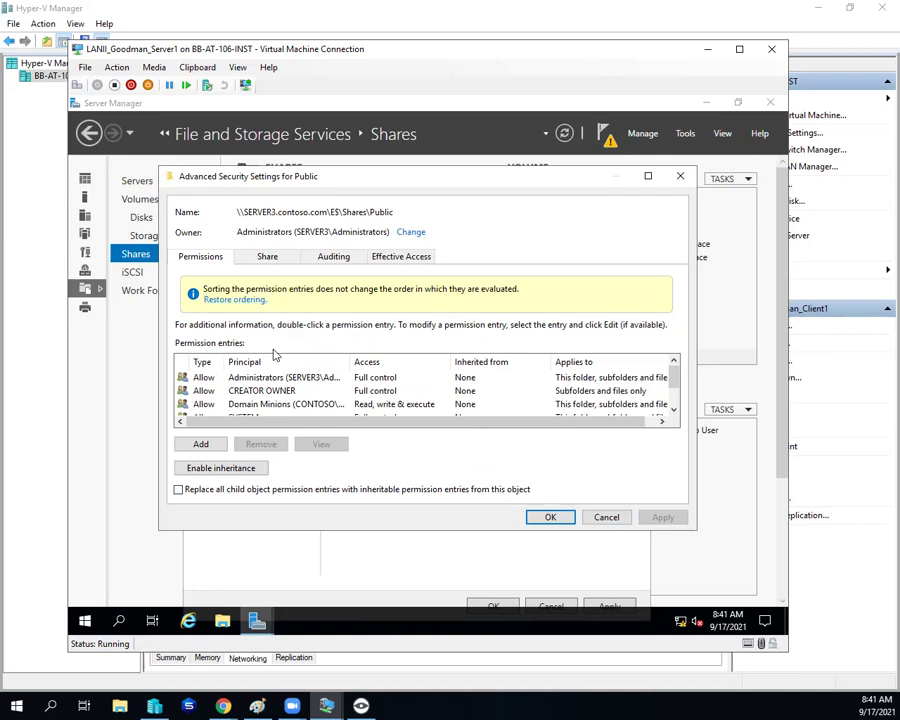
Step: Glance at the share permissions, then return to folder entries in default order
{"action": "scroll", "coordinate": [341, 367], "scroll_direction": "down", "scroll_amount": 1}
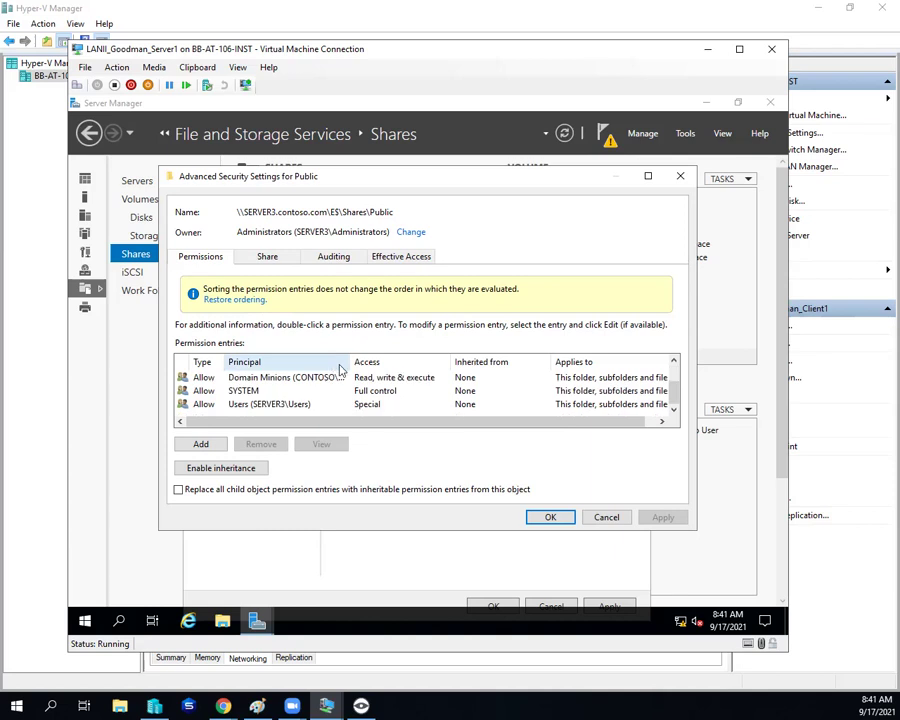
{"action": "scroll", "coordinate": [367, 400], "scroll_direction": "up", "scroll_amount": 1}
{"action": "left_click", "coordinate": [293, 255]}
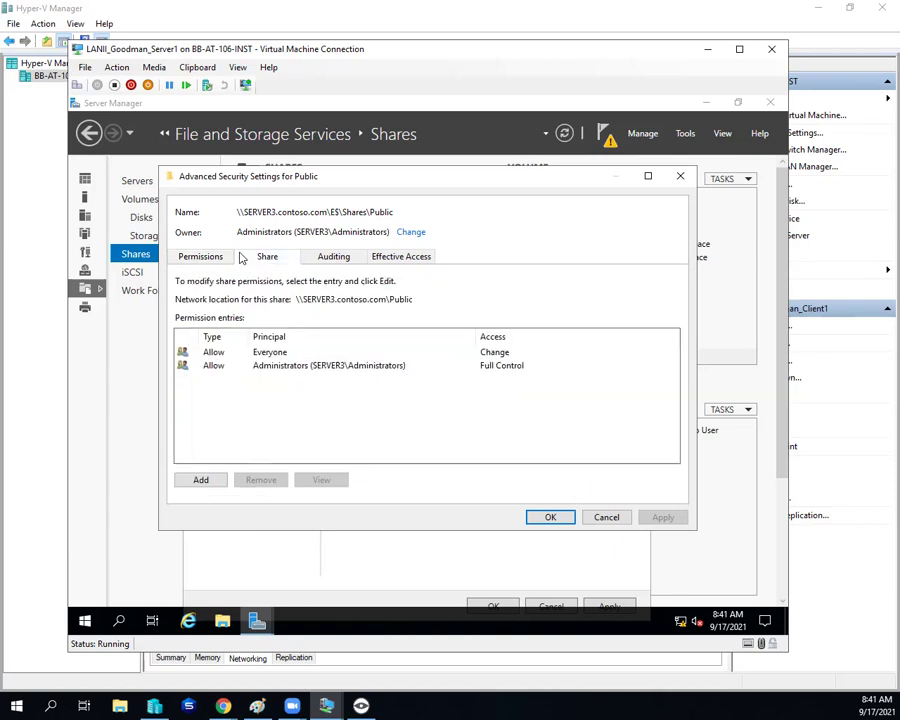
{"action": "left_click", "coordinate": [203, 258]}
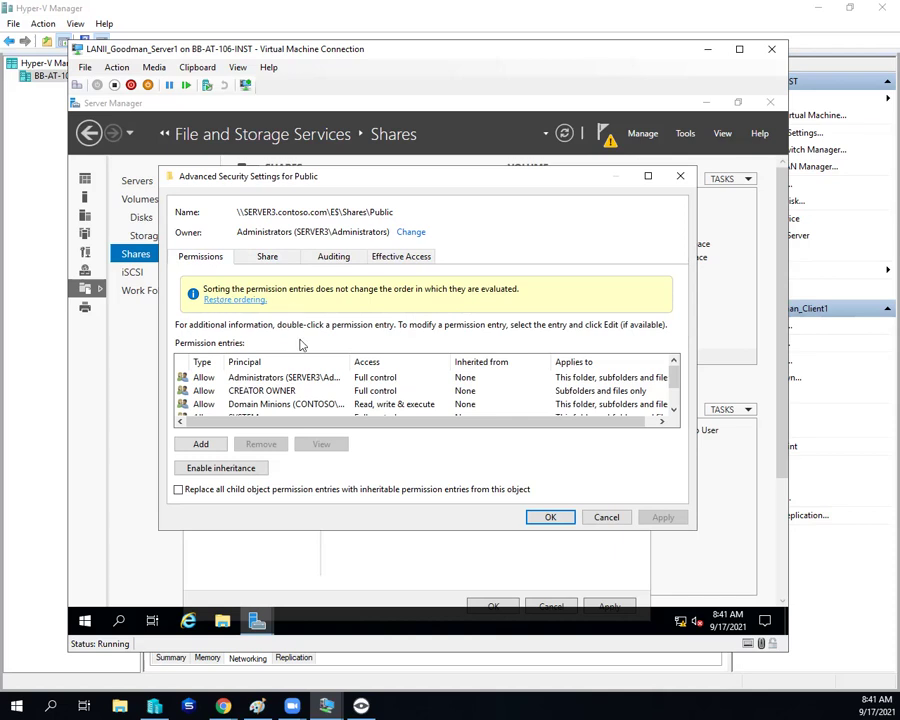
{"action": "left_click", "coordinate": [216, 301]}
Step: Set the SERVER3\Users entry to Deny, apply past file errors, and review the Domain Minions entry
{"action": "left_click", "coordinate": [262, 388]}
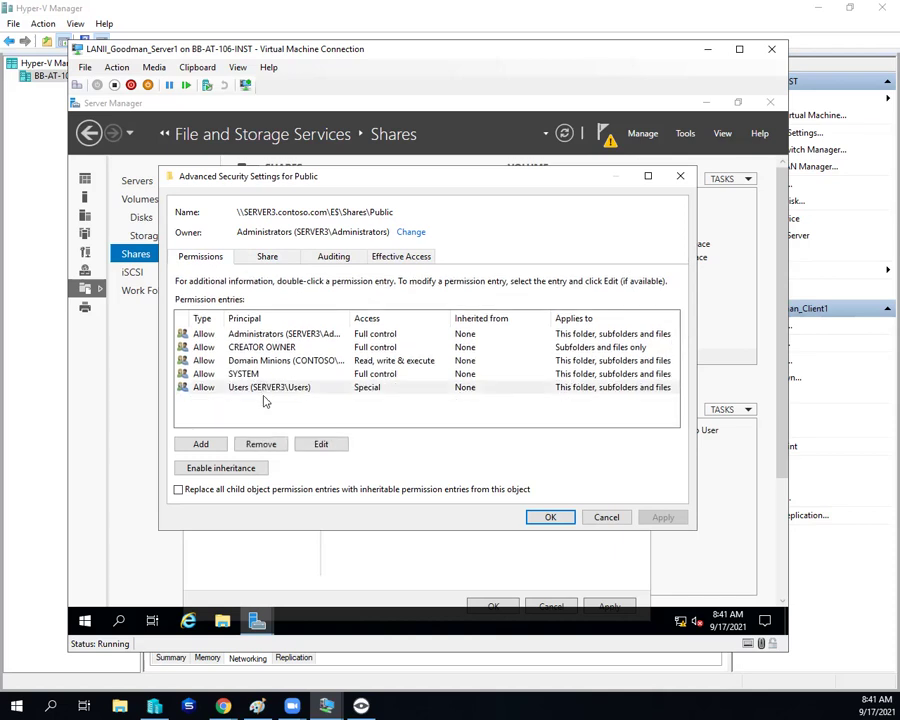
{"action": "left_click", "coordinate": [319, 444]}
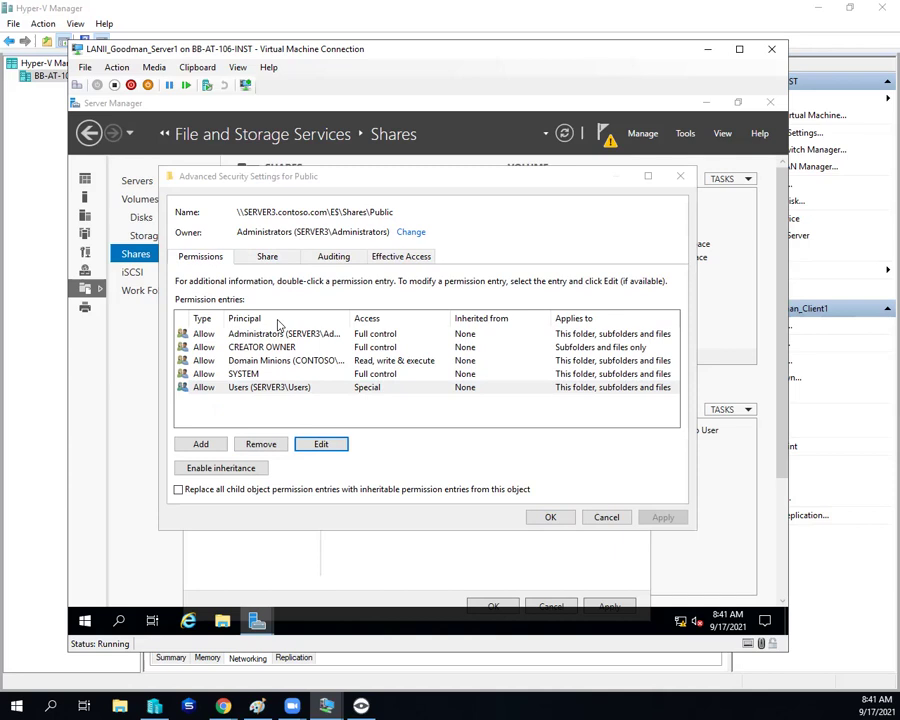
{"action": "left_click", "coordinate": [193, 208]}
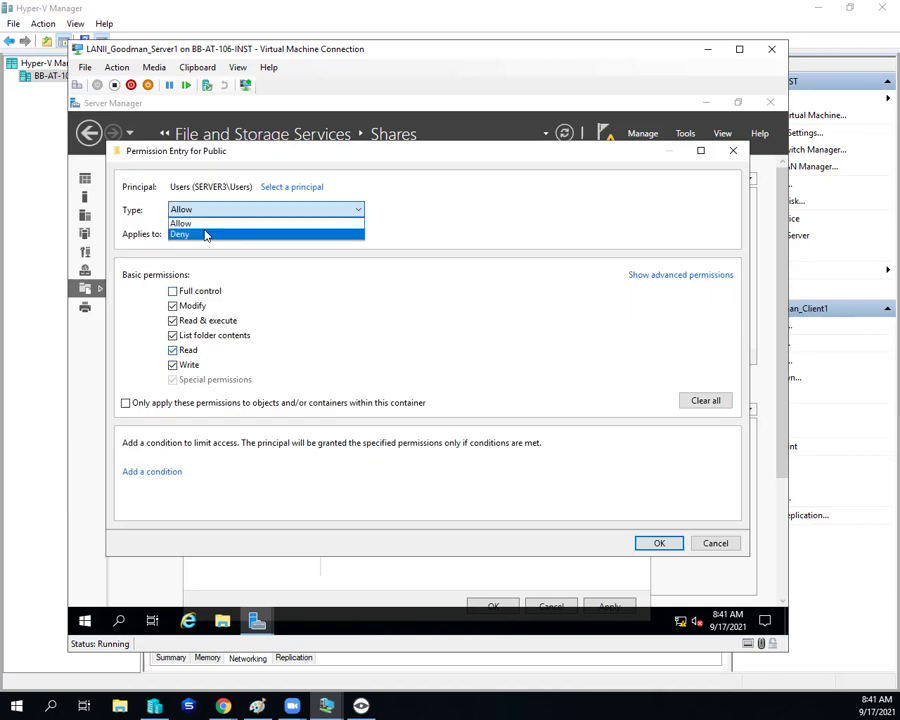
{"action": "left_click", "coordinate": [203, 233]}
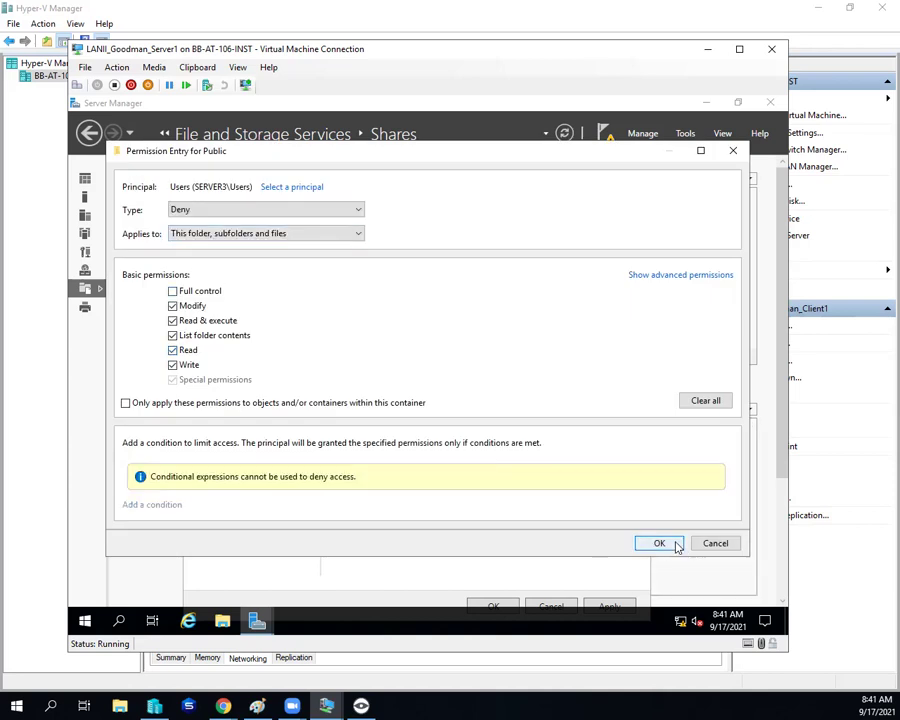
{"action": "left_click", "coordinate": [676, 543]}
{"action": "left_click", "coordinate": [660, 517]}
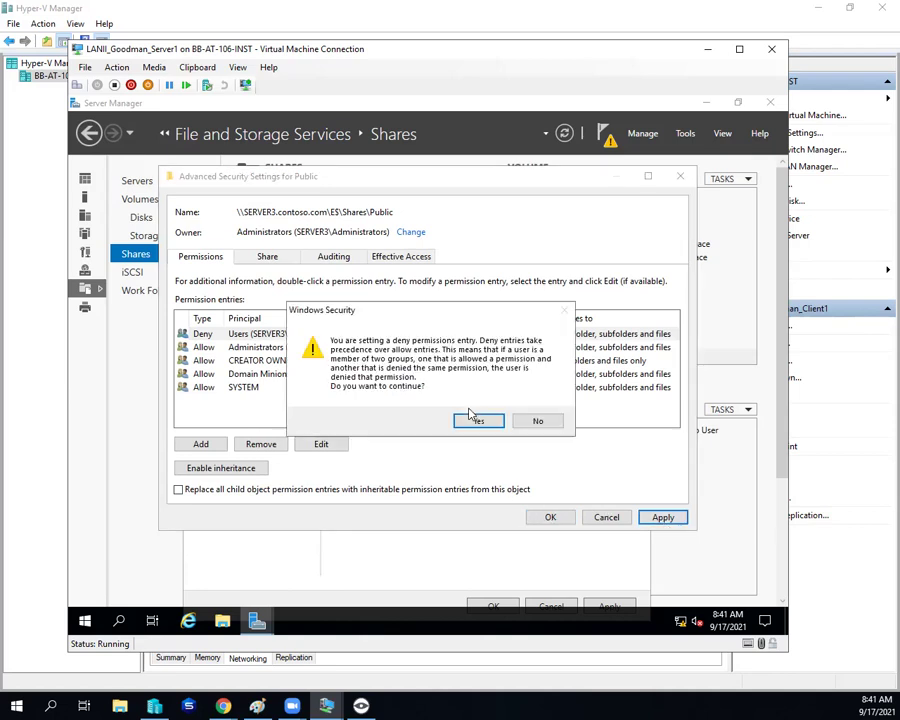
{"action": "left_click", "coordinate": [476, 421]}
{"action": "left_click", "coordinate": [474, 424]}
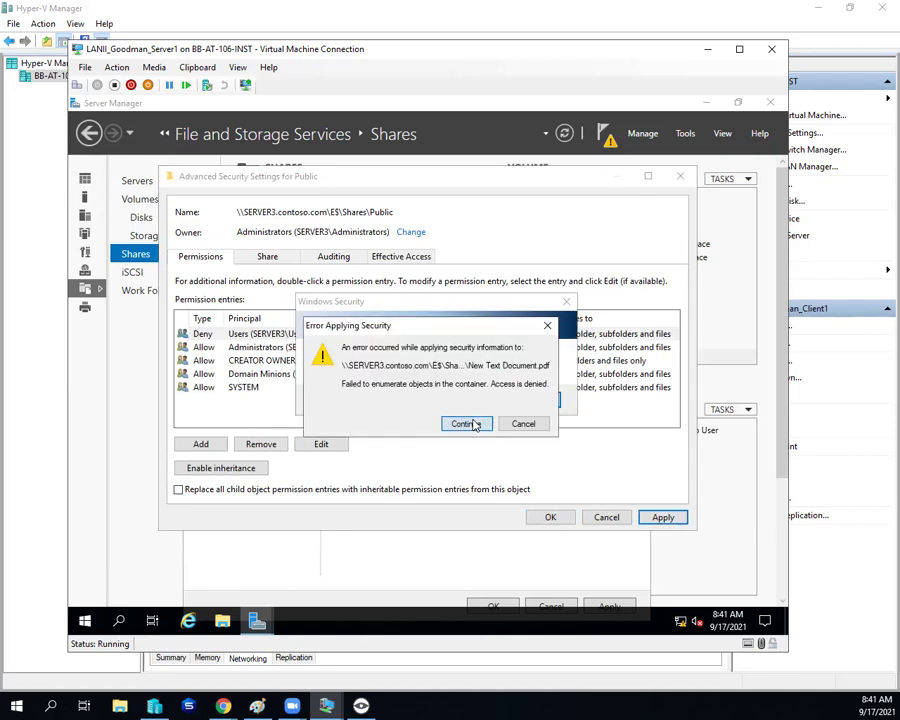
{"action": "left_click", "coordinate": [474, 424]}
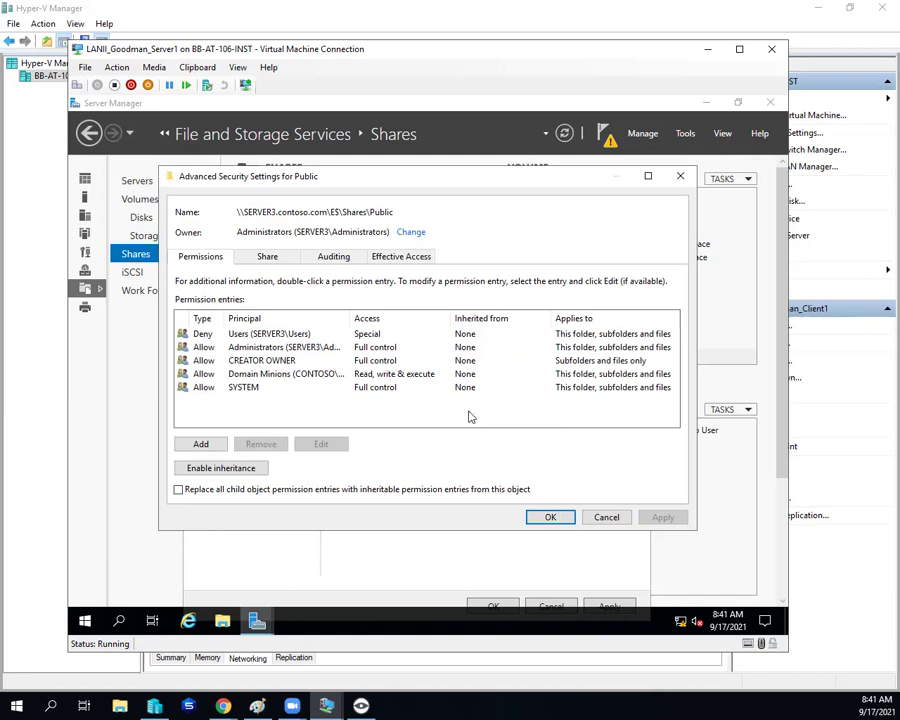
{"action": "left_click", "coordinate": [277, 375]}
{"action": "left_click", "coordinate": [280, 336]}
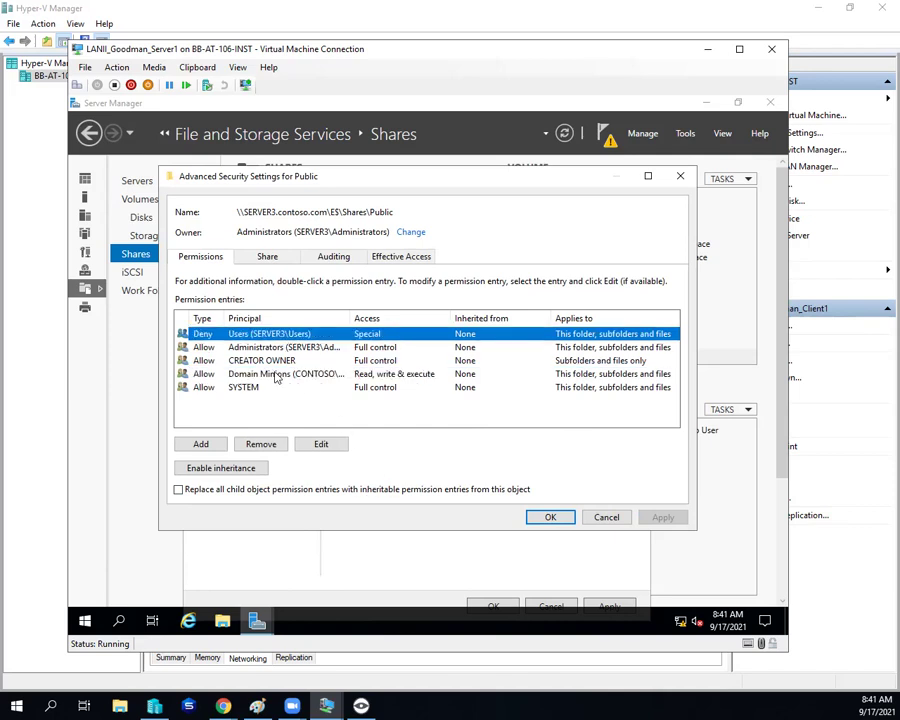
{"action": "left_click", "coordinate": [277, 376]}
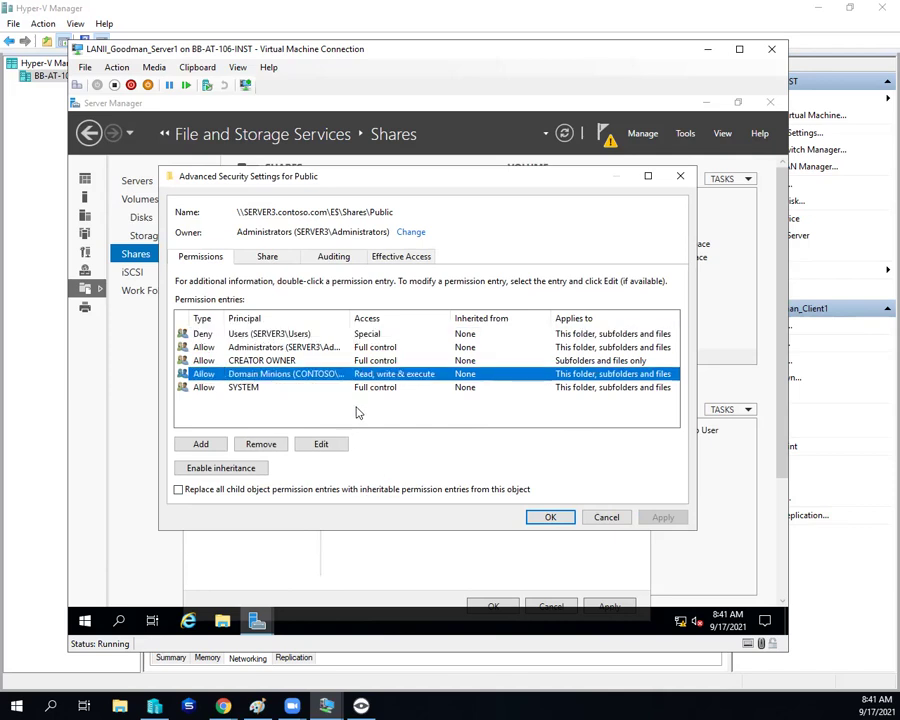
{"action": "left_click", "coordinate": [400, 256]}
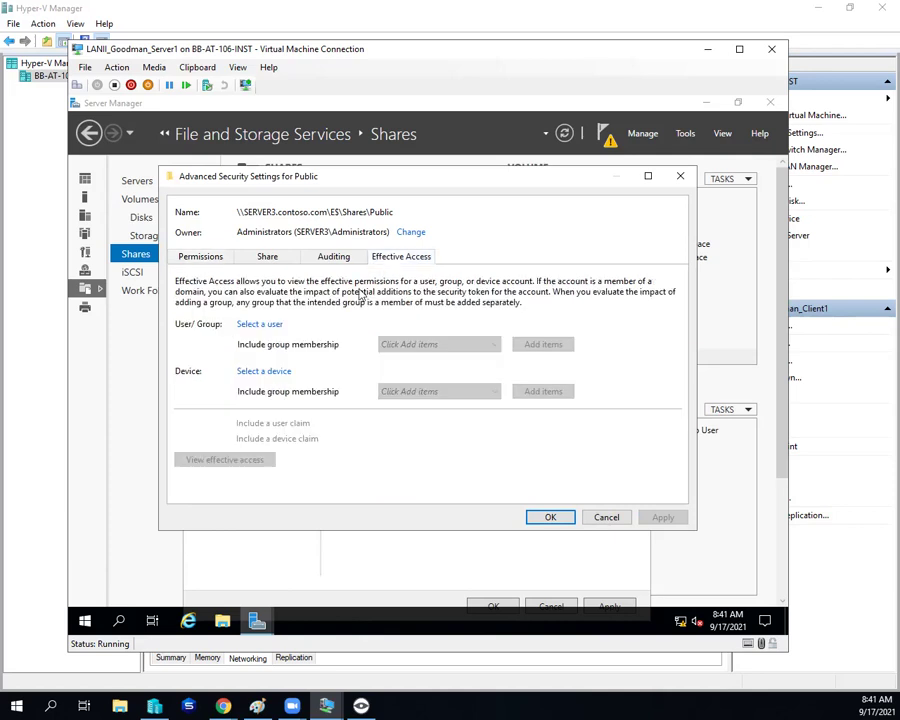
{"action": "left_click", "coordinate": [255, 323]}
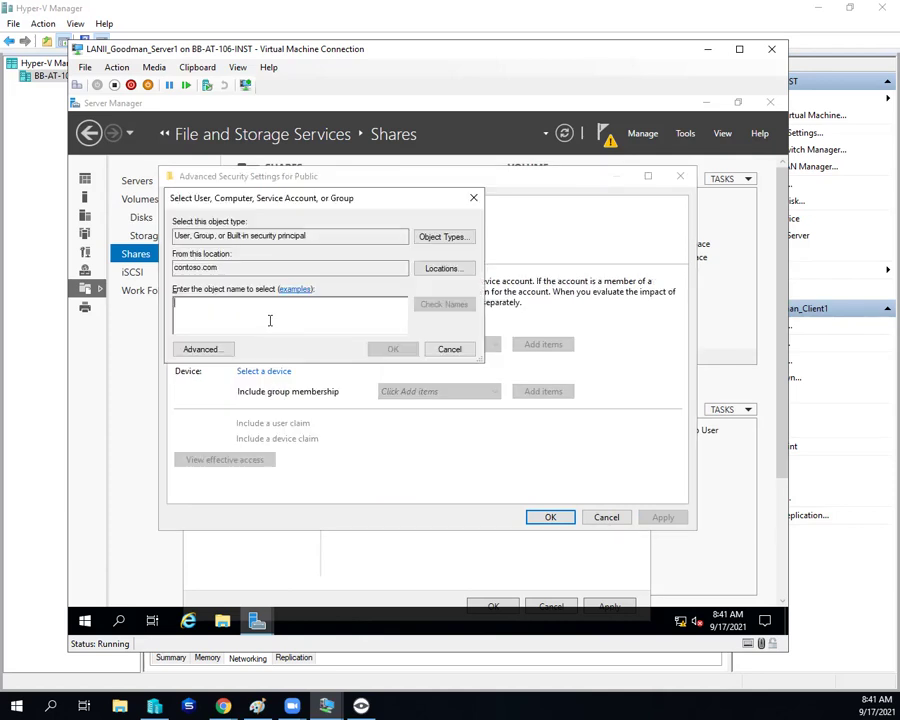
{"action": "type", "text": "bob"}
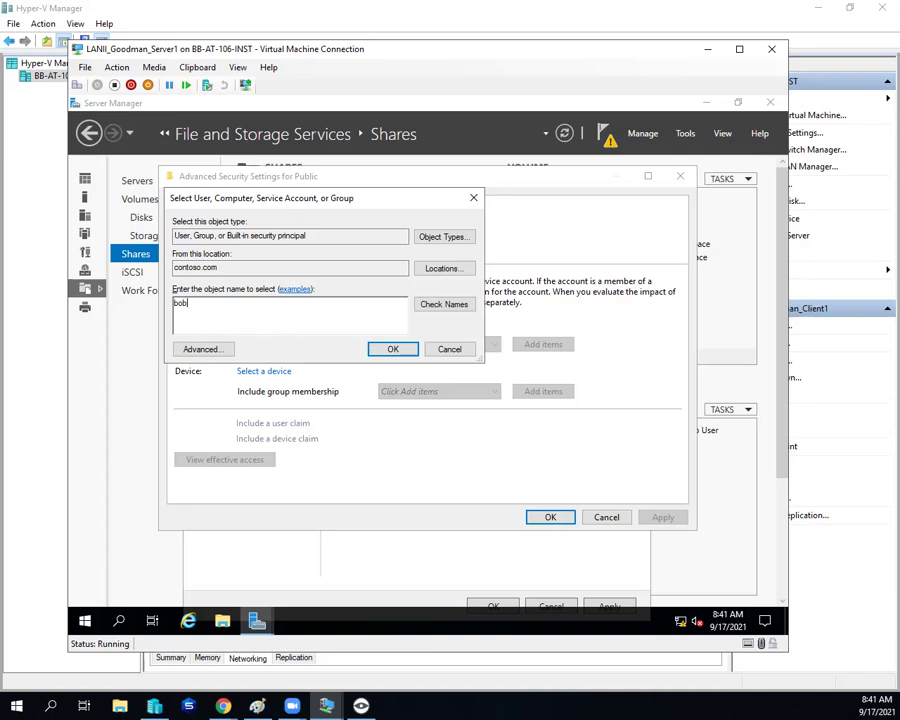
{"action": "key", "text": "Return"}
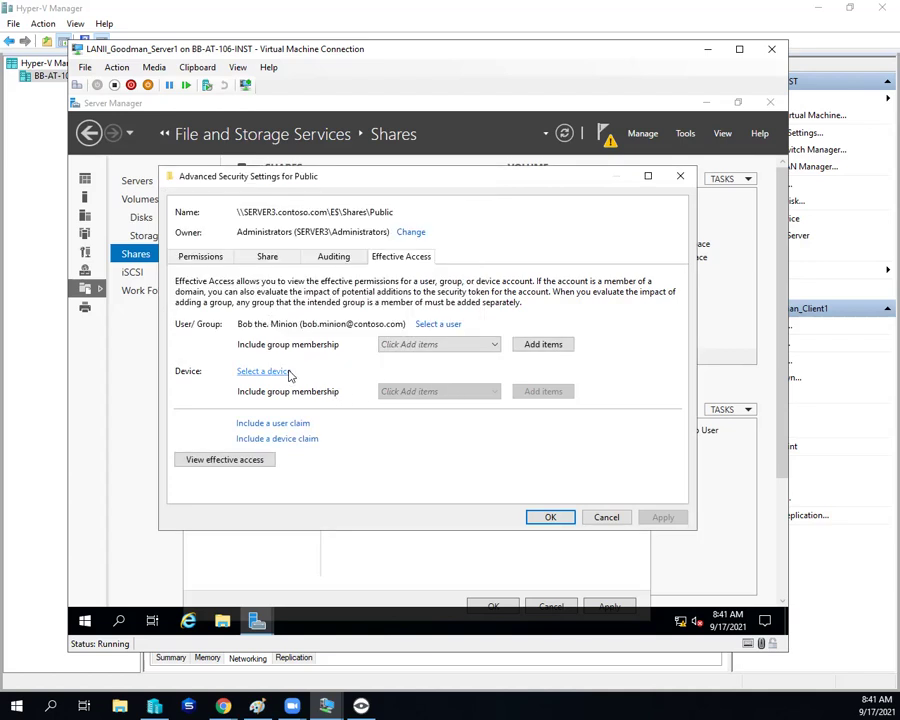
{"action": "left_click", "coordinate": [284, 371]}
{"action": "type", "text": "clen"}
{"action": "key", "text": "BackSpace"}
{"action": "key", "text": "BackSpace"}
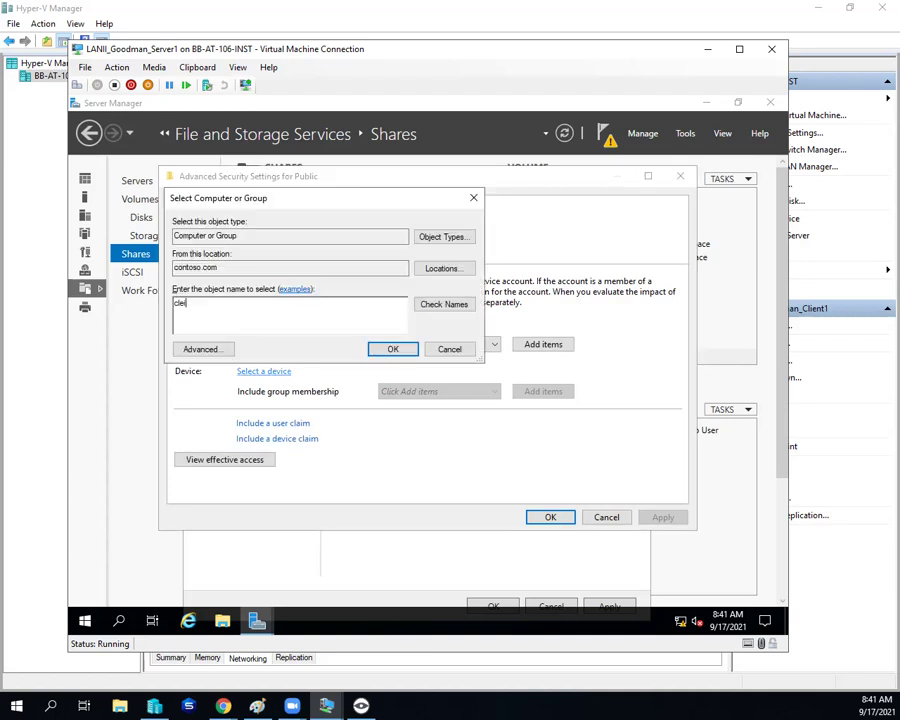
{"action": "type", "text": "ient1"}
{"action": "key", "text": "Return"}
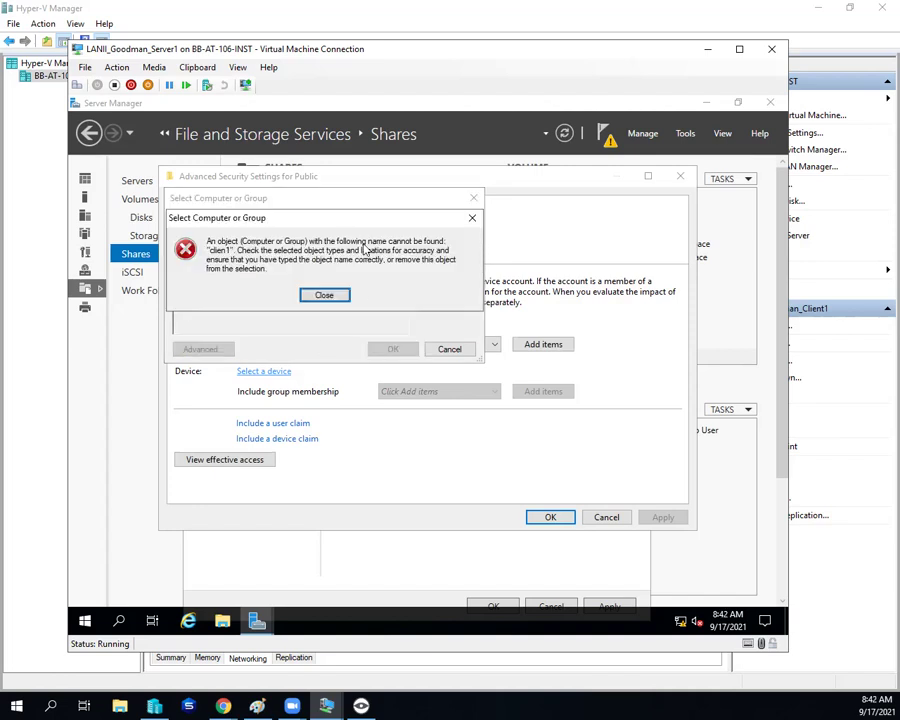
{"action": "left_click", "coordinate": [325, 293]}
{"action": "key", "text": "BackSpace"}
{"action": "key", "text": "BackSpace"}
{"action": "type", "text": "nt1"}
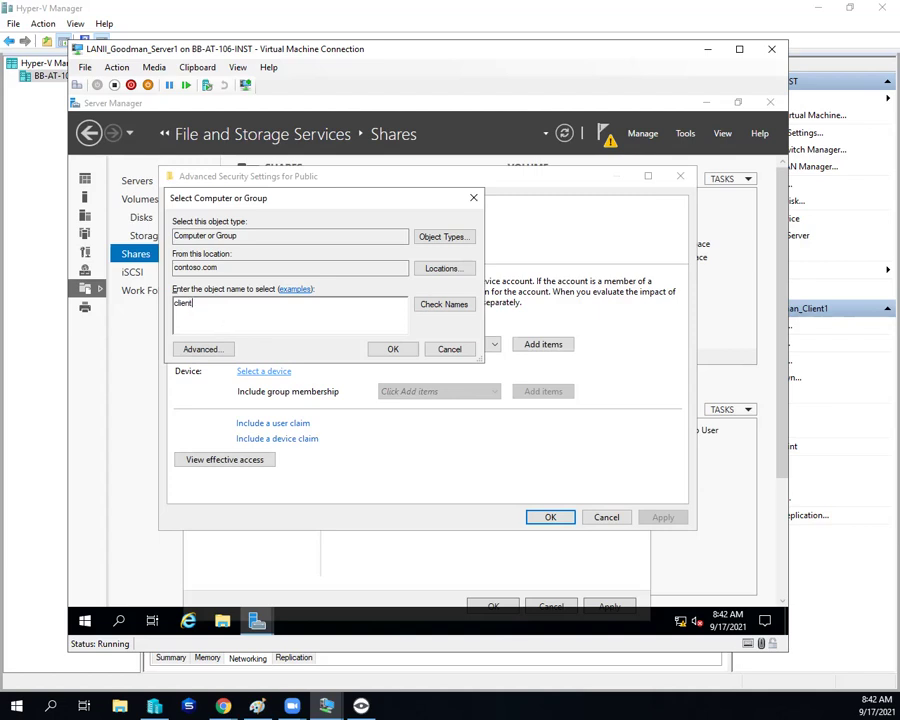
{"action": "key", "text": "Return"}
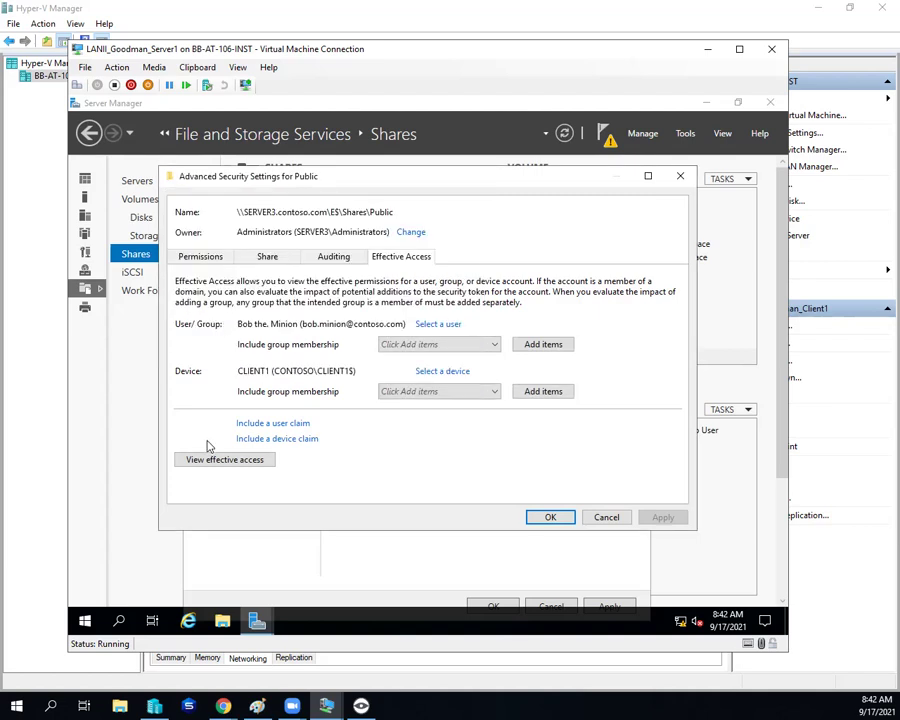
{"action": "left_click", "coordinate": [230, 463]}
{"action": "scroll", "coordinate": [340, 363], "scroll_direction": "down", "scroll_amount": 5}
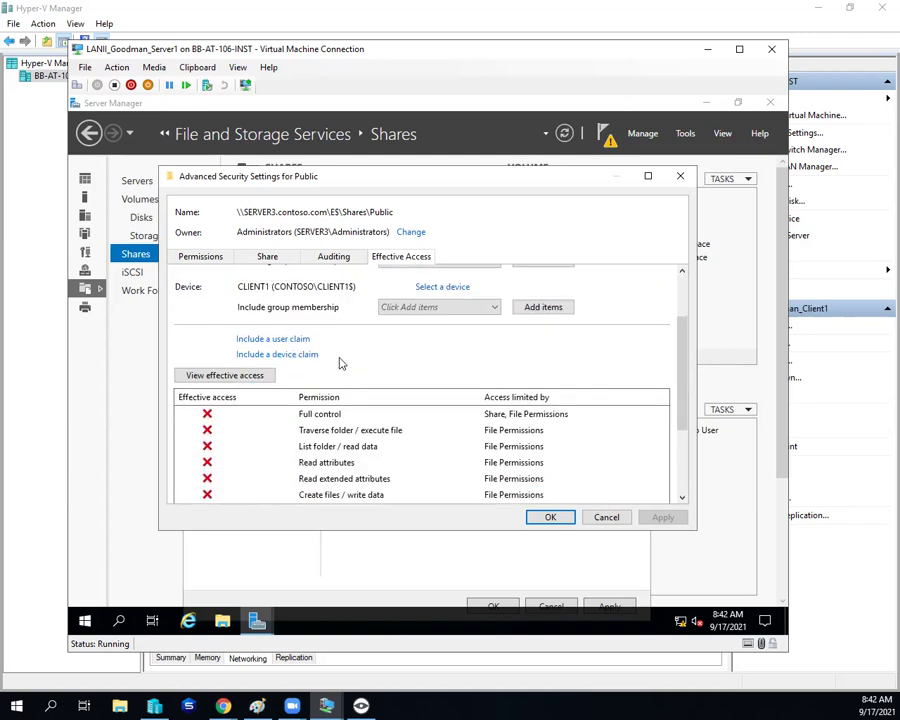
{"action": "scroll", "coordinate": [356, 364], "scroll_direction": "up", "scroll_amount": 1}
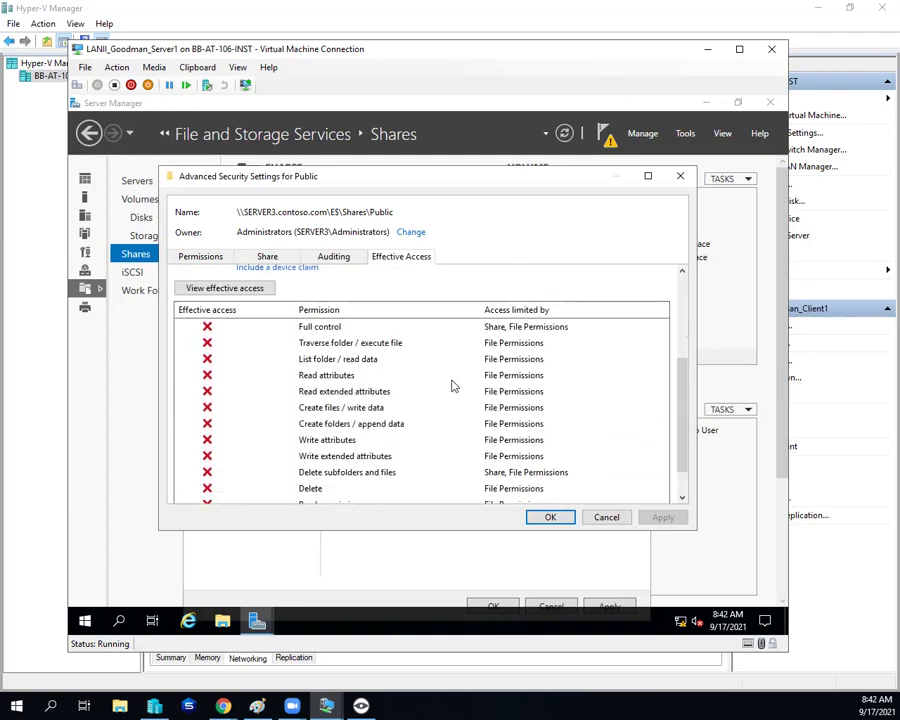
{"action": "mouse_move", "coordinate": [685, 373]}
{"action": "left_mouse_down"}
{"action": "mouse_move", "coordinate": [692, 424]}
{"action": "mouse_move", "coordinate": [694, 372]}
{"action": "left_mouse_up"}
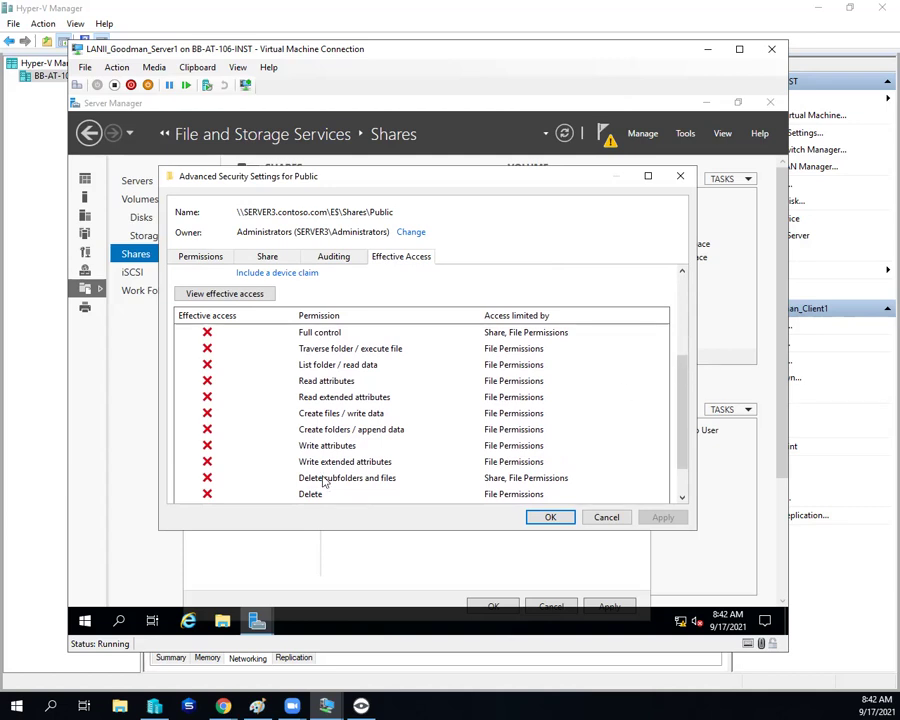
{"action": "left_click", "coordinate": [201, 257]}
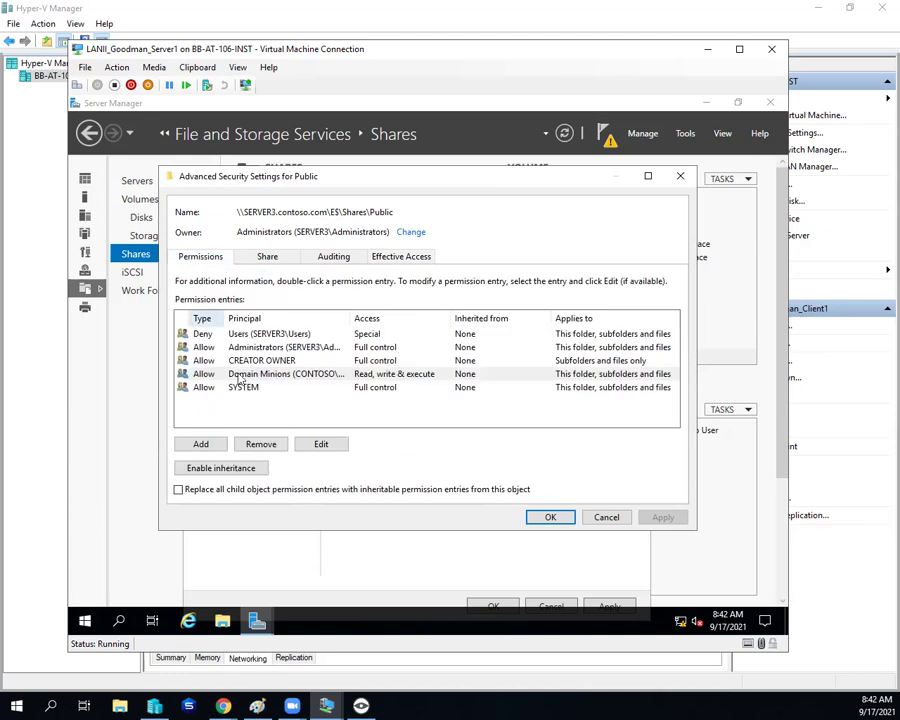
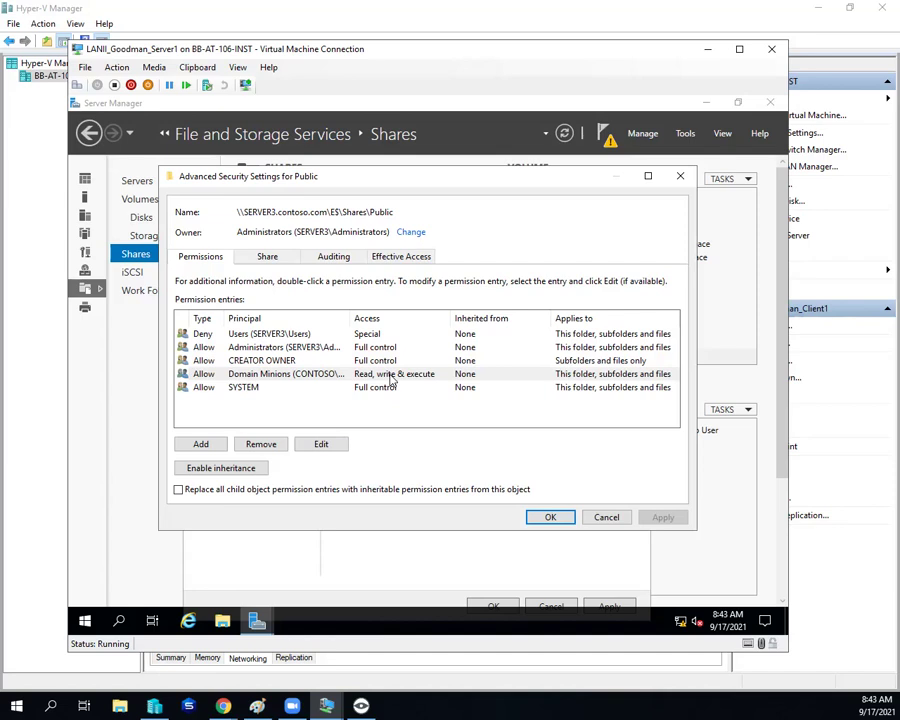
Step: Delete the Deny entry for SERVER3\Users and apply, continuing past the Access is denied error
{"action": "left_click", "coordinate": [235, 336]}
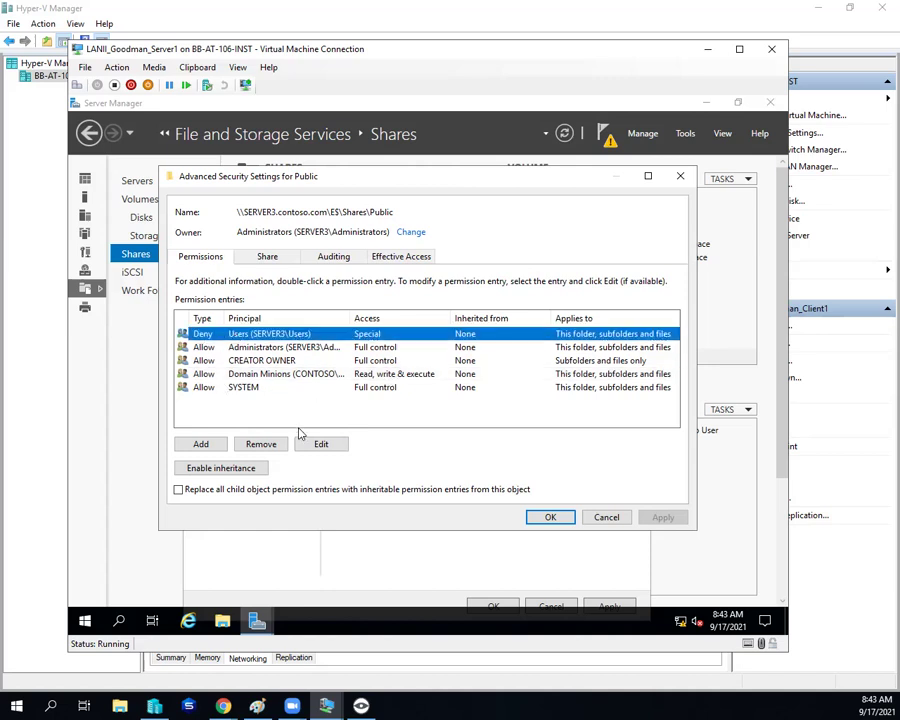
{"action": "left_click", "coordinate": [262, 447]}
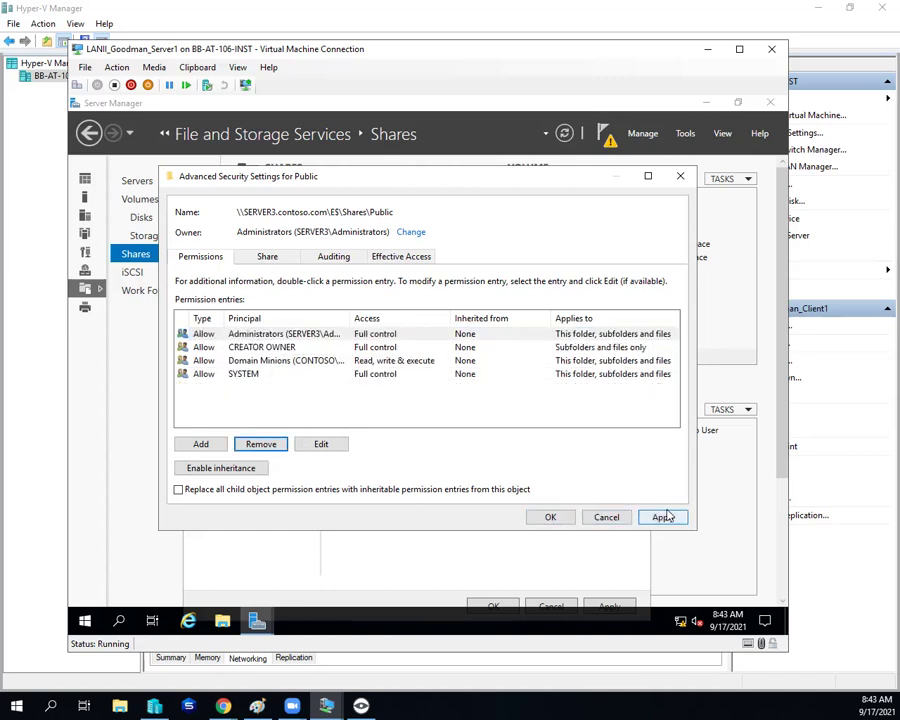
{"action": "left_click", "coordinate": [664, 517]}
{"action": "left_click", "coordinate": [465, 423]}
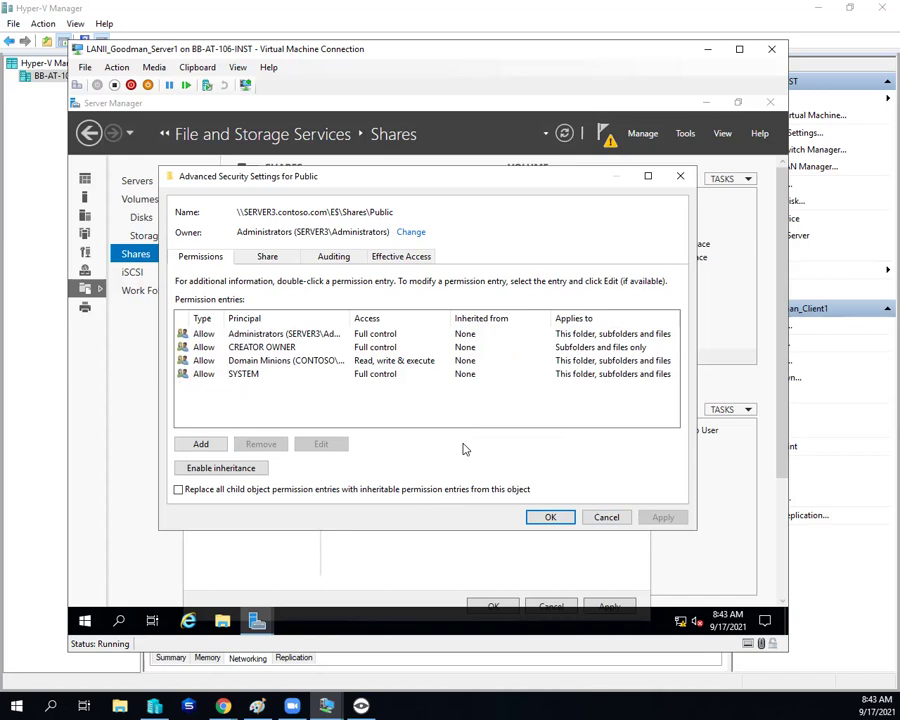
{"action": "left_click", "coordinate": [381, 258]}
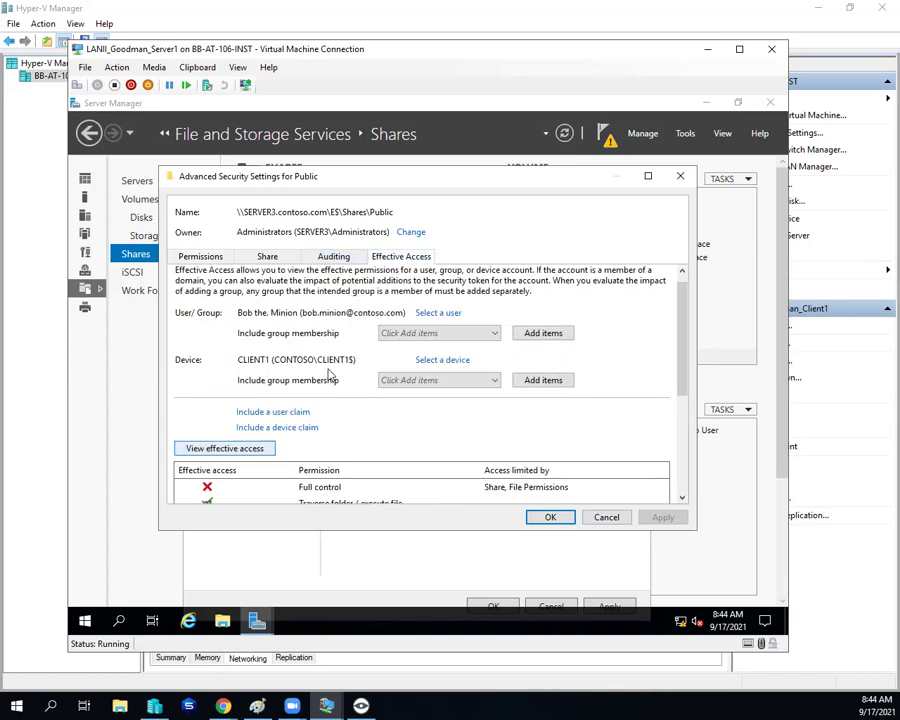
{"action": "scroll", "coordinate": [330, 373], "scroll_direction": "down", "scroll_amount": 4}
{"action": "scroll", "coordinate": [330, 375], "scroll_direction": "down", "scroll_amount": 1}
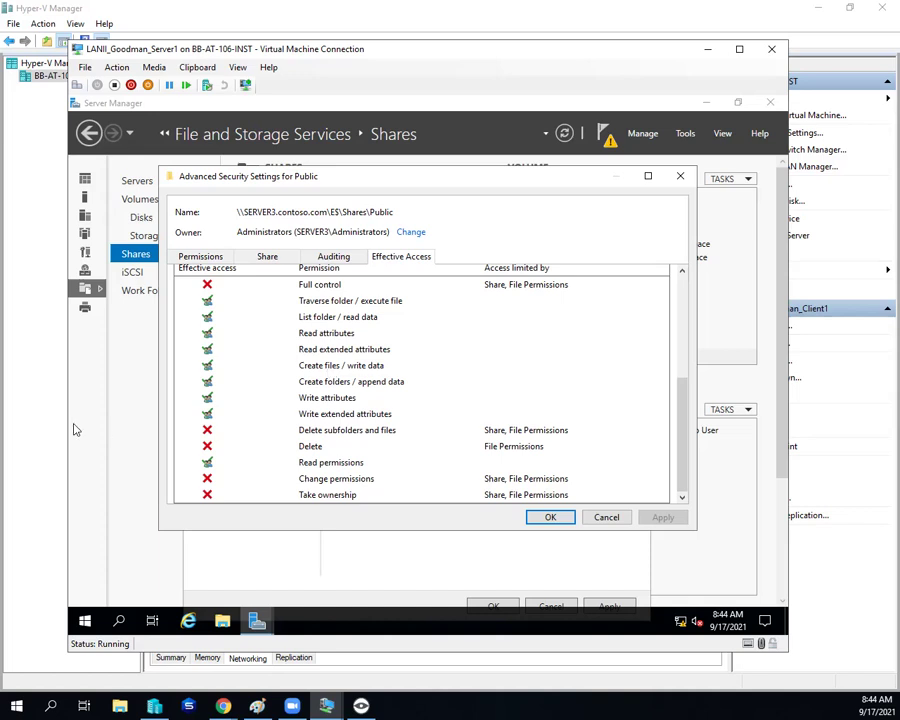
{"action": "left_click", "coordinate": [200, 257]}
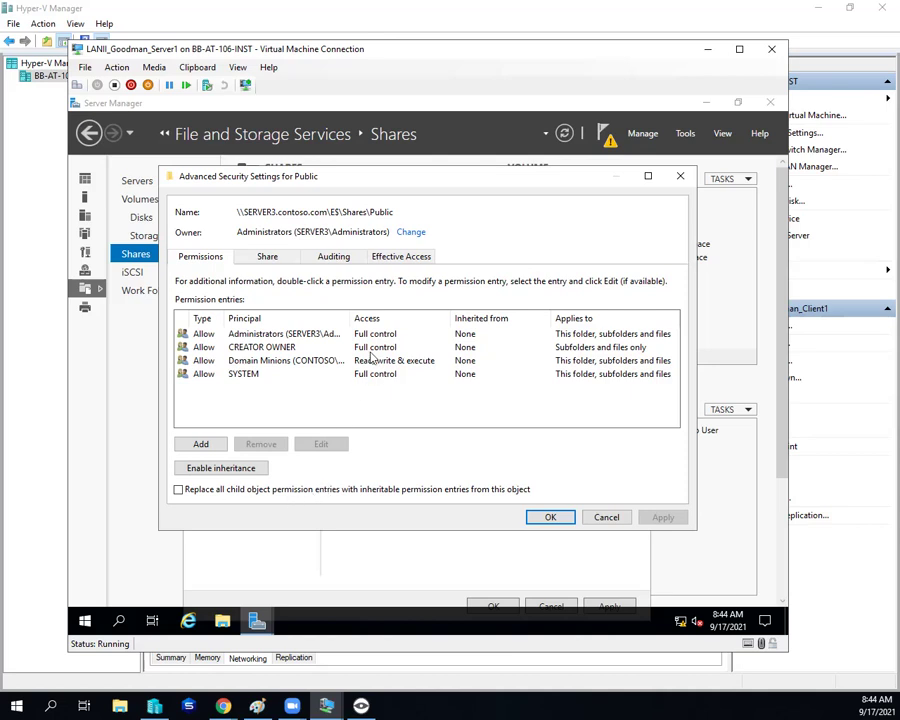
Step: Compare share and folder permissions, ending on share permissions with Everyone (Change) selected
{"action": "left_click", "coordinate": [253, 262]}
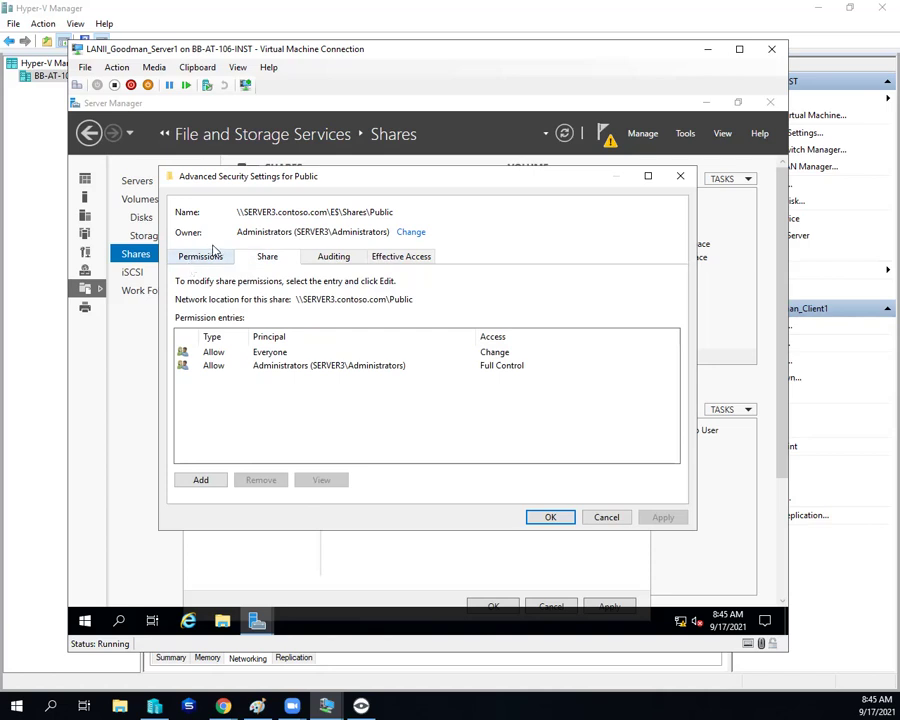
{"action": "left_click", "coordinate": [213, 252]}
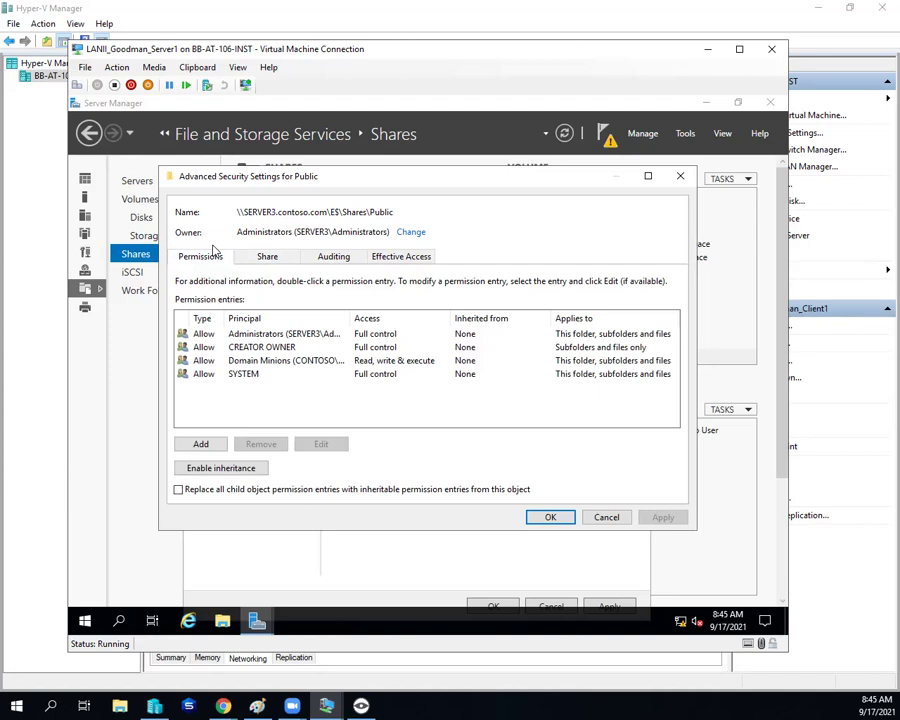
{"action": "left_click", "coordinate": [254, 256]}
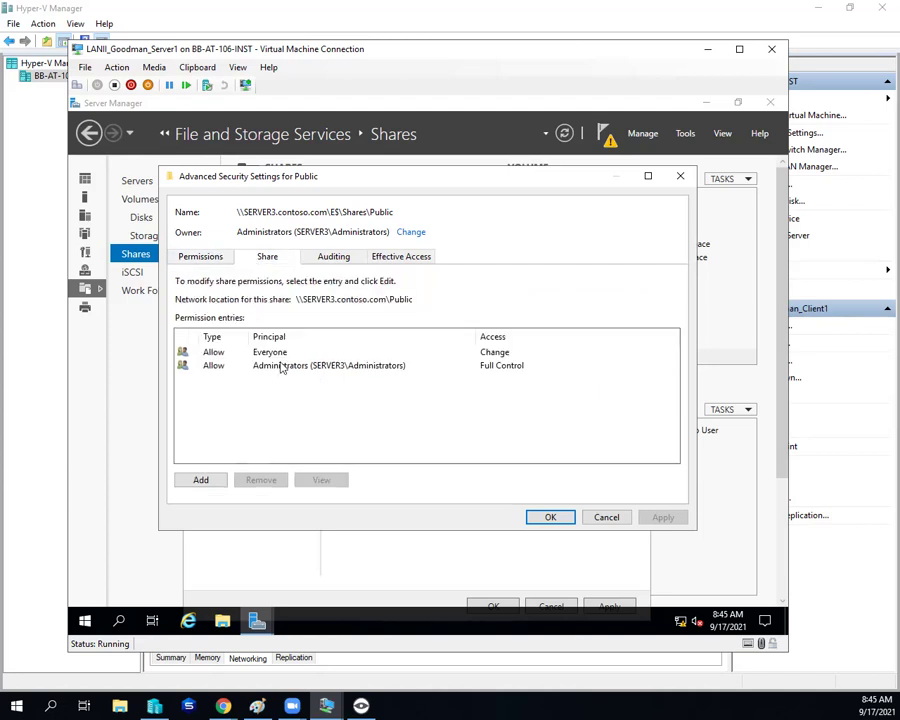
{"action": "left_click", "coordinate": [198, 258]}
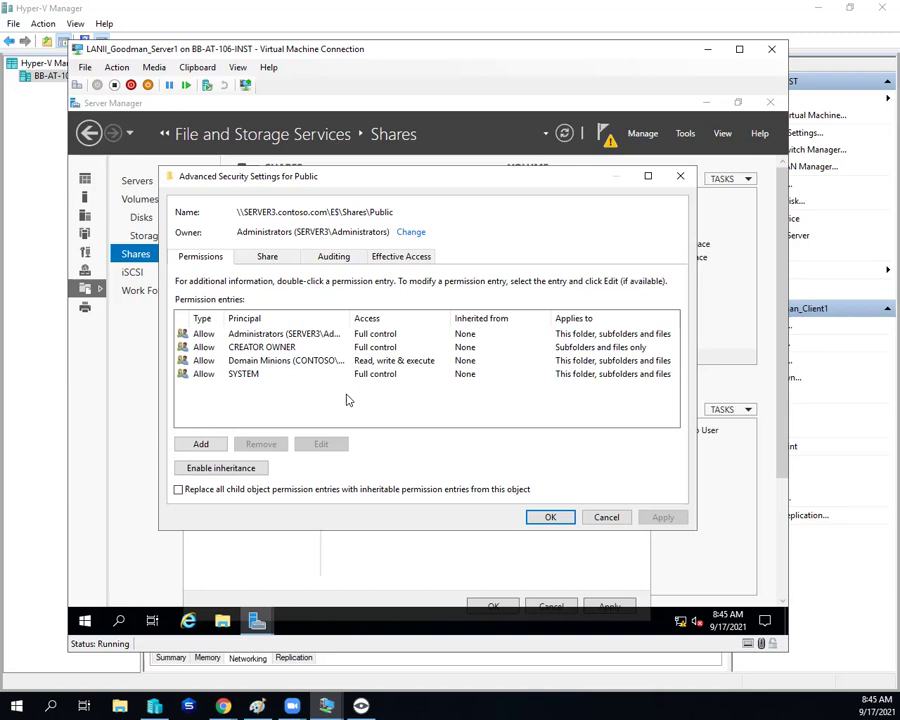
{"action": "left_click", "coordinate": [267, 256]}
{"action": "left_click", "coordinate": [268, 354]}
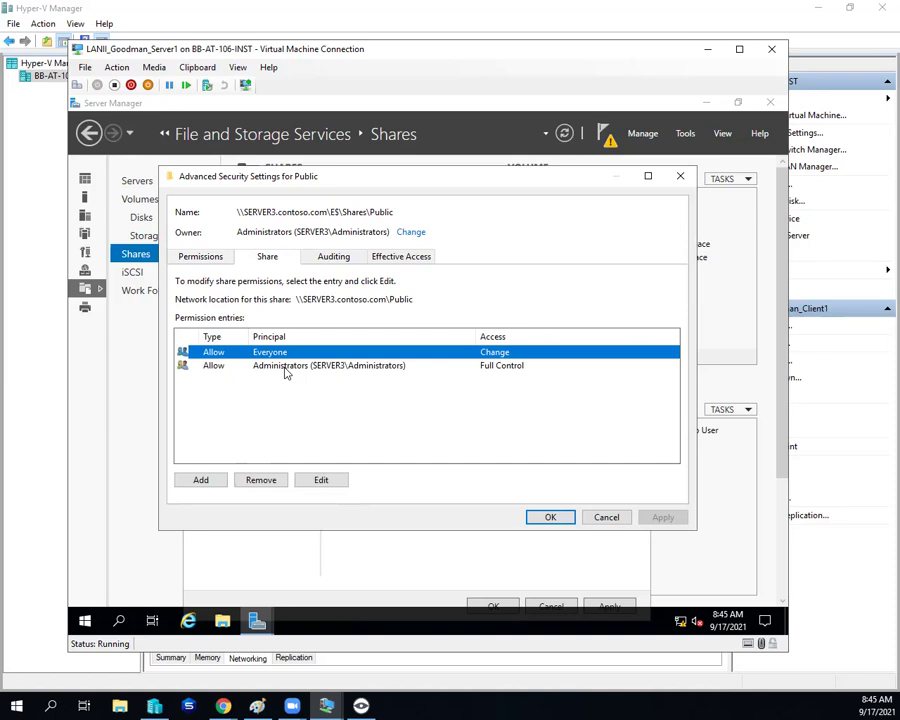
Step: Alternate between share permissions and NTFS entries several times, finishing on the NTFS entries
{"action": "left_click", "coordinate": [200, 256]}
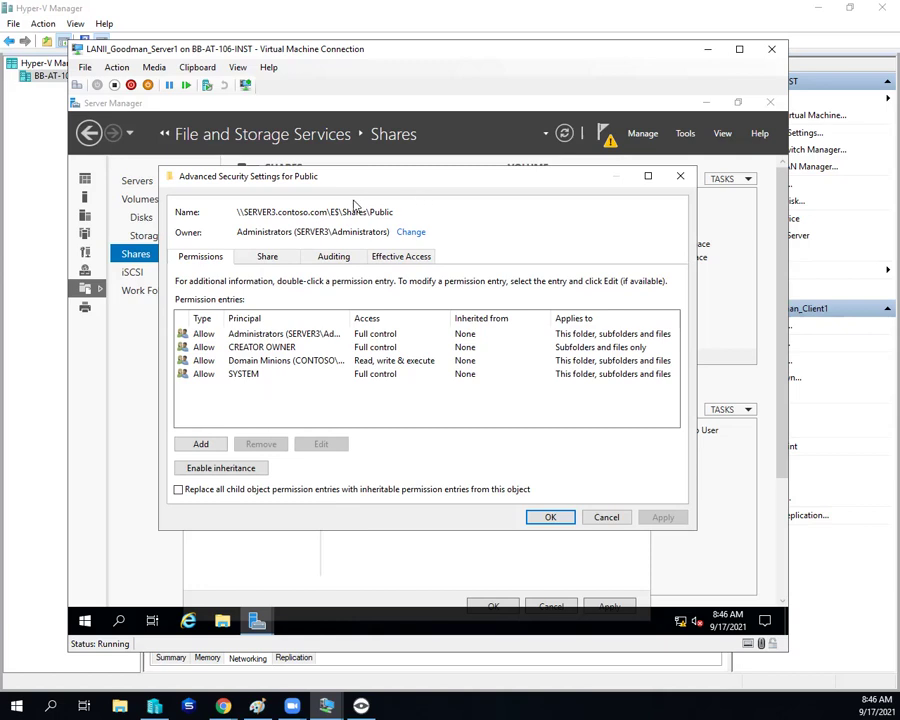
{"action": "left_click", "coordinate": [267, 257]}
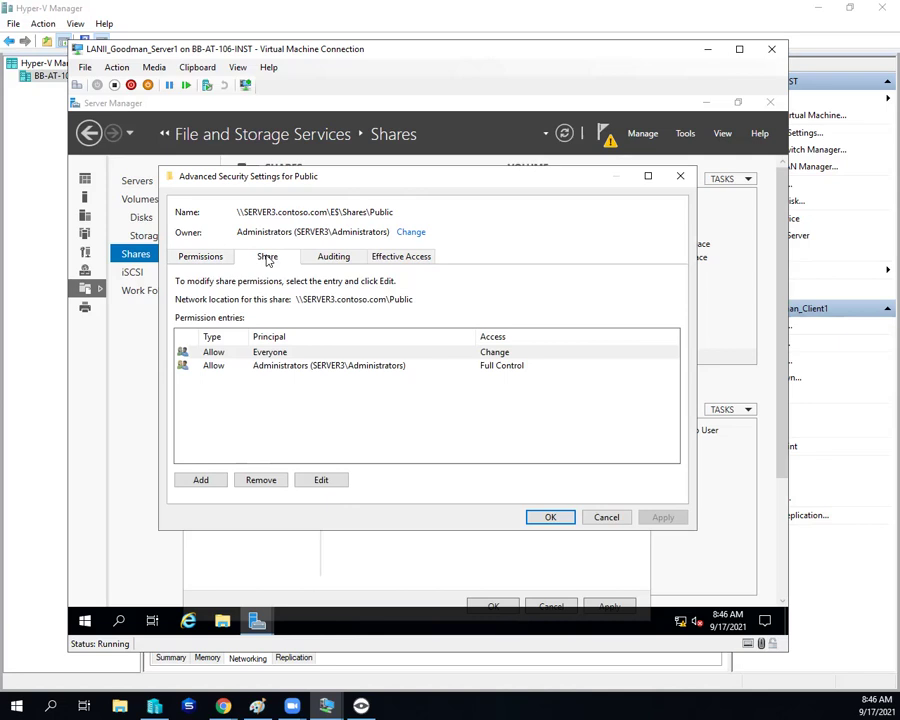
{"action": "left_click", "coordinate": [192, 258]}
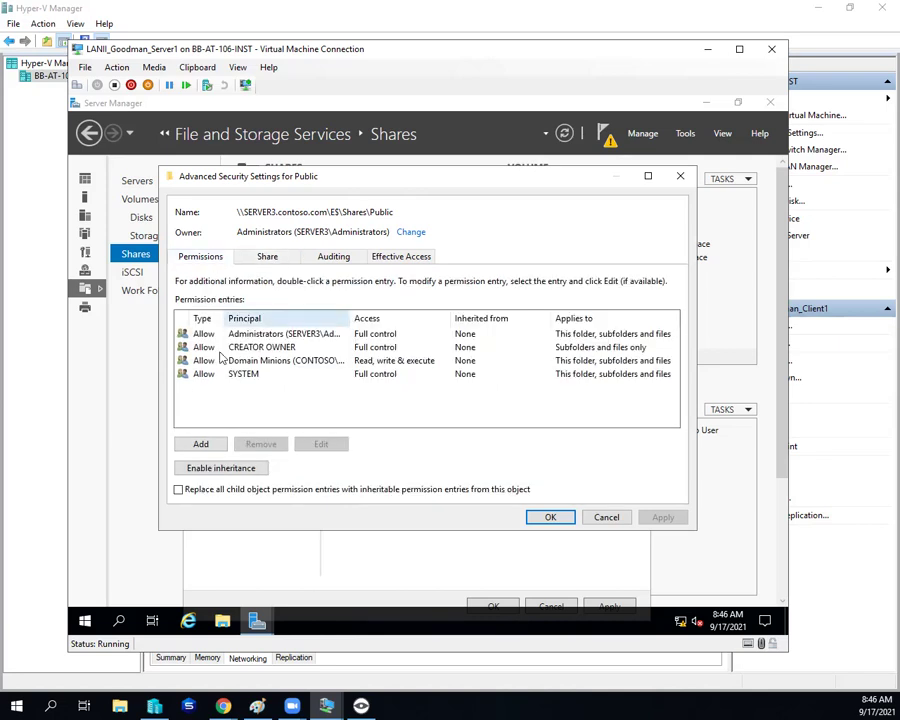
{"action": "left_click", "coordinate": [258, 259]}
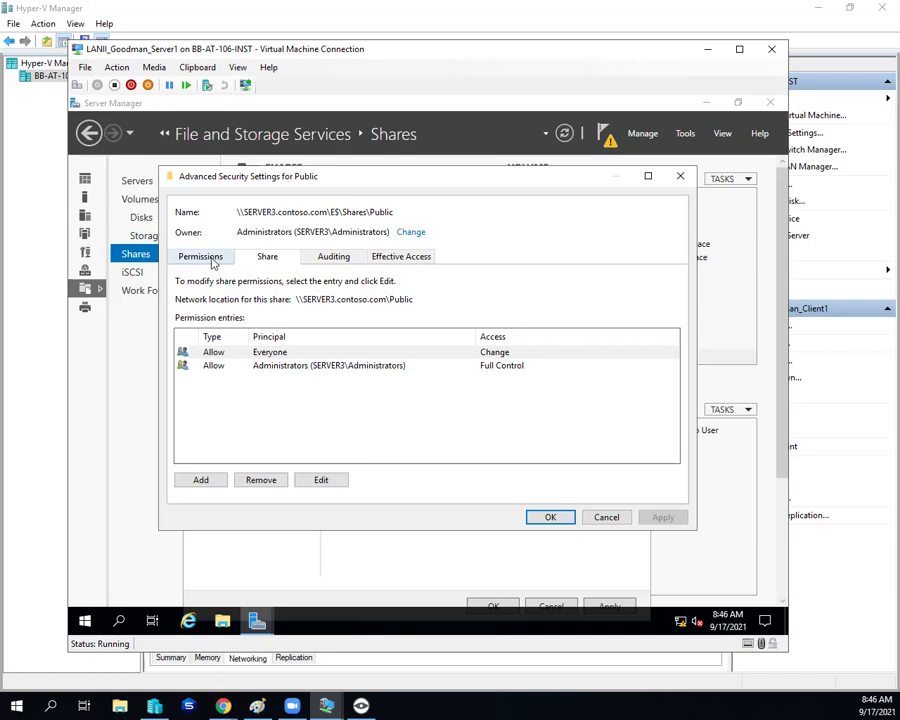
{"action": "left_click", "coordinate": [211, 261]}
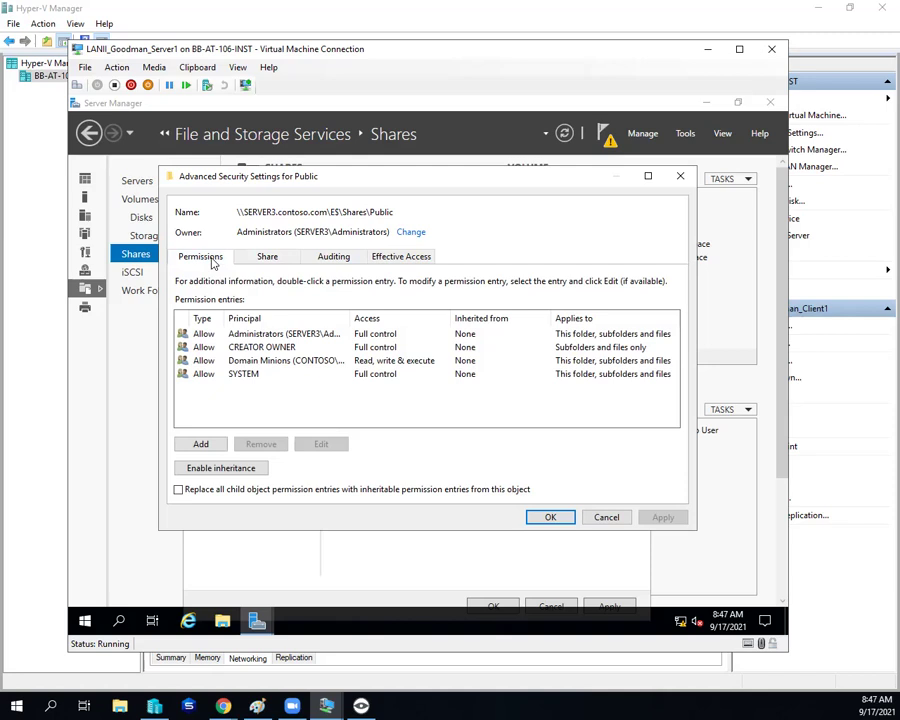
Step: Close Advanced Security Settings and open the Public share in File Explorer via Open Share
{"action": "left_click", "coordinate": [550, 517]}
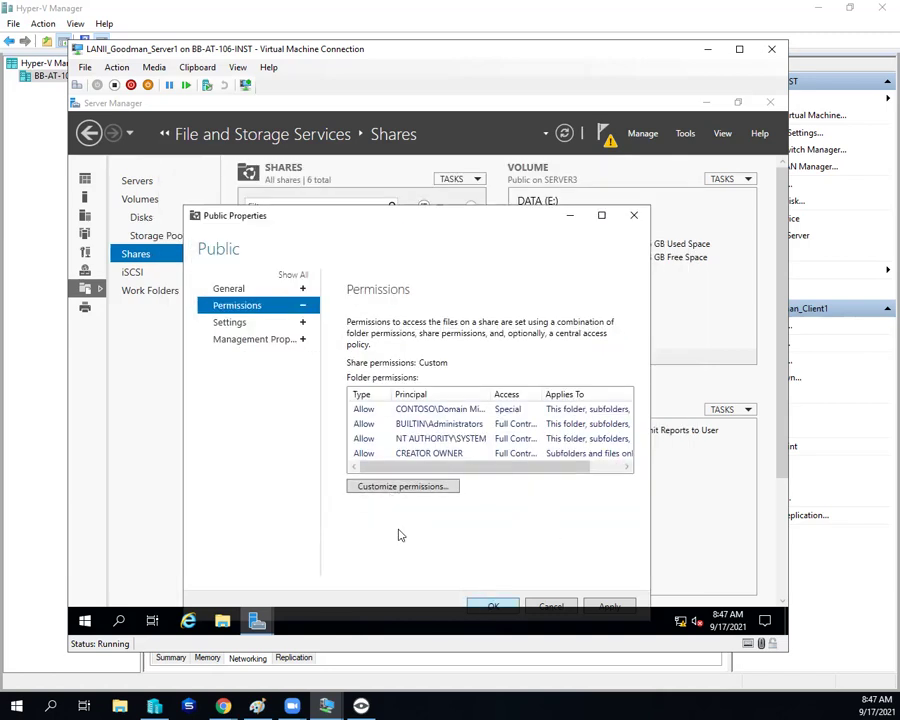
{"action": "right_click", "coordinate": [249, 399]}
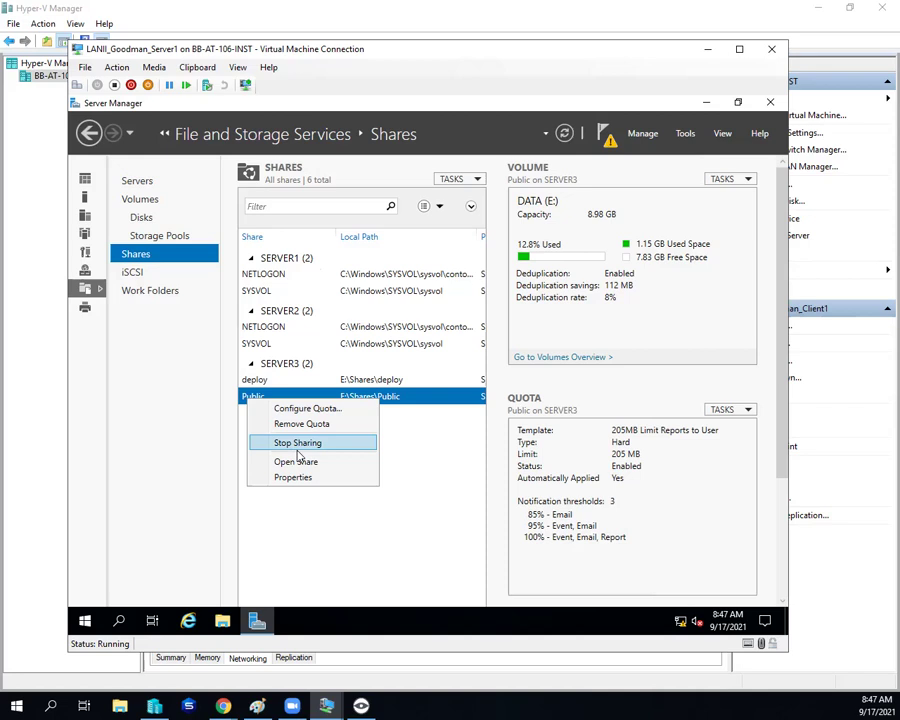
{"action": "left_click", "coordinate": [300, 461]}
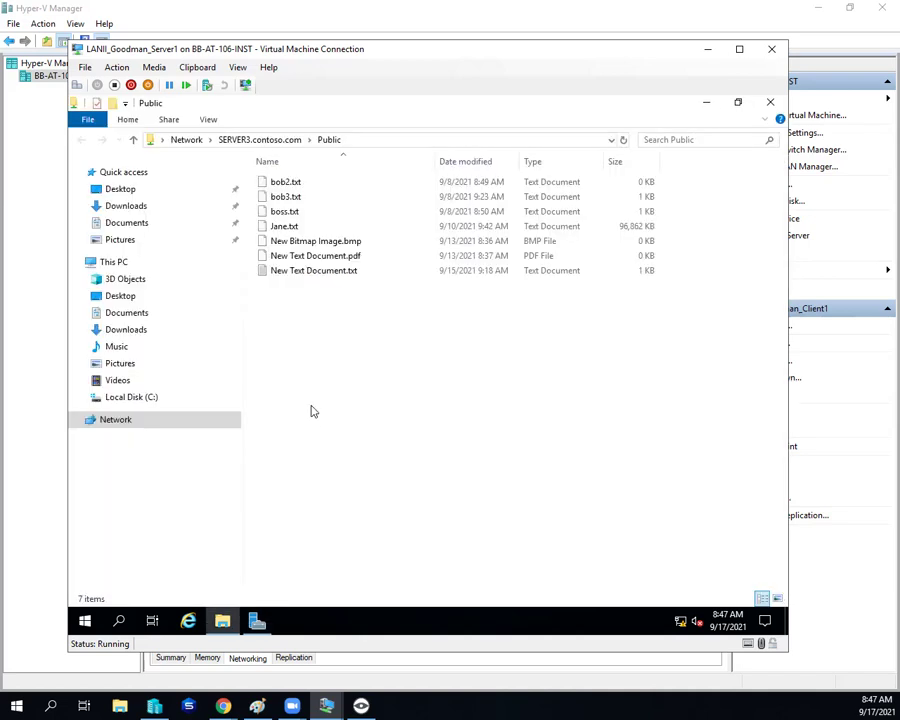
Step: In New Text Document.txt's advanced security settings, try entering 'administrator' as the new owner
{"action": "left_click", "coordinate": [296, 274]}
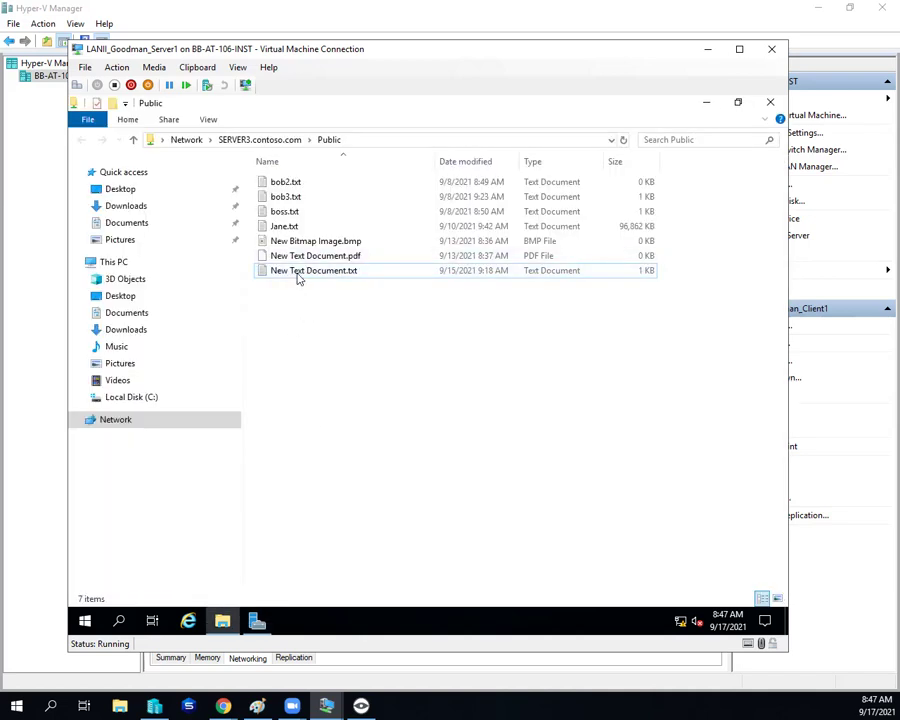
{"action": "right_click", "coordinate": [298, 271]}
{"action": "left_click", "coordinate": [343, 501]}
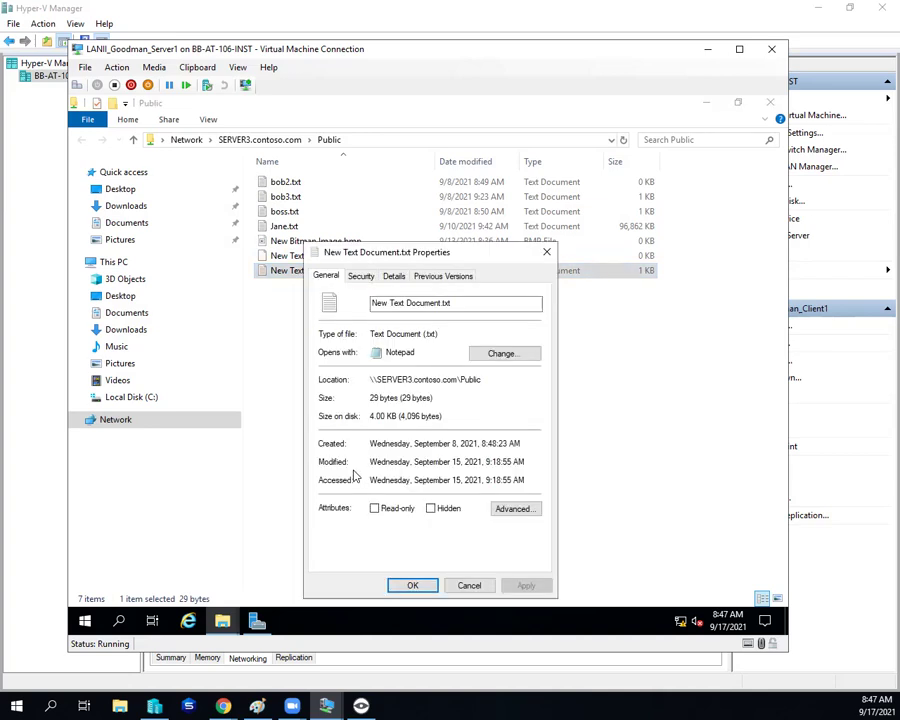
{"action": "left_click", "coordinate": [362, 275]}
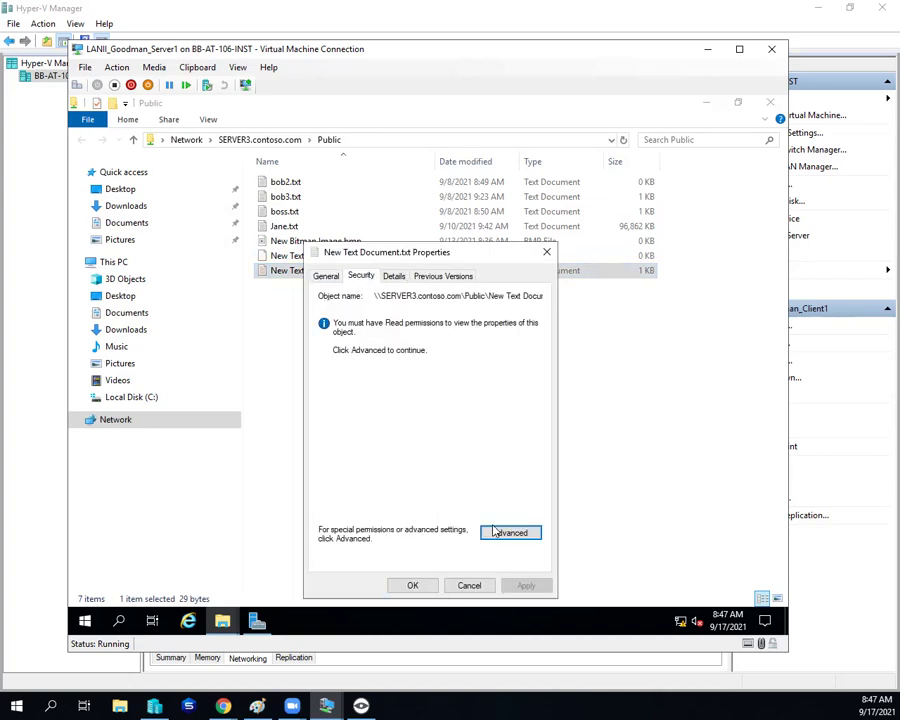
{"action": "left_click", "coordinate": [504, 532]}
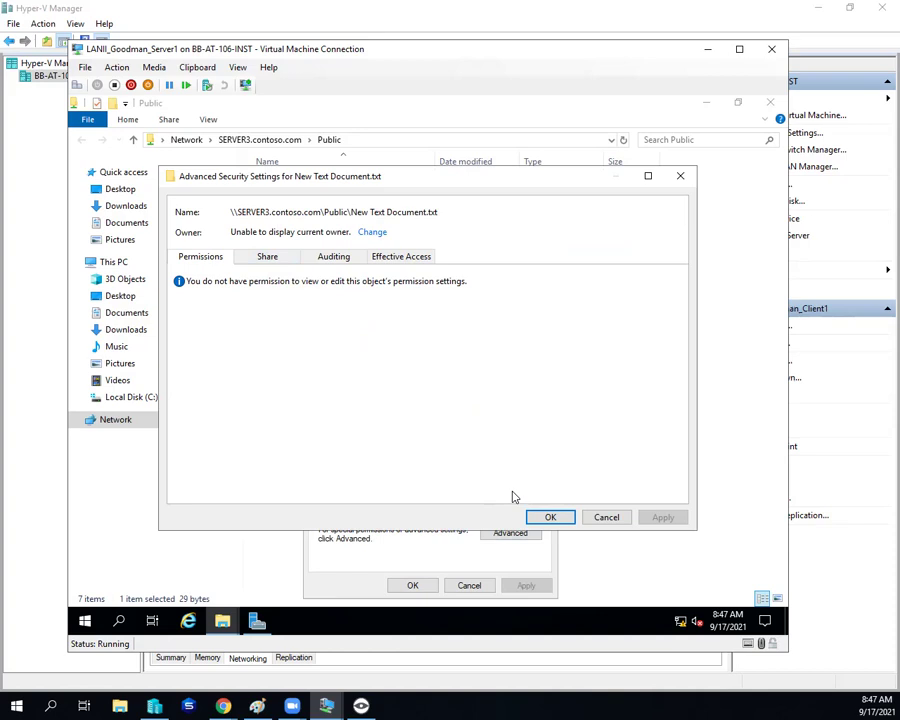
{"action": "left_click", "coordinate": [372, 233]}
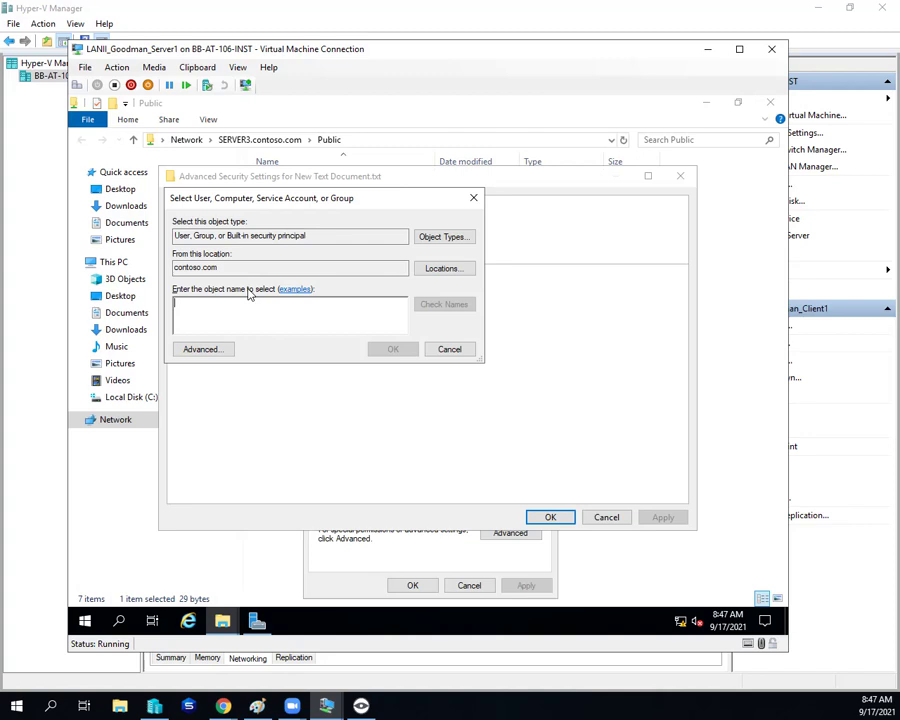
{"action": "type", "text": "administra"}
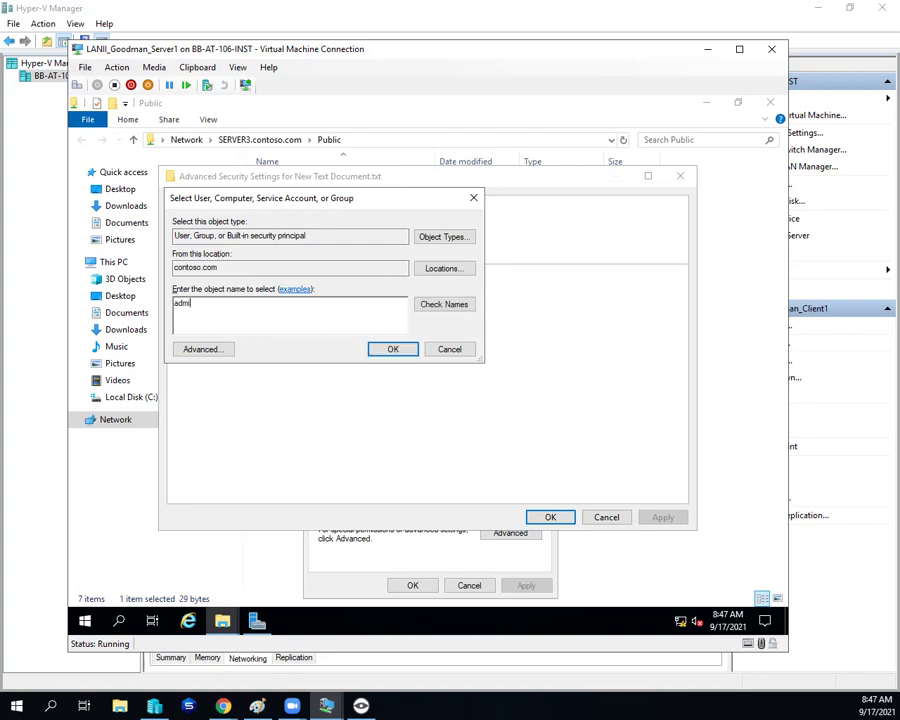
{"action": "key", "text": "BackSpace"}
{"action": "key", "text": "BackSpace"}
{"action": "key", "text": "BackSpace"}
{"action": "key", "text": "BackSpace"}
{"action": "key", "text": "BackSpace"}
{"action": "key", "text": "BackSpace"}
{"action": "key", "text": "BackSpace"}
{"action": "key", "text": "BackSpace"}
{"action": "key", "text": "BackSpace"}
{"action": "key", "text": "BackSpace"}
{"action": "type", "text": "administrator"}
{"action": "key", "text": "Return"}
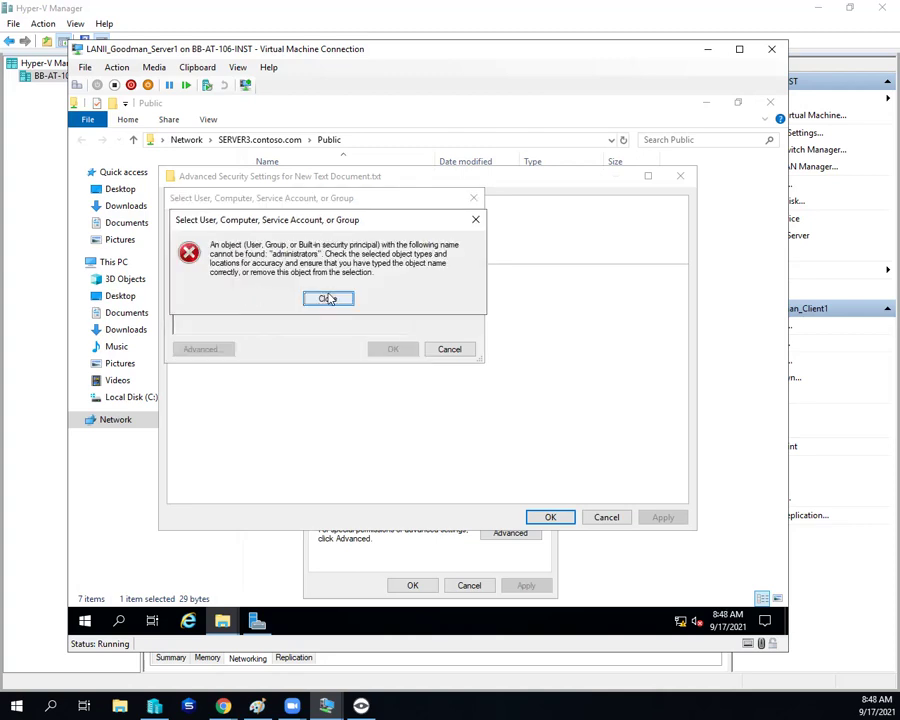
Step: Search SERVER3.contoso.com, set Administrators as owner, apply, and close the security windows
{"action": "left_click", "coordinate": [329, 299]}
{"action": "left_click", "coordinate": [430, 263]}
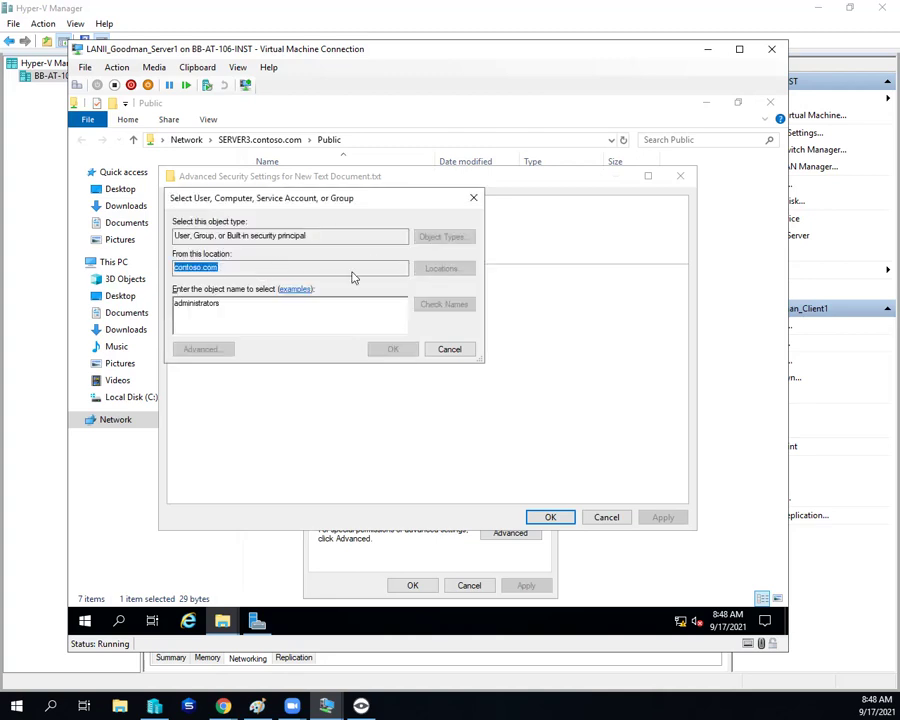
{"action": "left_click", "coordinate": [212, 280]}
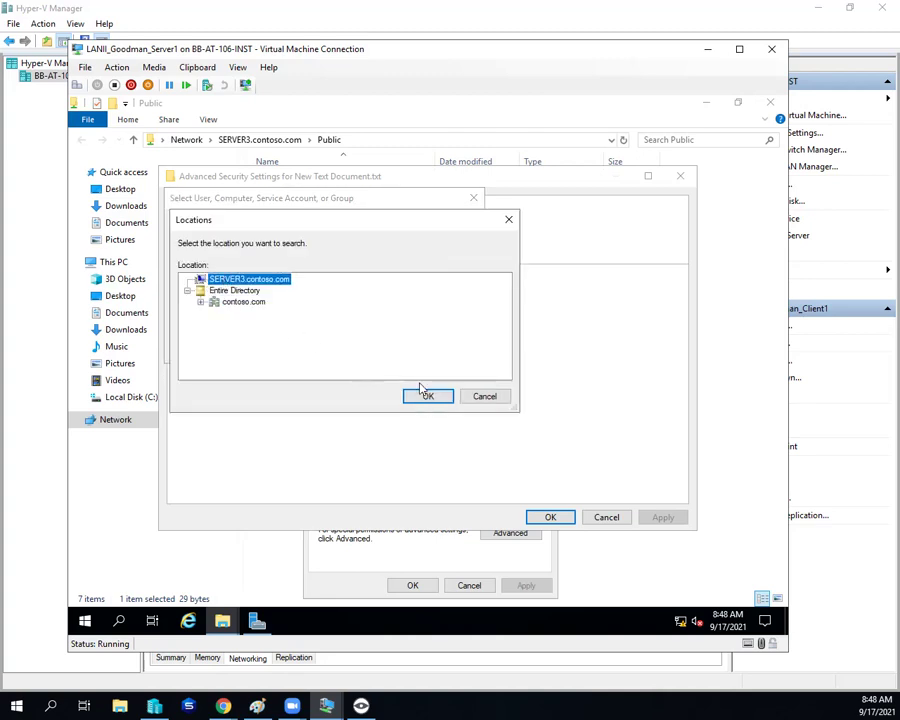
{"action": "left_click", "coordinate": [421, 394]}
{"action": "left_click", "coordinate": [450, 313]}
{"action": "left_click", "coordinate": [406, 351]}
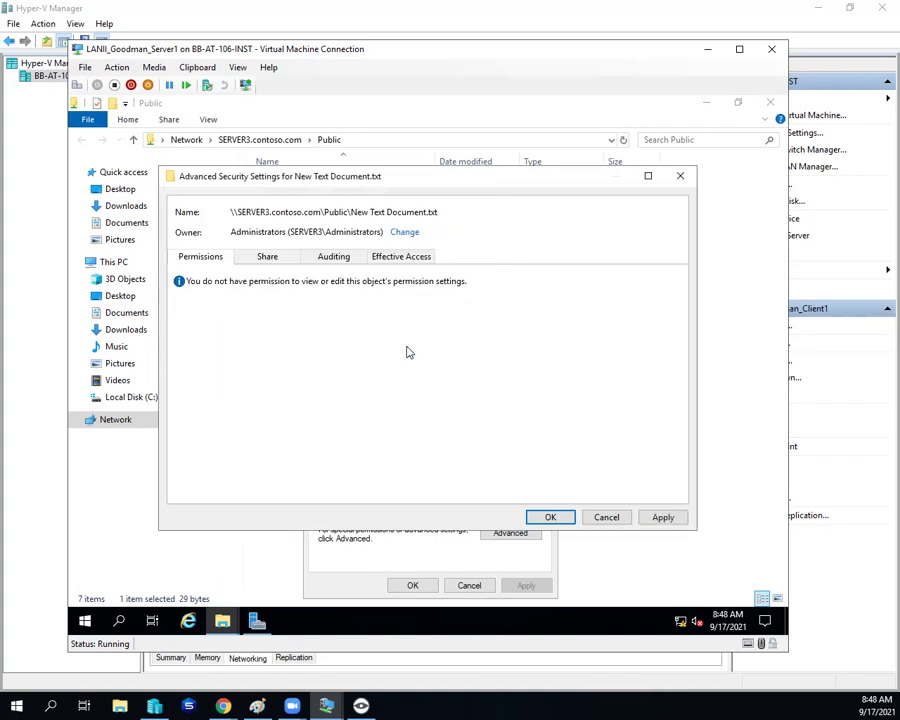
{"action": "left_click", "coordinate": [660, 517]}
{"action": "left_click", "coordinate": [550, 517]}
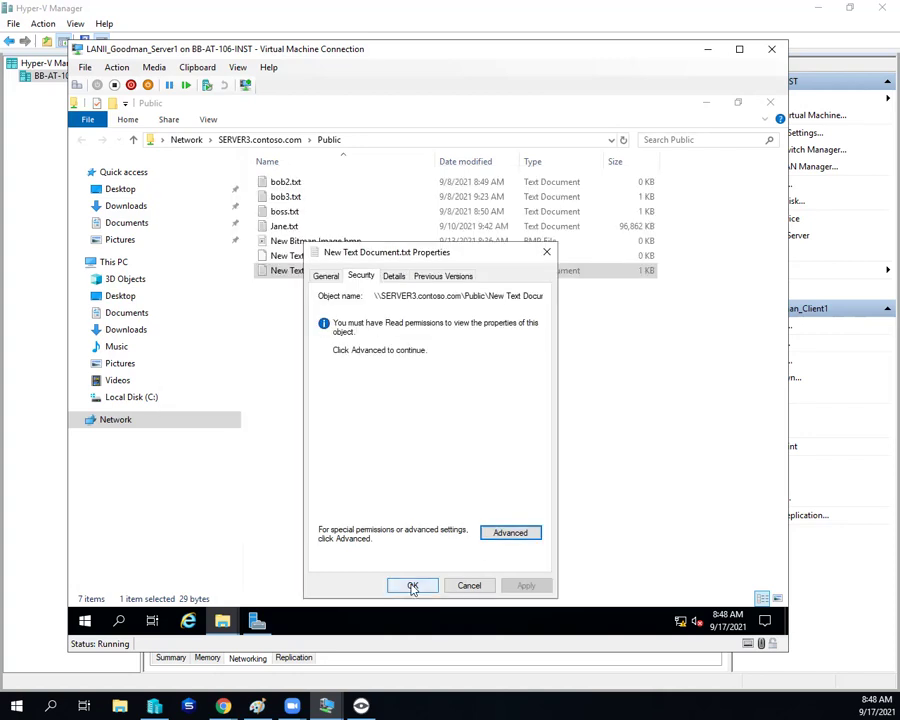
{"action": "left_click", "coordinate": [412, 585]}
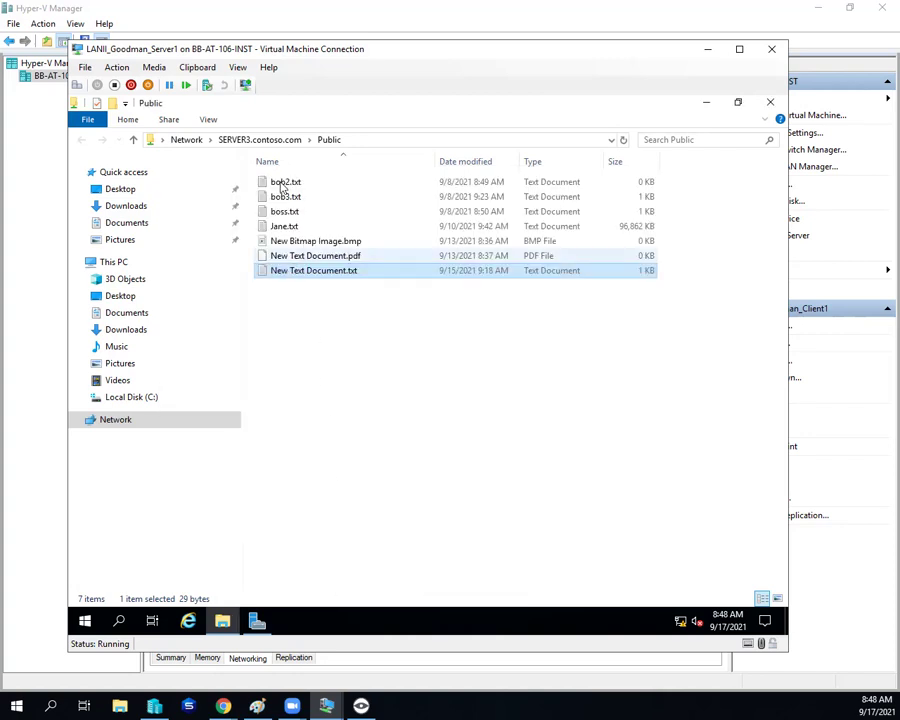
Step: Reopen the file's Security tab and review Users, Administrators, user account and SYSTEM permissions
{"action": "right_click", "coordinate": [292, 269]}
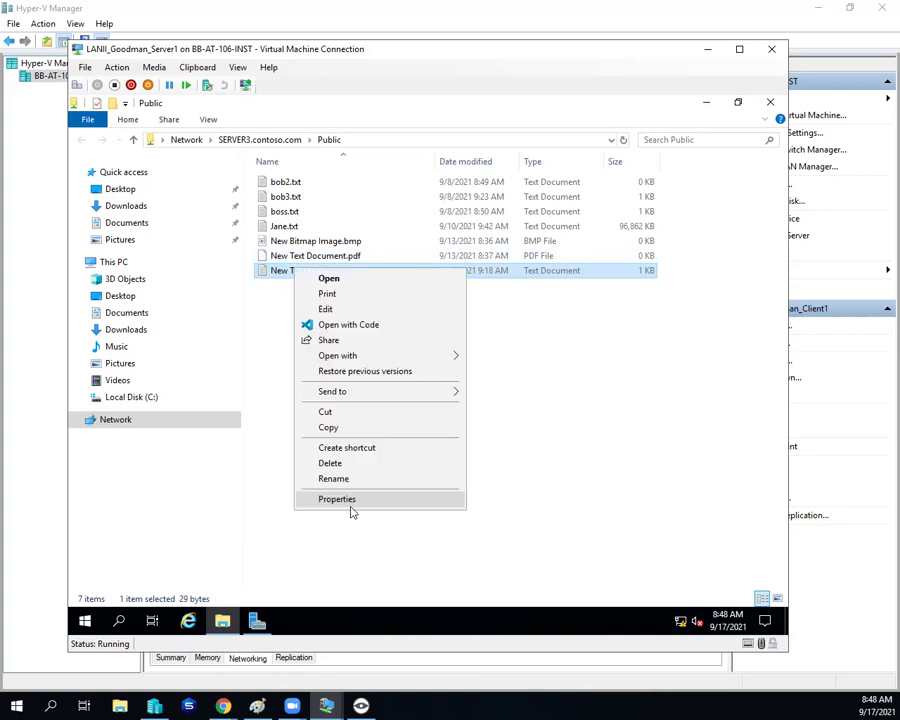
{"action": "left_click", "coordinate": [352, 500]}
{"action": "left_click_drag", "start_coordinate": [367, 259], "coordinate": [367, 160]}
{"action": "left_click", "coordinate": [354, 177]}
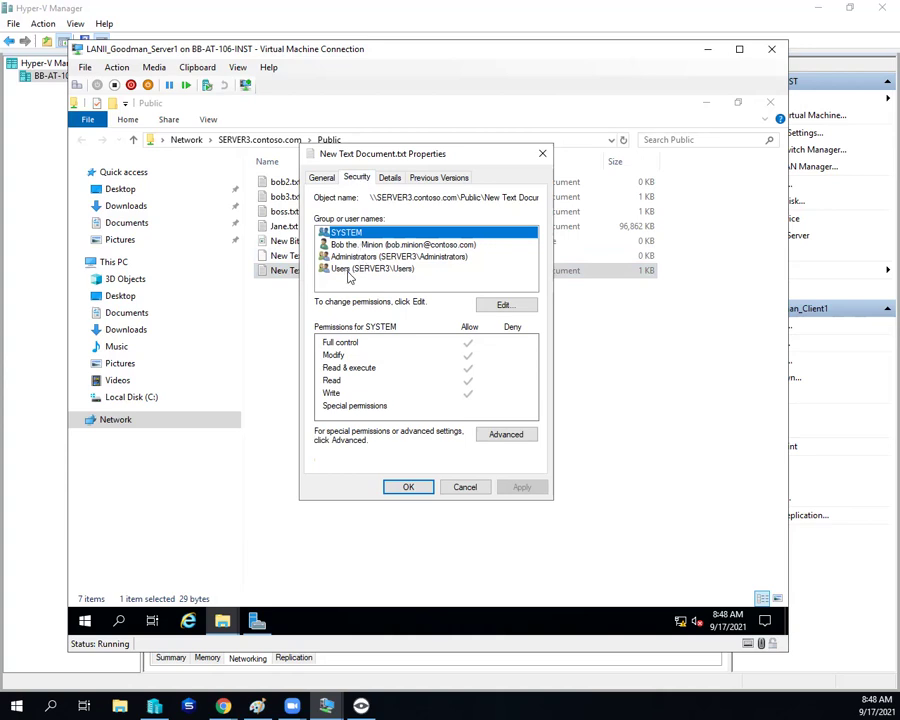
{"action": "left_click", "coordinate": [350, 270]}
{"action": "left_click", "coordinate": [356, 257]}
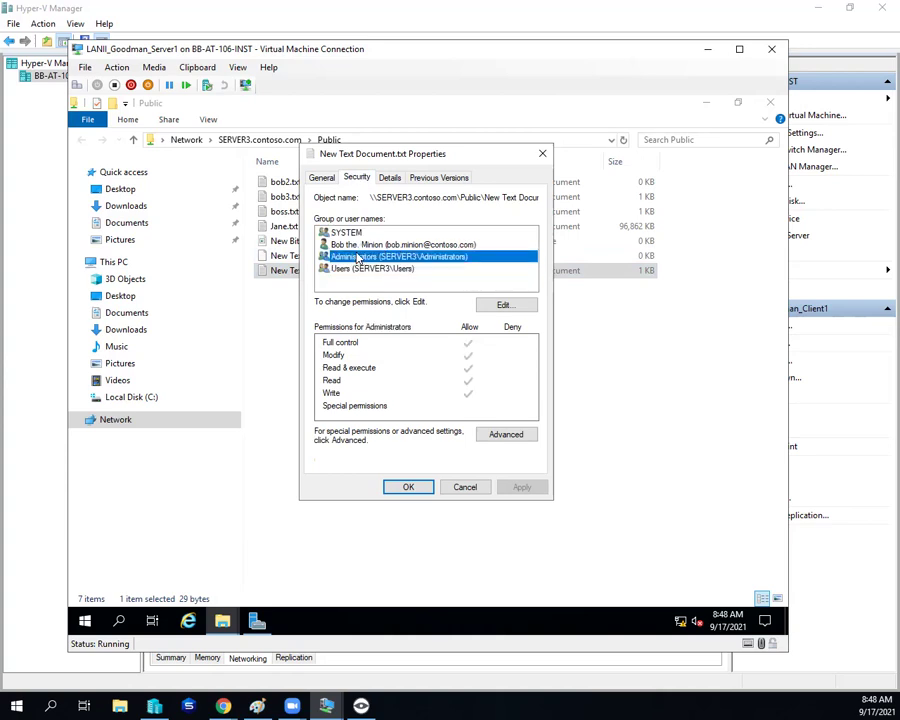
{"action": "left_click", "coordinate": [359, 246]}
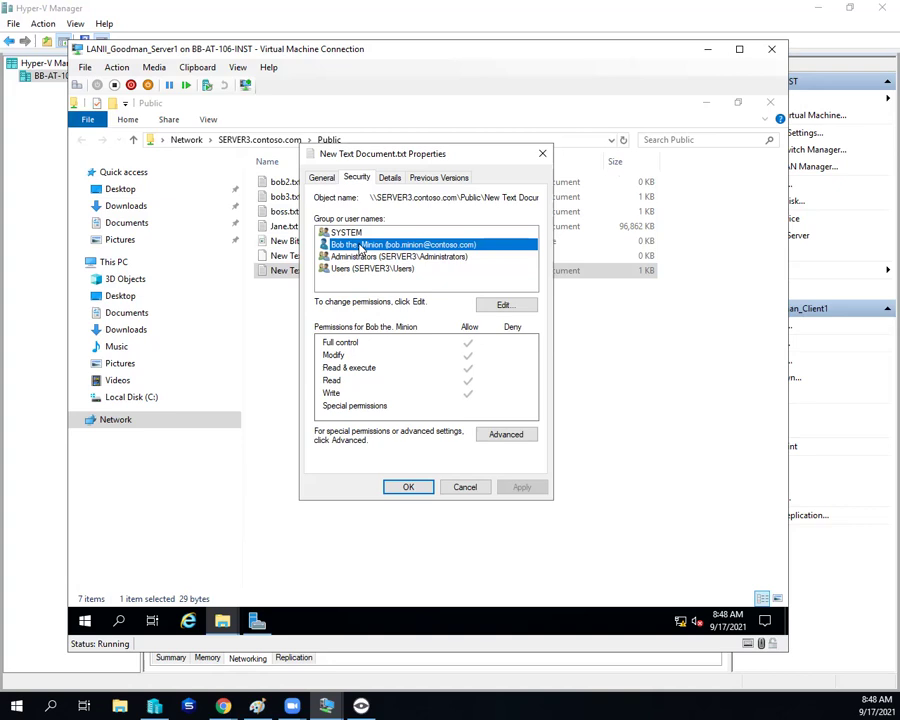
{"action": "left_click", "coordinate": [322, 232]}
{"action": "left_click", "coordinate": [358, 247]}
{"action": "left_click", "coordinate": [366, 270]}
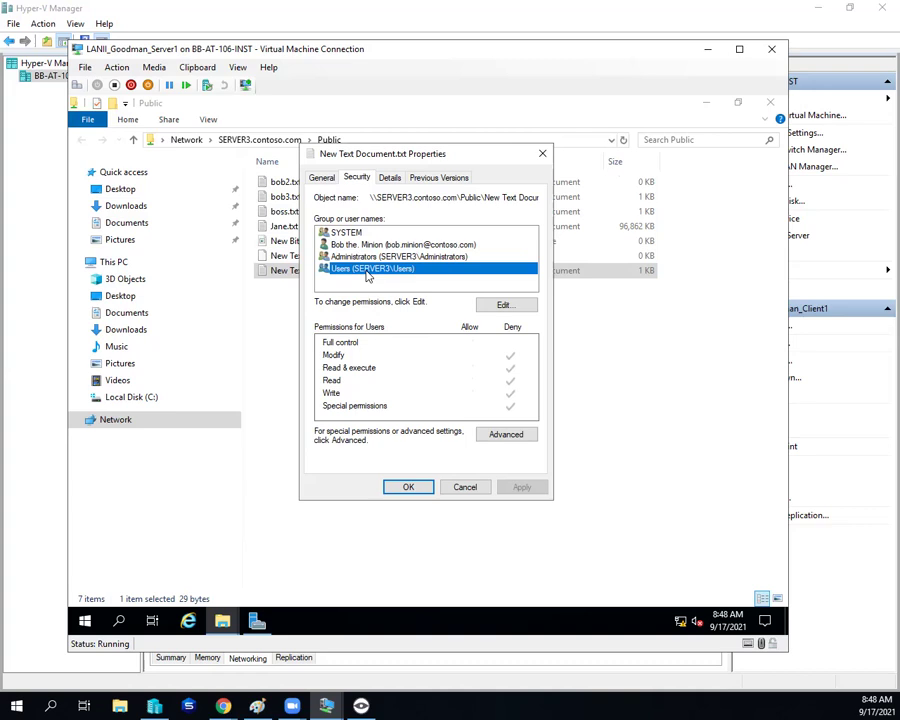
Step: Attempt to remove Users in the permissions editor twice, blocked by the inheritance warning
{"action": "left_click", "coordinate": [503, 305]}
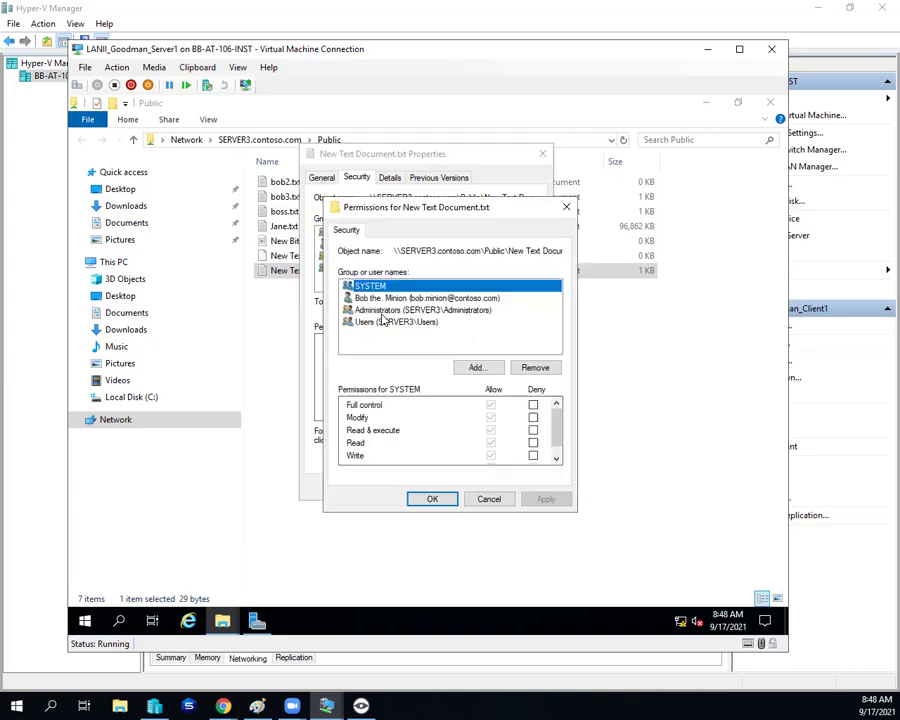
{"action": "left_click", "coordinate": [373, 324]}
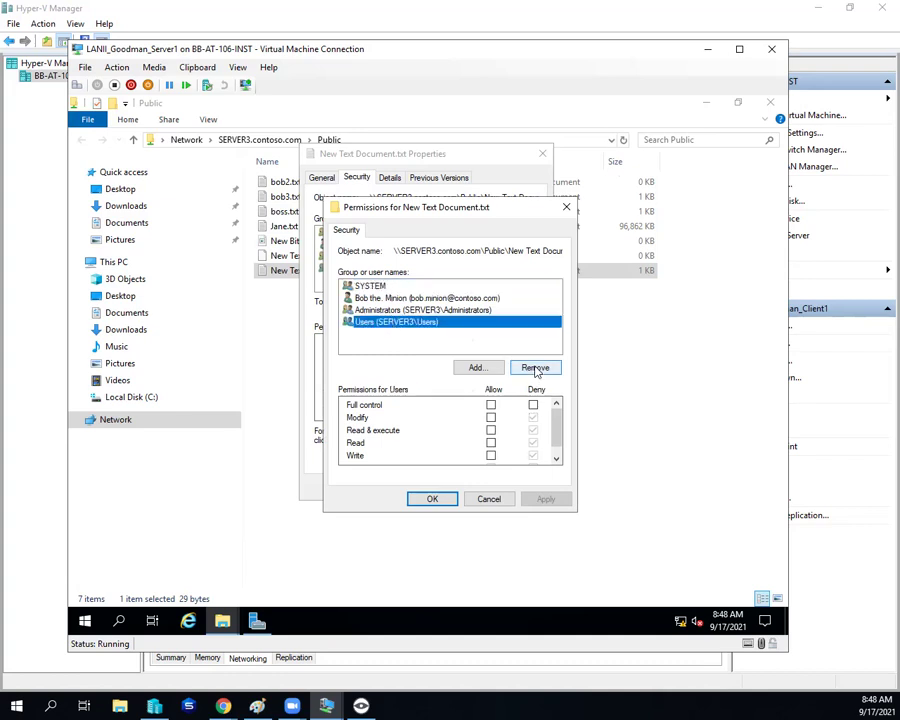
{"action": "left_click", "coordinate": [535, 368]}
{"action": "left_click", "coordinate": [546, 418]}
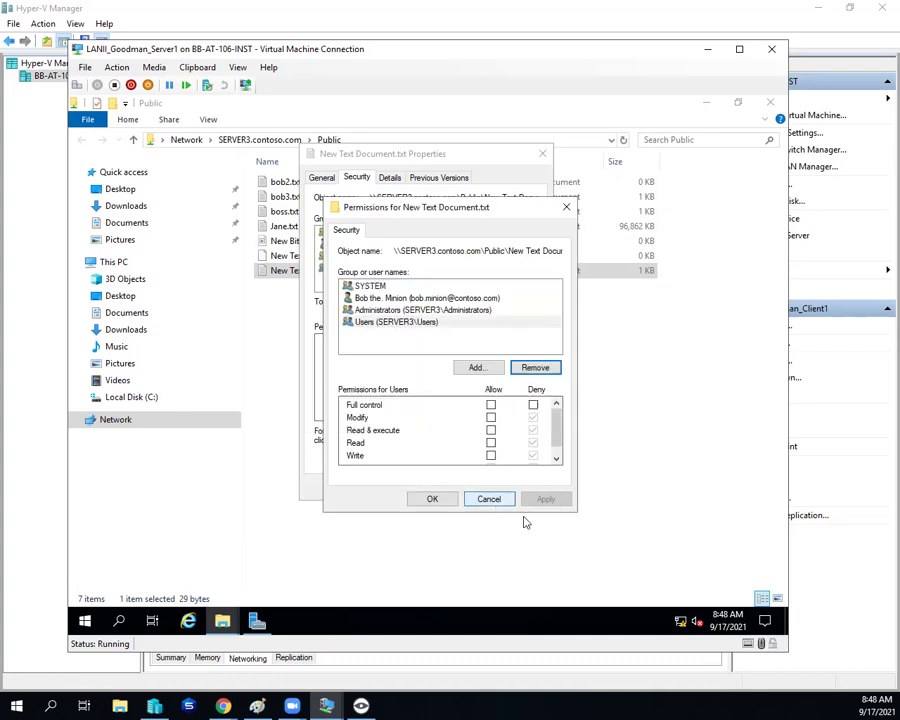
{"action": "left_click", "coordinate": [533, 368]}
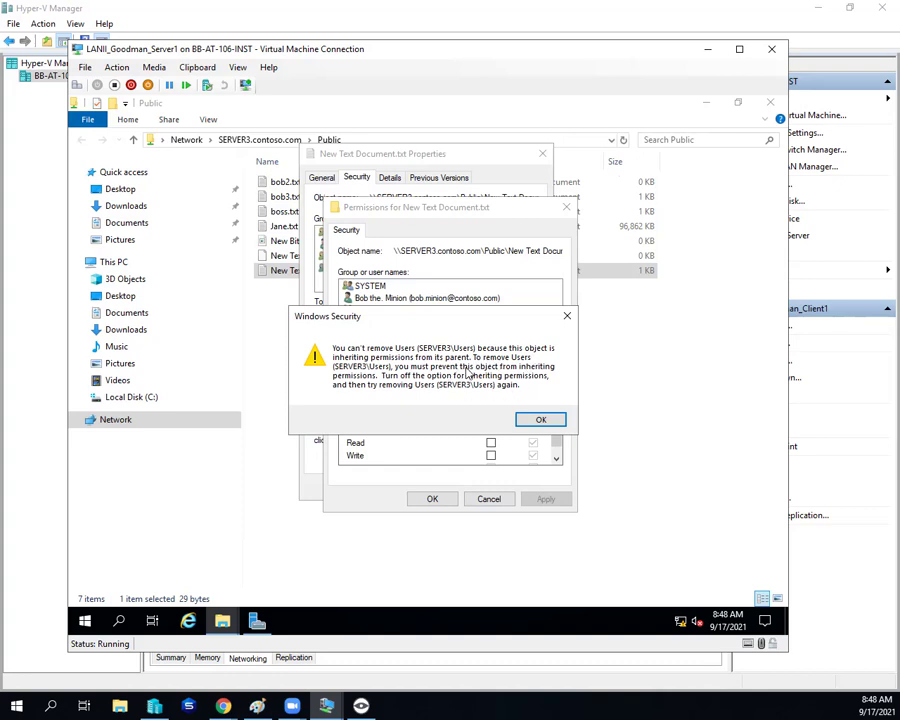
{"action": "left_click", "coordinate": [540, 419]}
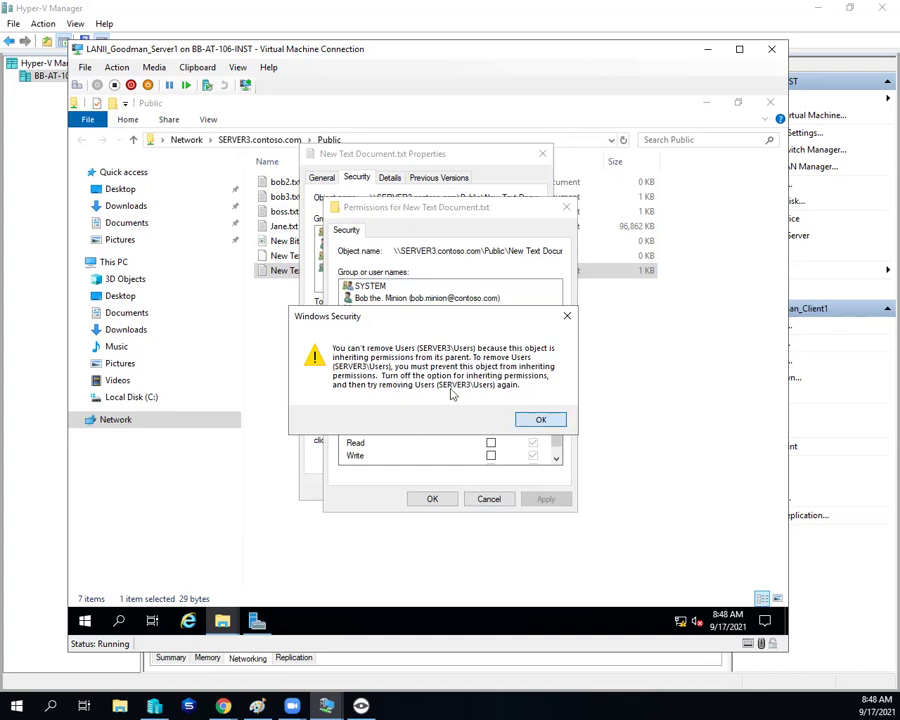
Step: Disable inheritance on New Text Document.txt, convert to explicit permissions, remove the Users Deny entry, and apply
{"action": "left_click", "coordinate": [446, 502]}
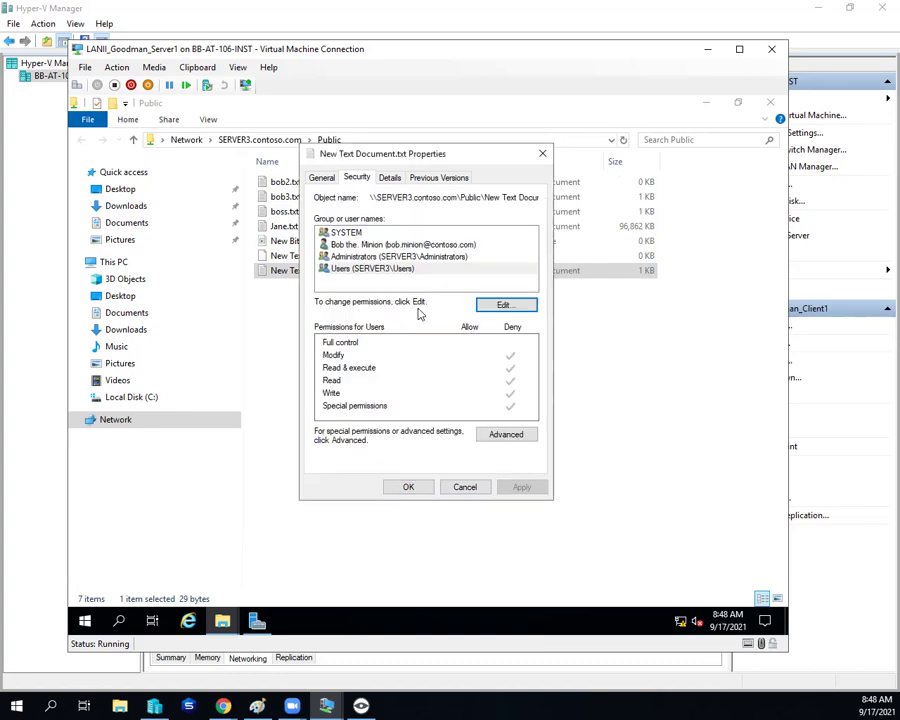
{"action": "left_click", "coordinate": [505, 440]}
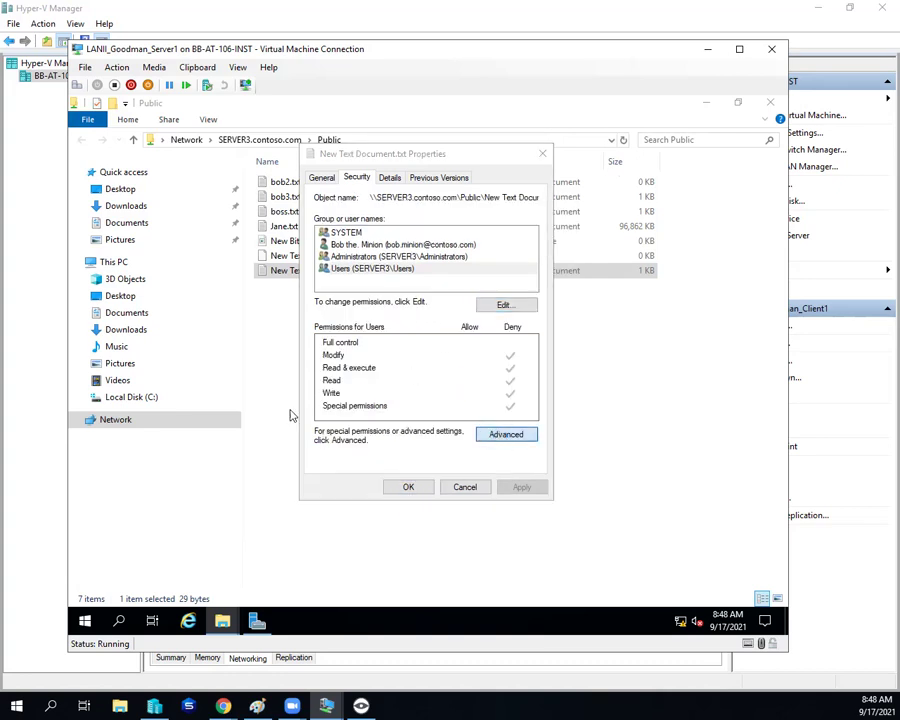
{"action": "left_click", "coordinate": [250, 489]}
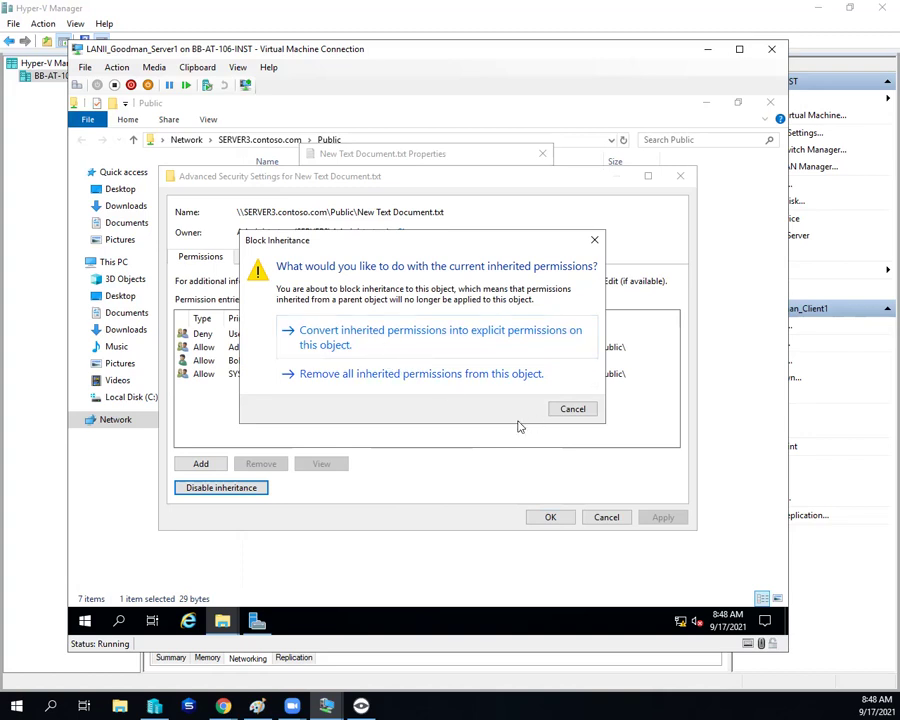
{"action": "key", "text": "Return"}
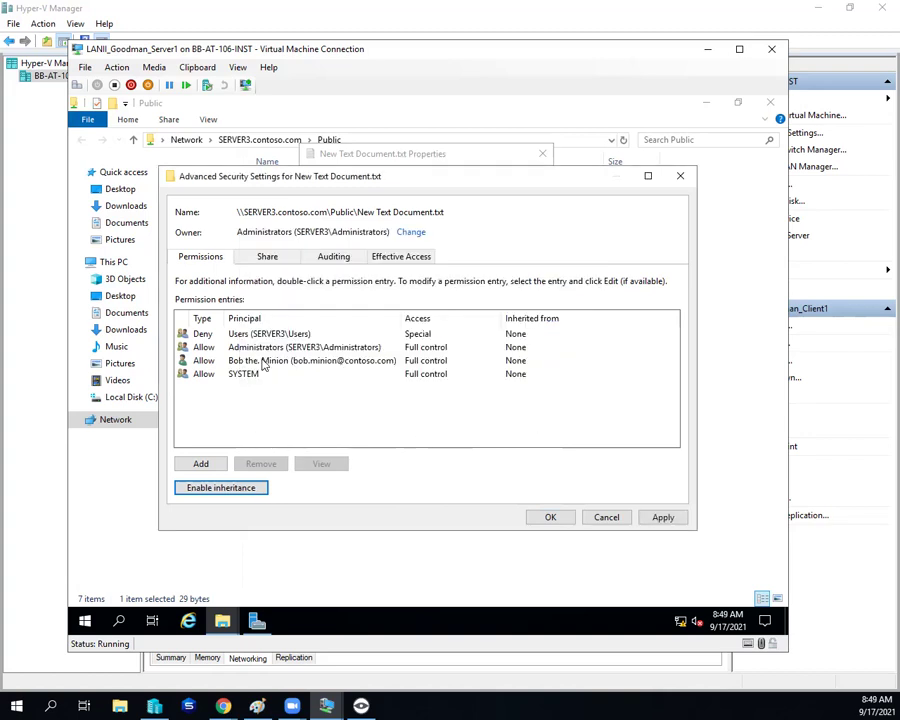
{"action": "left_click", "coordinate": [257, 336]}
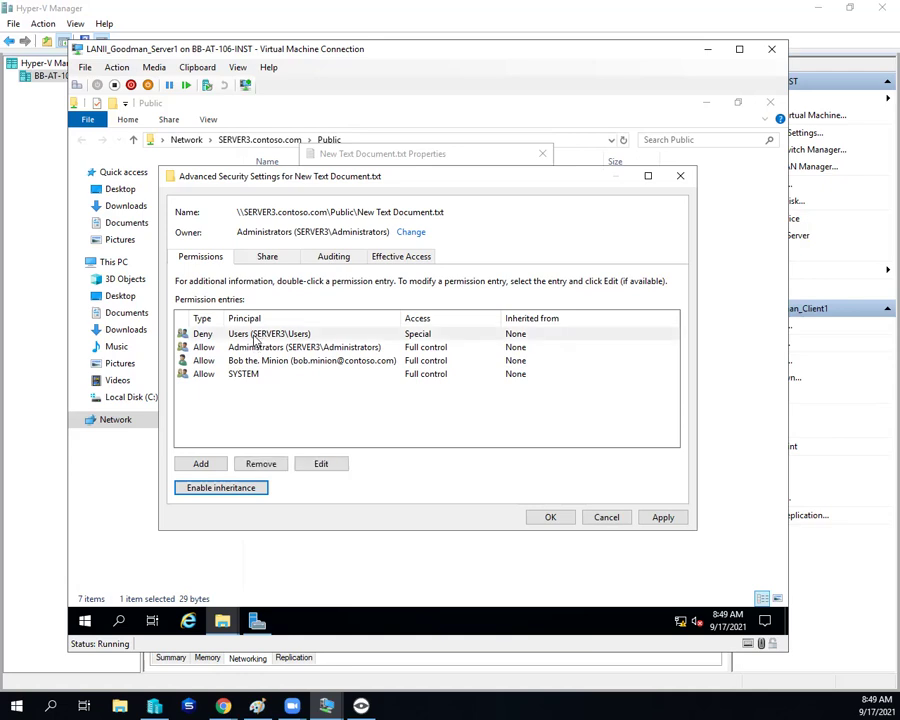
{"action": "left_click", "coordinate": [260, 464]}
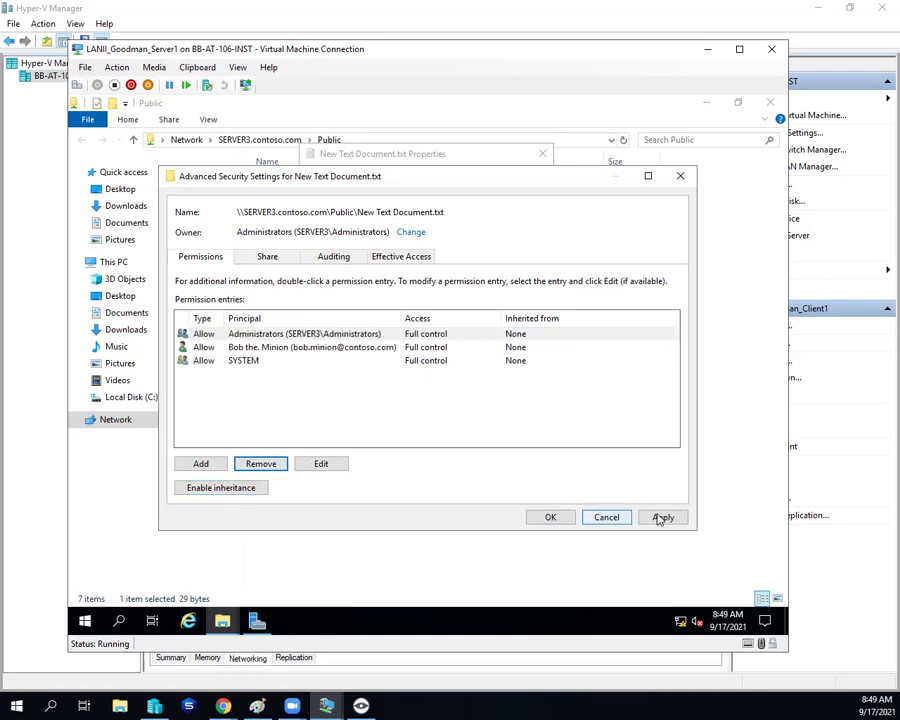
{"action": "left_click", "coordinate": [660, 516]}
{"action": "left_click", "coordinate": [548, 518]}
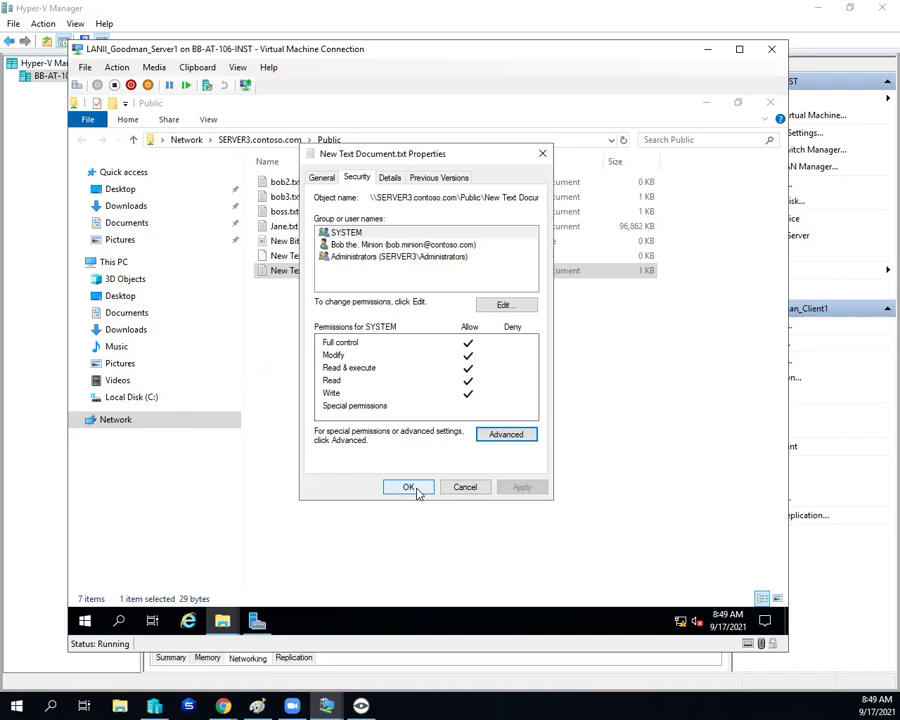
{"action": "left_click", "coordinate": [410, 487]}
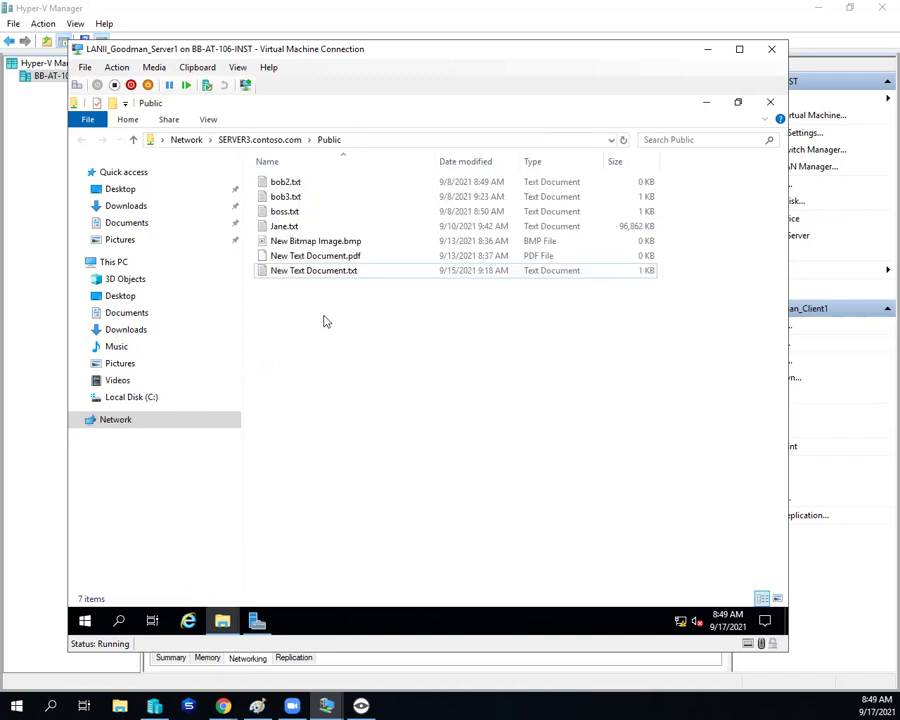
Step: Open New Text Document.pdf's Security properties and its advanced security settings
{"action": "right_click", "coordinate": [291, 257]}
{"action": "left_click", "coordinate": [330, 440]}
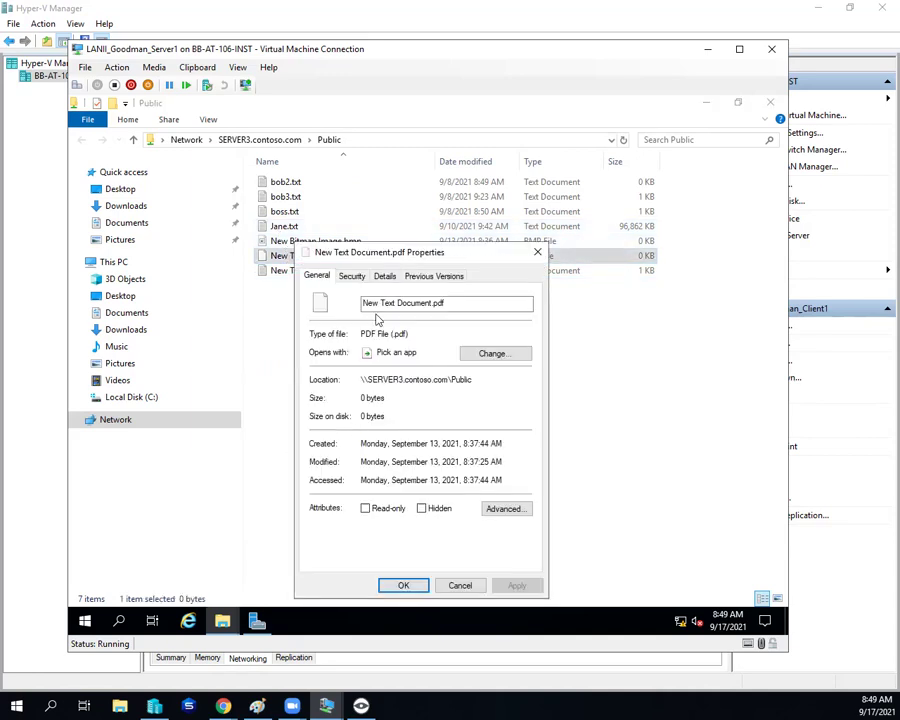
{"action": "left_click", "coordinate": [358, 281]}
{"action": "left_click_drag", "start_coordinate": [360, 246], "coordinate": [345, 100]}
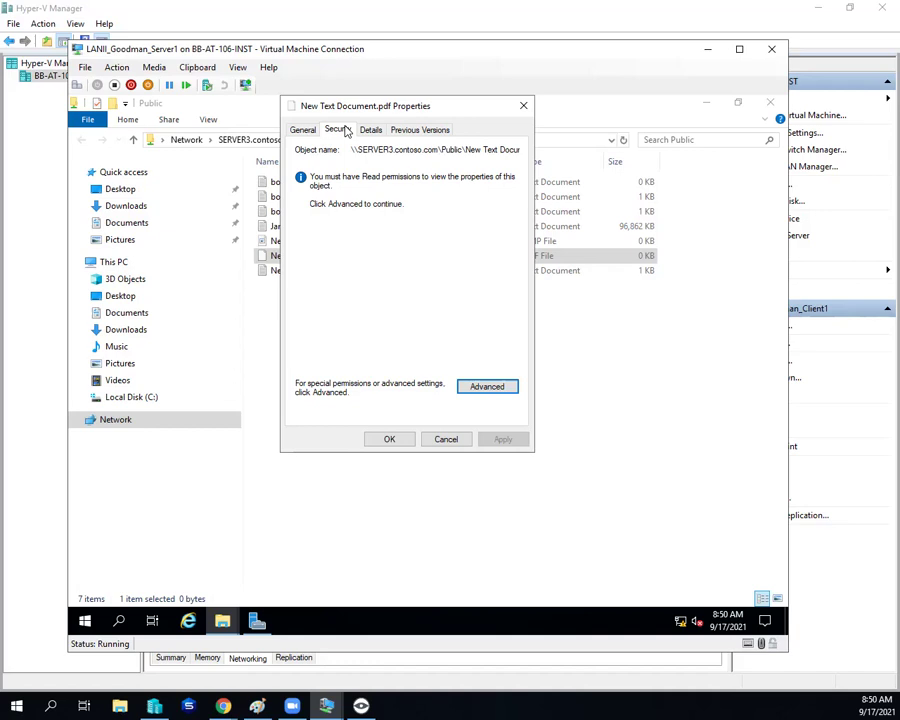
{"action": "left_click", "coordinate": [490, 389]}
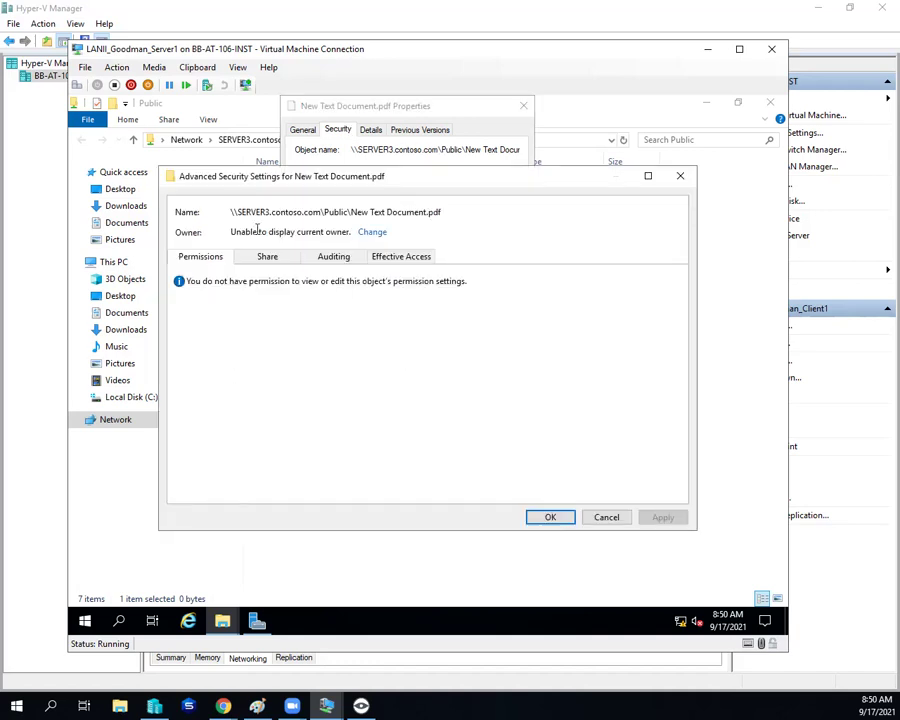
Step: Make SERVER3\Administrators the PDF's owner via SERVER3.contoso.com, apply, and close the windows
{"action": "left_click", "coordinate": [370, 232]}
{"action": "left_click", "coordinate": [423, 270]}
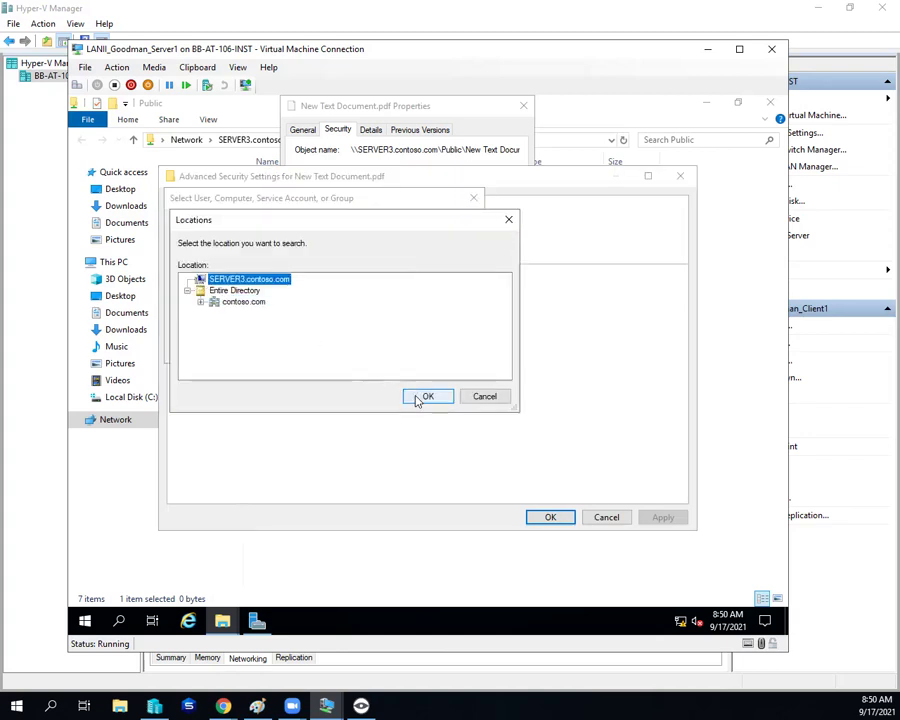
{"action": "left_click", "coordinate": [418, 398]}
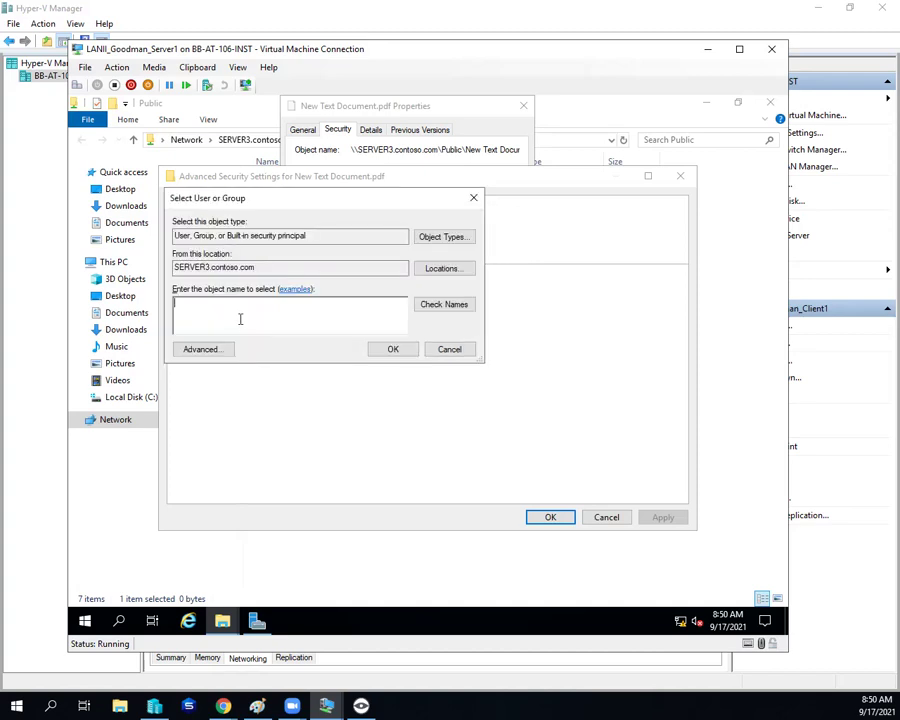
{"action": "type", "text": "administrators"}
{"action": "left_click", "coordinate": [435, 305]}
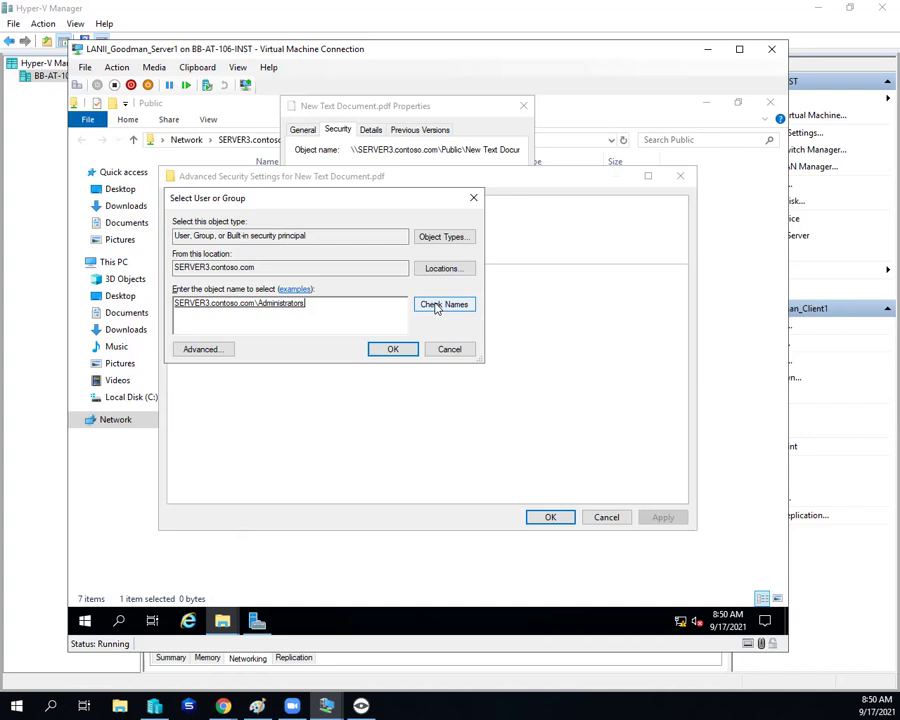
{"action": "left_click", "coordinate": [399, 349]}
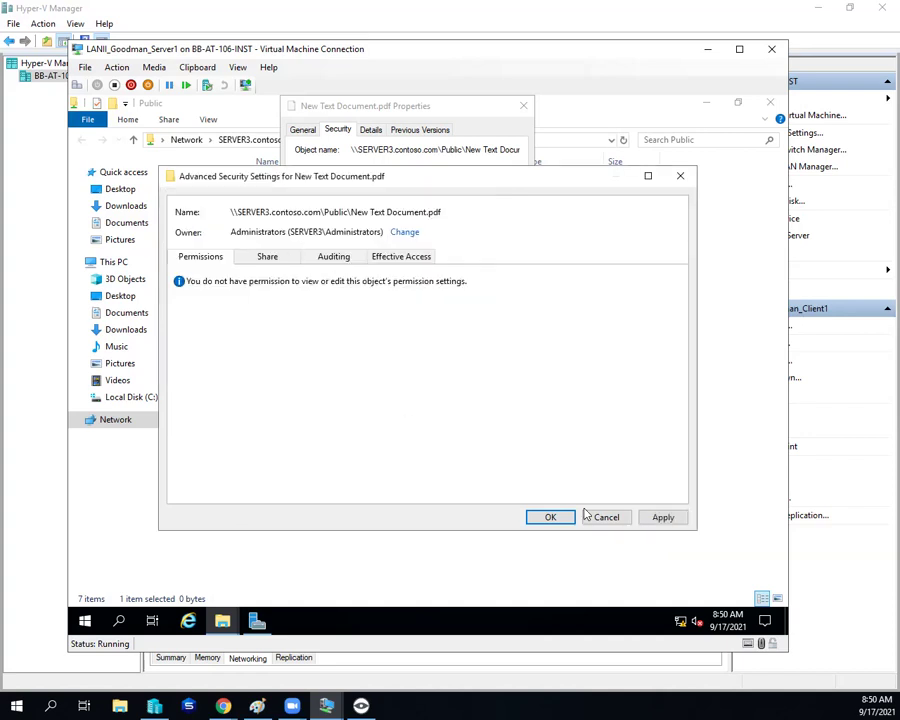
{"action": "left_click", "coordinate": [664, 517]}
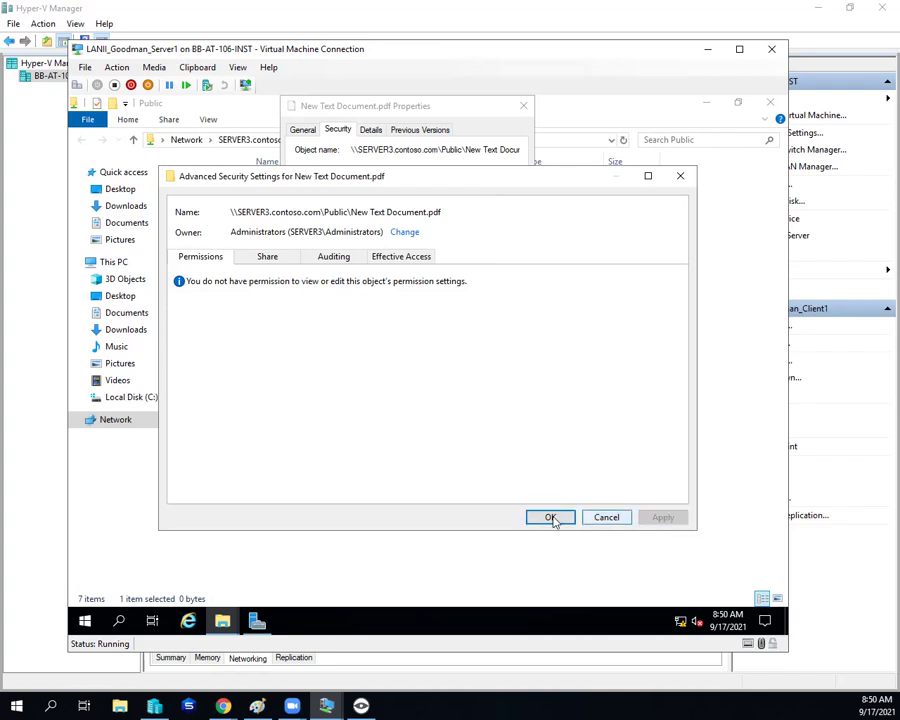
{"action": "left_click", "coordinate": [550, 517]}
{"action": "left_click", "coordinate": [390, 440]}
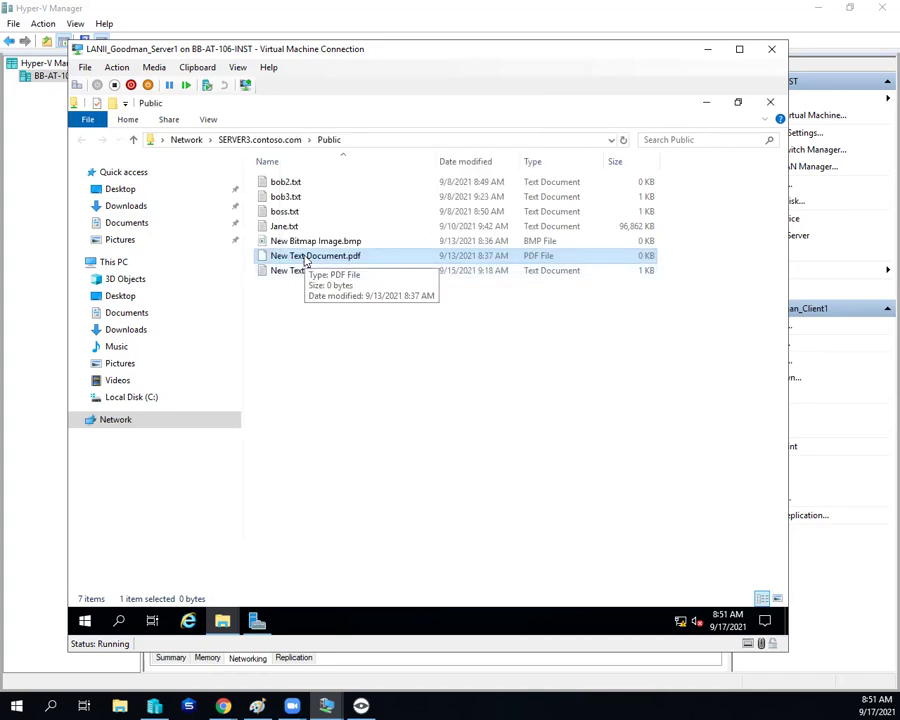
Step: Disable the PDF's inheritance, keeping explicit permissions, remove the Users Deny entry, and apply
{"action": "right_click", "coordinate": [304, 256]}
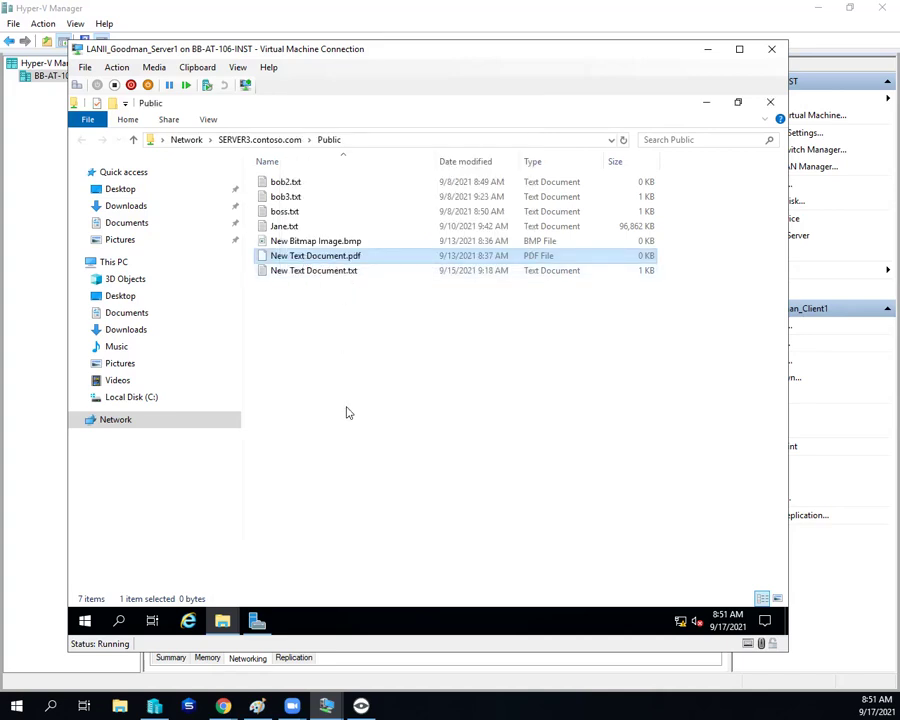
{"action": "left_click", "coordinate": [349, 446]}
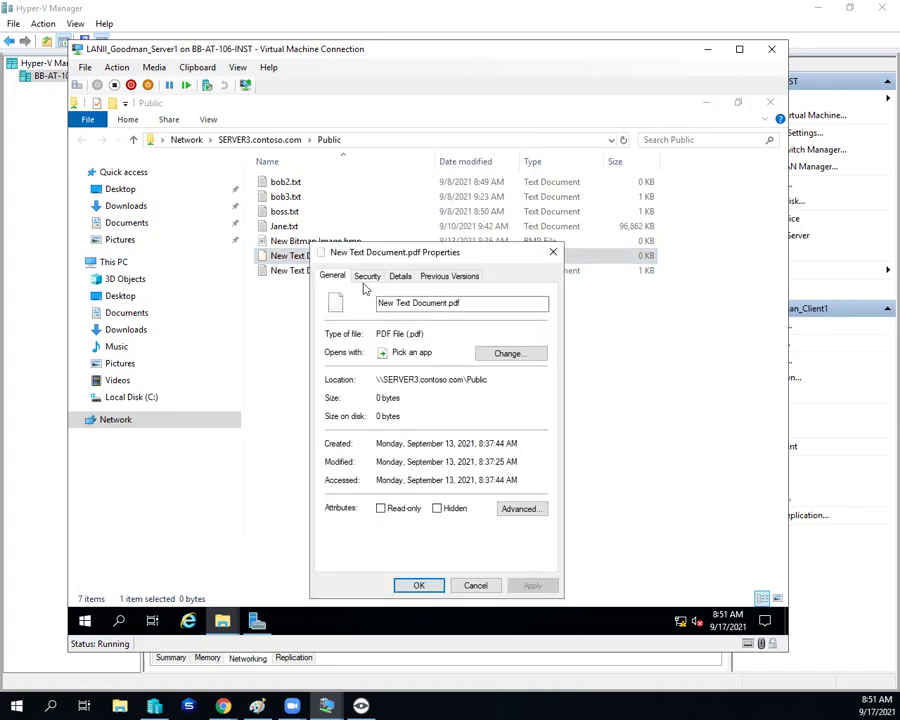
{"action": "left_click", "coordinate": [370, 275]}
{"action": "left_click_drag", "start_coordinate": [400, 252], "coordinate": [330, 144]}
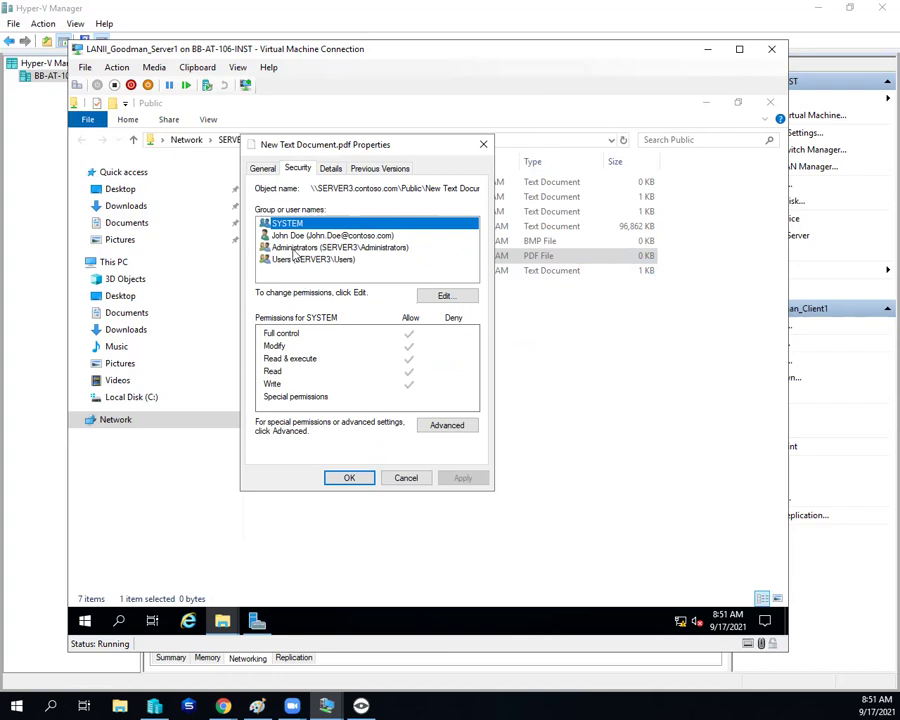
{"action": "left_click", "coordinate": [447, 425]}
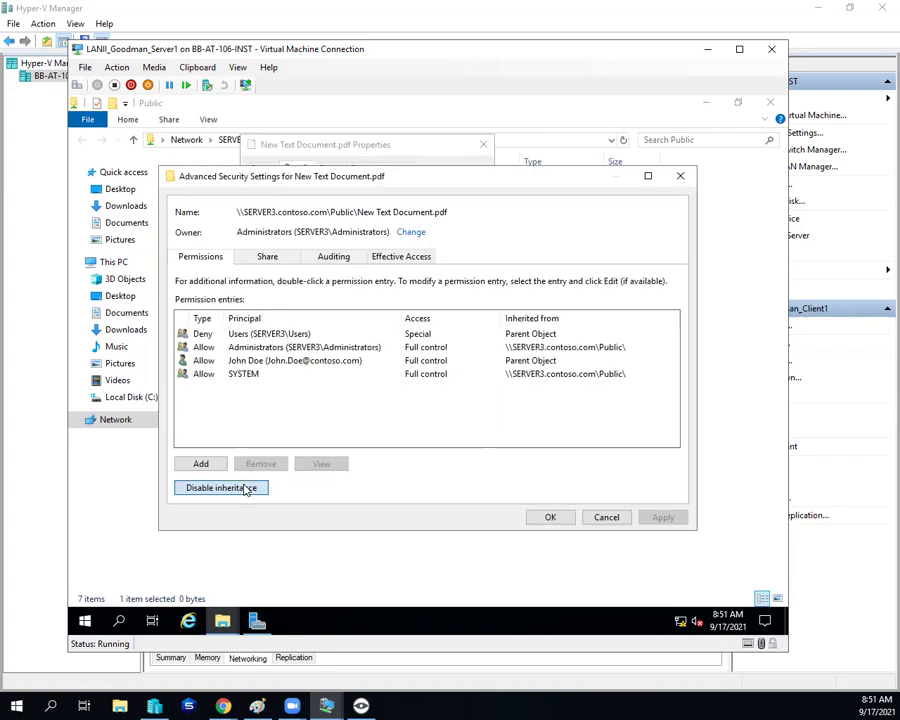
{"action": "left_click", "coordinate": [250, 487]}
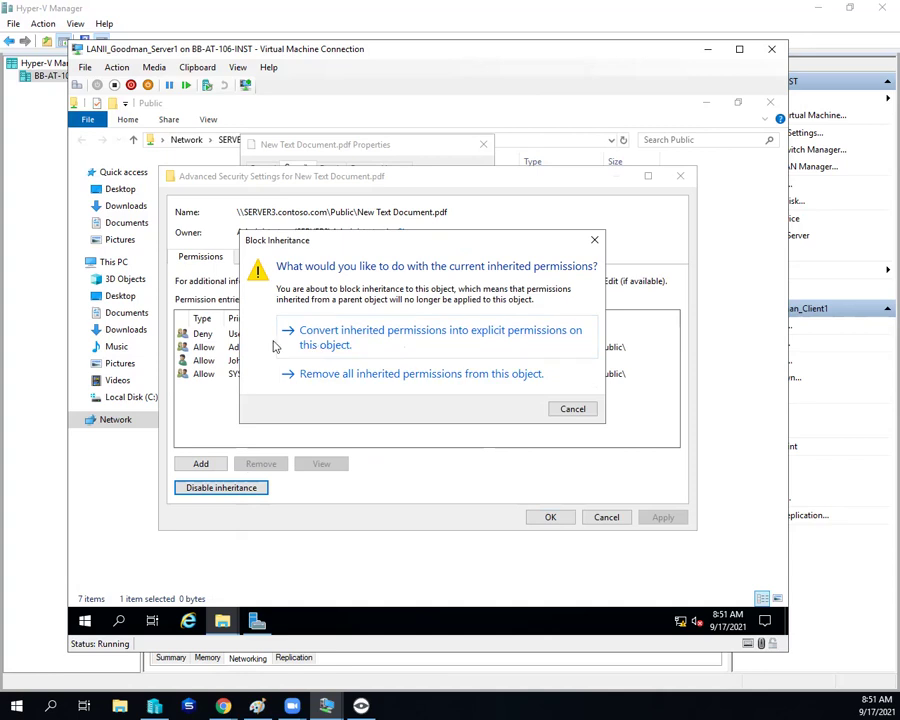
{"action": "left_click", "coordinate": [316, 345]}
{"action": "left_click", "coordinate": [262, 464]}
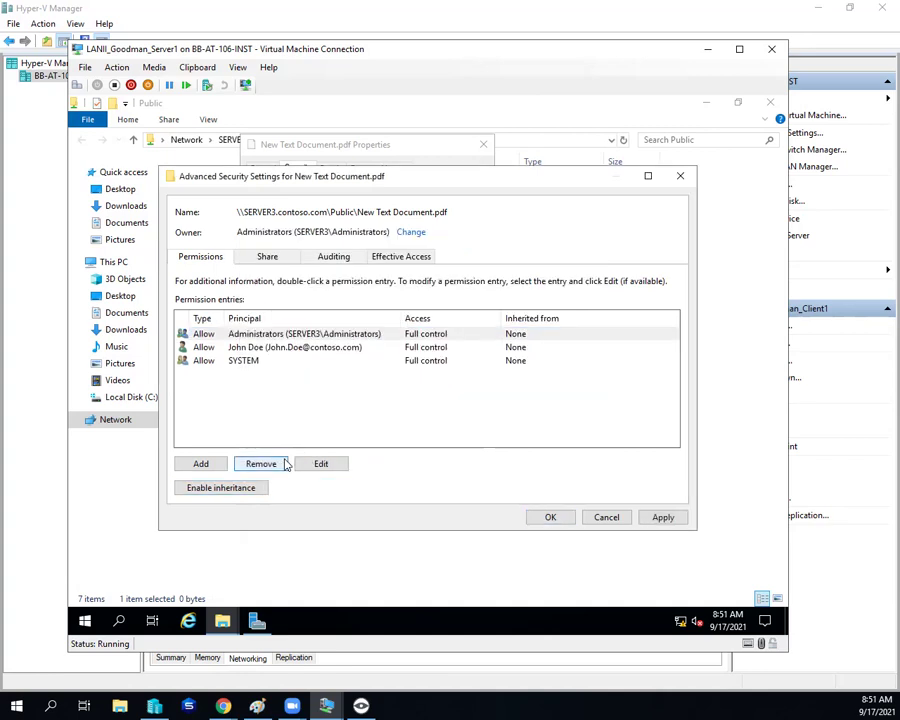
{"action": "left_click", "coordinate": [662, 517]}
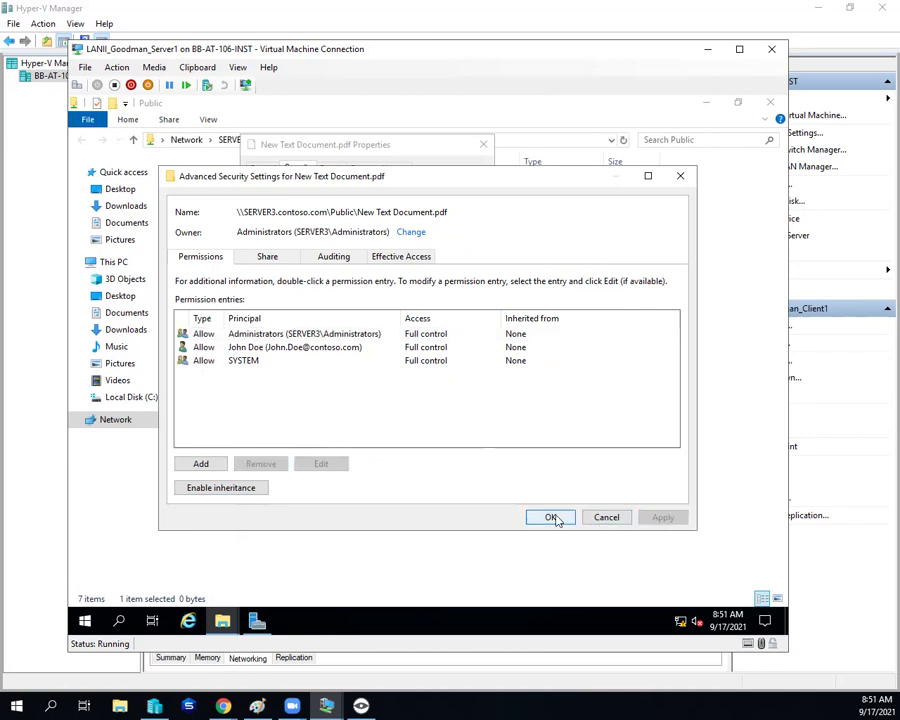
{"action": "left_click", "coordinate": [553, 518]}
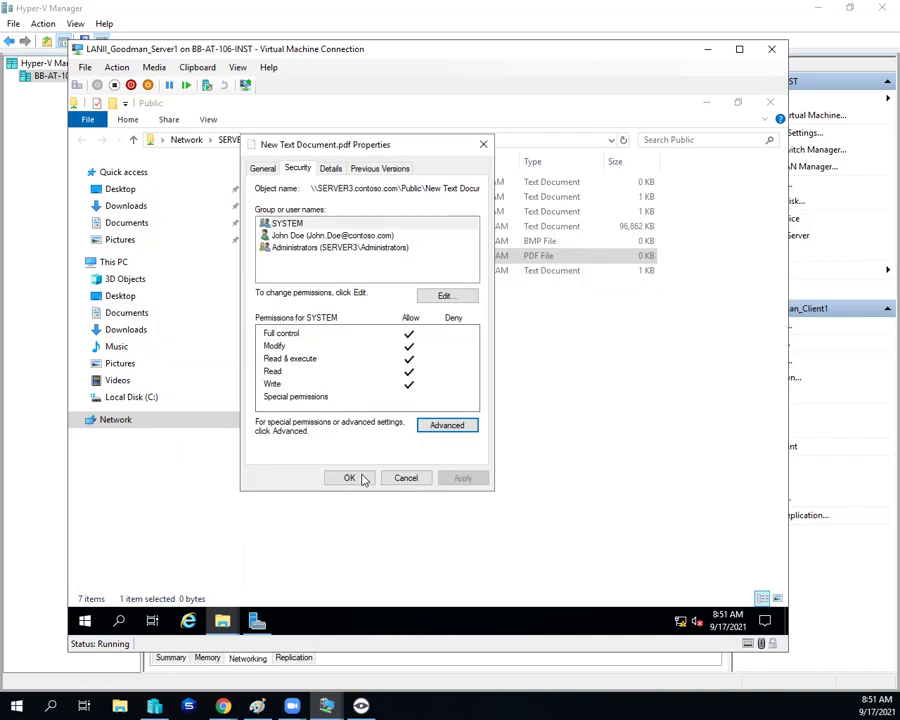
{"action": "left_click", "coordinate": [346, 475]}
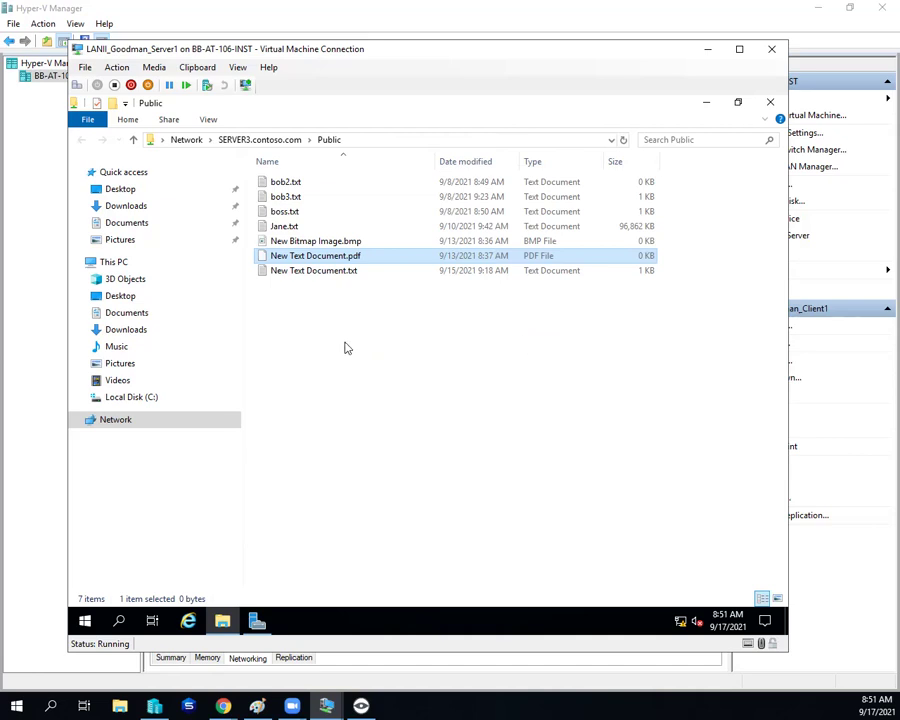
Step: Minimize File Explorer to return to Server Manager's Shares page and the Public share's actions
{"action": "left_click", "coordinate": [338, 275]}
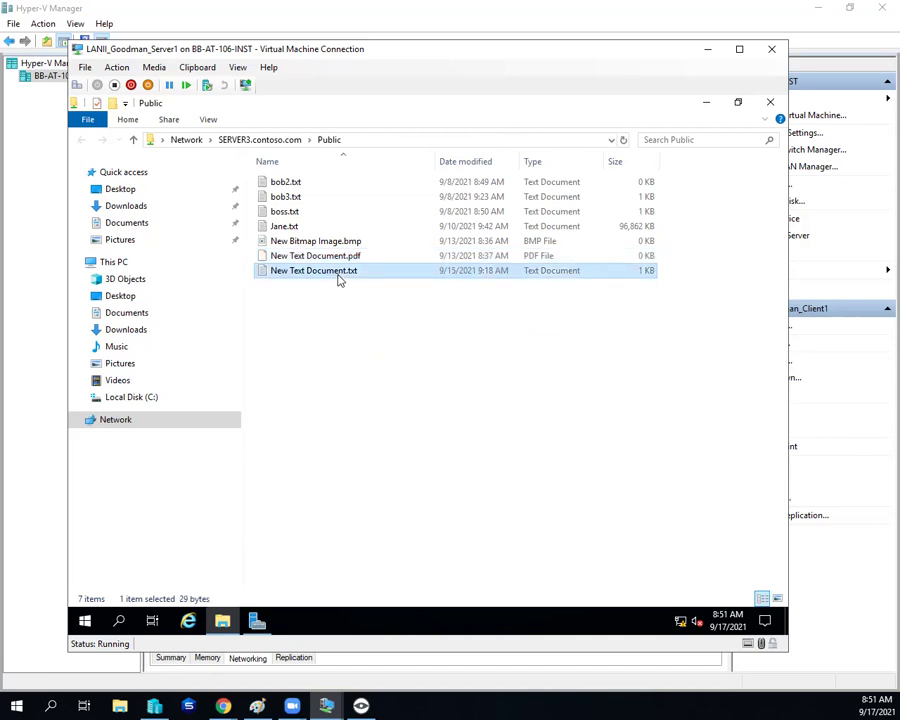
{"action": "left_click", "coordinate": [702, 104]}
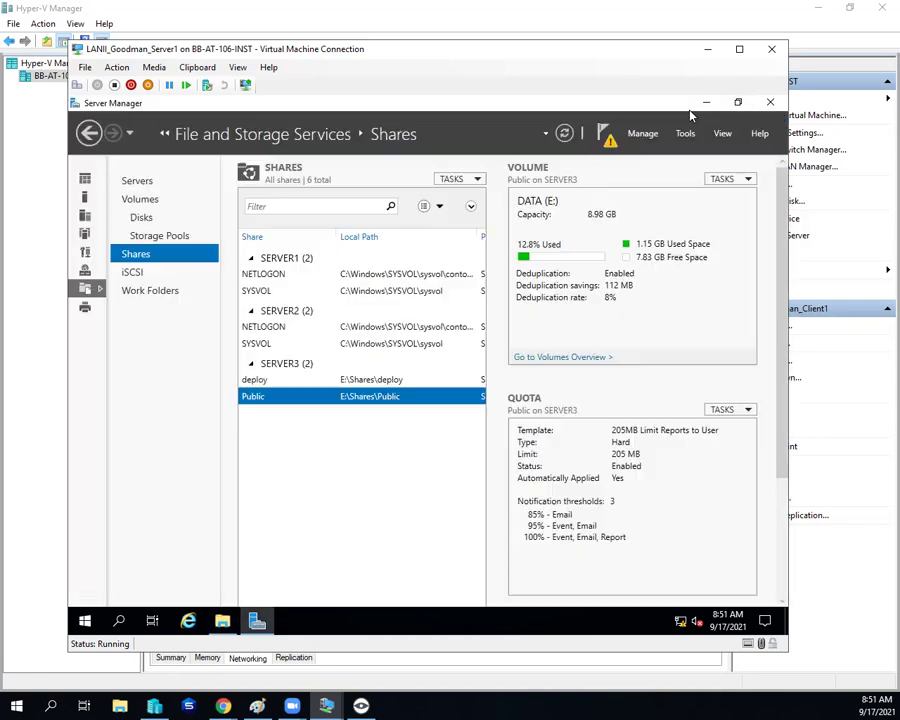
{"action": "right_click", "coordinate": [275, 397]}
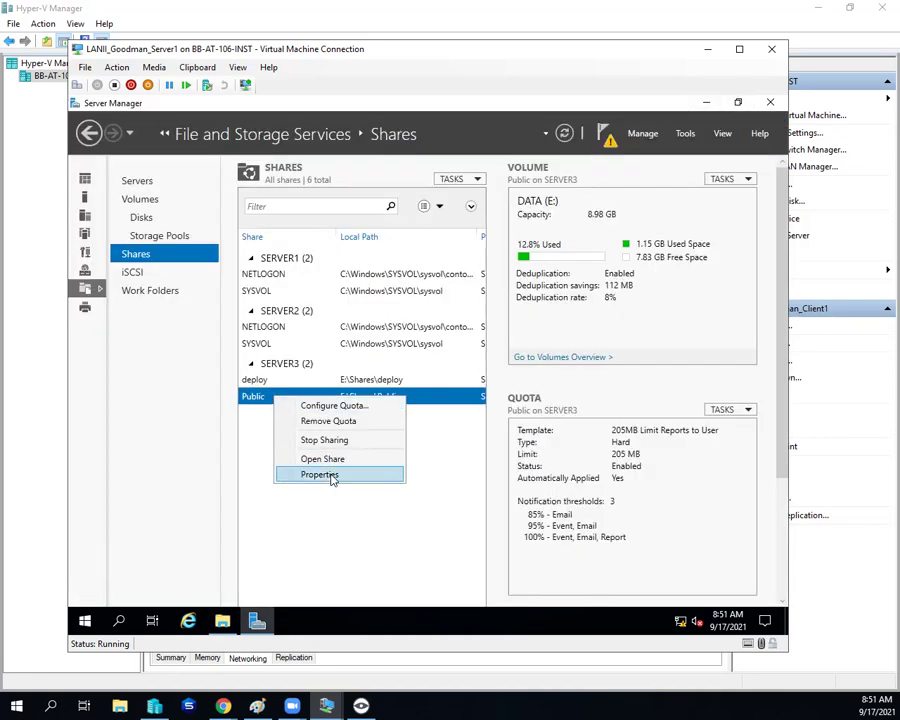
{"action": "left_click", "coordinate": [332, 473]}
{"action": "left_click", "coordinate": [230, 234]}
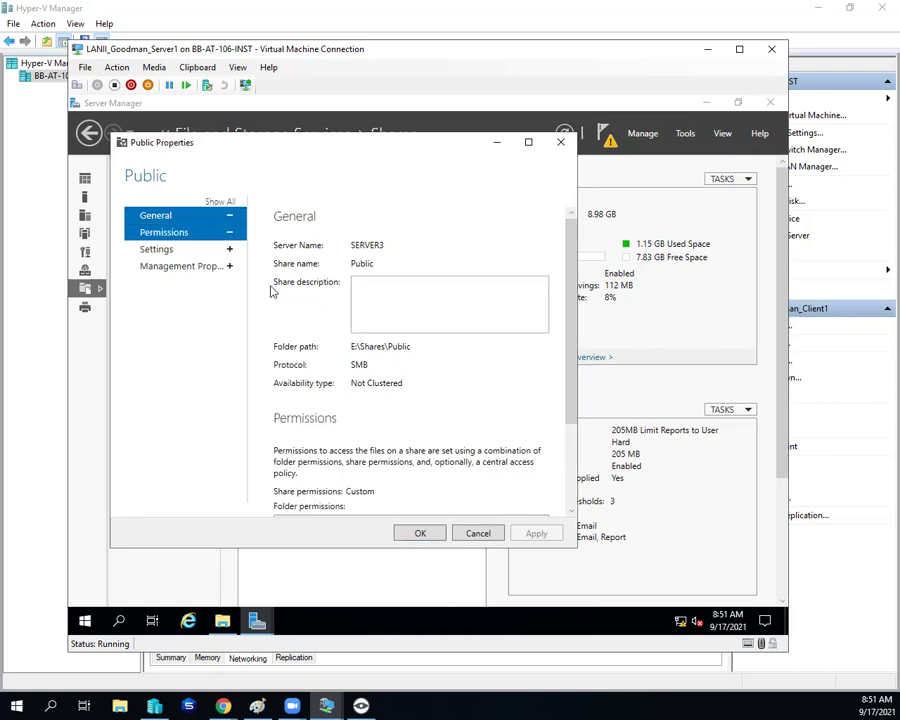
{"action": "scroll", "coordinate": [300, 450], "scroll_direction": "down", "scroll_amount": 2}
{"action": "left_click", "coordinate": [317, 493]}
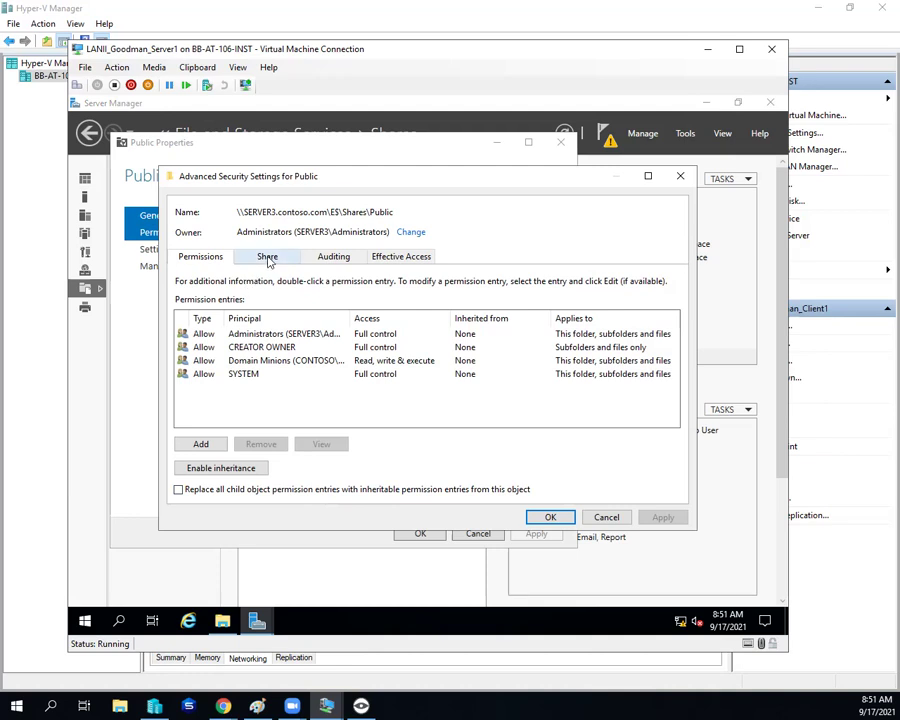
{"action": "left_click", "coordinate": [268, 258]}
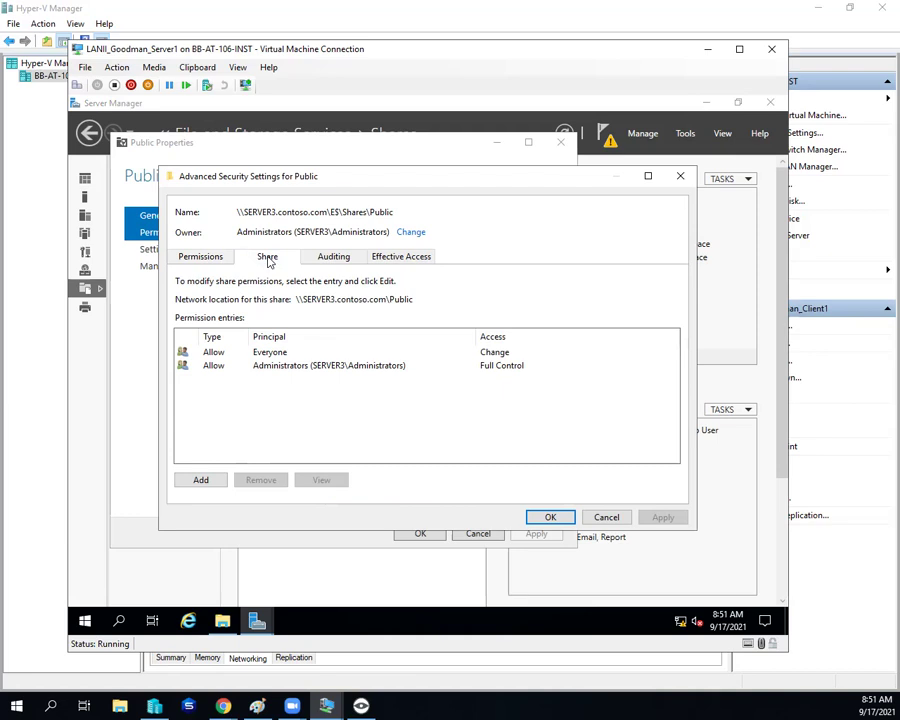
{"action": "left_click", "coordinate": [267, 353]}
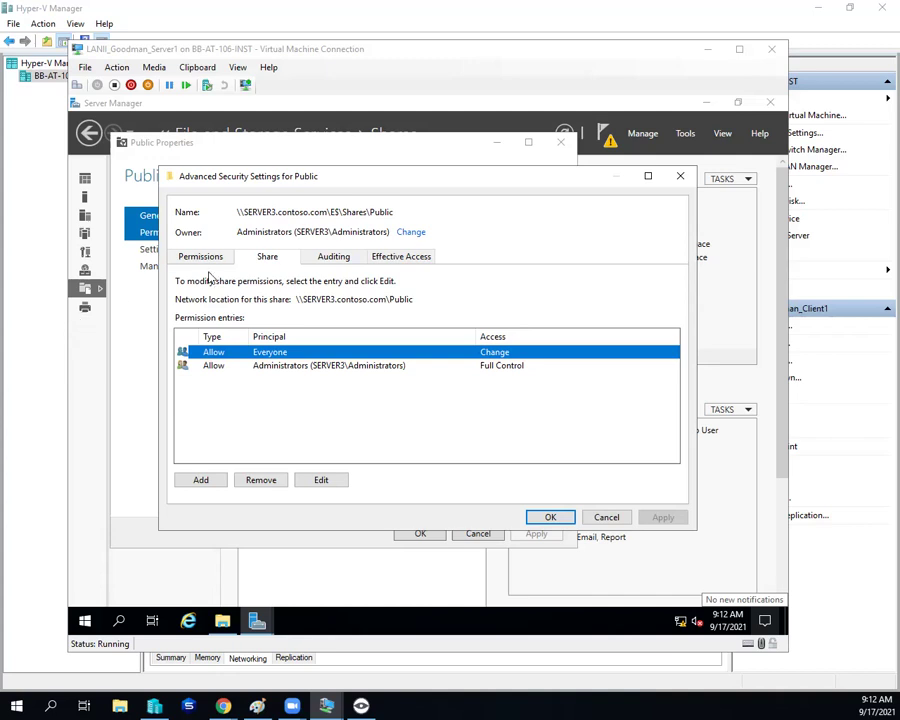
{"action": "left_click", "coordinate": [209, 261]}
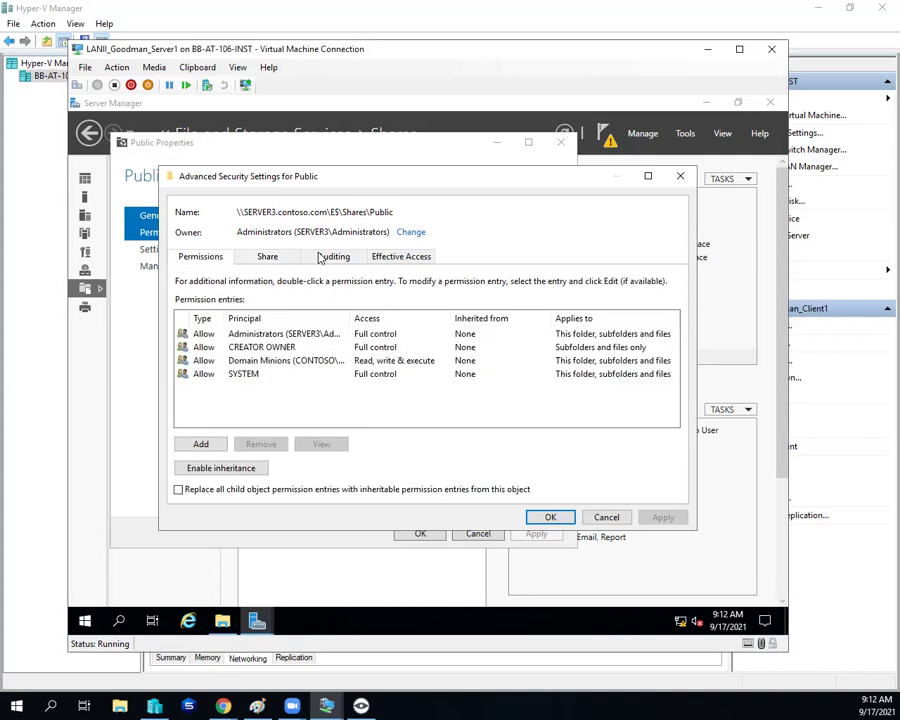
{"action": "left_click", "coordinate": [376, 258]}
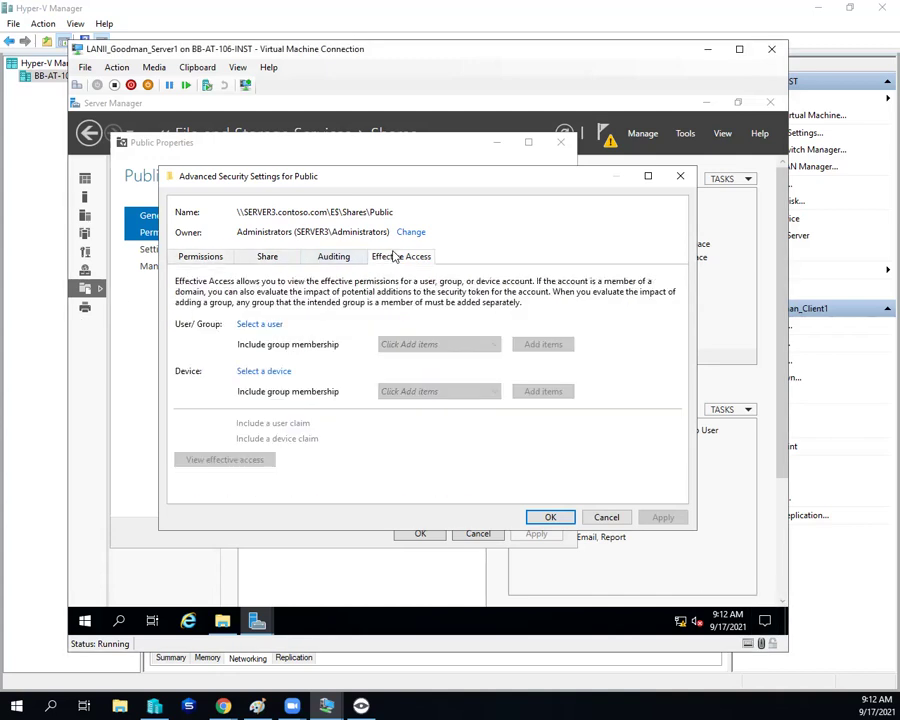
{"action": "left_click", "coordinate": [207, 257]}
{"action": "left_click", "coordinate": [542, 518]}
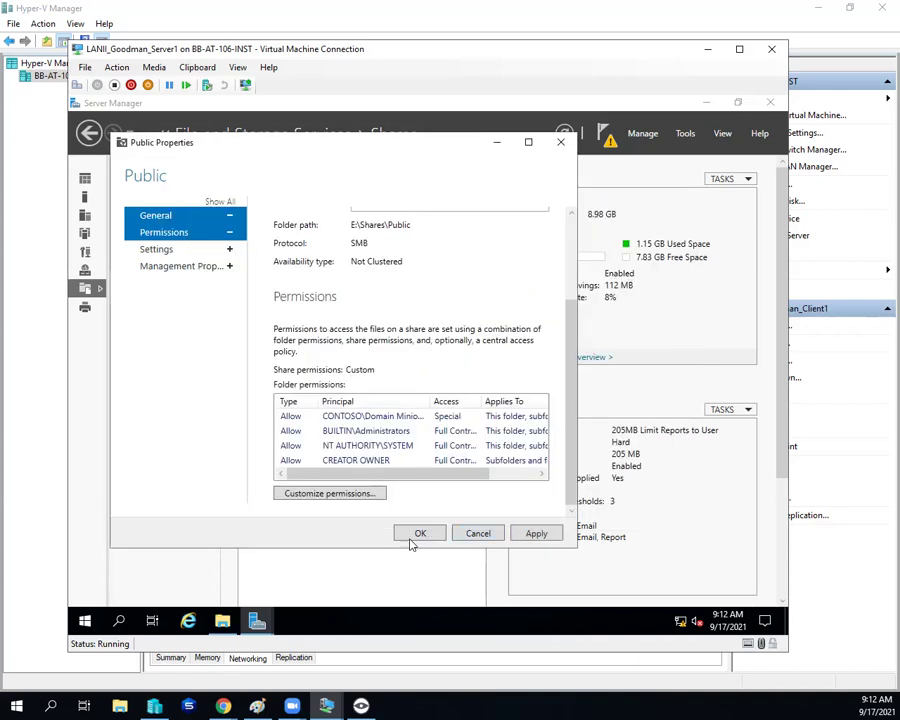
{"action": "left_click", "coordinate": [415, 534]}
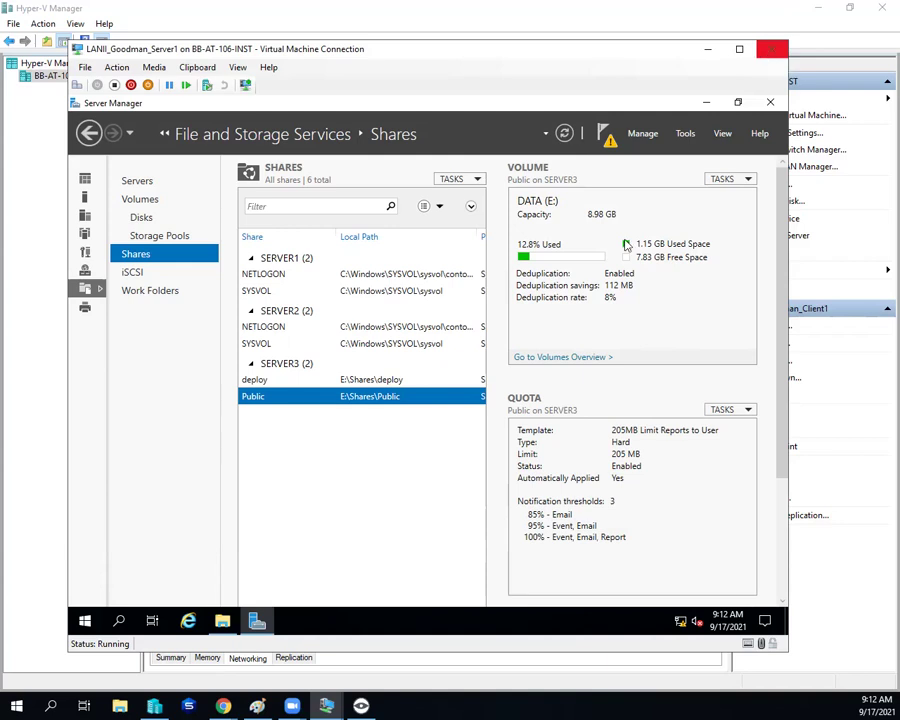
{"action": "mouse_move", "coordinate": [221, 706]}
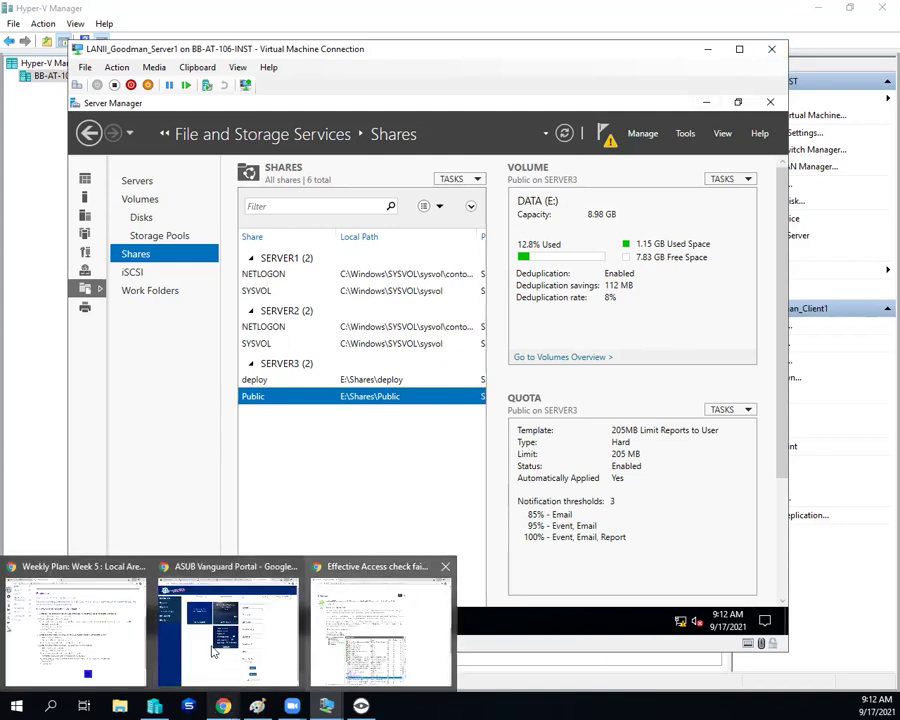
Step: Open the Varonis article and TechNet thread from Week 5 Resources in new tabs, then view Varonis
{"action": "left_click", "coordinate": [108, 601]}
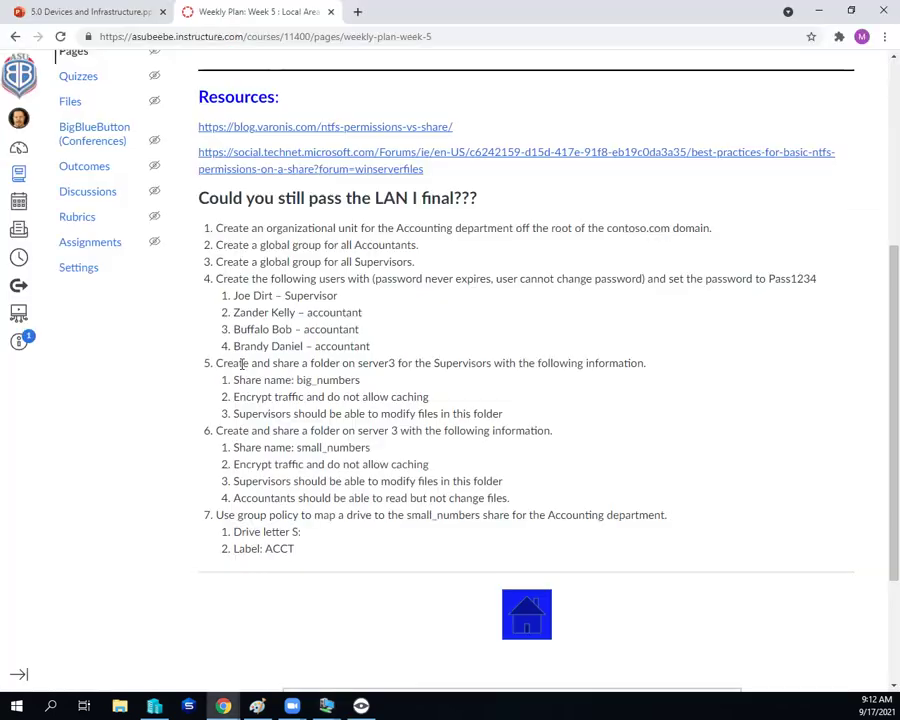
{"action": "scroll", "coordinate": [241, 363], "scroll_direction": "up", "scroll_amount": 2}
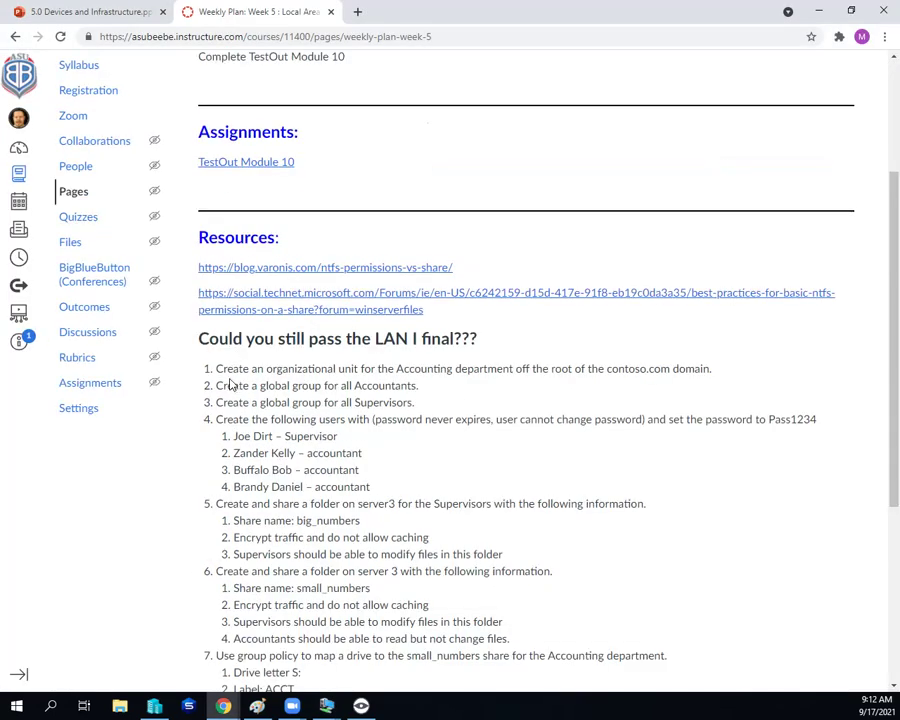
{"action": "right_click", "coordinate": [289, 270]}
{"action": "left_click", "coordinate": [315, 279]}
{"action": "right_click", "coordinate": [304, 300]}
{"action": "left_click", "coordinate": [320, 303]}
{"action": "left_click", "coordinate": [403, 14]}
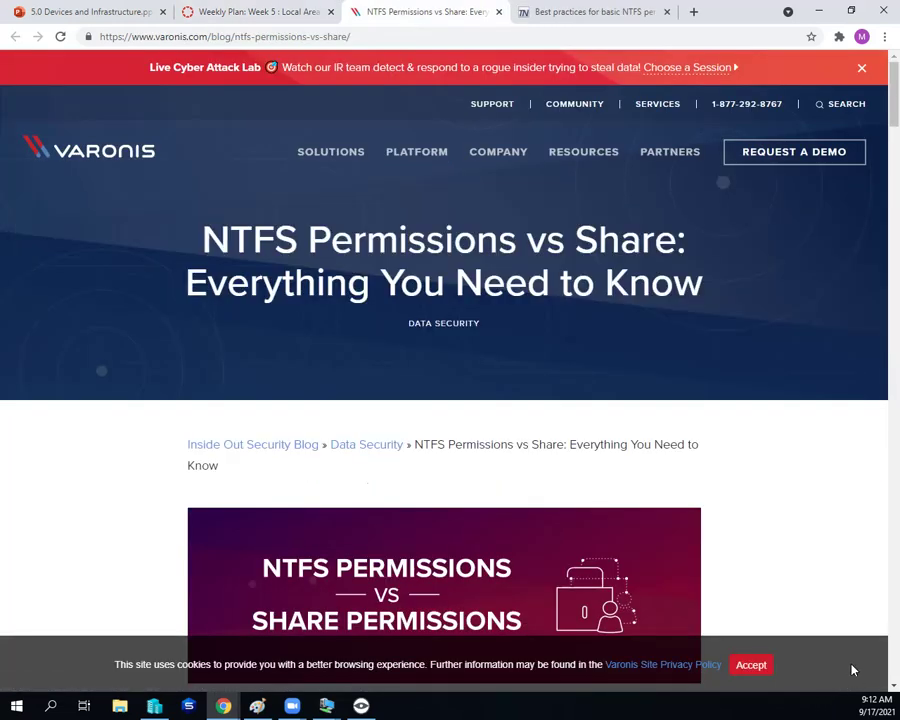
Step: Read the NTFS basics, highlighting '1993' and the mention of the FAT file system
{"action": "scroll", "coordinate": [783, 524], "scroll_direction": "down", "scroll_amount": 1}
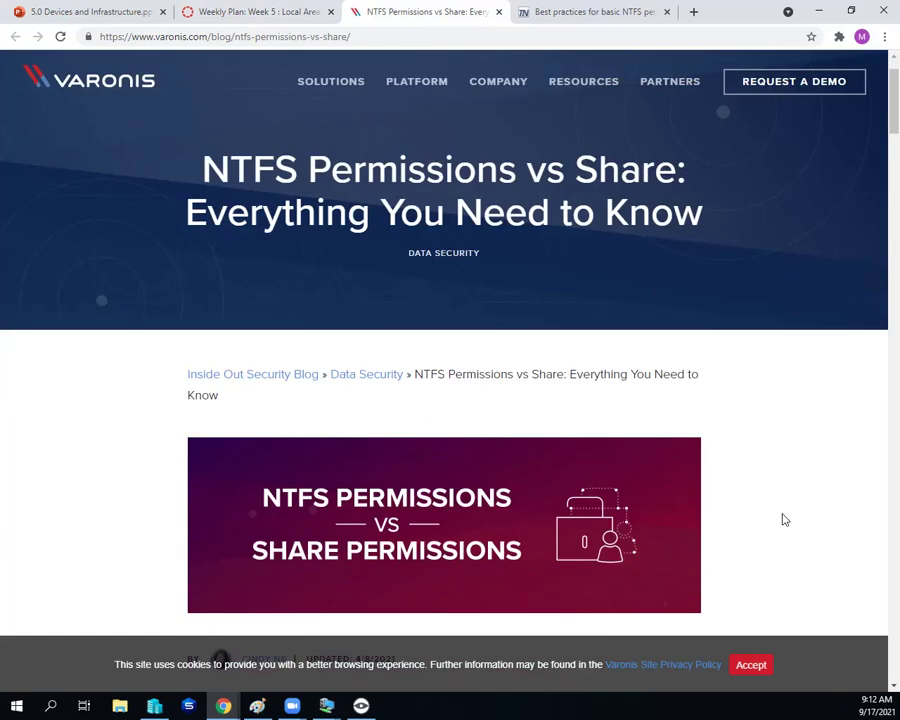
{"action": "scroll", "coordinate": [785, 520], "scroll_direction": "down", "scroll_amount": 3}
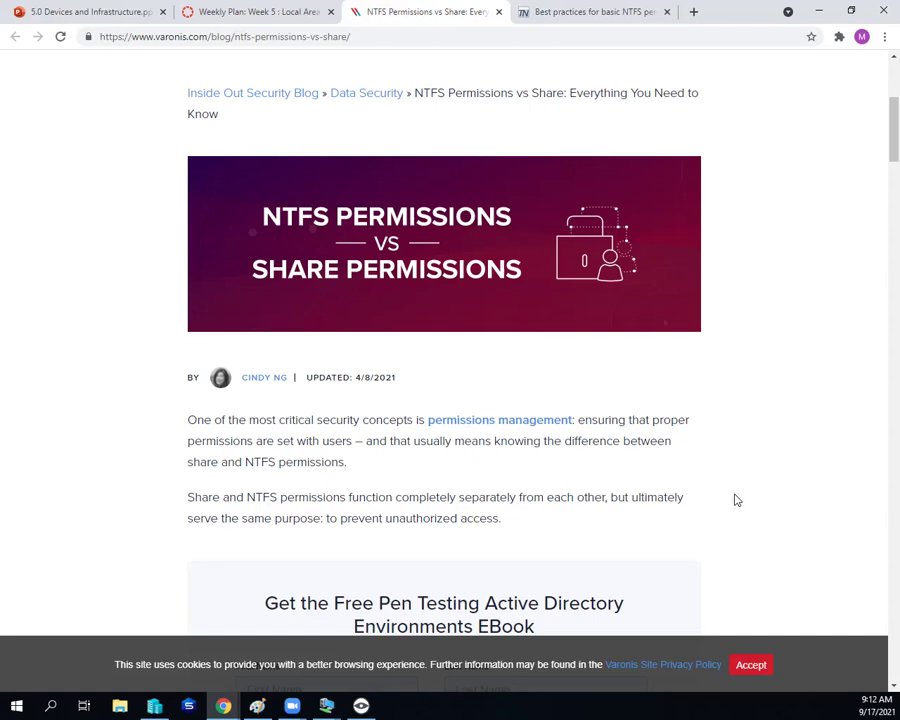
{"action": "scroll", "coordinate": [735, 500], "scroll_direction": "down", "scroll_amount": 10}
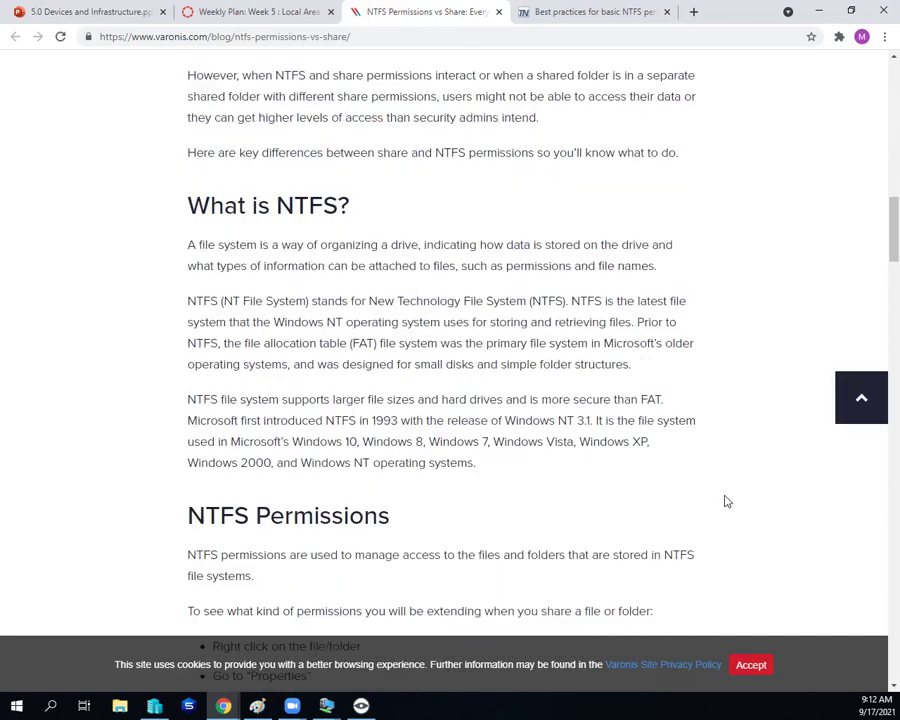
{"action": "scroll", "coordinate": [705, 488], "scroll_direction": "down", "scroll_amount": 2}
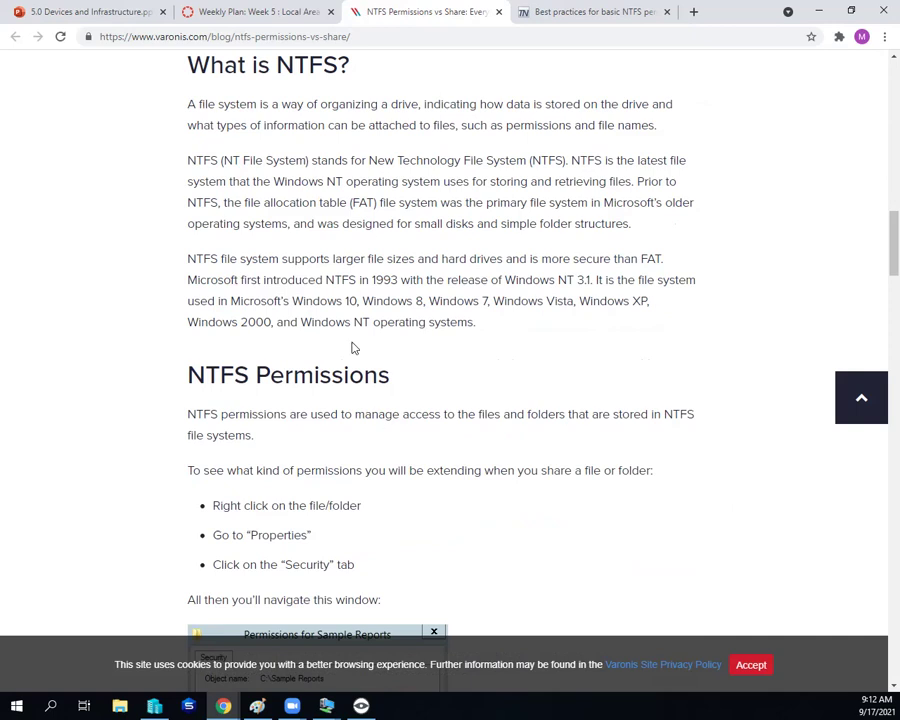
{"action": "left_click_drag", "start_coordinate": [378, 280], "coordinate": [372, 280]}
{"action": "key", "text": "ctrl+shift+Right"}
{"action": "key", "text": "ctrl+shift+Right"}
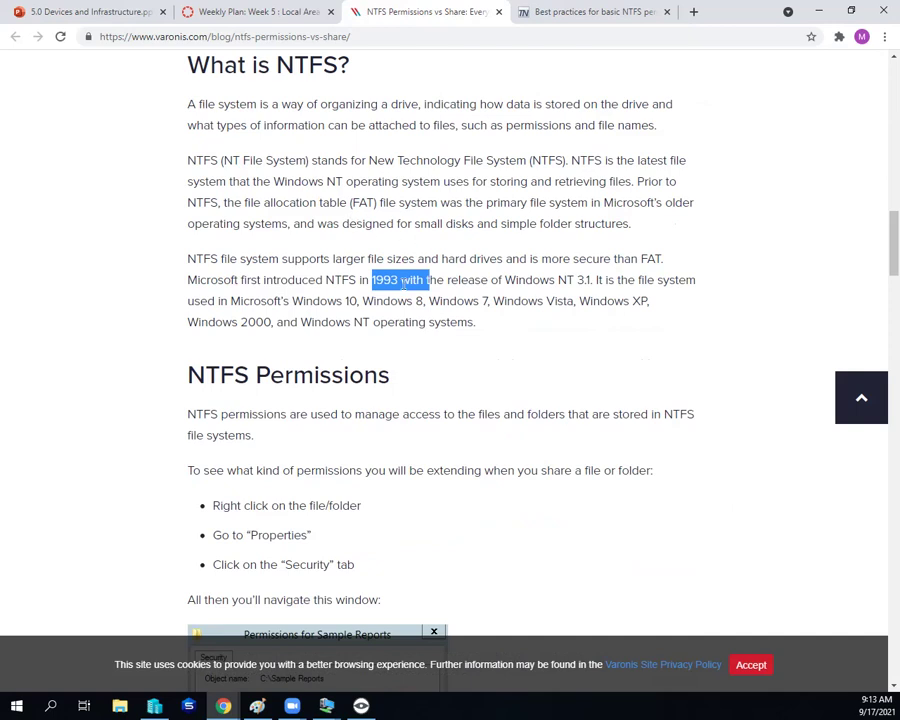
{"action": "left_click_drag", "start_coordinate": [350, 203], "coordinate": [396, 203]}
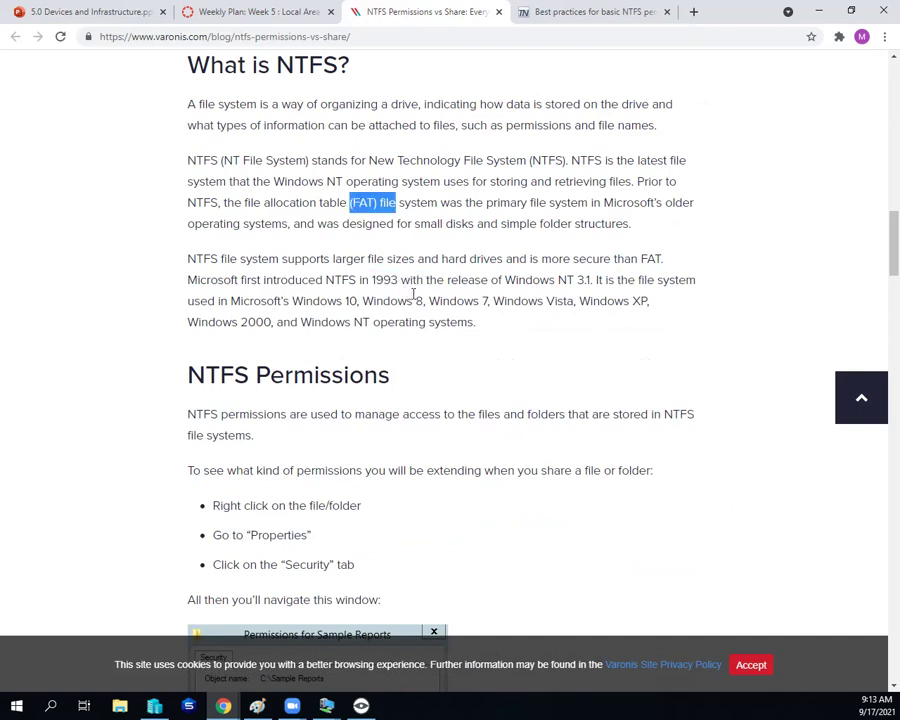
Step: Scroll on through the NTFS permission options to the three share permission types
{"action": "scroll", "coordinate": [413, 293], "scroll_direction": "down", "scroll_amount": 8}
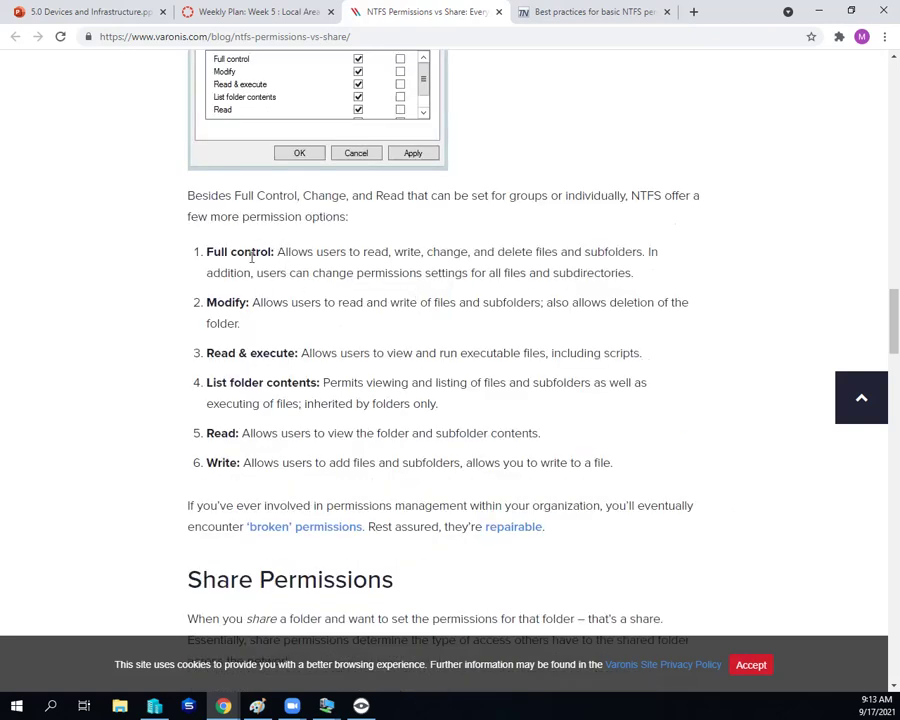
{"action": "scroll", "coordinate": [249, 458], "scroll_direction": "down", "scroll_amount": 1}
{"action": "scroll", "coordinate": [635, 354], "scroll_direction": "down", "scroll_amount": 5}
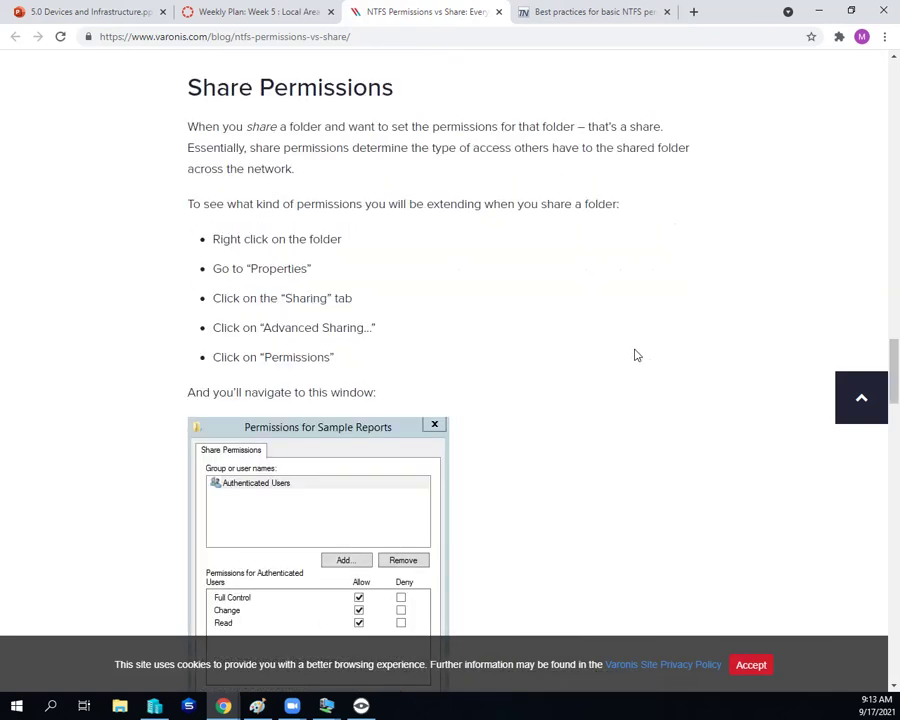
{"action": "scroll", "coordinate": [636, 353], "scroll_direction": "down", "scroll_amount": 2}
{"action": "scroll", "coordinate": [635, 354], "scroll_direction": "down", "scroll_amount": 2}
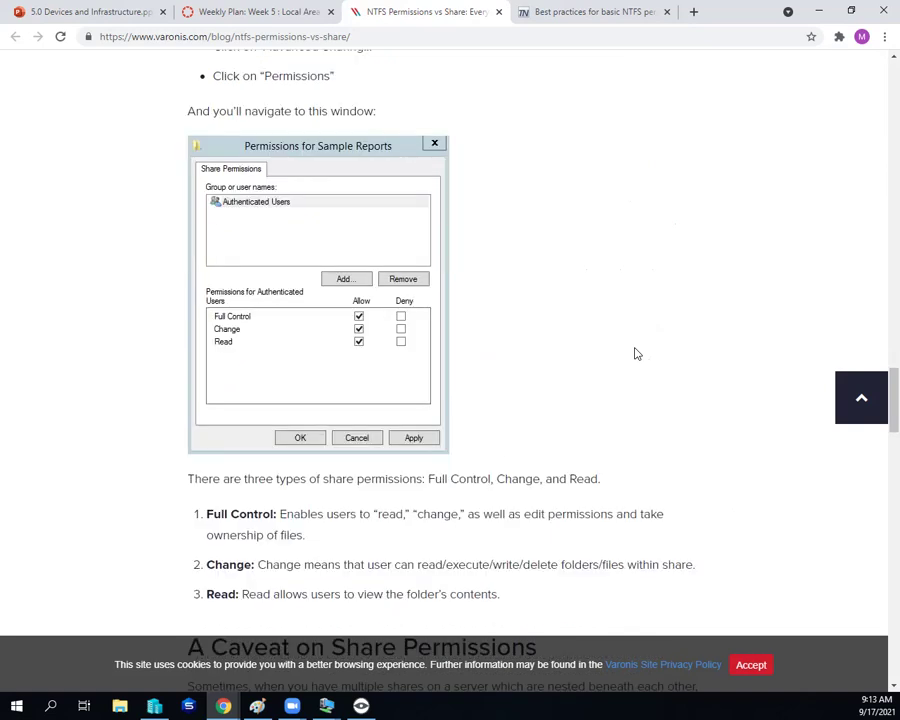
{"action": "scroll", "coordinate": [635, 354], "scroll_direction": "down", "scroll_amount": 2}
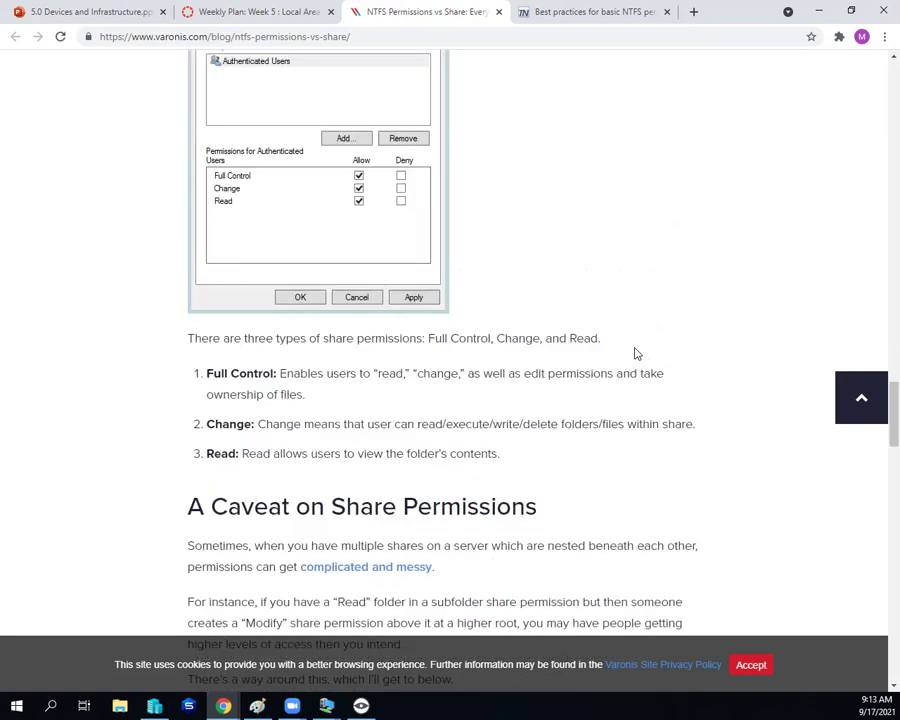
{"action": "scroll", "coordinate": [635, 354], "scroll_direction": "down", "scroll_amount": 3}
{"action": "scroll", "coordinate": [635, 354], "scroll_direction": "down", "scroll_amount": 7}
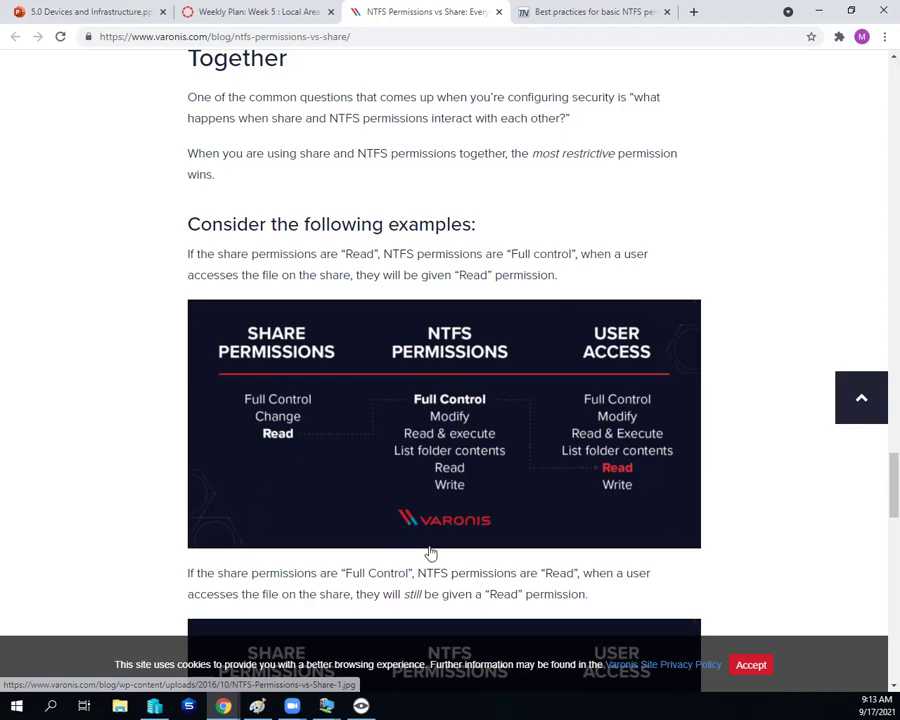
Step: Scroll through the Varonis permission example diagrams toward the author box and Related Posts
{"action": "scroll", "coordinate": [436, 543], "scroll_direction": "down", "scroll_amount": 5}
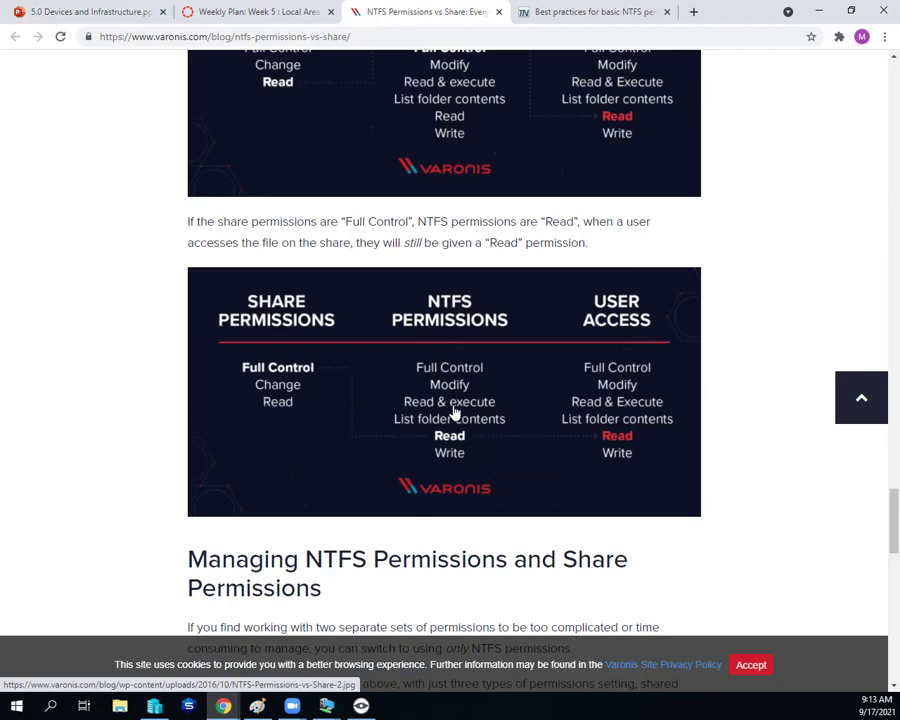
{"action": "scroll", "coordinate": [456, 411], "scroll_direction": "down", "scroll_amount": 5}
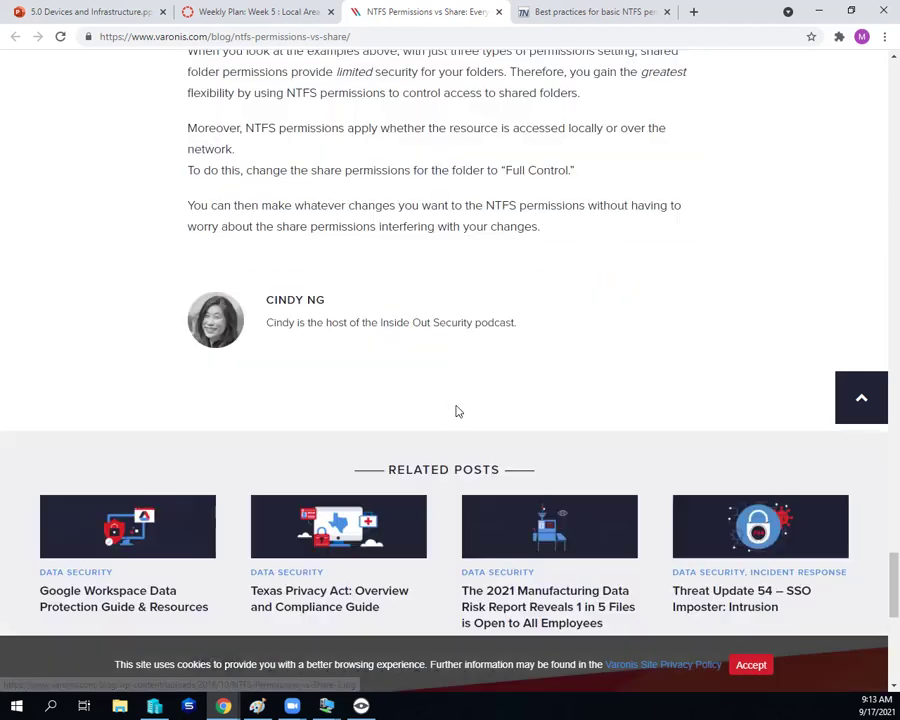
{"action": "scroll", "coordinate": [456, 411], "scroll_direction": "up", "scroll_amount": 10}
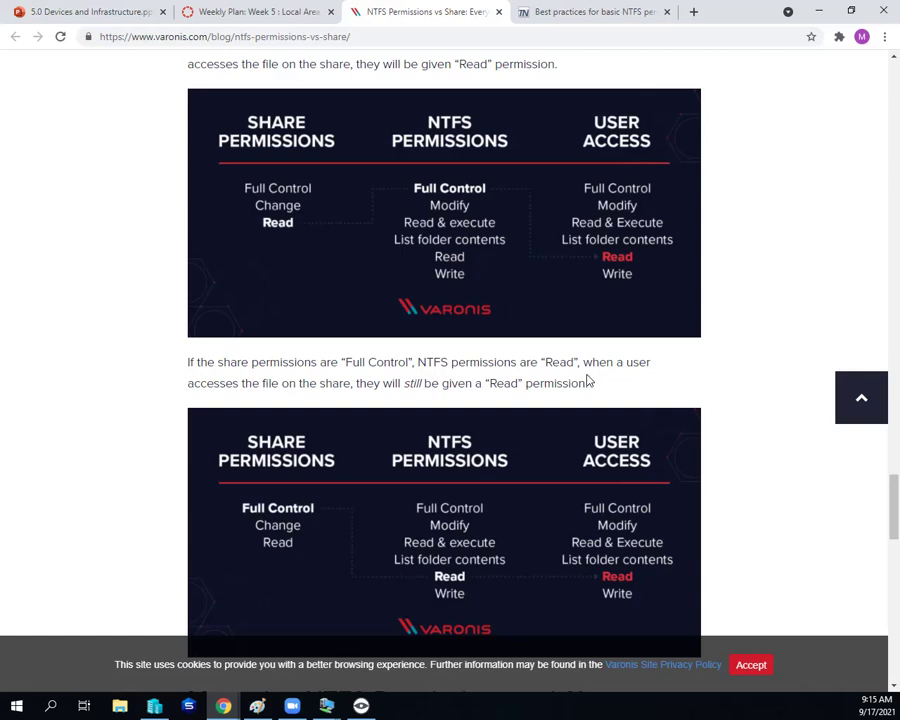
Step: Open and dismiss the page context menu over the Varonis permission example diagrams
{"action": "right_click", "coordinate": [640, 375]}
{"action": "left_click", "coordinate": [549, 11]}
Step: Read the TechNet 'Best practices for basic NTFS permissions on a share' answers, then scroll back up
{"action": "left_click", "coordinate": [549, 11]}
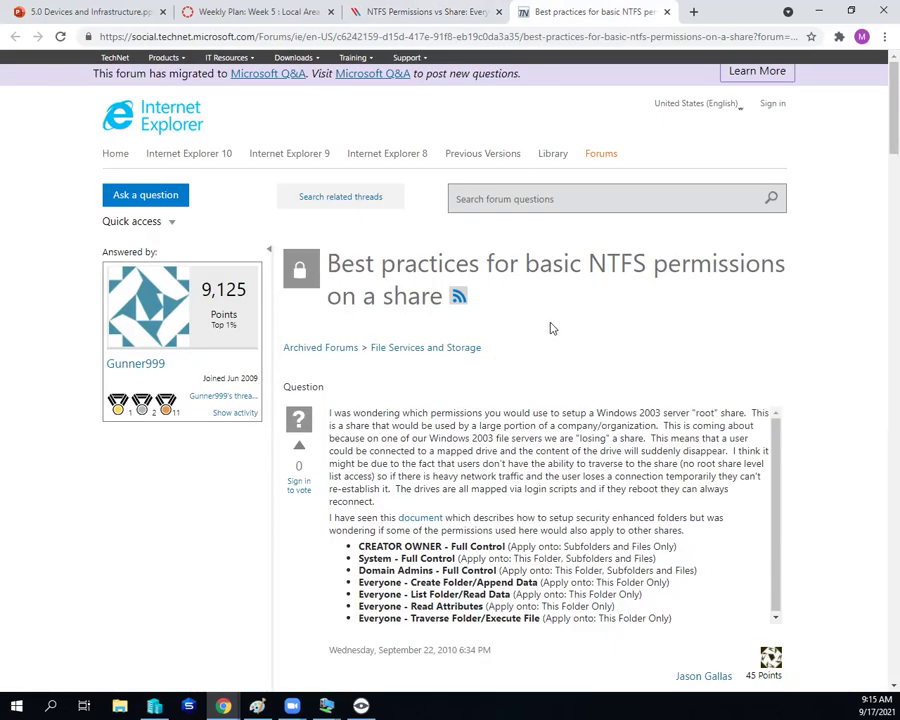
{"action": "scroll", "coordinate": [549, 328], "scroll_direction": "down", "scroll_amount": 3}
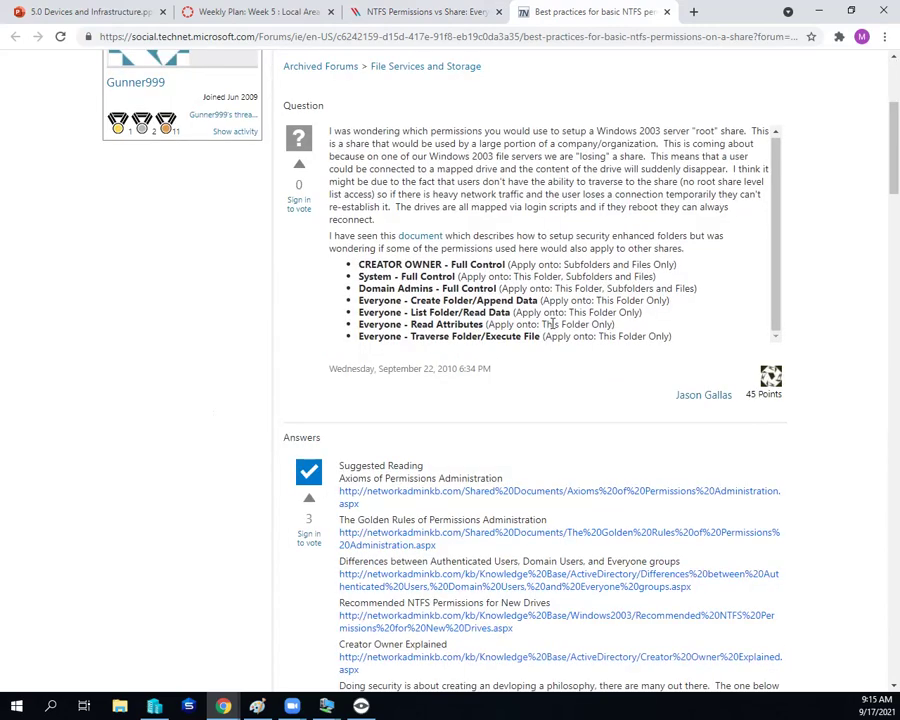
{"action": "scroll", "coordinate": [553, 327], "scroll_direction": "down", "scroll_amount": 1}
{"action": "scroll", "coordinate": [551, 329], "scroll_direction": "down", "scroll_amount": 20}
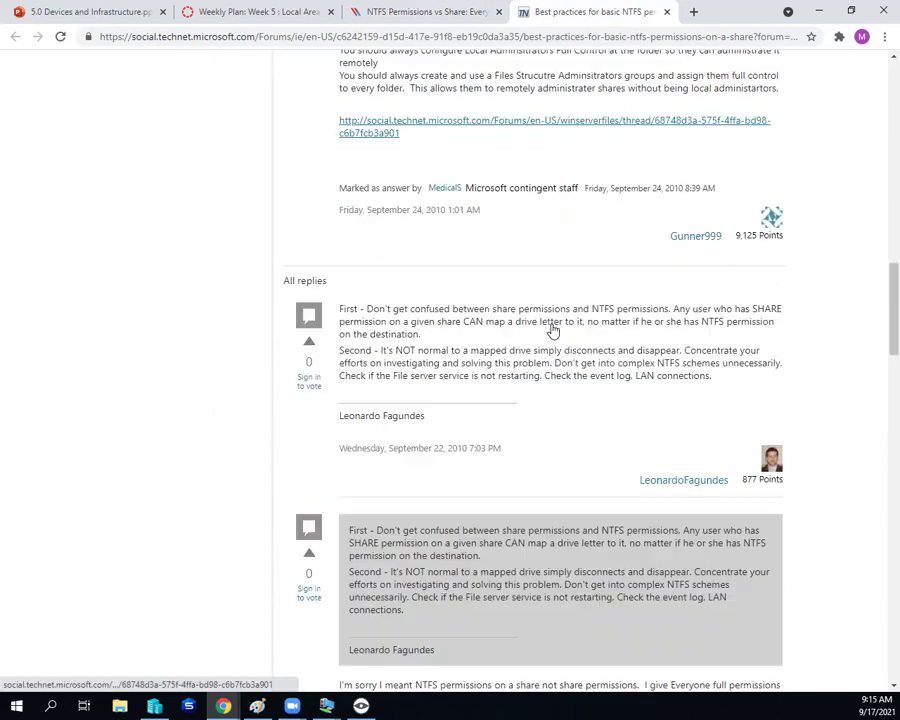
{"action": "scroll", "coordinate": [552, 325], "scroll_direction": "down", "scroll_amount": 7}
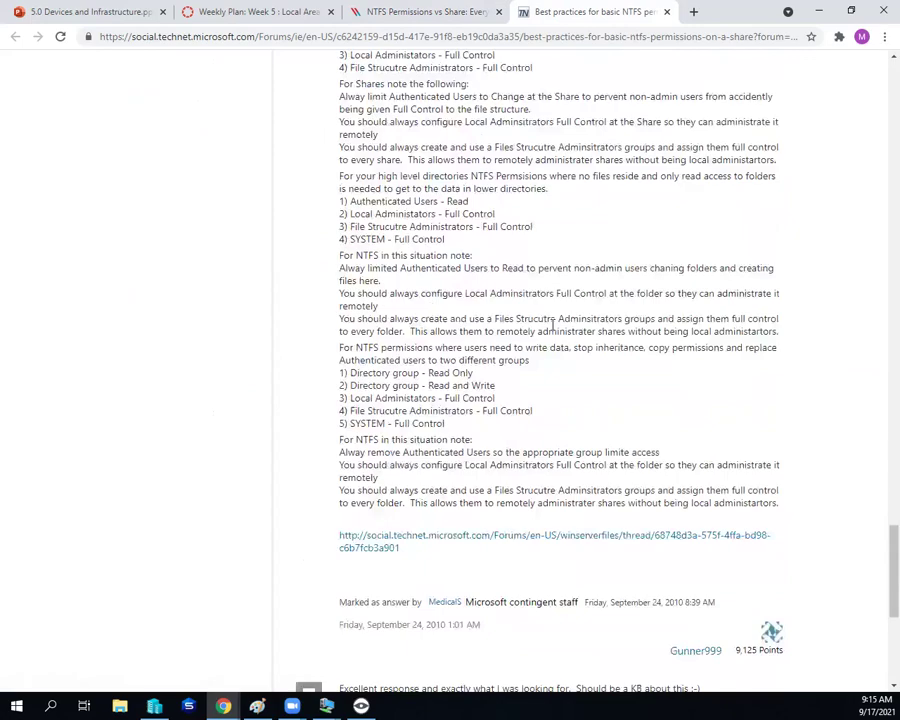
{"action": "scroll", "coordinate": [557, 342], "scroll_direction": "down", "scroll_amount": 5}
{"action": "scroll", "coordinate": [558, 344], "scroll_direction": "up", "scroll_amount": 16}
{"action": "scroll", "coordinate": [560, 345], "scroll_direction": "up", "scroll_amount": 16}
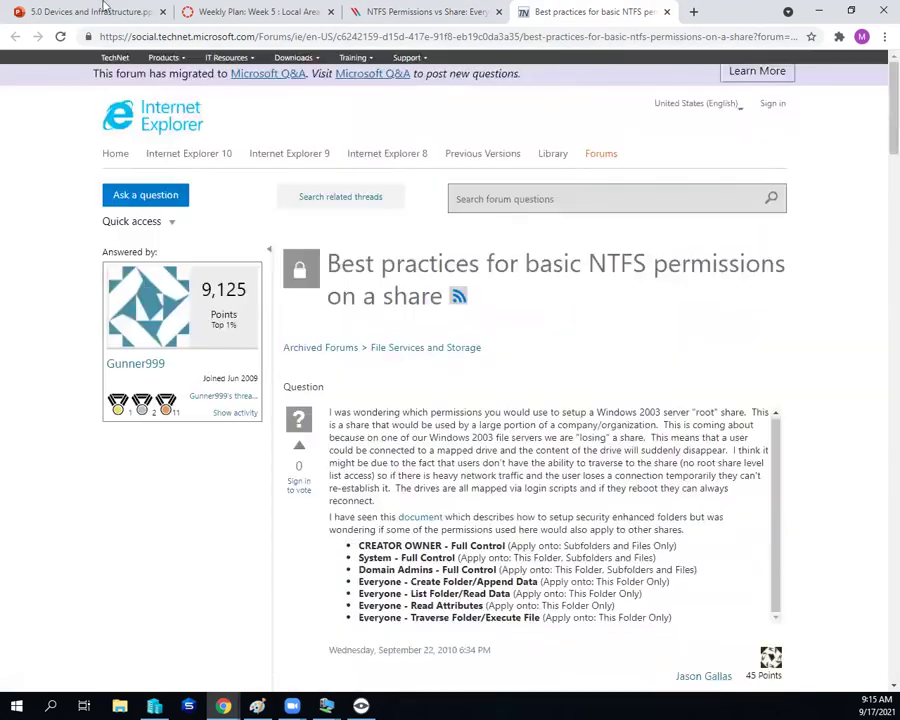
Step: Go via the Varonis article back to Canvas 'Weekly Plan: Week 5' and show the LAN I final task list
{"action": "left_click", "coordinate": [358, 11]}
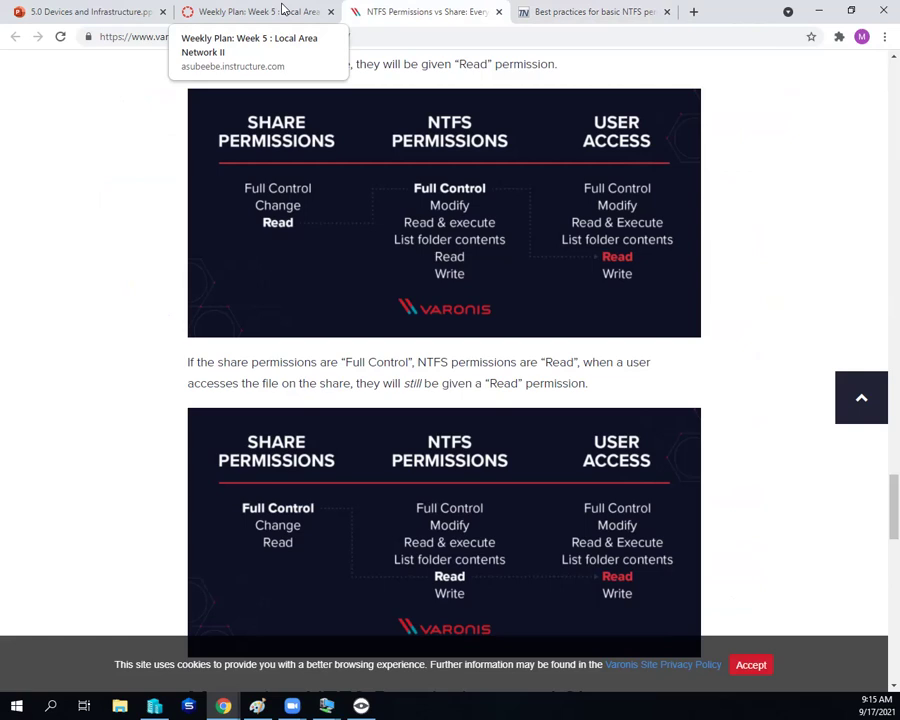
{"action": "left_click", "coordinate": [283, 10]}
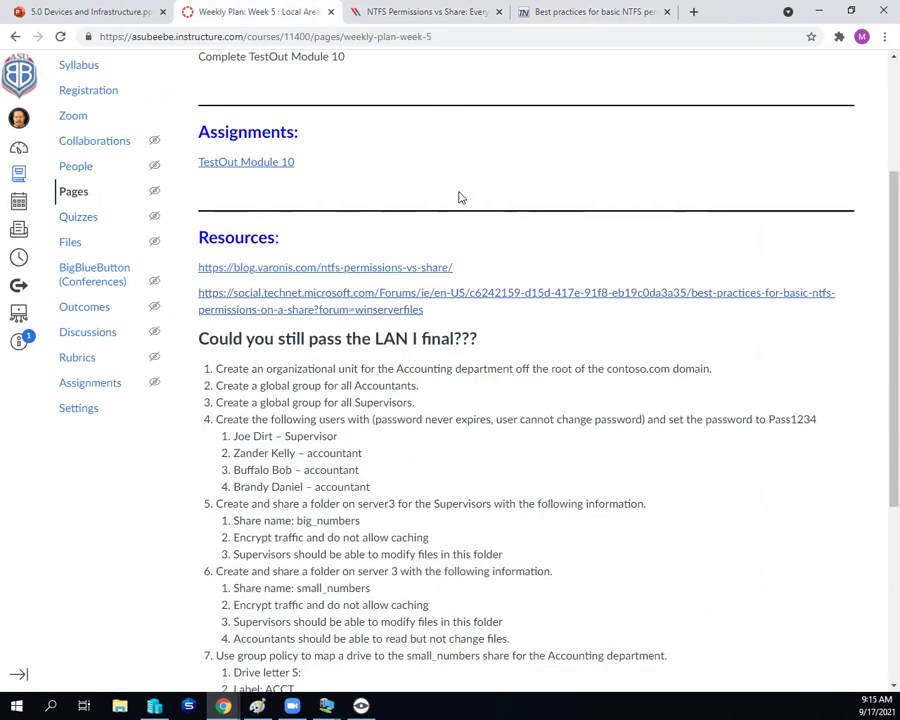
{"action": "scroll", "coordinate": [462, 194], "scroll_direction": "down", "scroll_amount": 1}
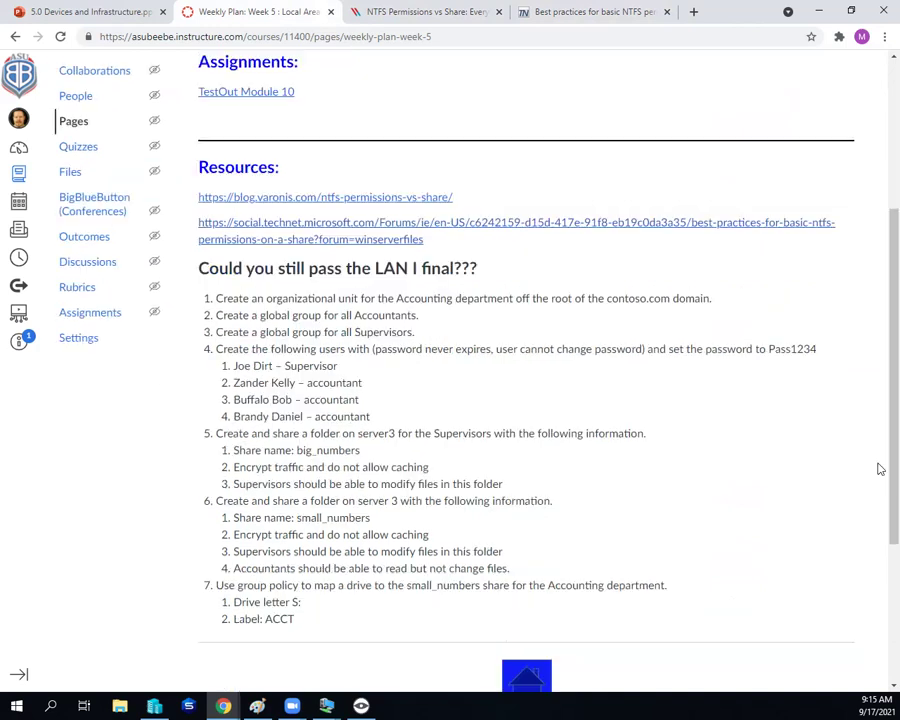